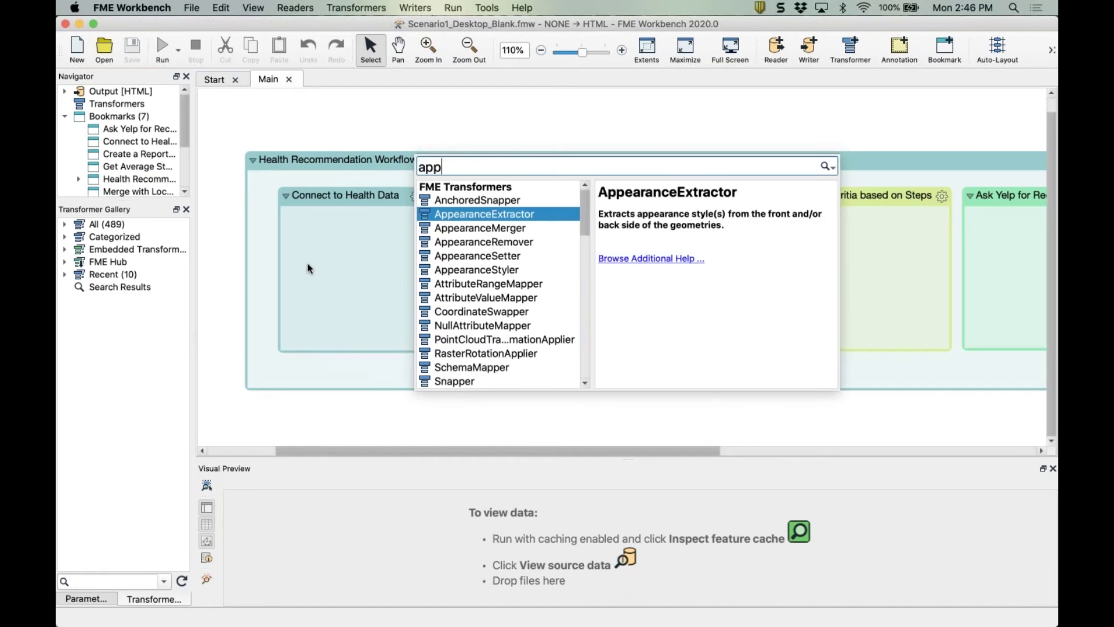
# Add an AppleStepsExtractor and place it in the Connect to Health Data bookmark.
pyautogui.write('e')
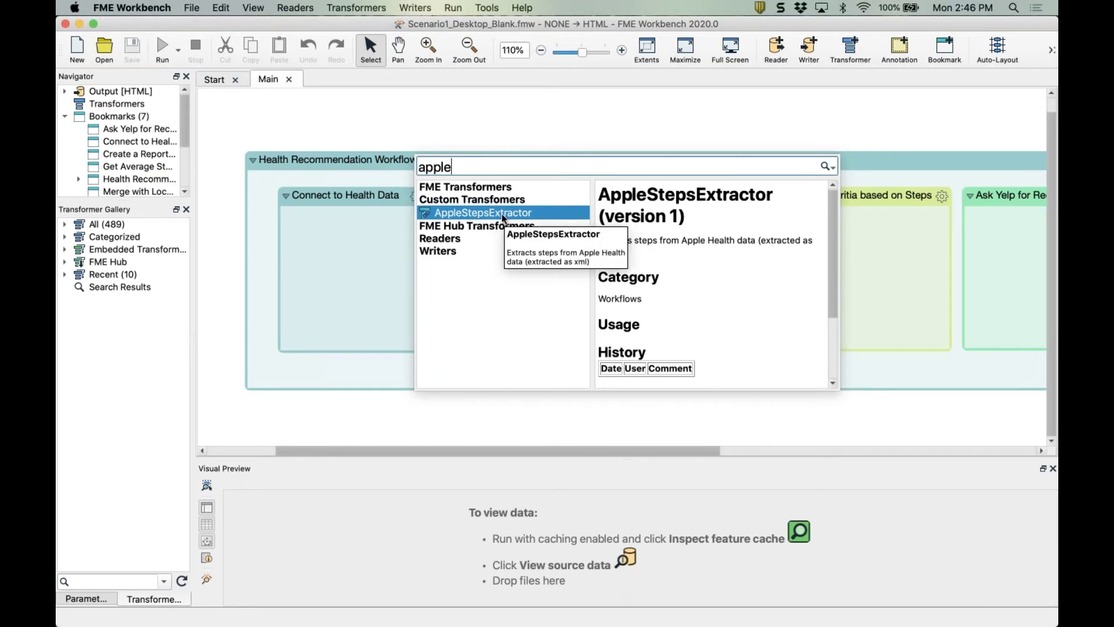
pyautogui.doubleClick(501, 214)
pyautogui.moveTo(564, 231); pyautogui.dragTo(351, 263)
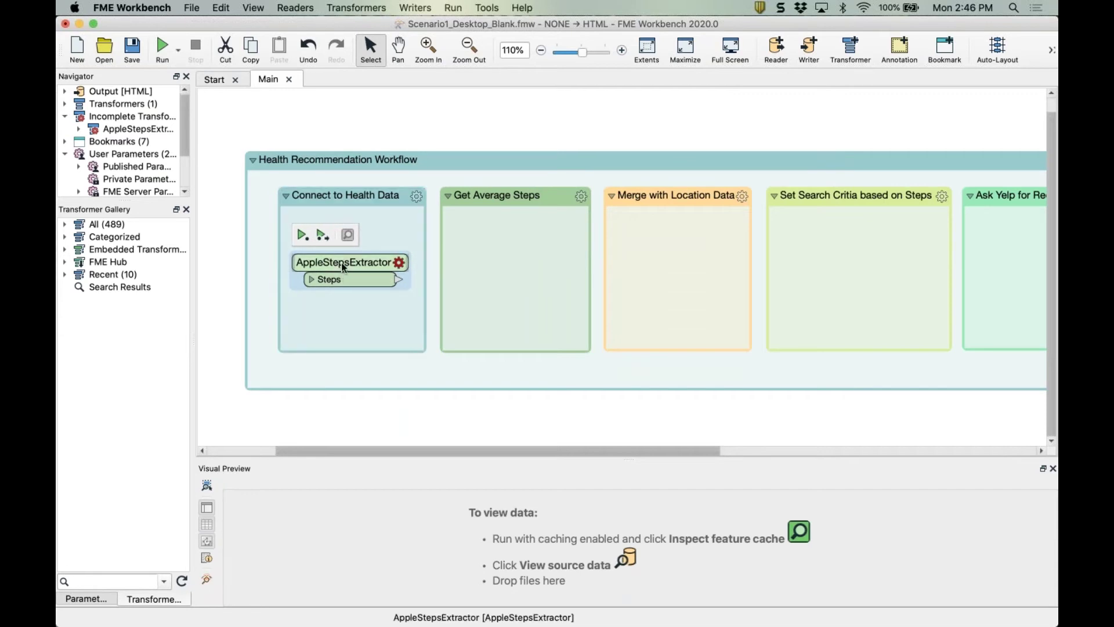
# Point the AppleStepsExtractor at the export.xml file and set it to 8 previous days.
pyautogui.doubleClick(340, 262)
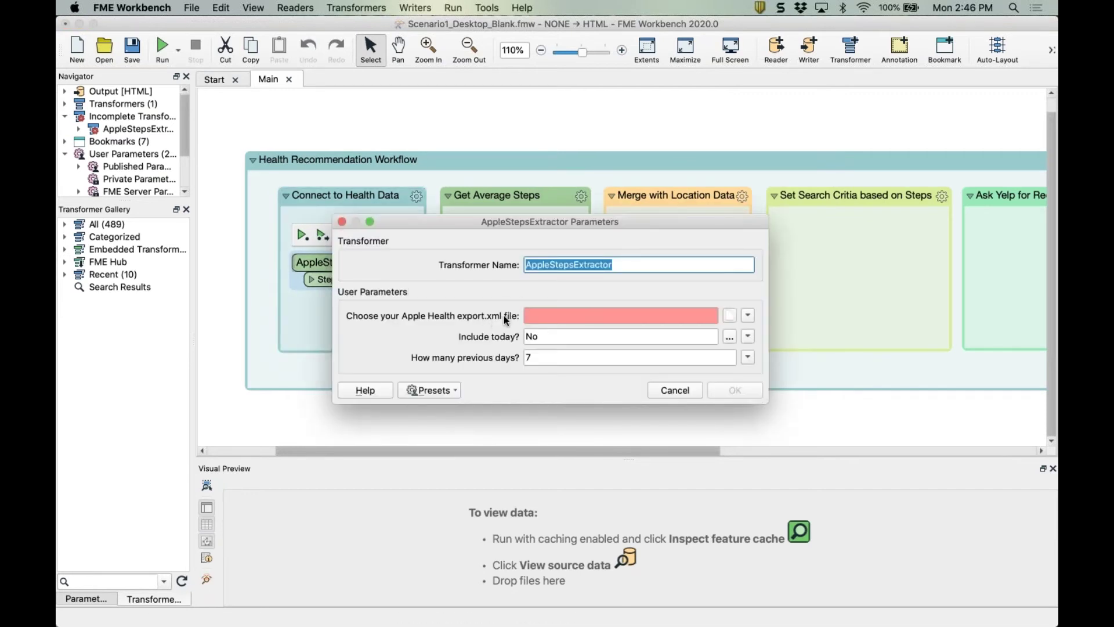
pyautogui.click(730, 314)
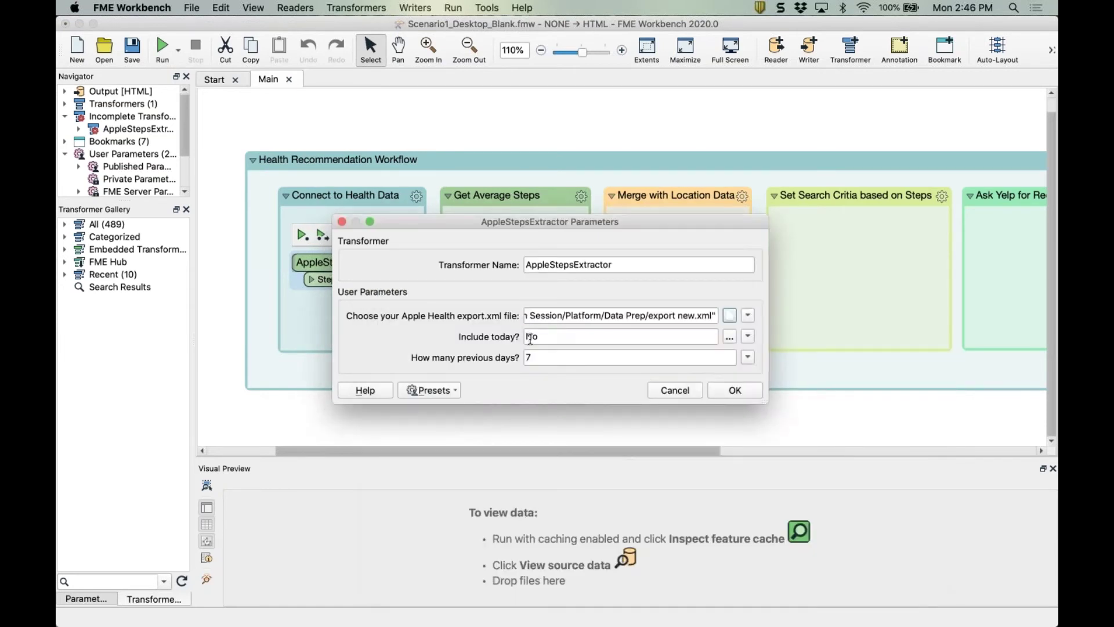
pyautogui.doubleClick(535, 358)
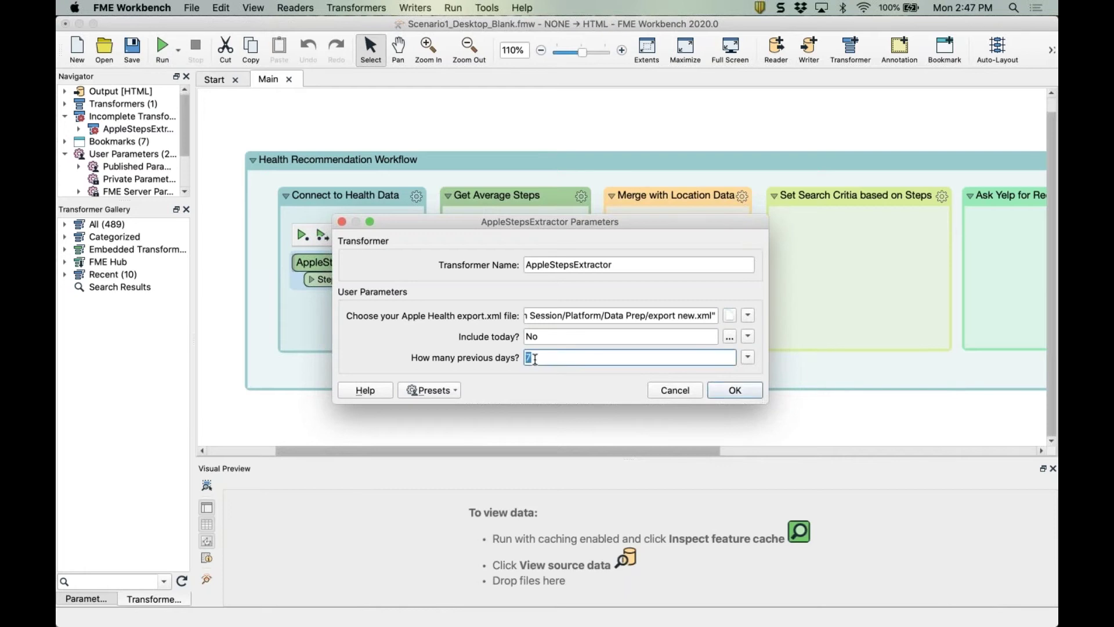
pyautogui.write('8')
pyautogui.click(726, 387)
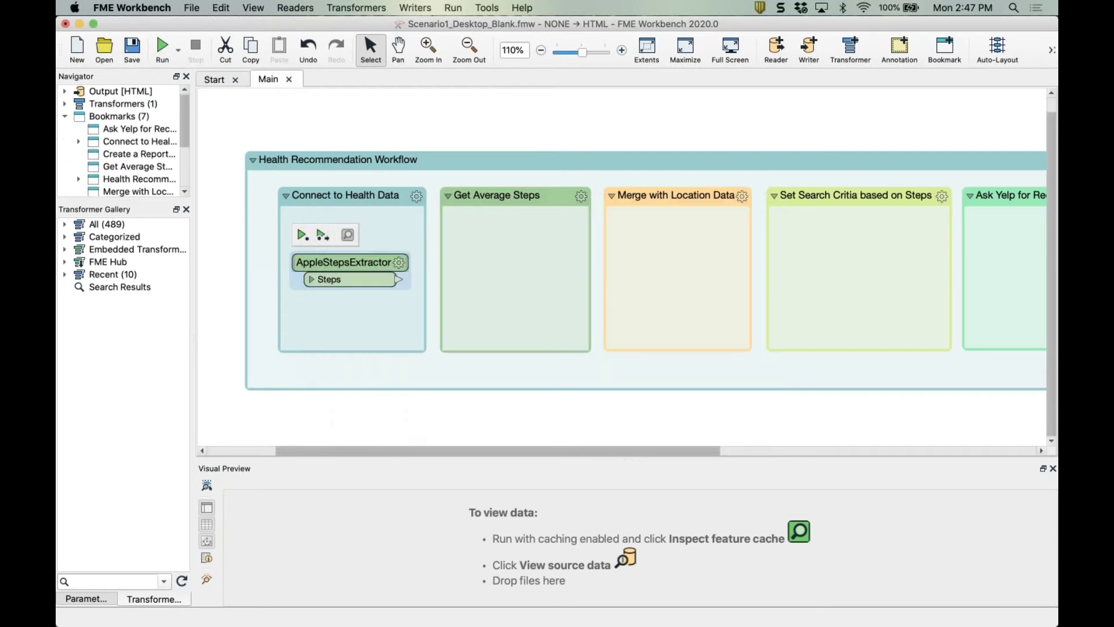
# Run only the AppleStepsExtractor so its Steps output yields 8 daily step features.
pyautogui.click(303, 235)
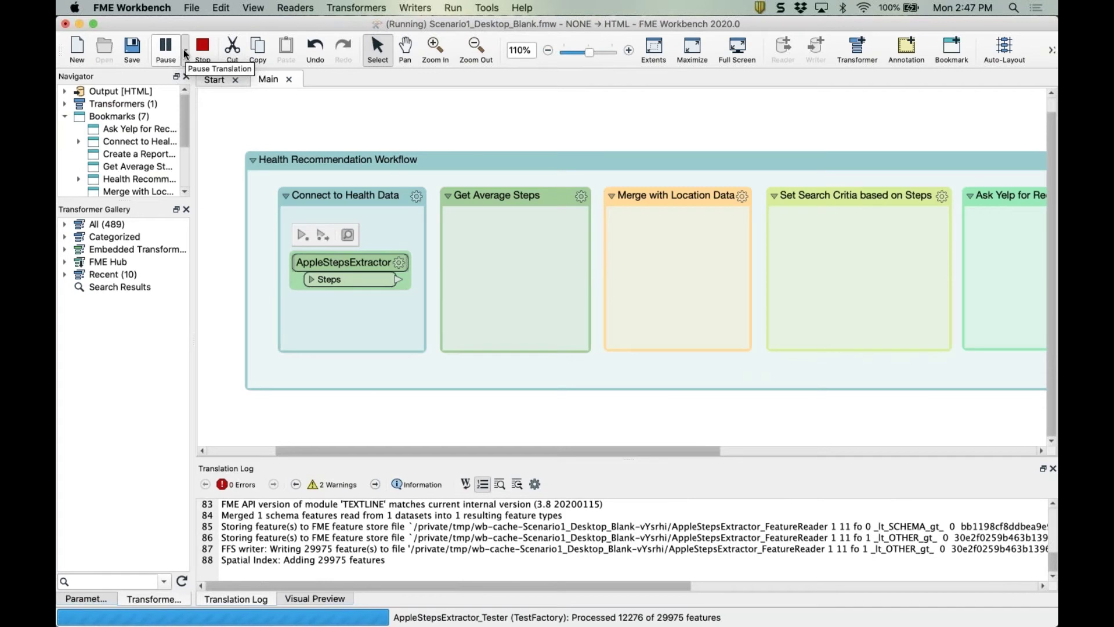
pyautogui.click(185, 51)
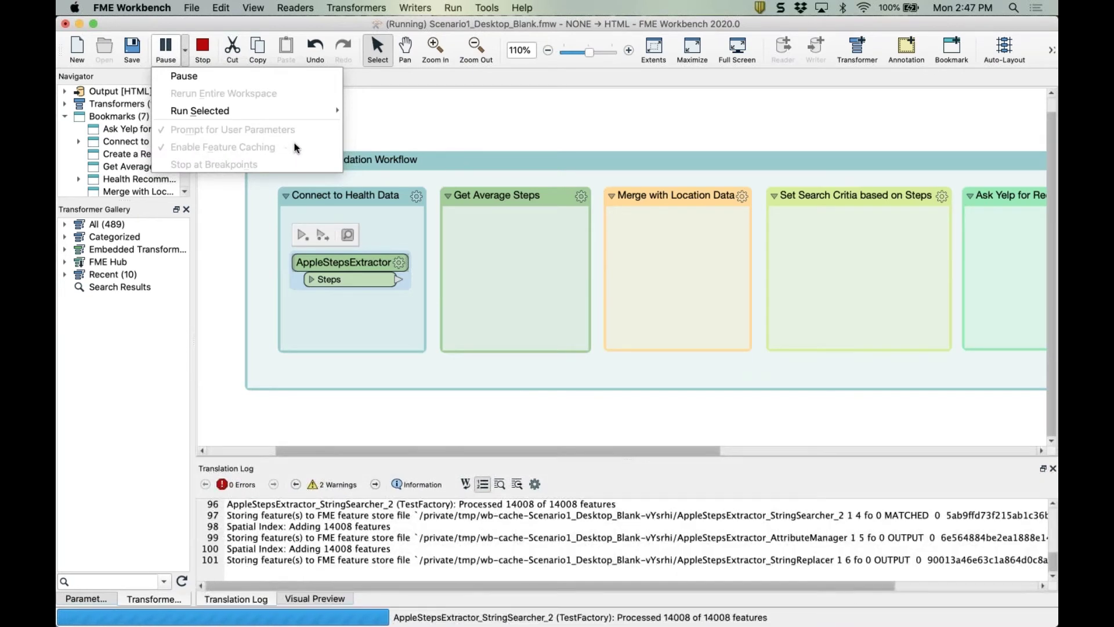
pyautogui.click(420, 147)
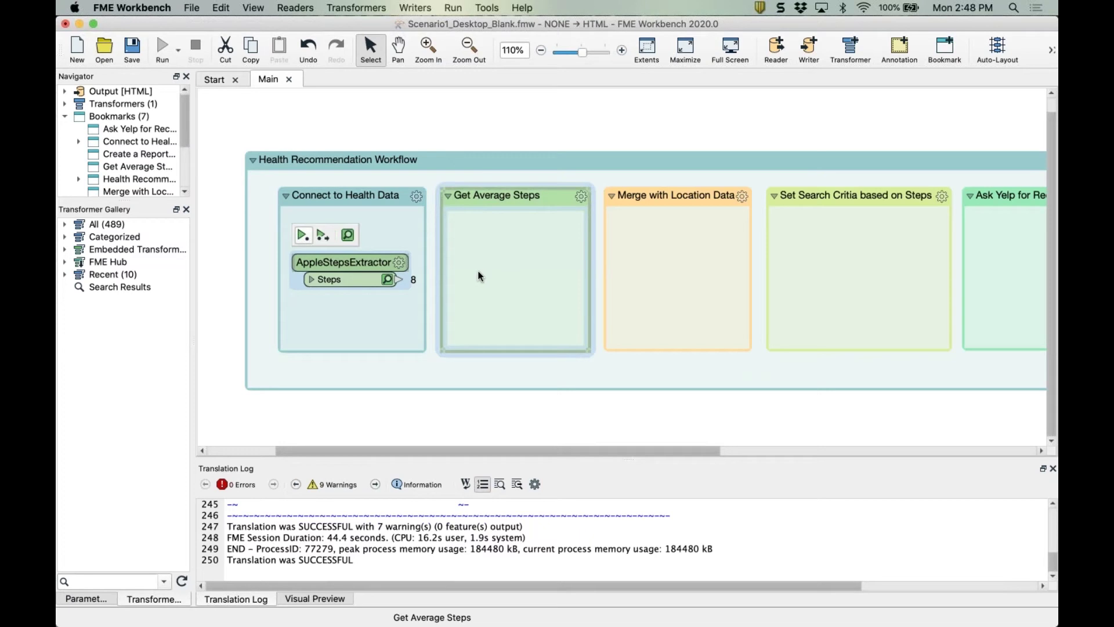
# Preview the Steps output as a table of 8 daily totals, dated 20200405 through 20200412.
pyautogui.click(385, 278)
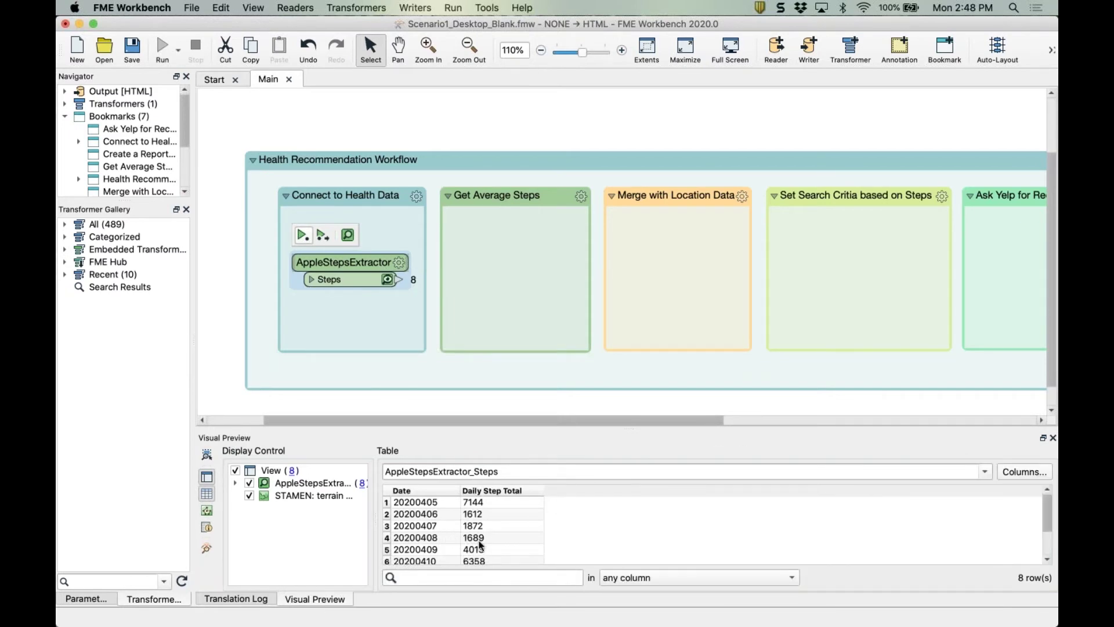
pyautogui.scroll(-2, 479, 547)
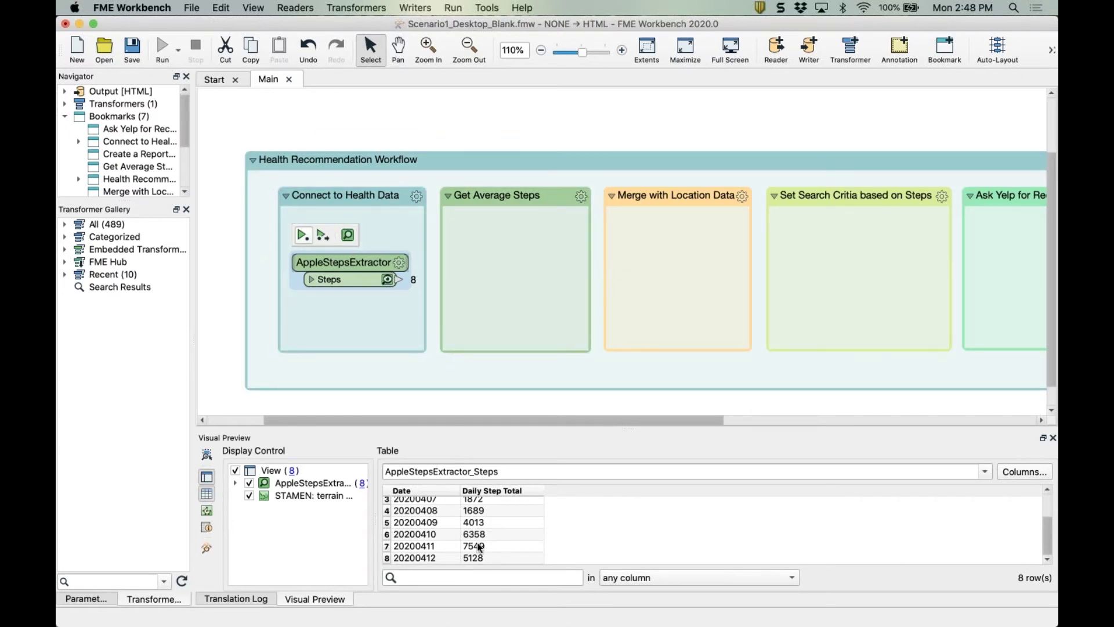
pyautogui.click(524, 302)
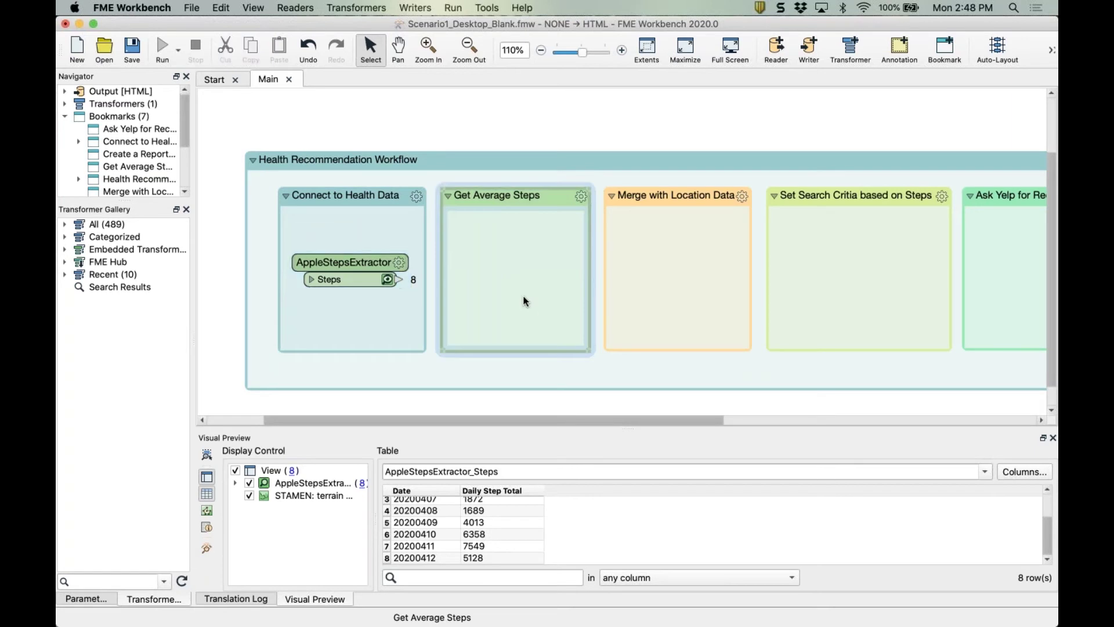
# Add a StatisticsCalculator in Get Average Steps and connect the Steps output to it.
pyautogui.write('stat')
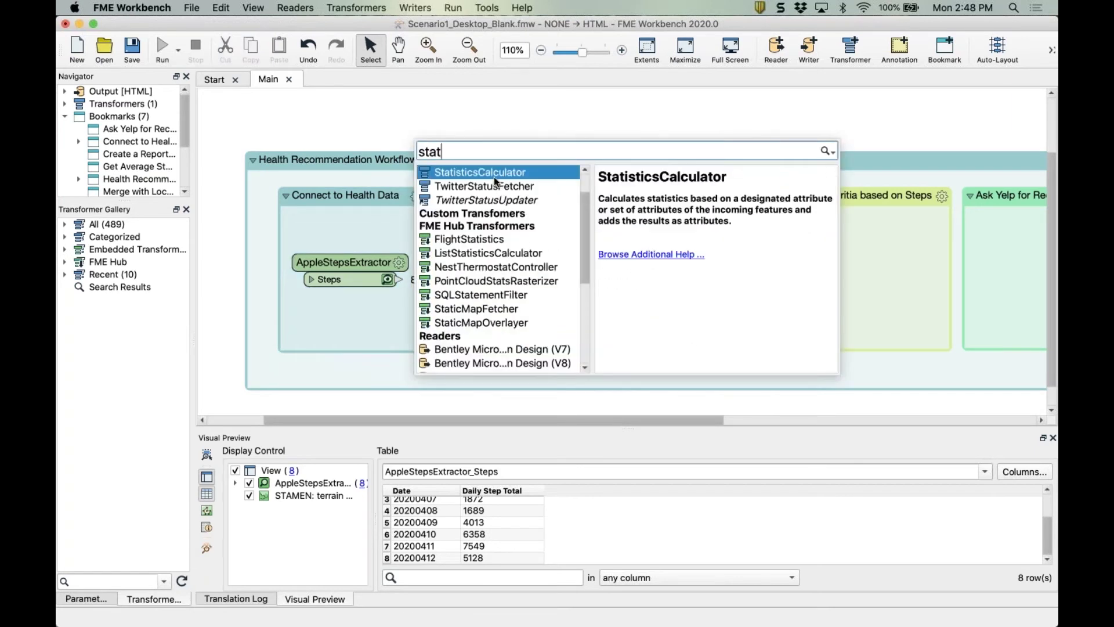
pyautogui.doubleClick(493, 173)
pyautogui.moveTo(439, 220); pyautogui.dragTo(572, 264)
pyautogui.click(433, 275)
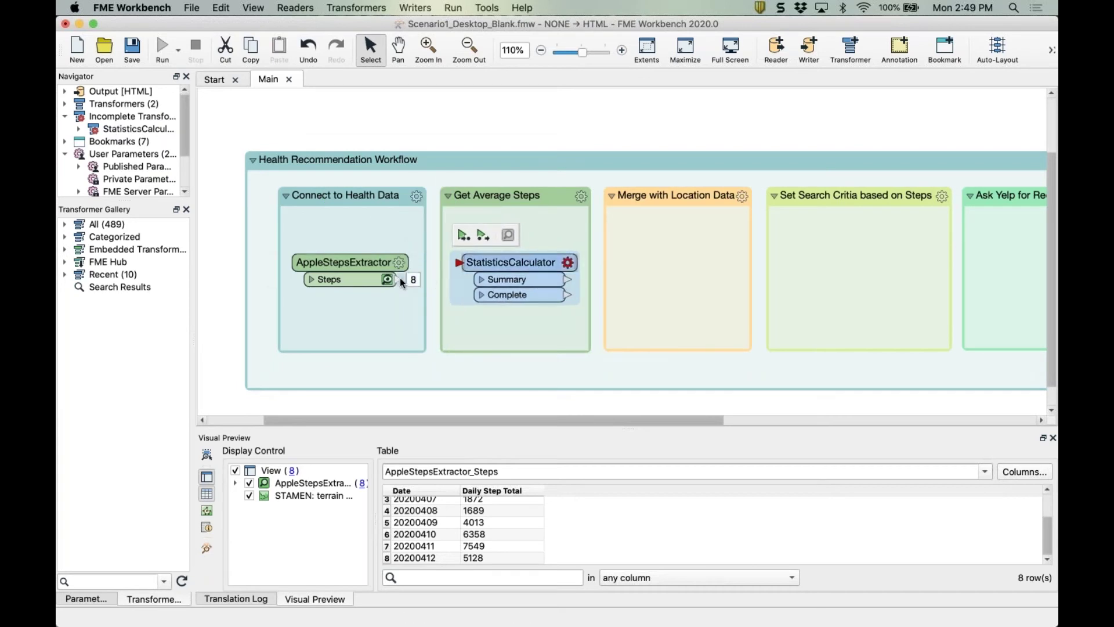
pyautogui.moveTo(457, 262); pyautogui.dragTo(399, 279)
pyautogui.moveTo(498, 259); pyautogui.dragTo(494, 259)
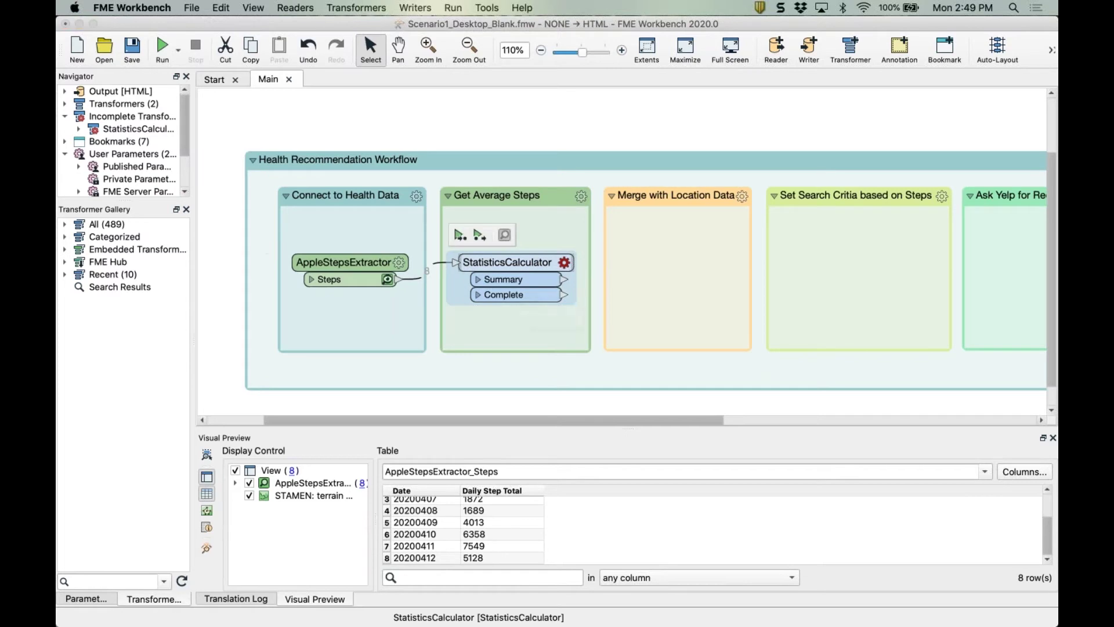
# Choose Daily Step Total as the StatisticsCalculator's attribute to analyse.
pyautogui.doubleClick(494, 259)
pyautogui.click(406, 302)
pyautogui.click(399, 305)
pyautogui.click(399, 306)
pyautogui.click(383, 302)
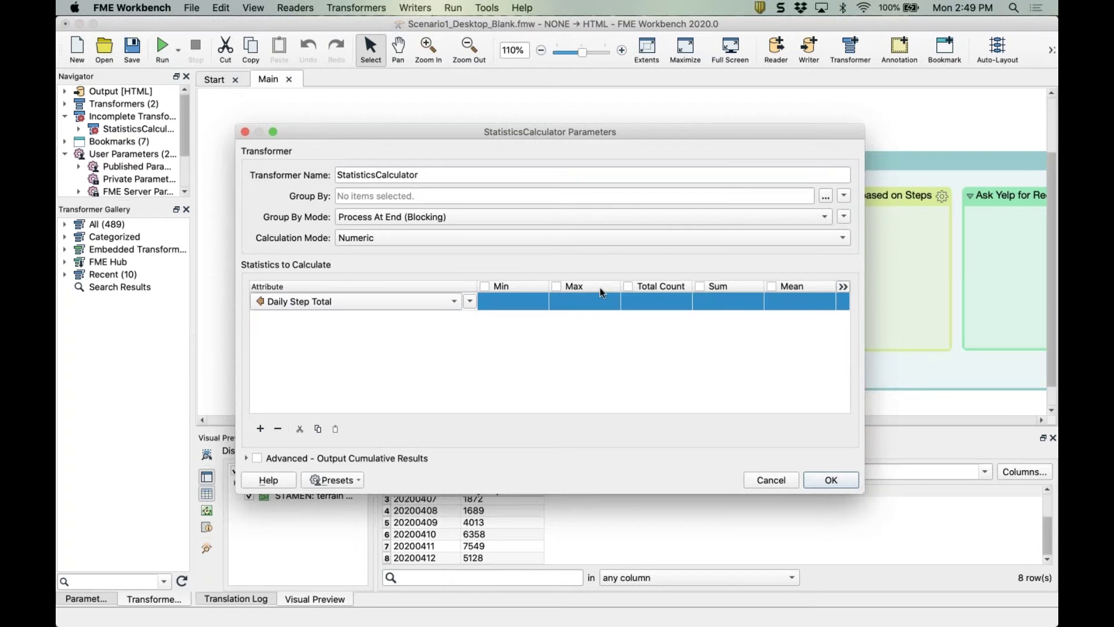
# Enable Mean for Daily Step Total and confirm the StatisticsCalculator parameters.
pyautogui.click(772, 286)
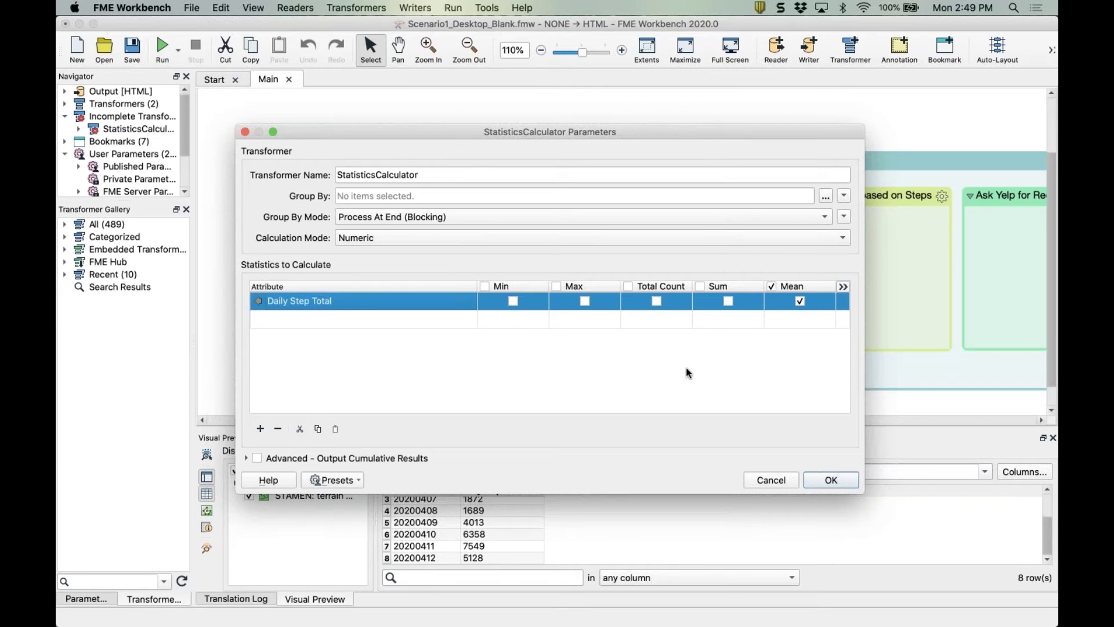
pyautogui.click(831, 480)
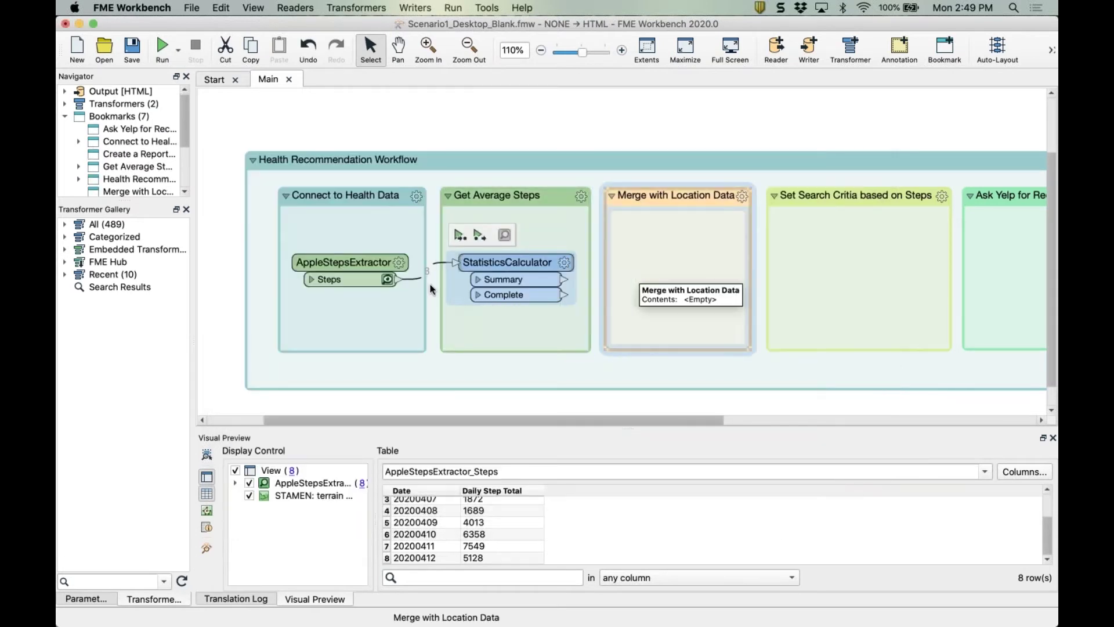
# Run up to the StatisticsCalculator, producing 1 Summary and 8 Complete features.
pyautogui.click(479, 235)
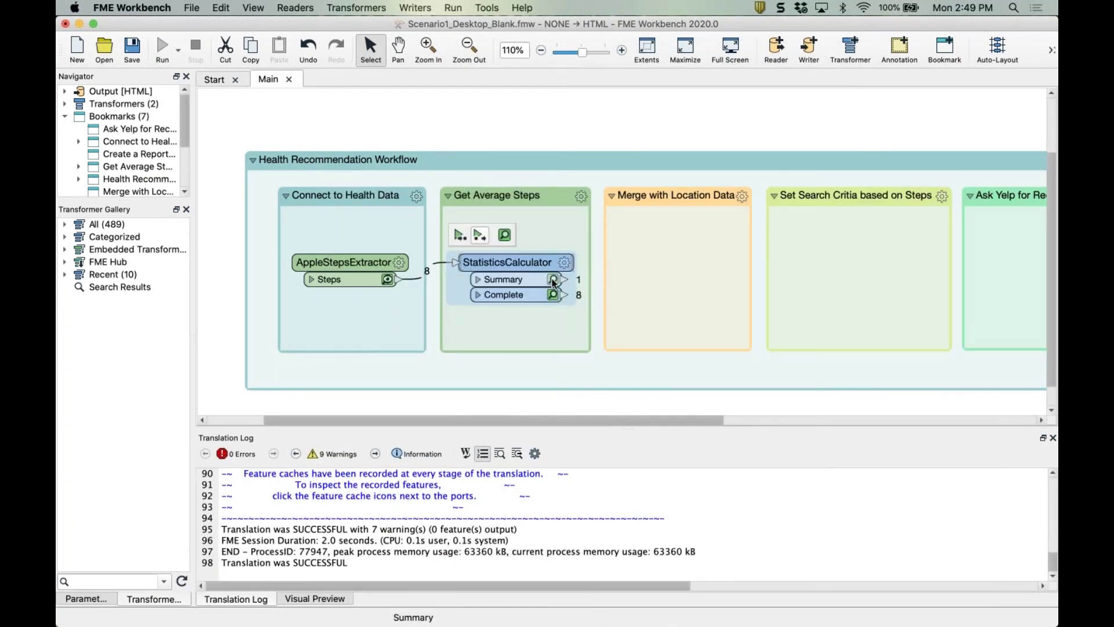
pyautogui.hscroll(5, 640, 296)
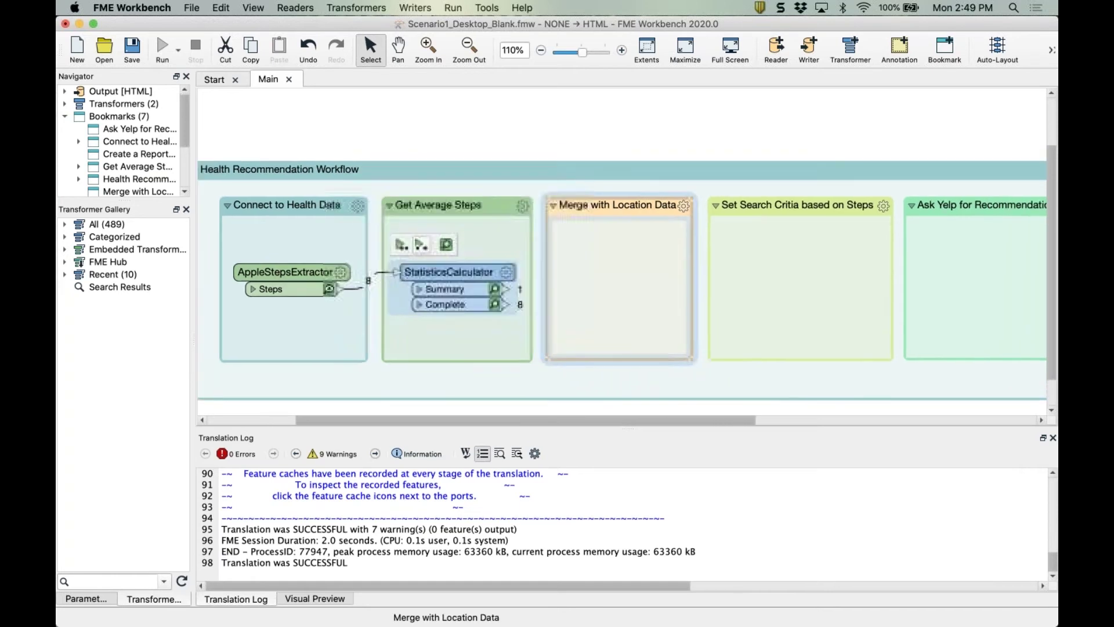
pyautogui.click(502, 263)
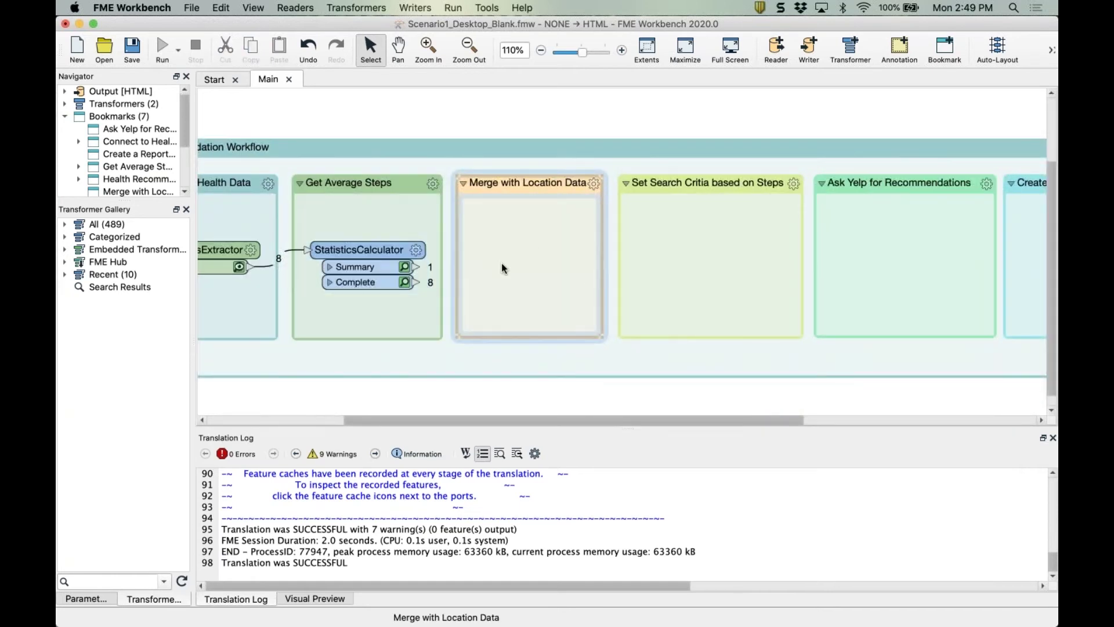
# Add a FeatureReader in Merge with Location Data, initiated by the StatisticsCalculator's Summary output.
pyautogui.write('featur')
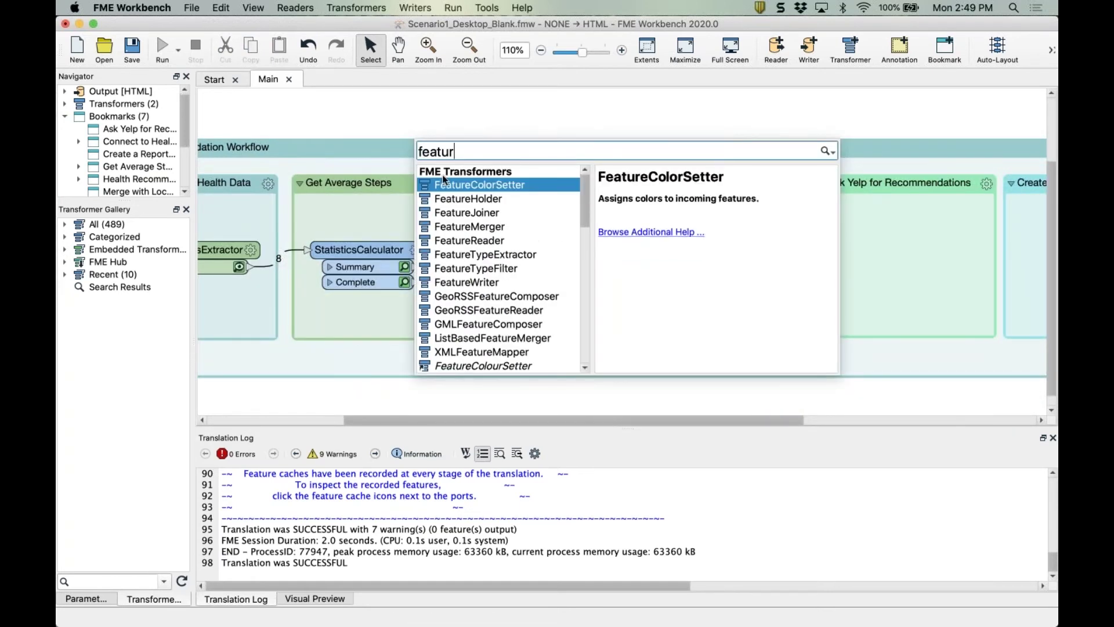
pyautogui.write('er')
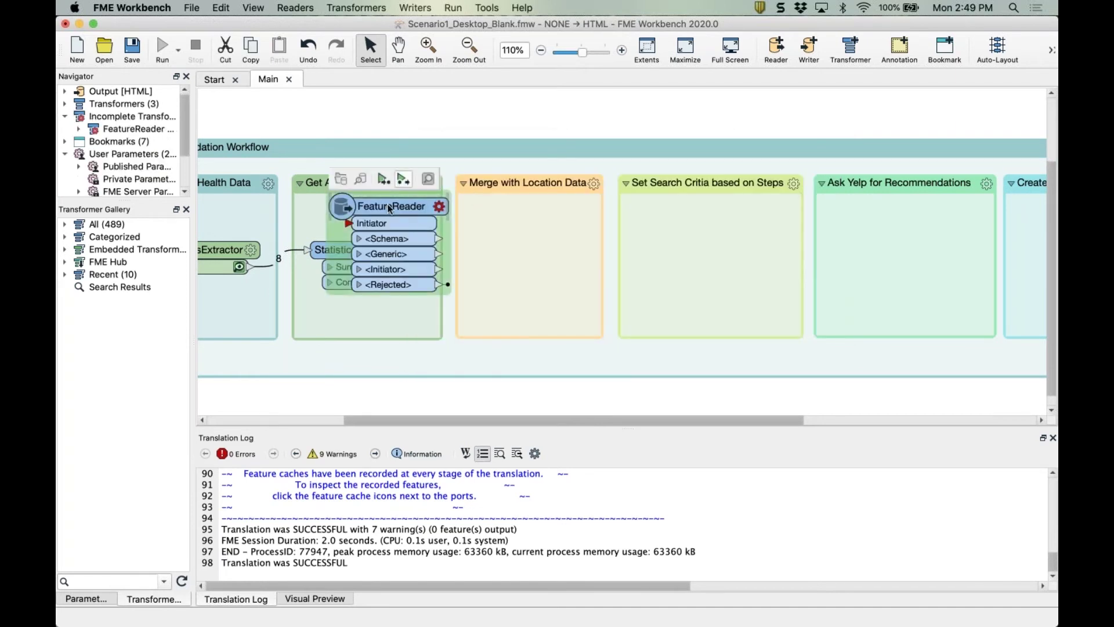
pyautogui.moveTo(381, 210); pyautogui.dragTo(516, 231)
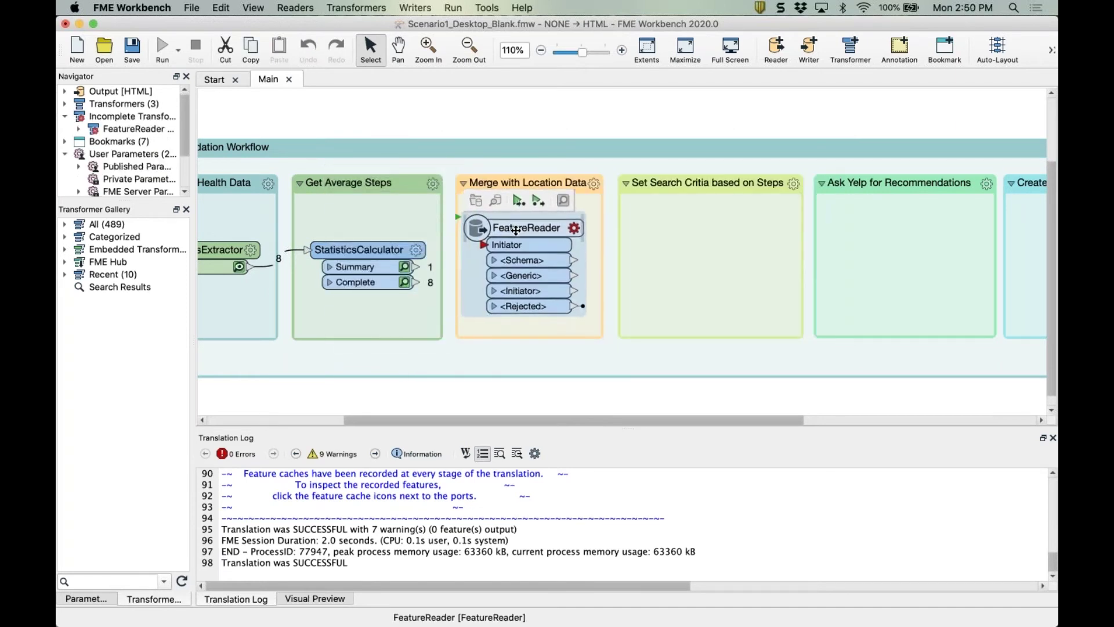
pyautogui.click(415, 267)
pyautogui.click(484, 245)
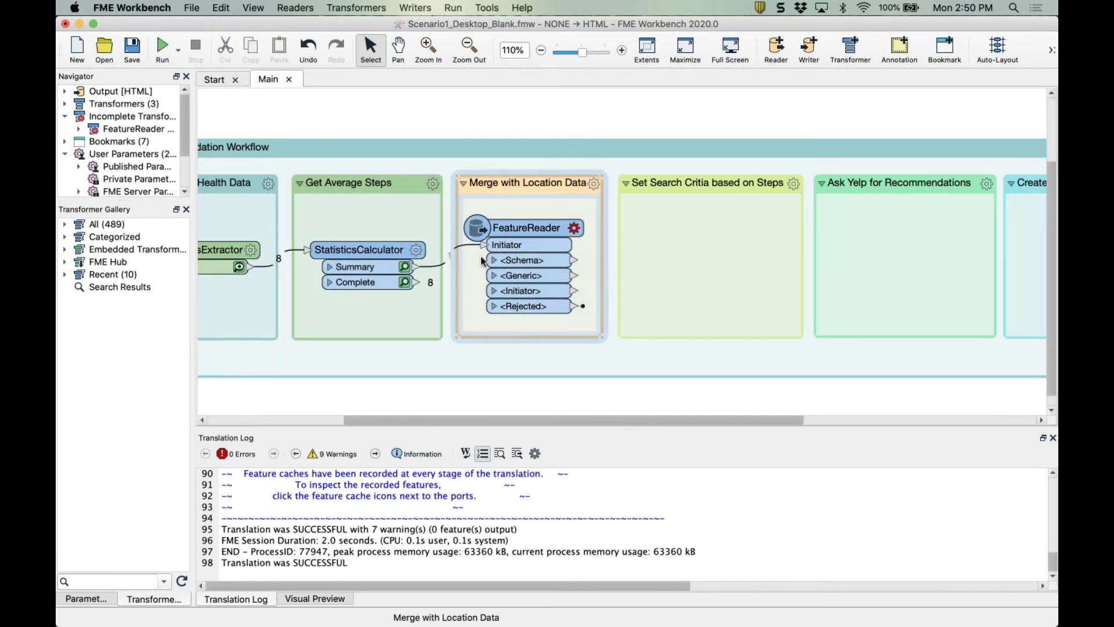
pyautogui.doubleClick(520, 230)
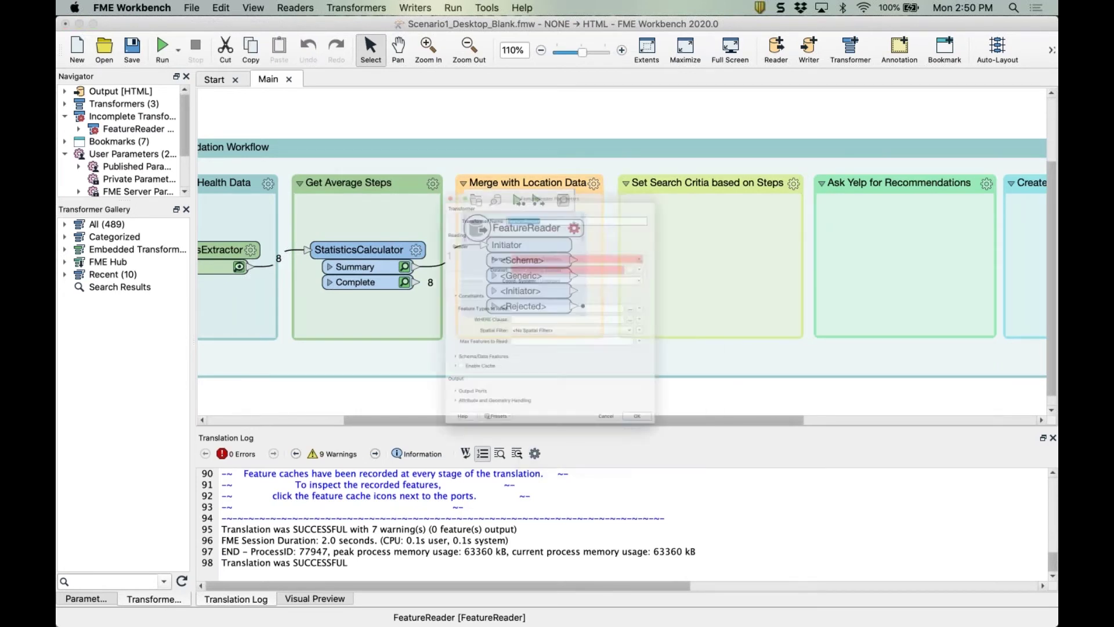
# Set the FeatureReader to read OGC GeoPackage dataset RS_Venues_with_Van.gpkg.
pyautogui.click(719, 214)
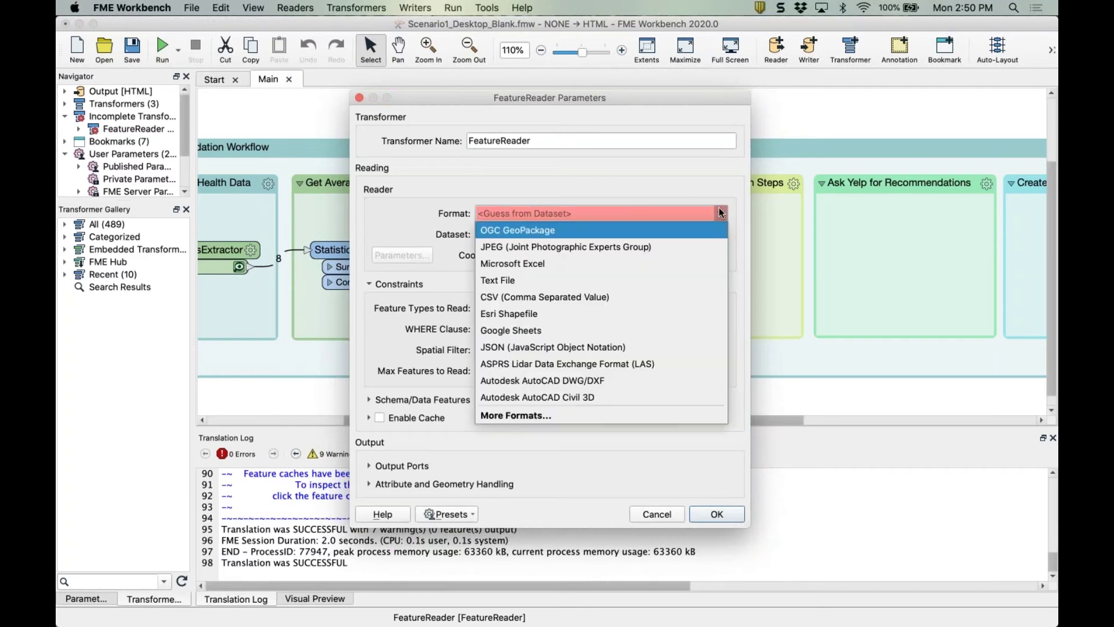
pyautogui.click(554, 230)
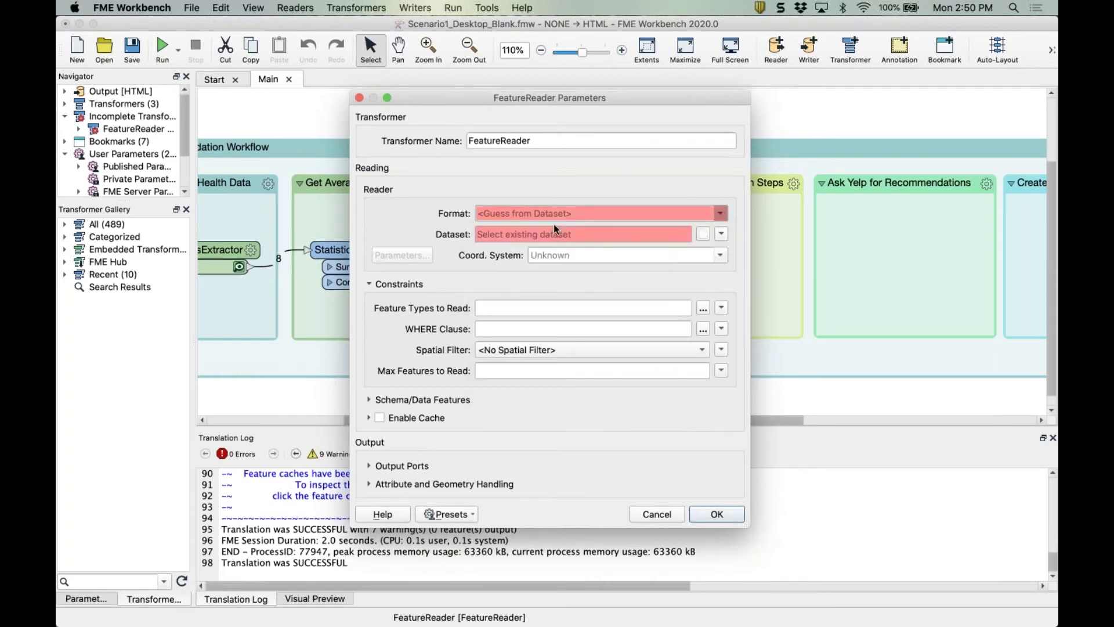
pyautogui.click(721, 234)
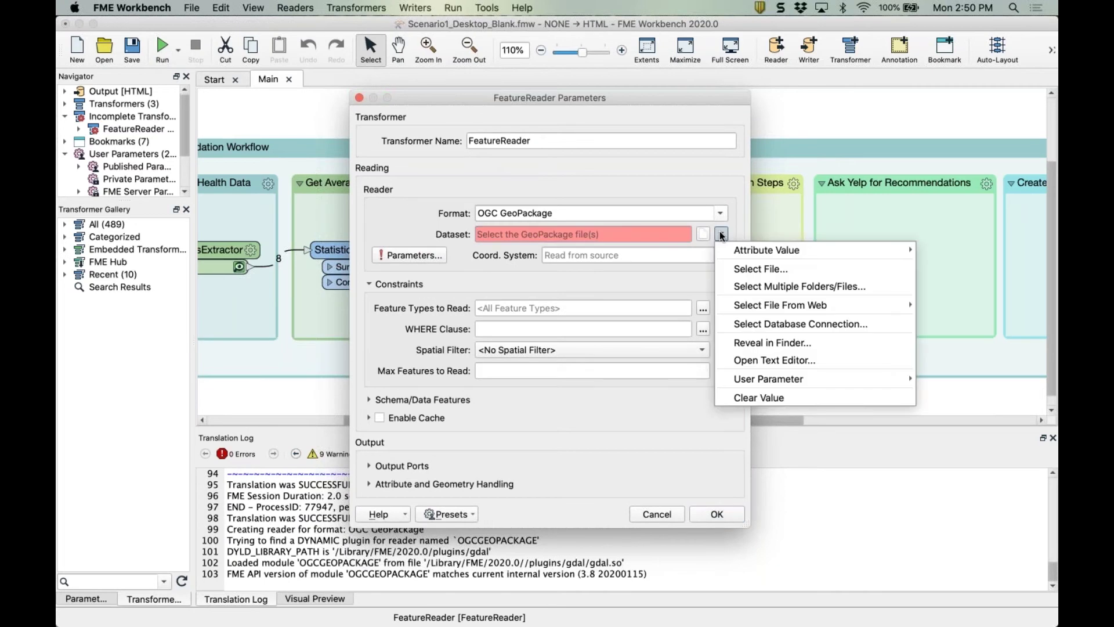
pyautogui.click(702, 235)
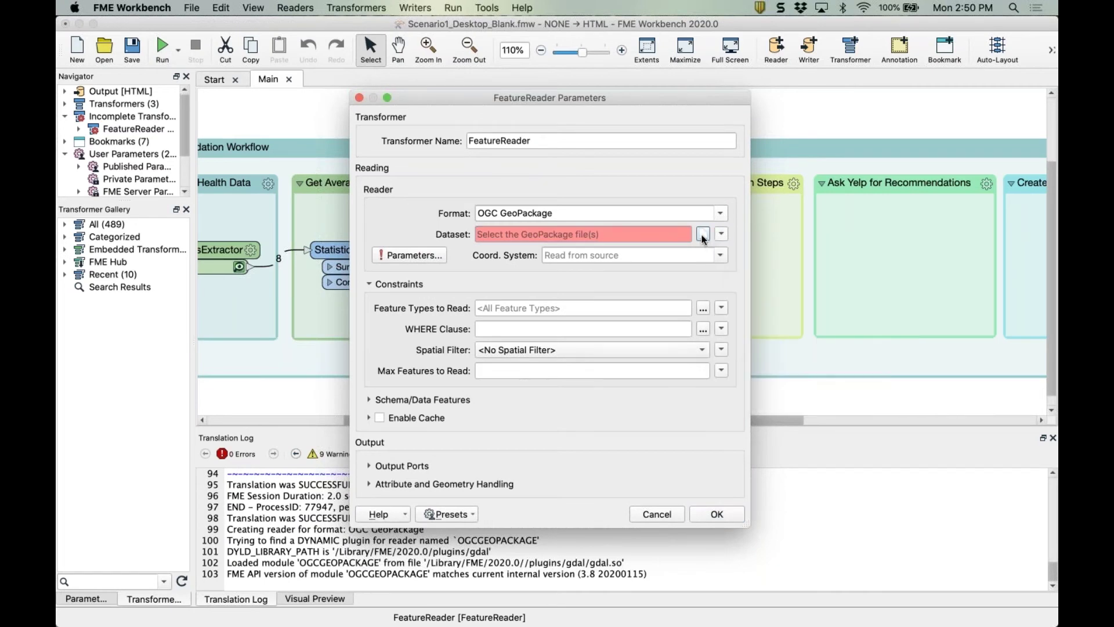
pyautogui.click(701, 235)
pyautogui.click(580, 217)
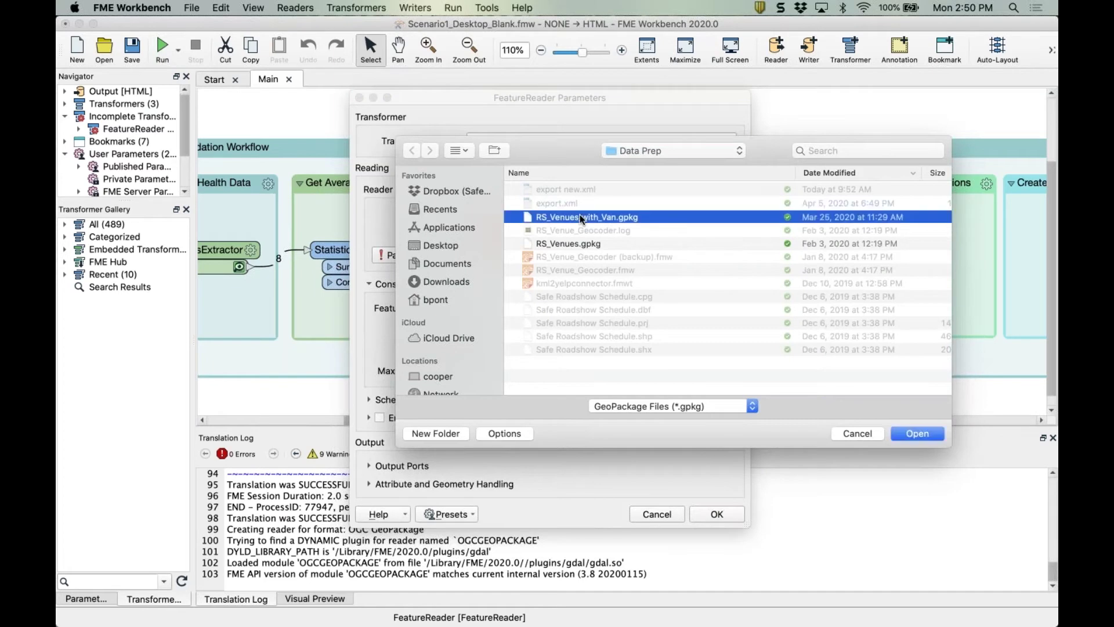
pyautogui.doubleClick(580, 217)
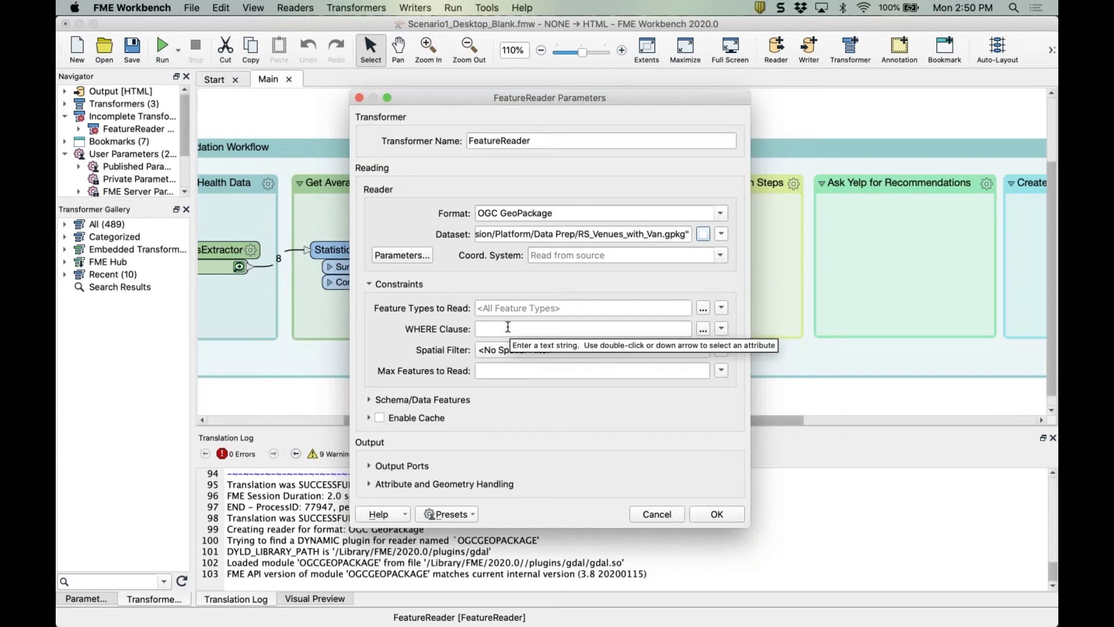
# Filter venues with WHERE "City" = "Vancouver" and set accumulation to Merge Initiator and Result.
pyautogui.click(483, 329)
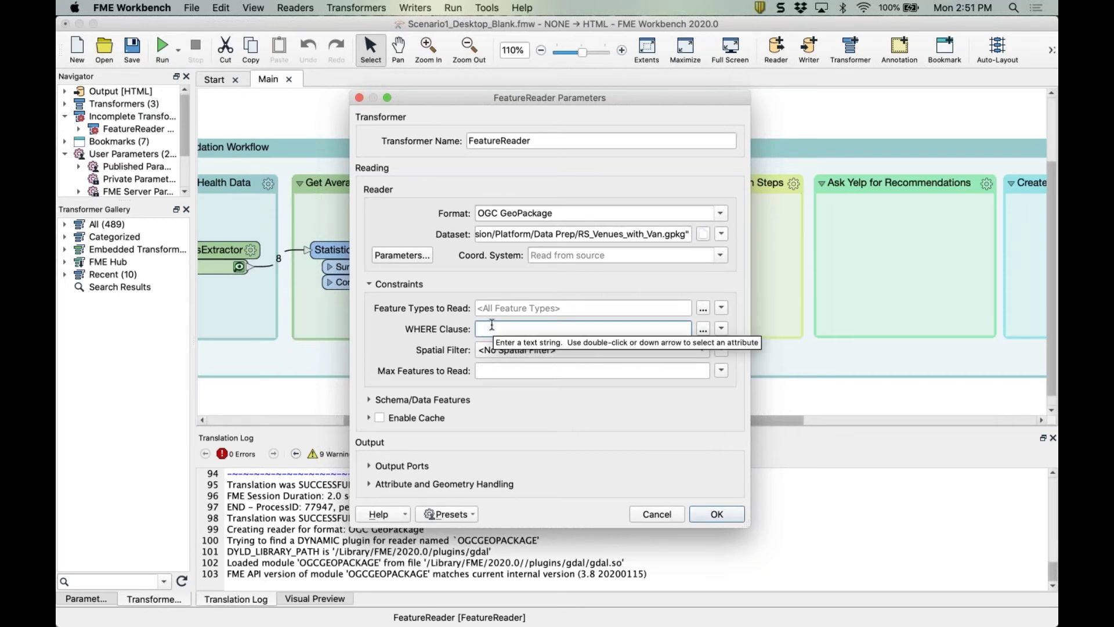
pyautogui.write('"')
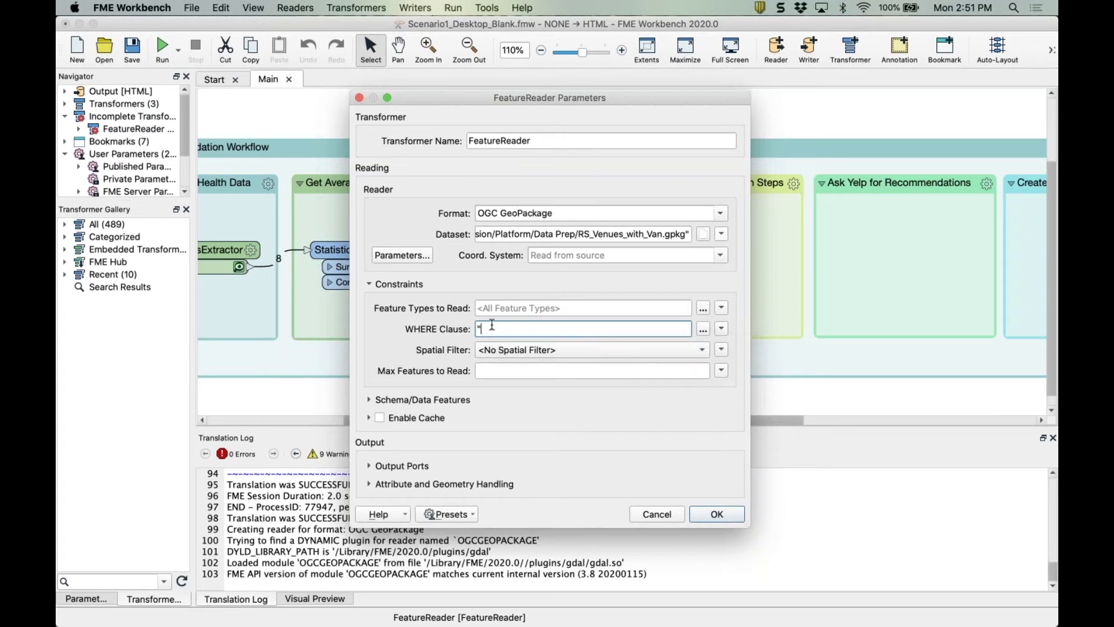
pyautogui.write('City" = "Vancouver"')
pyautogui.click(370, 485)
pyautogui.click(501, 456)
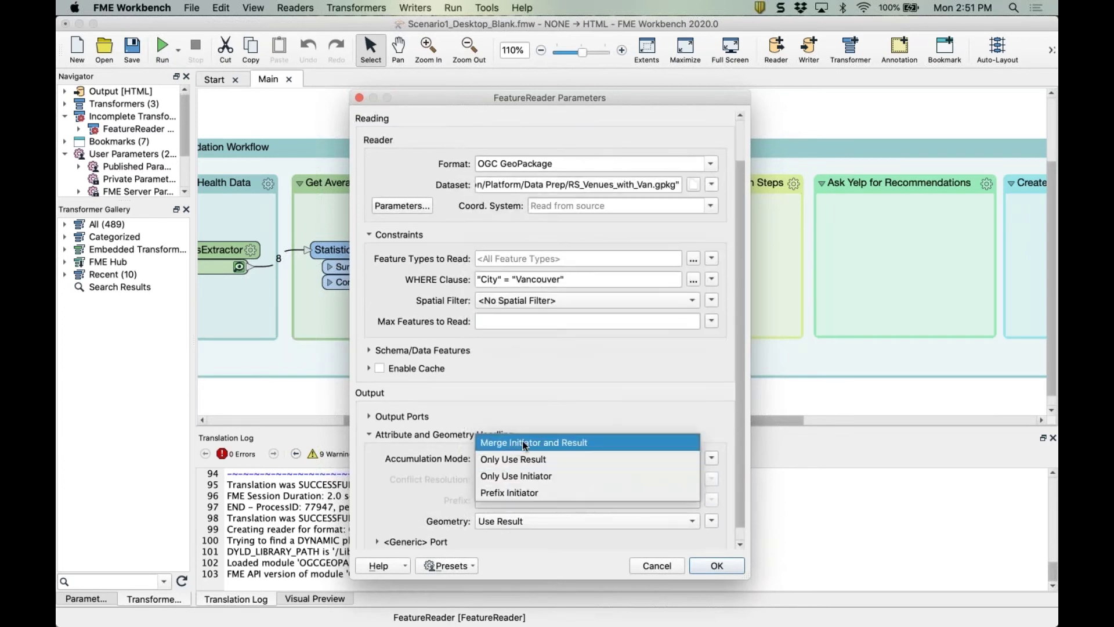
pyautogui.click(525, 445)
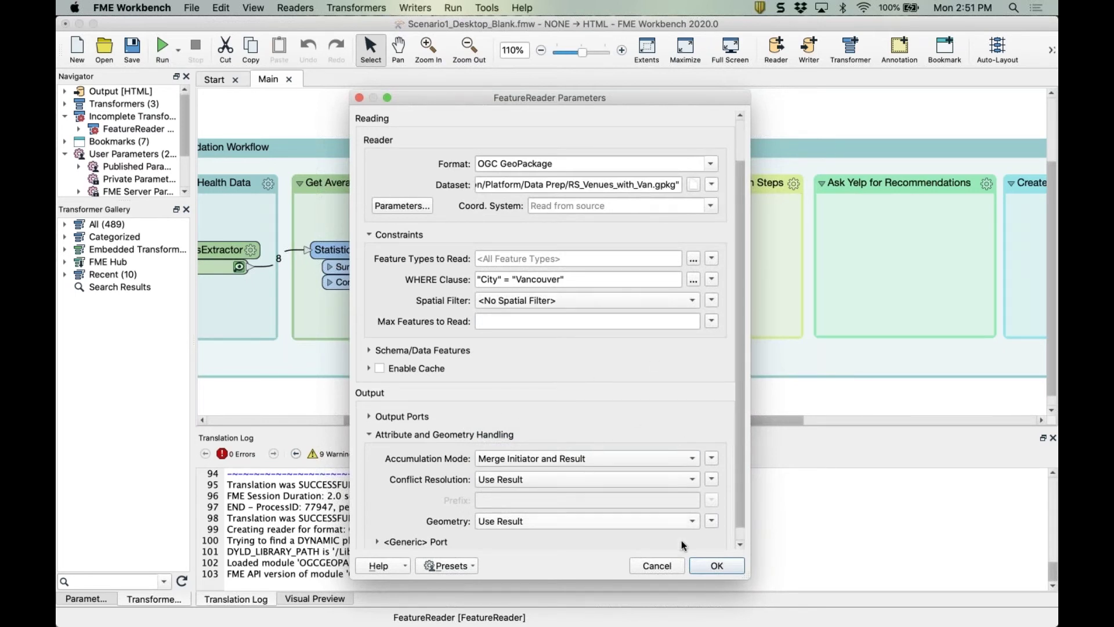
pyautogui.click(715, 560)
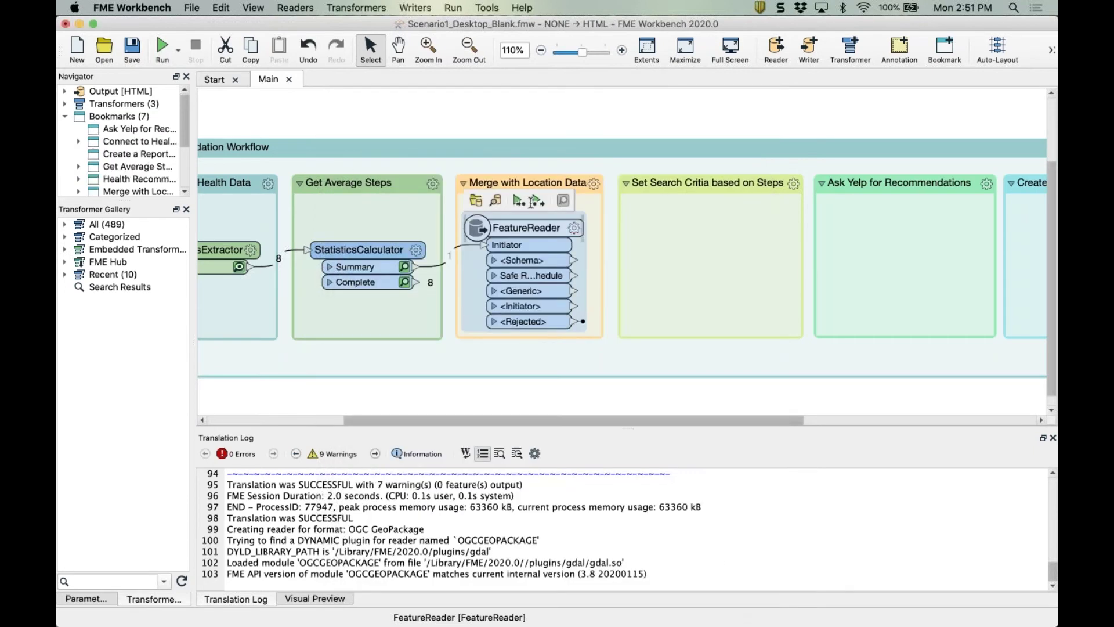
# Run up to the FeatureReader and preview its single merged Vancouver venue record with the 4420.625 step mean.
pyautogui.click(538, 201)
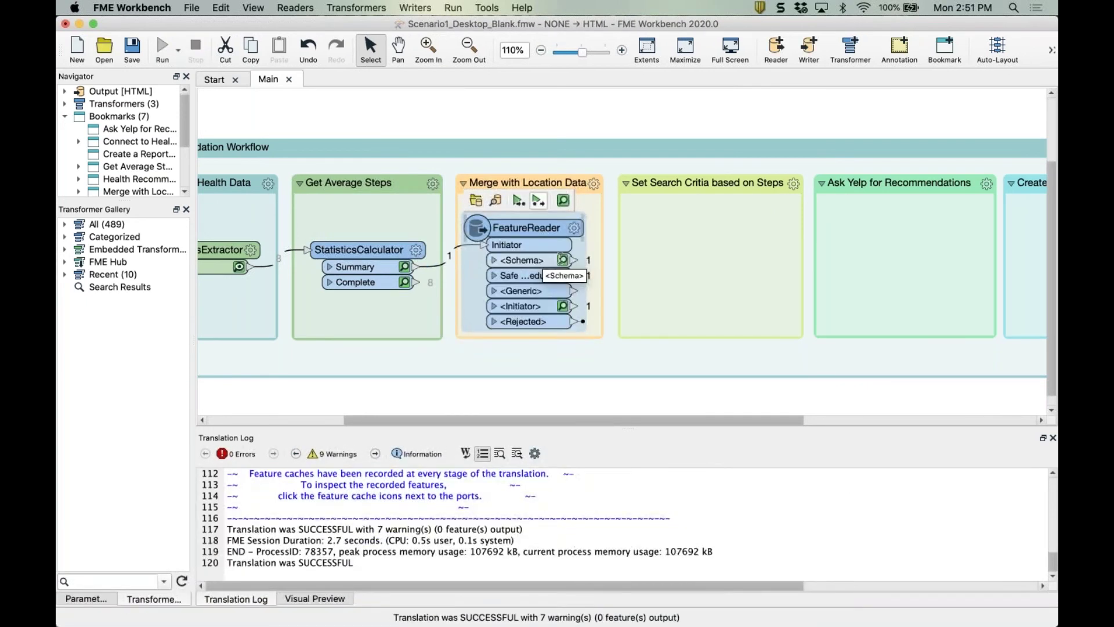
pyautogui.click(563, 276)
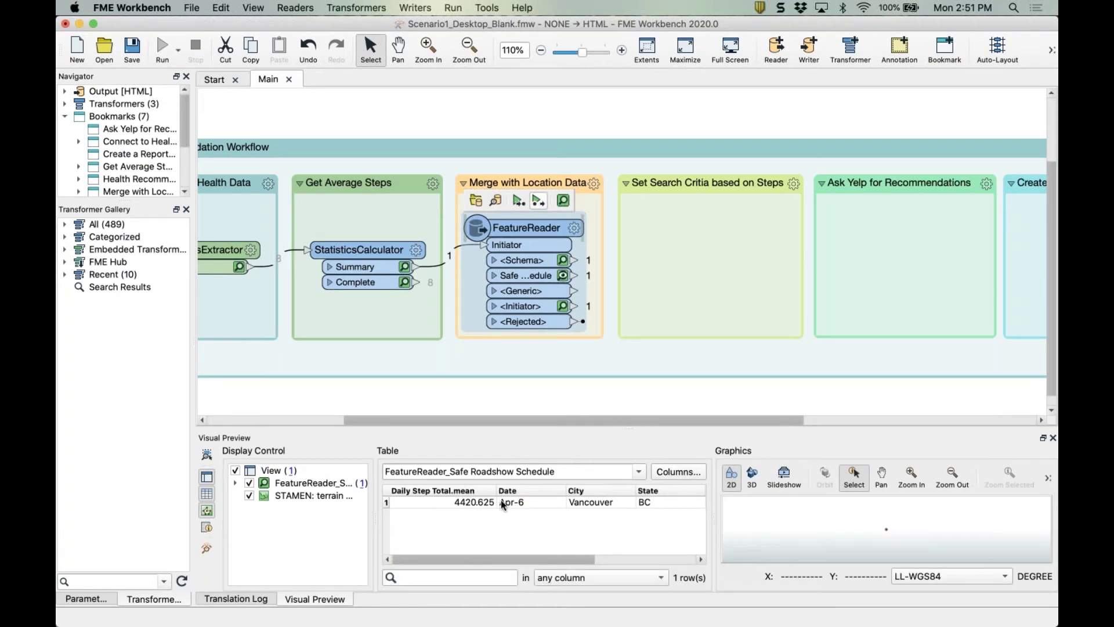
pyautogui.hscroll(5, 503, 505)
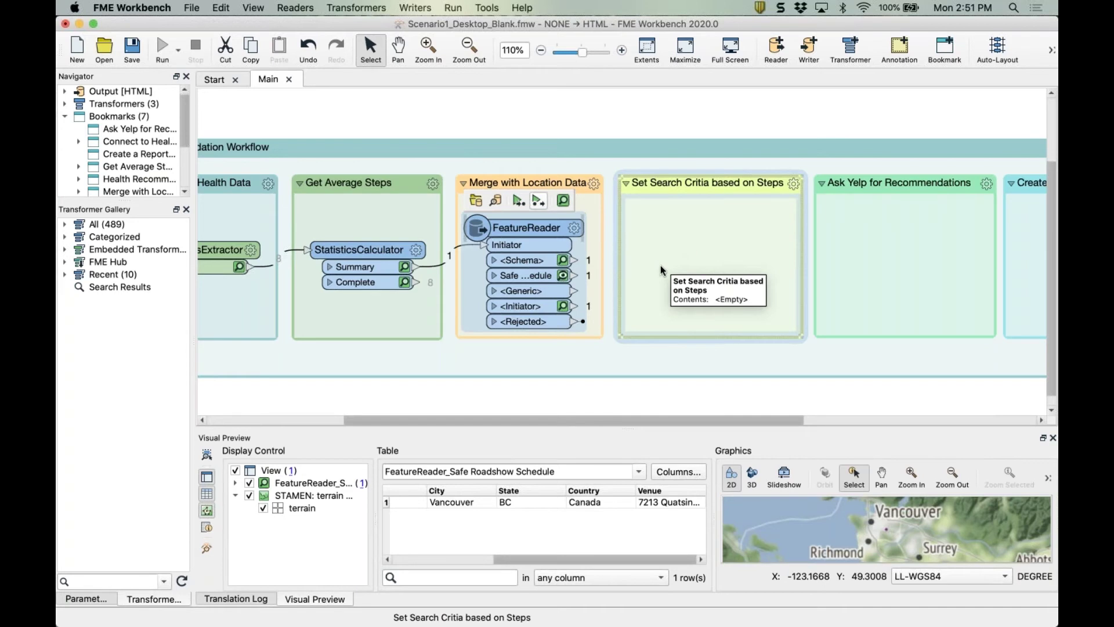
# Add an AttributeManager in Set Search Critia based on Steps, fed by Safe Roadshow Schedule.
pyautogui.click(679, 260)
pyautogui.write('attri')
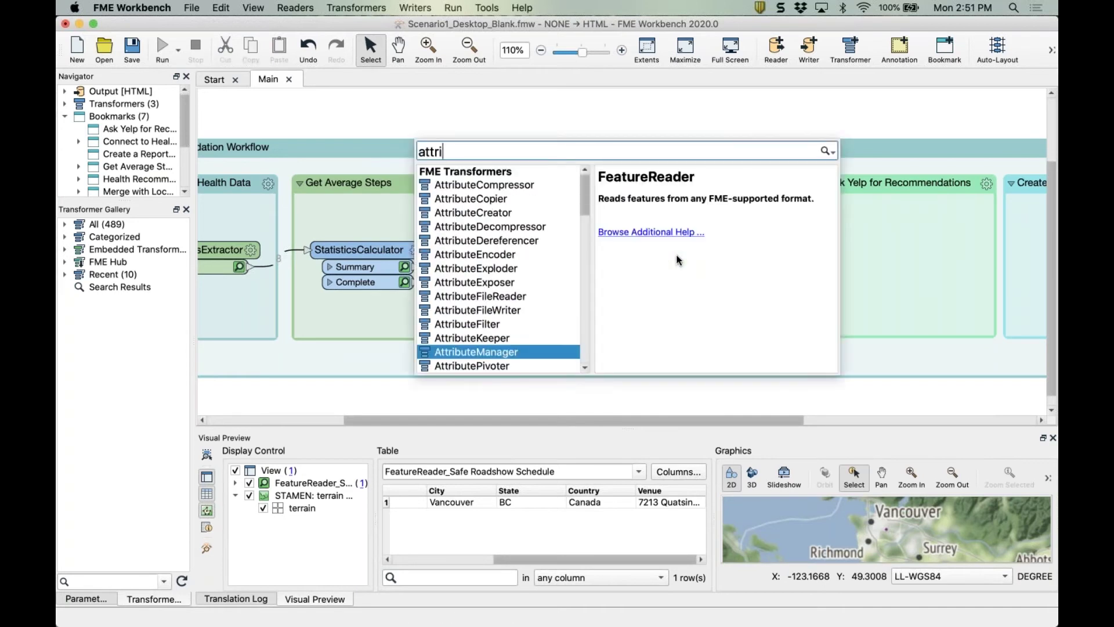
pyautogui.write('bu')
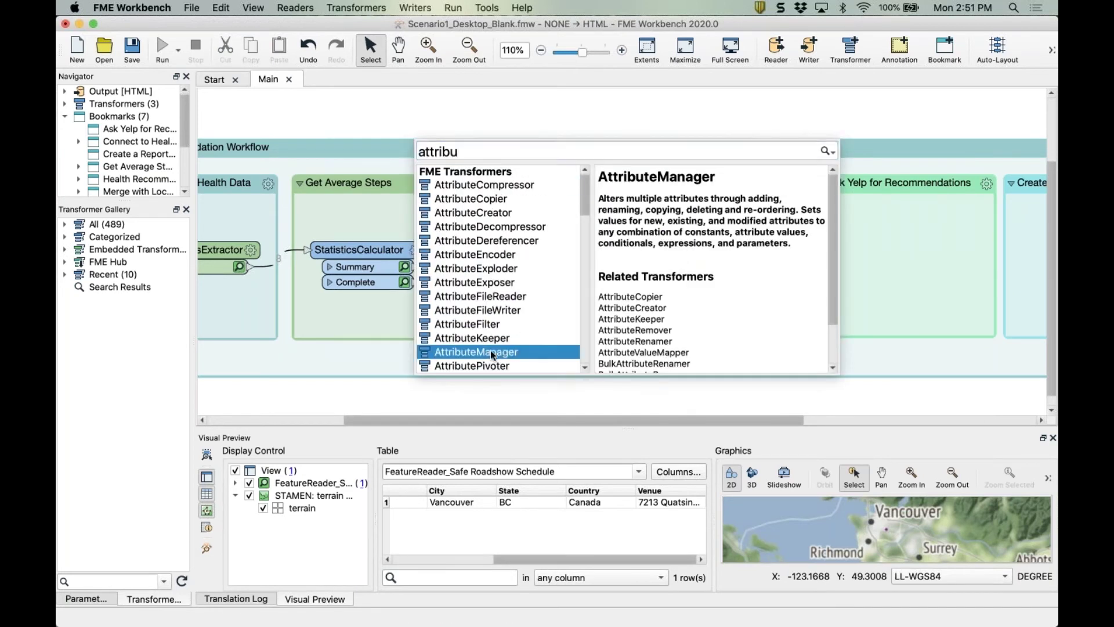
pyautogui.doubleClick(493, 352)
pyautogui.click(639, 251)
pyautogui.moveTo(641, 254); pyautogui.dragTo(644, 254)
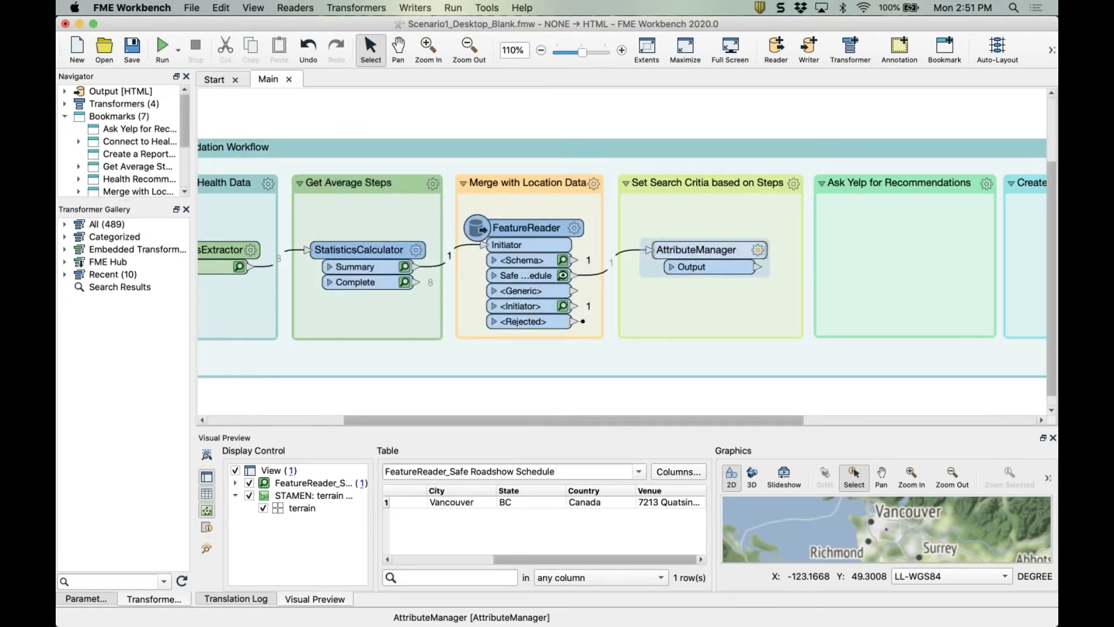
pyautogui.doubleClick(695, 253)
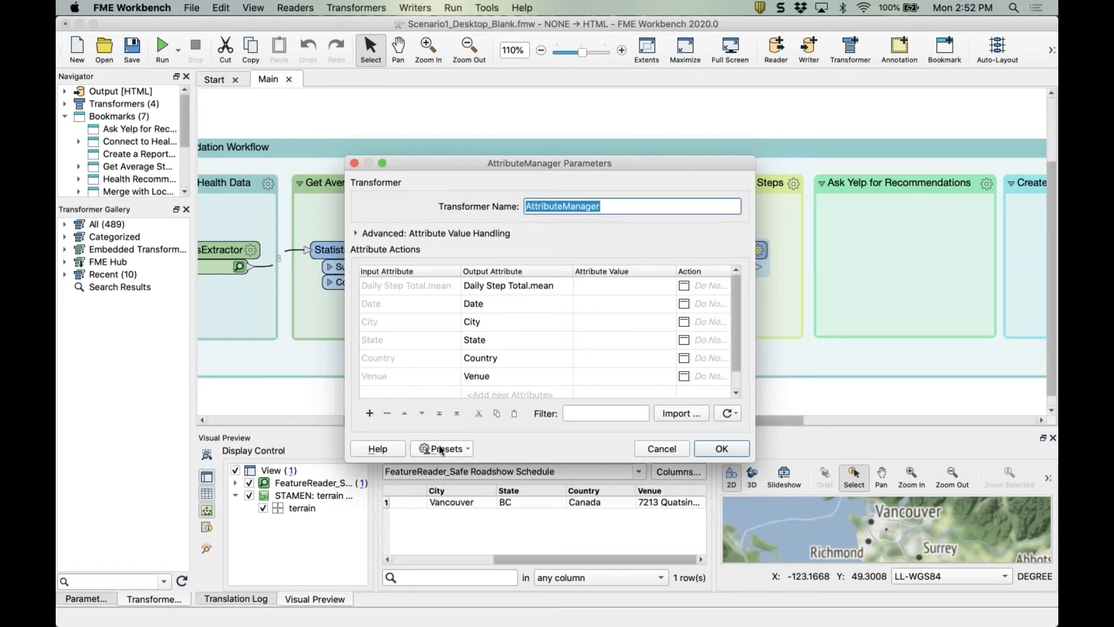
pyautogui.click(457, 452)
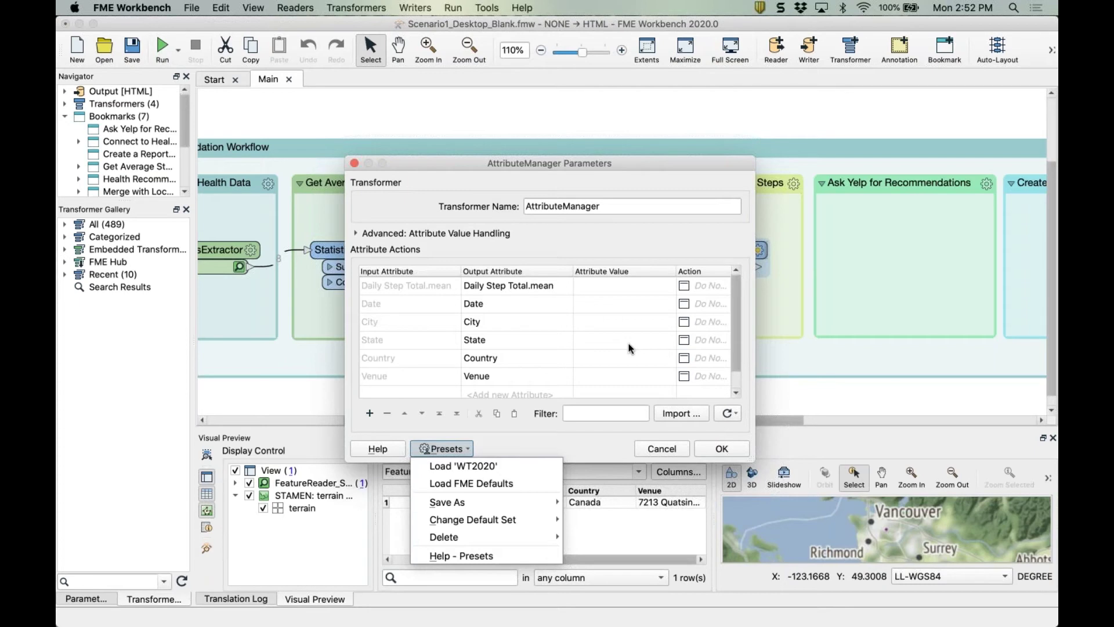
pyautogui.click(481, 467)
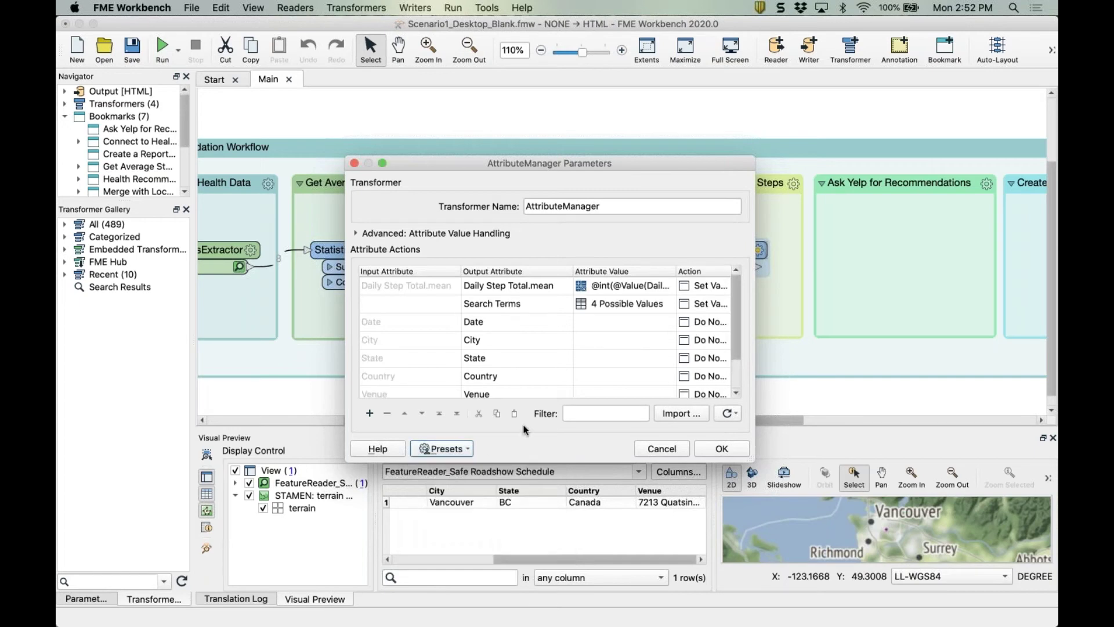
pyautogui.click(446, 448)
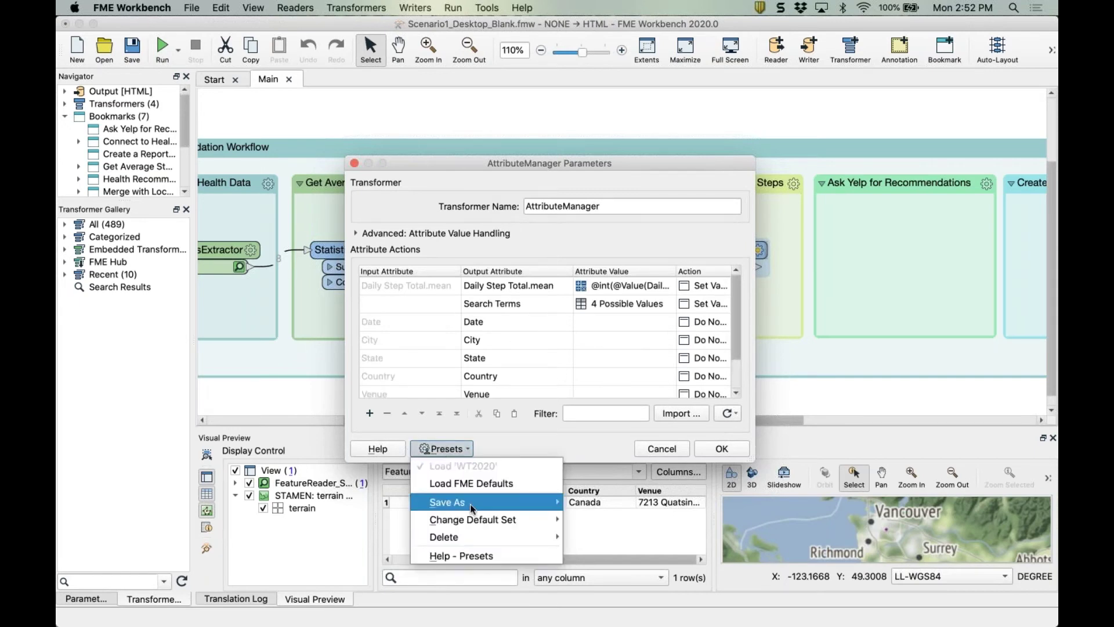
pyautogui.moveTo(484, 503)
pyautogui.moveTo(510, 520)
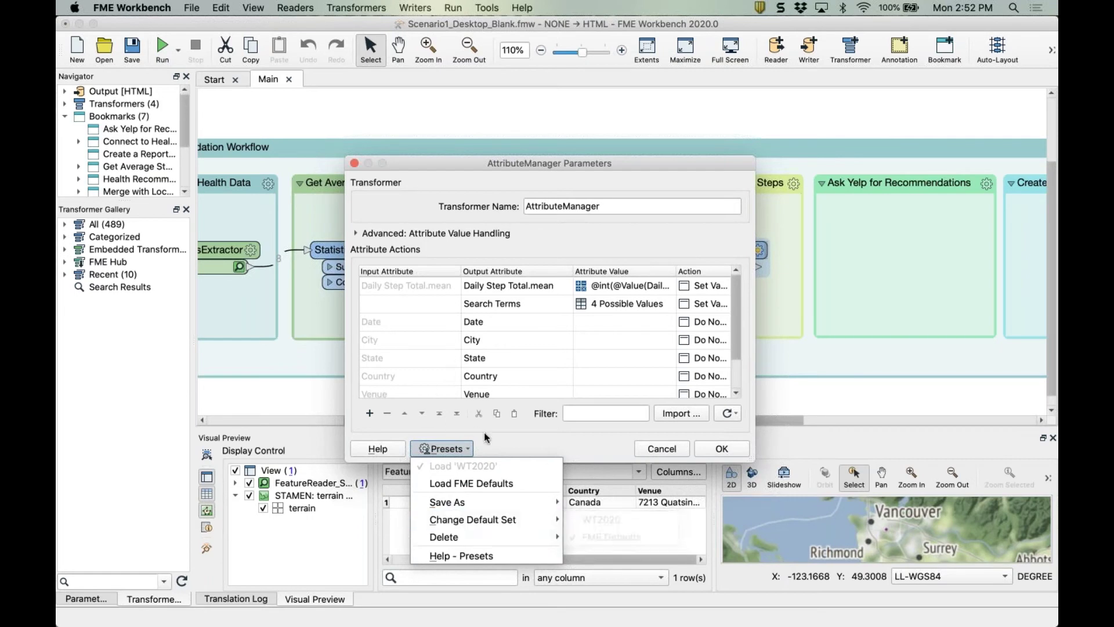
pyautogui.click(489, 447)
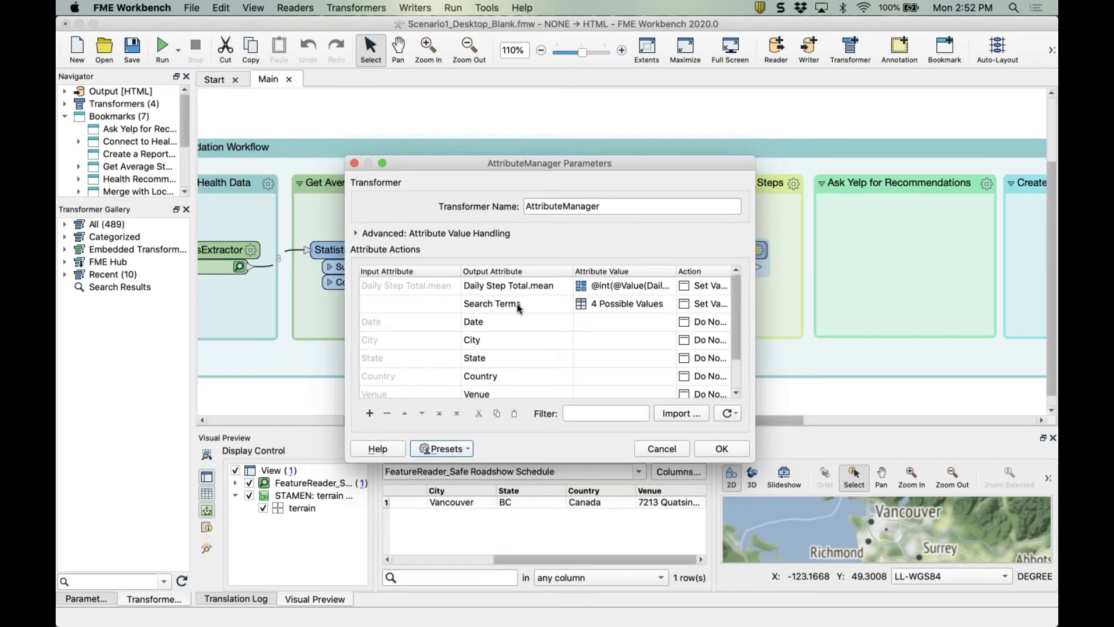
# Review the Search Terms conditions mapping step averages to park, juice/smoothies or dessert, then confirm AttributeManager.
pyautogui.click(654, 301)
pyautogui.click(669, 304)
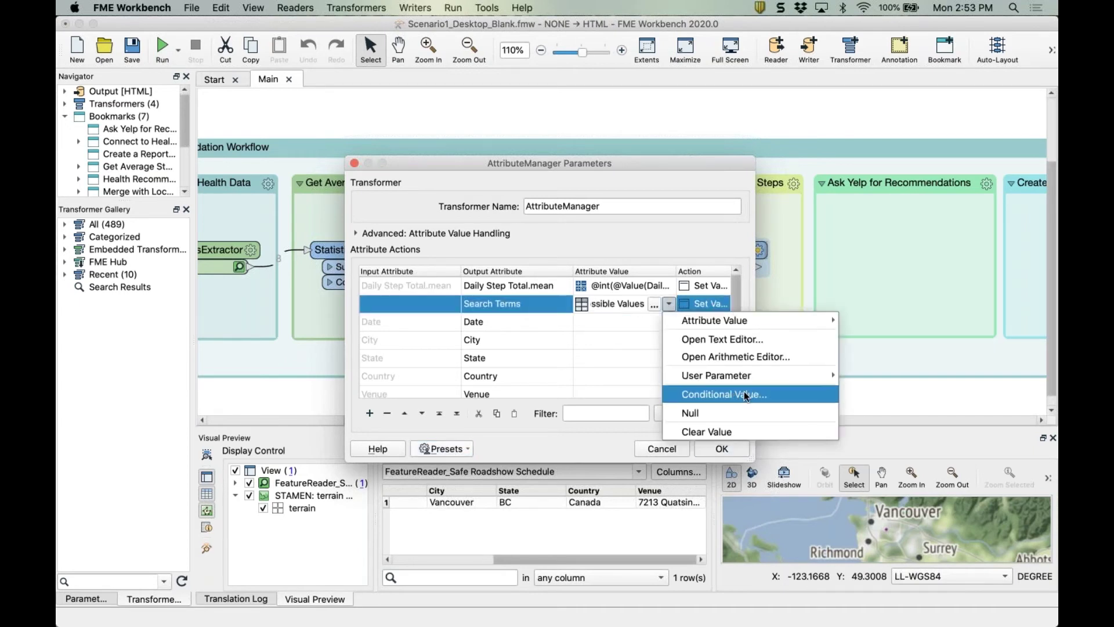
pyautogui.click(619, 304)
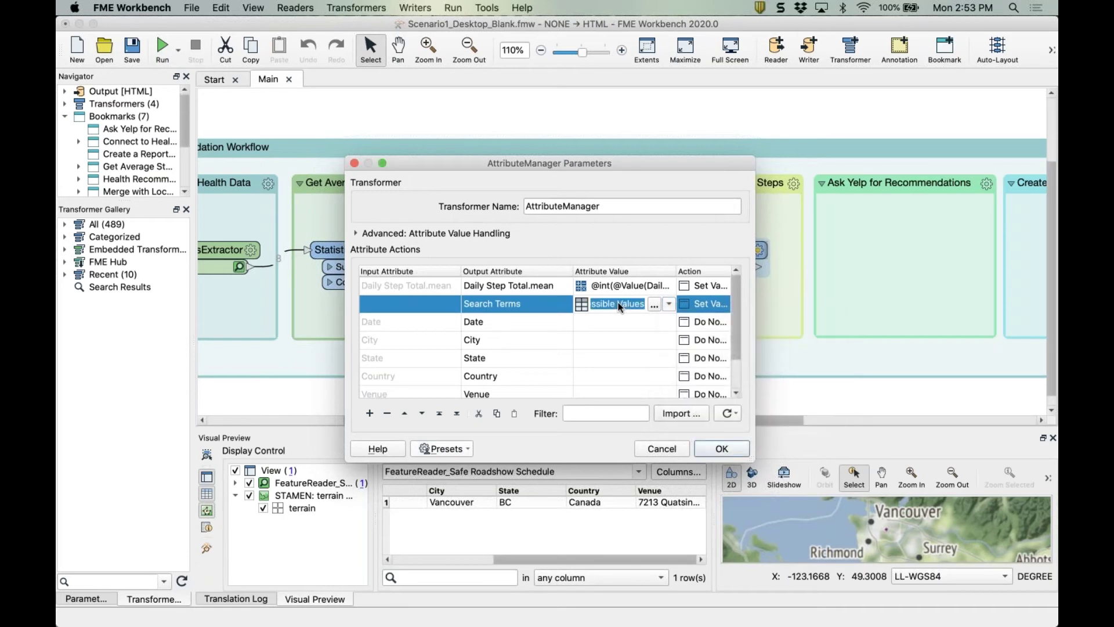
pyautogui.click(656, 306)
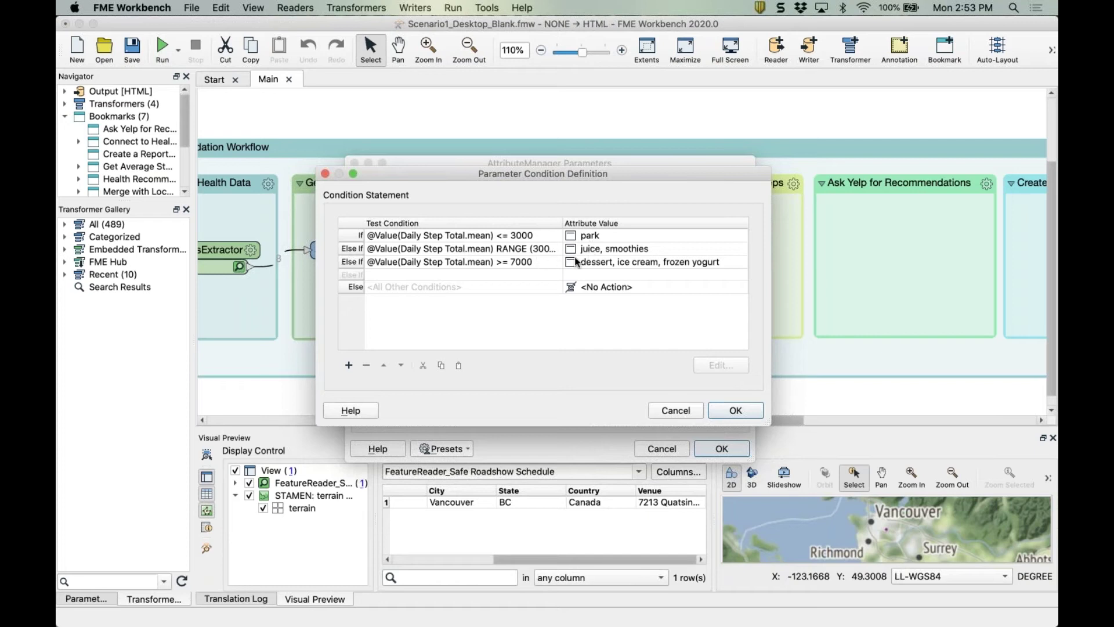
pyautogui.moveTo(563, 224); pyautogui.dragTo(623, 224)
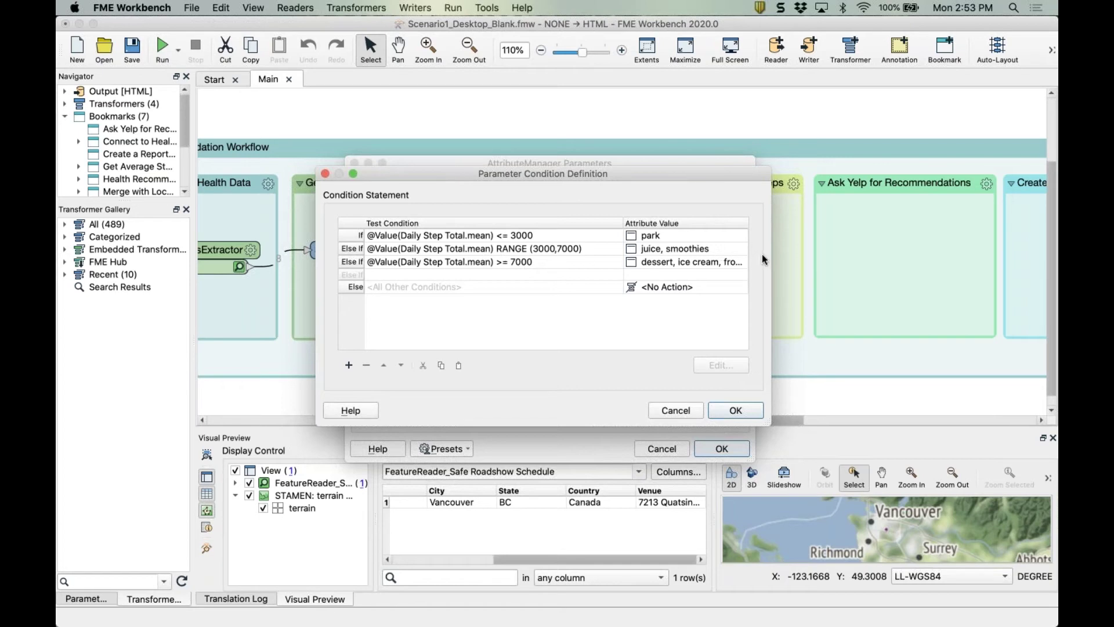
pyautogui.moveTo(773, 260); pyautogui.dragTo(886, 261)
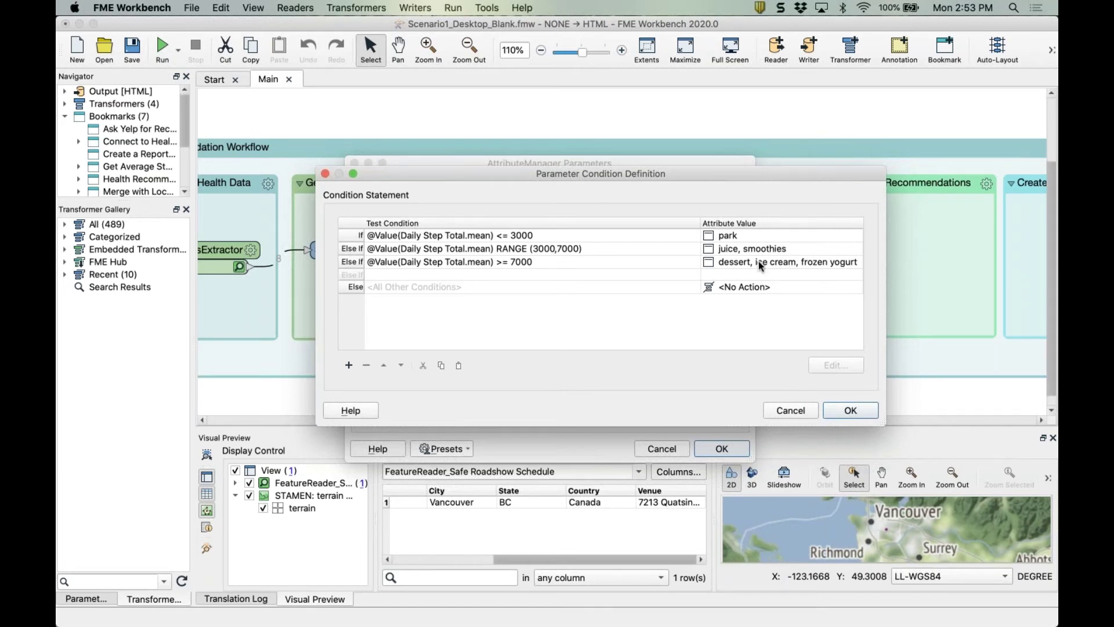
pyautogui.click(856, 415)
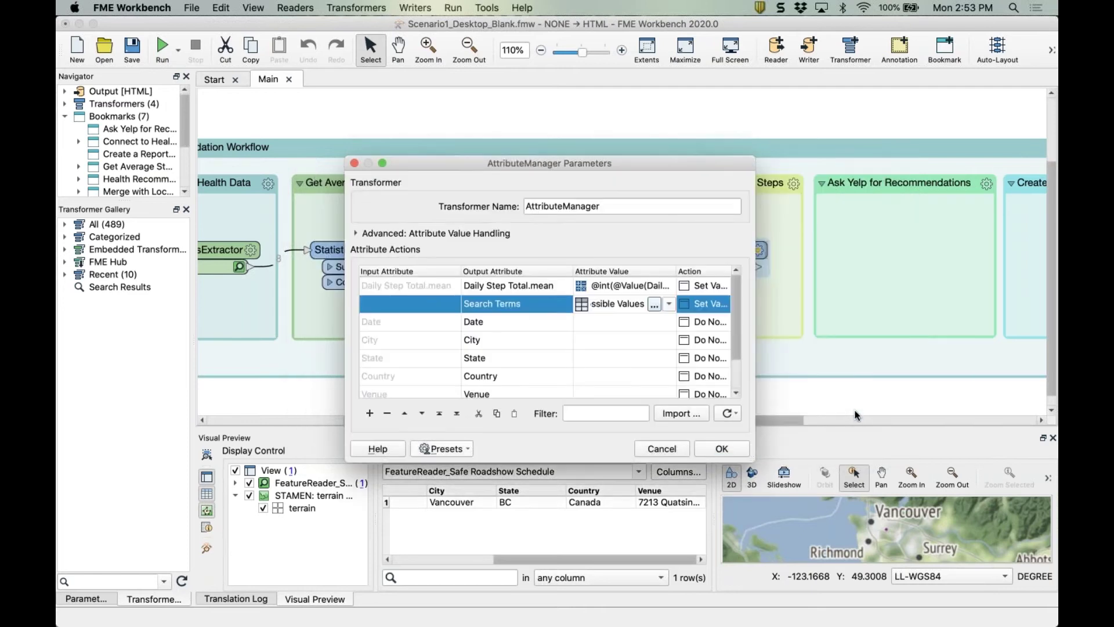
pyautogui.click(720, 451)
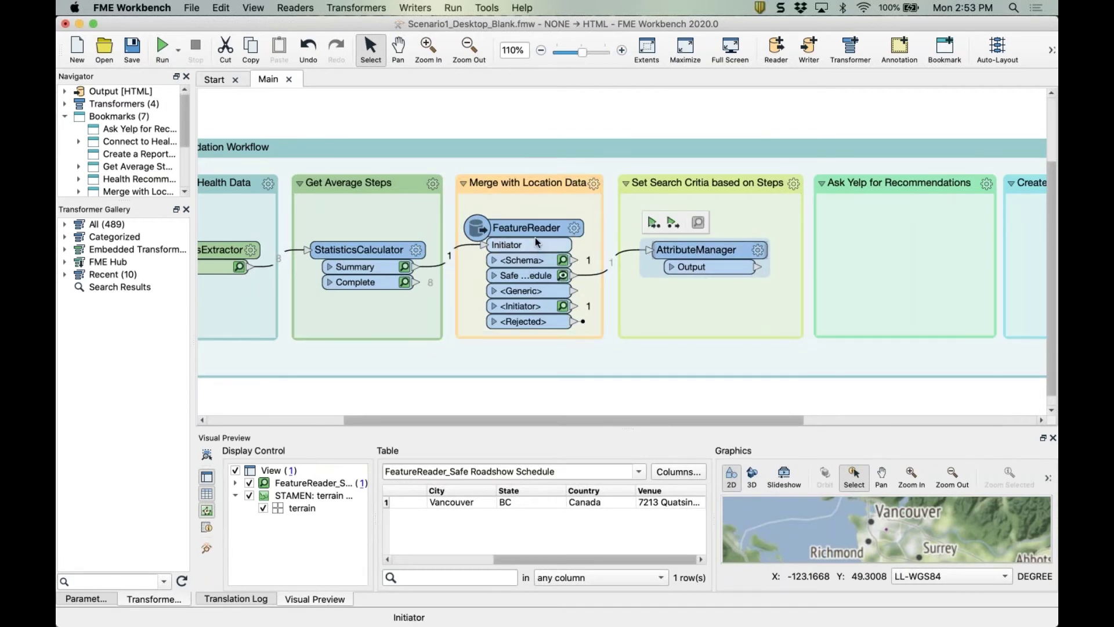
# Reopen the FeatureReader settings and bring up the WHERE Clause Builder for "City" = "Vancouver".
pyautogui.click(503, 263)
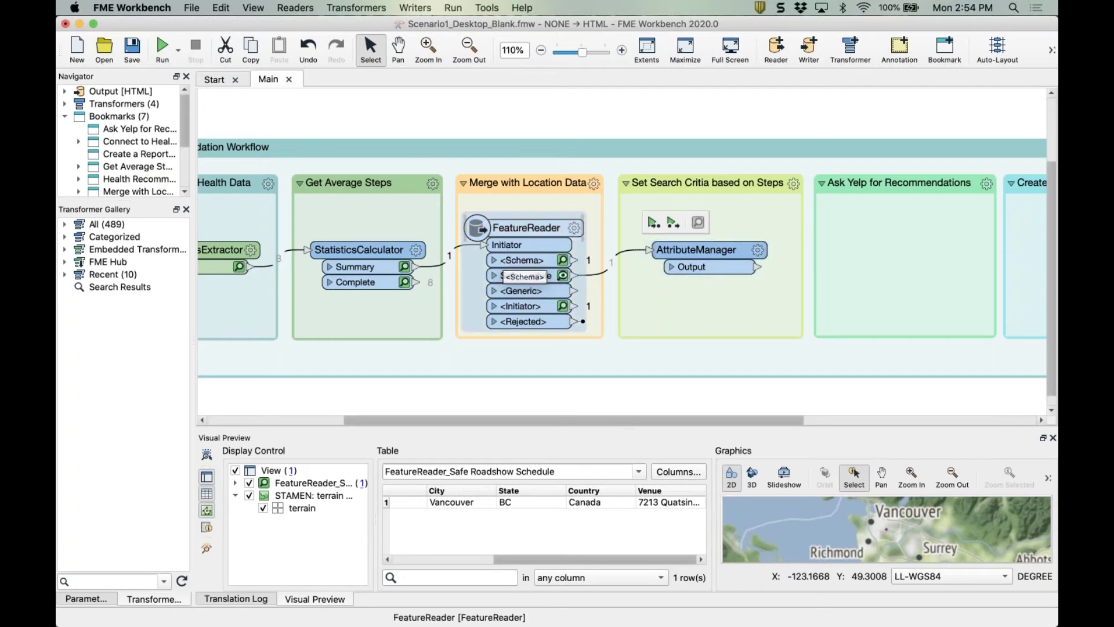
pyautogui.doubleClick(507, 268)
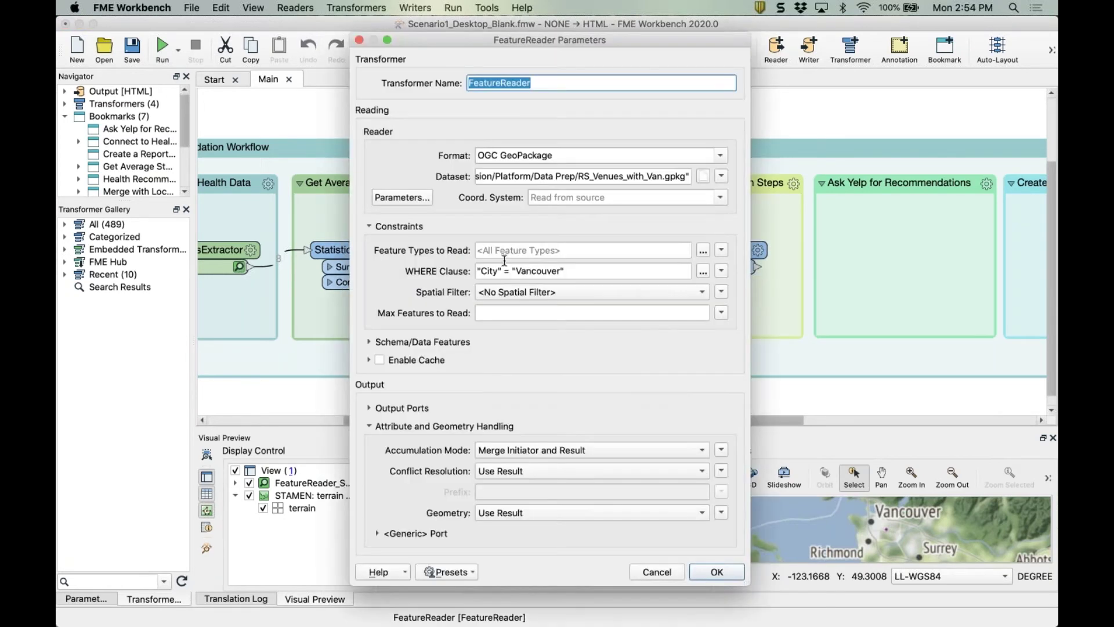
pyautogui.click(534, 271)
pyautogui.doubleClick(534, 271)
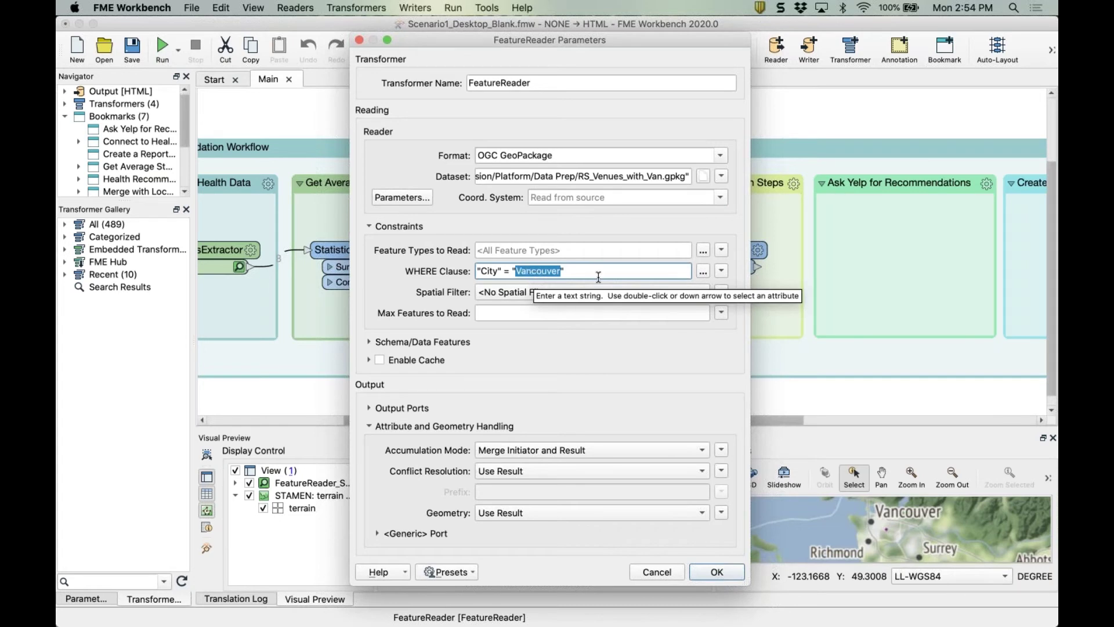
pyautogui.click(720, 272)
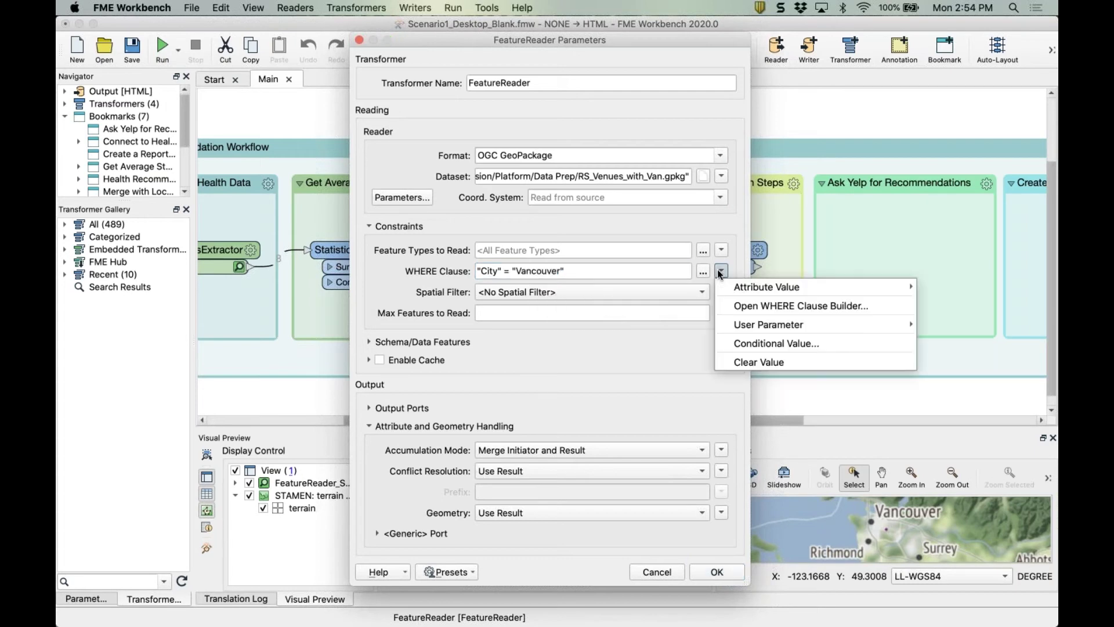
pyautogui.click(809, 306)
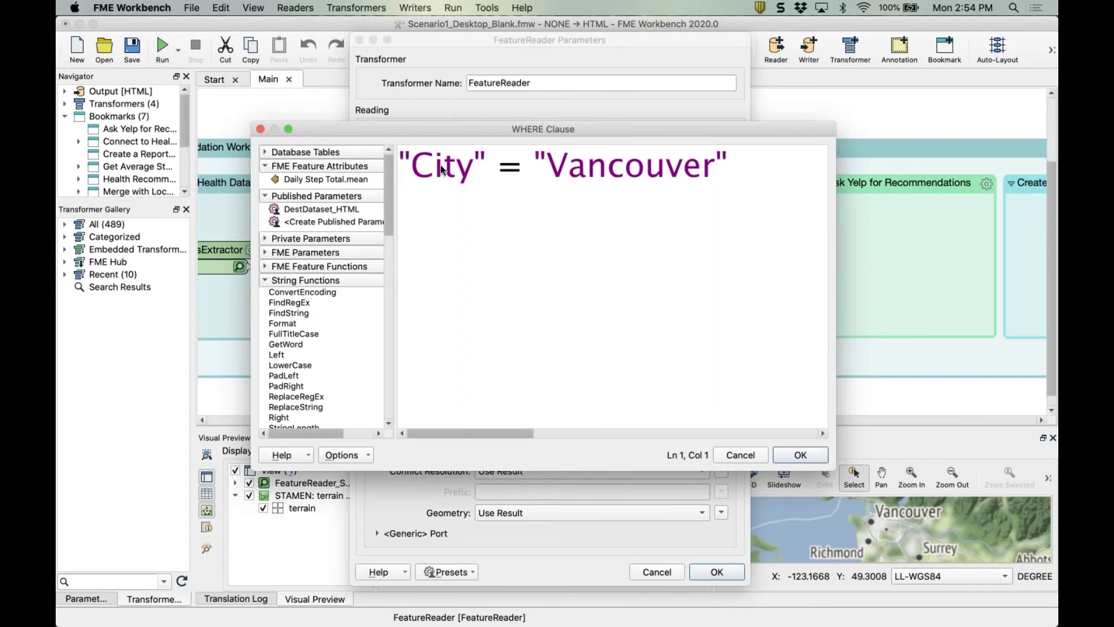
# Replace the hard-coded Vancouver in the WHERE clause with a new published parameter.
pyautogui.doubleClick(603, 169)
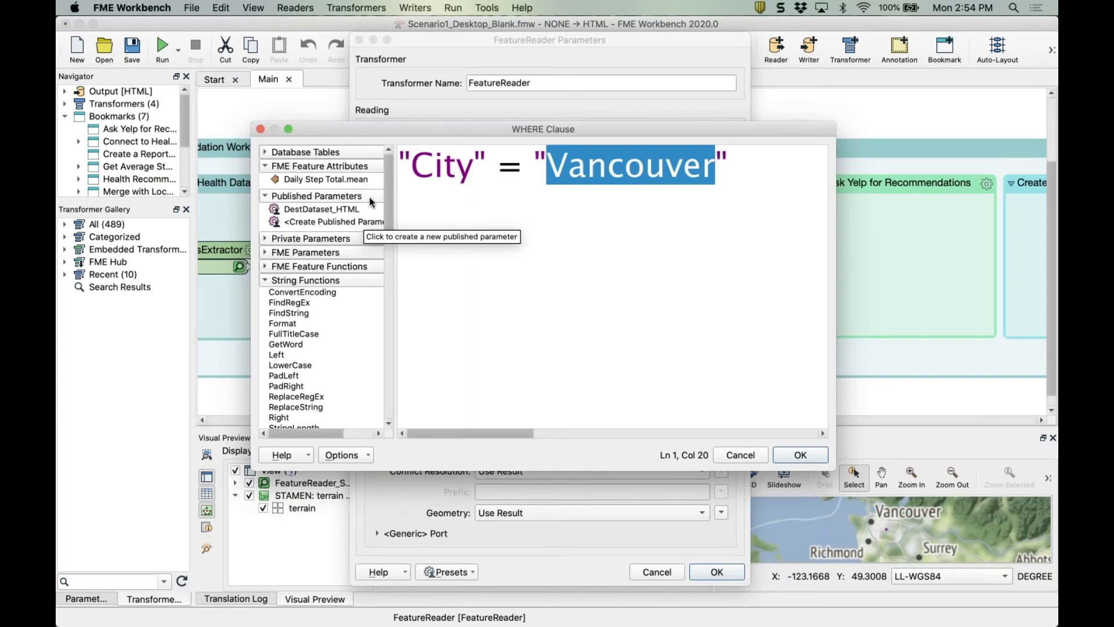
pyautogui.moveTo(390, 202); pyautogui.dragTo(418, 273)
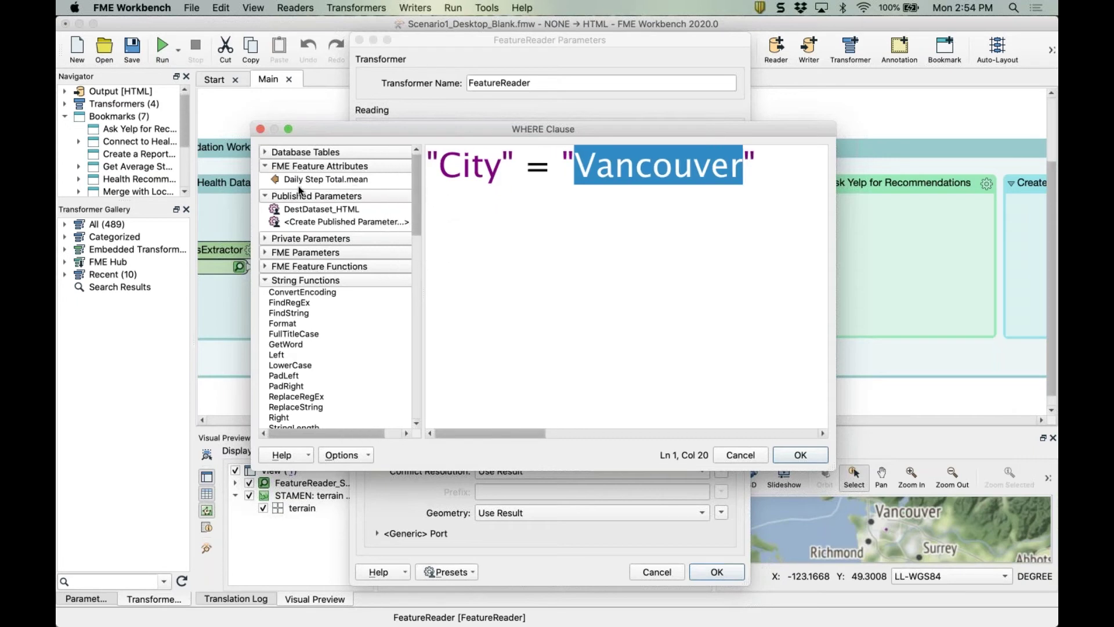
pyautogui.click(331, 224)
pyautogui.doubleClick(331, 224)
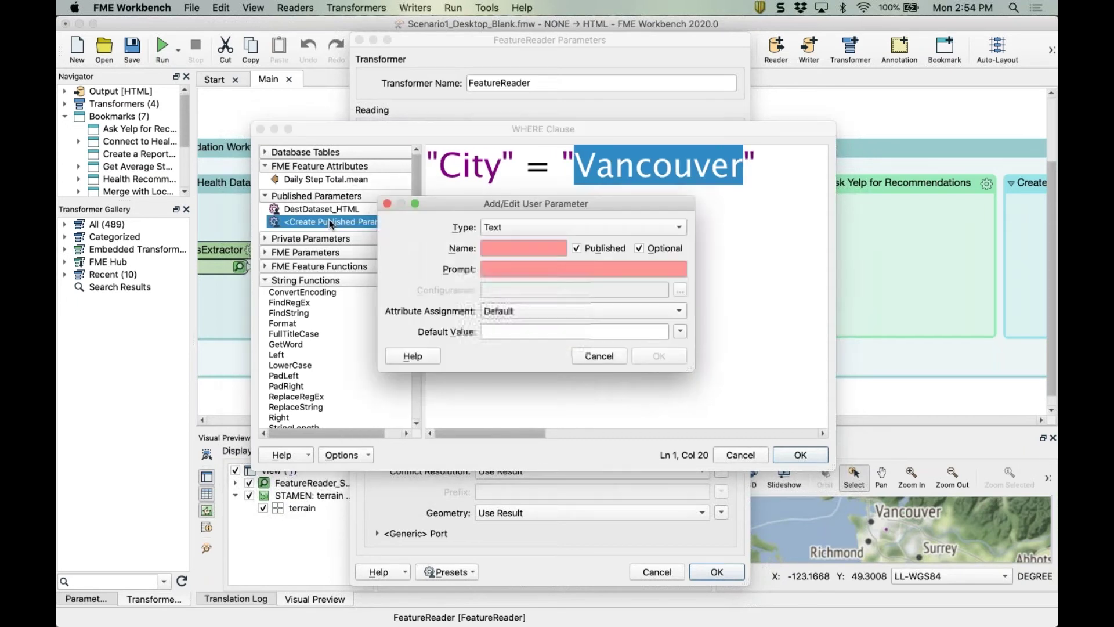
# Name the parameter City, prompt 'What City are you Social Distancing in?', default Vancouver, and apply.
pyautogui.click(496, 245)
pyautogui.write('City')
pyautogui.click(503, 268)
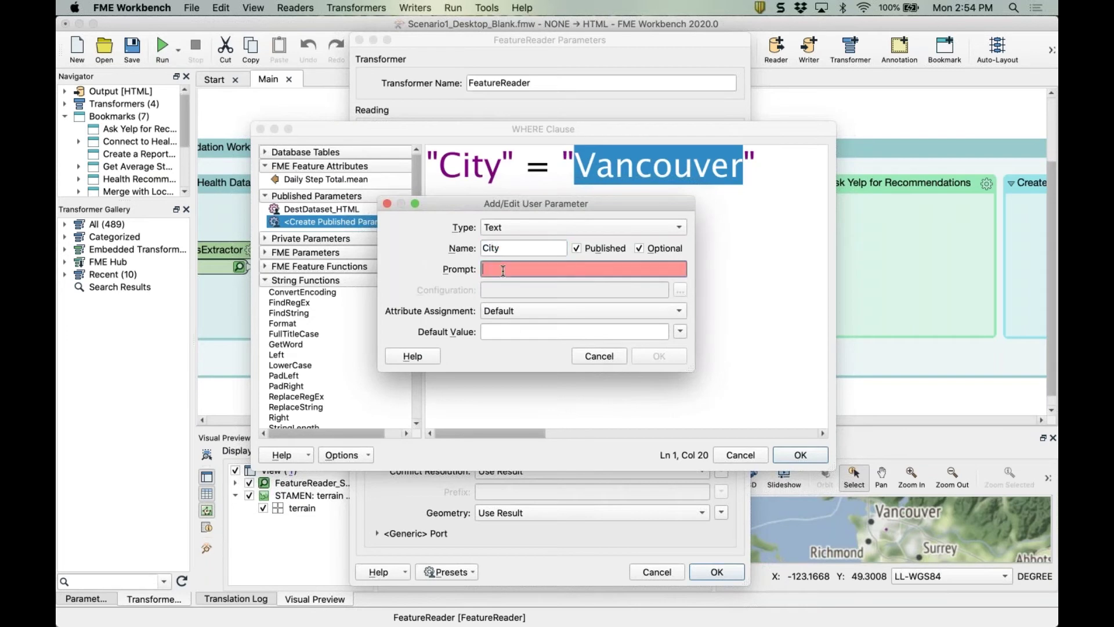
pyautogui.write('What')
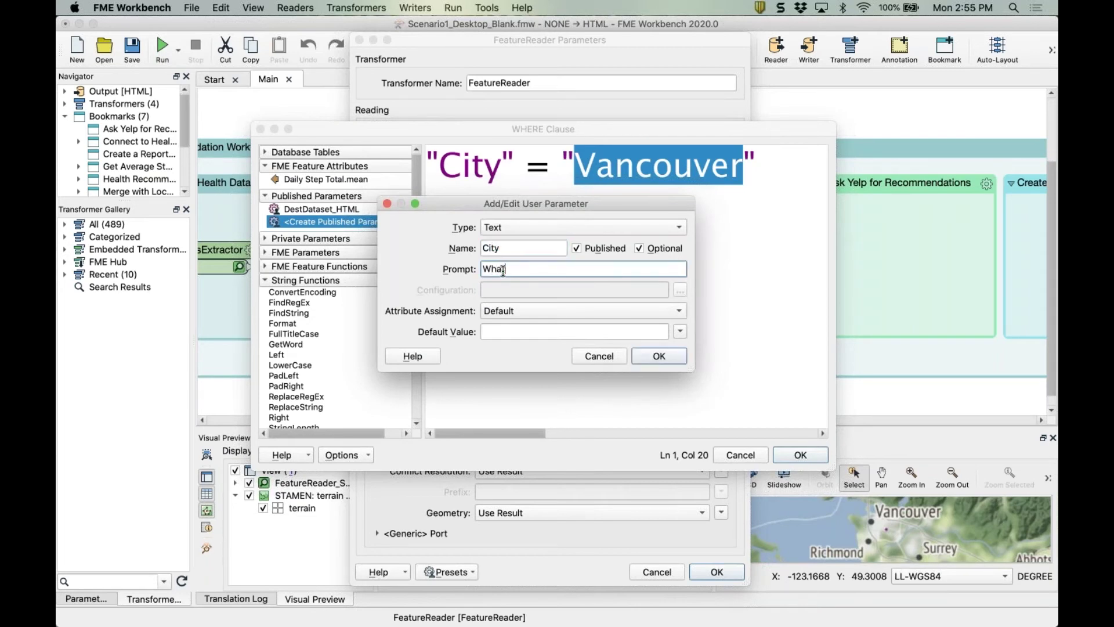
pyautogui.write(' City are you Social Dista')
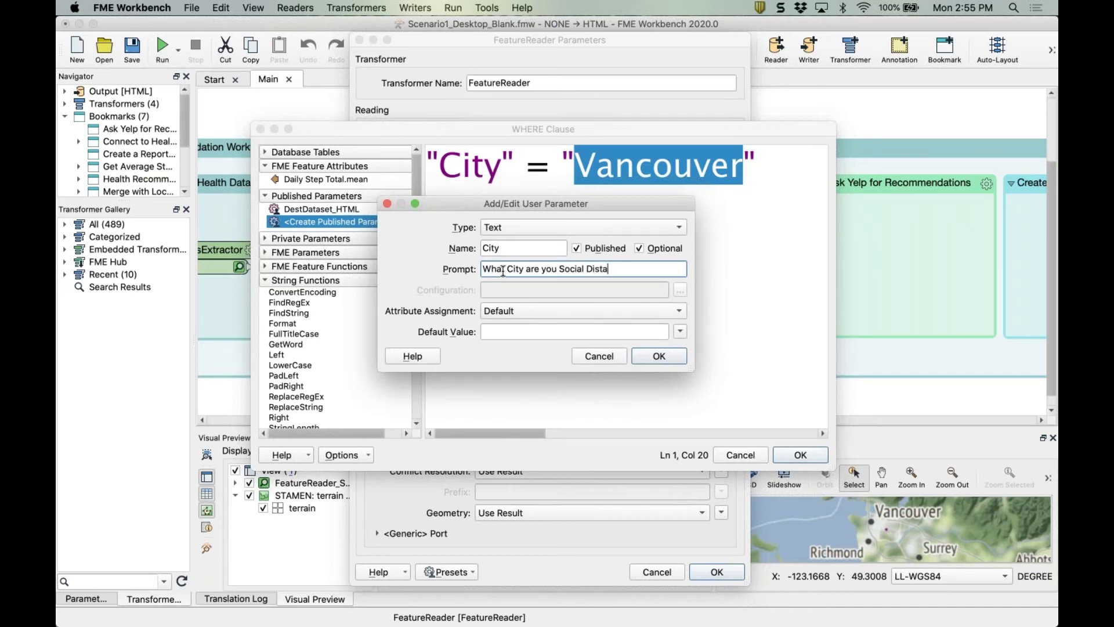
pyautogui.write('ncing in?')
pyautogui.click(505, 332)
pyautogui.write('Vancouver')
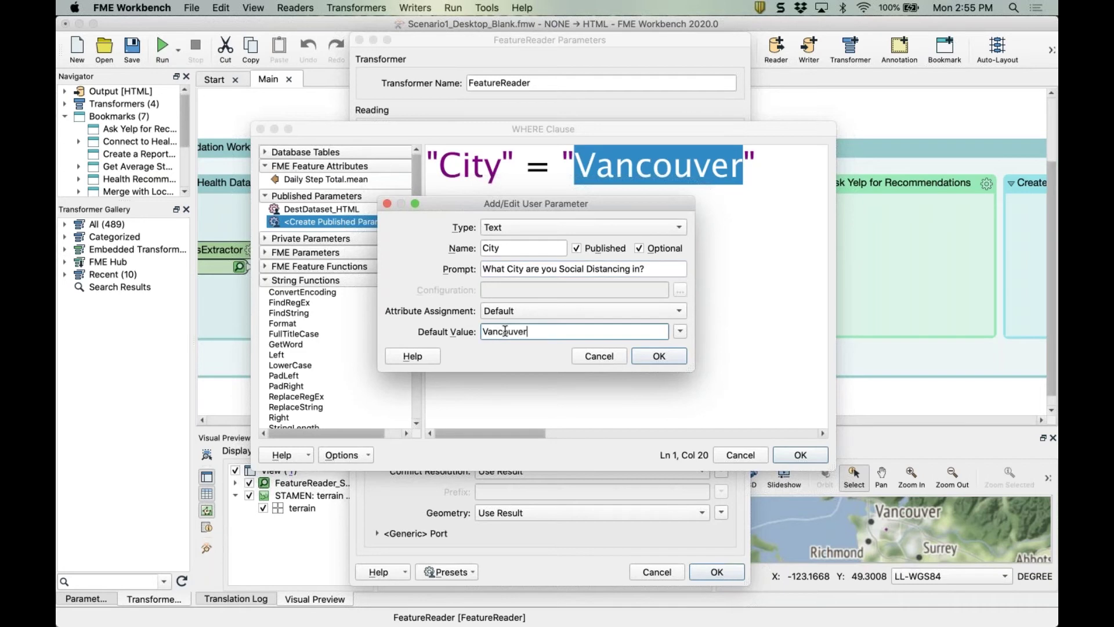
pyautogui.click(660, 356)
pyautogui.click(801, 455)
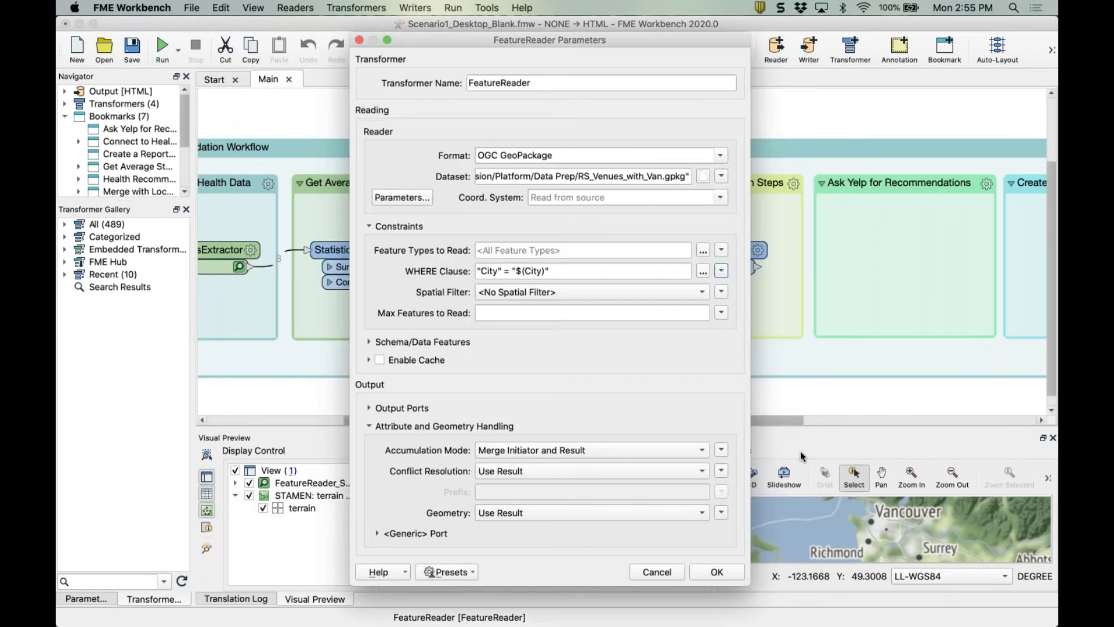
pyautogui.click(717, 572)
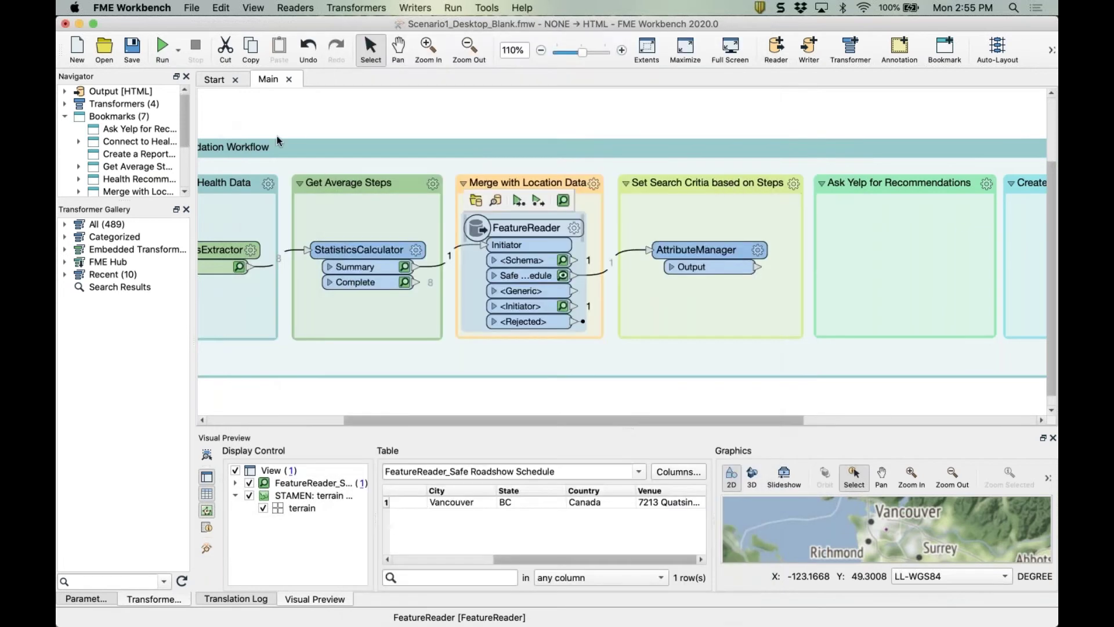
# Run the workflow up to the AttributeManager with City set to Vancouver.
pyautogui.click(163, 53)
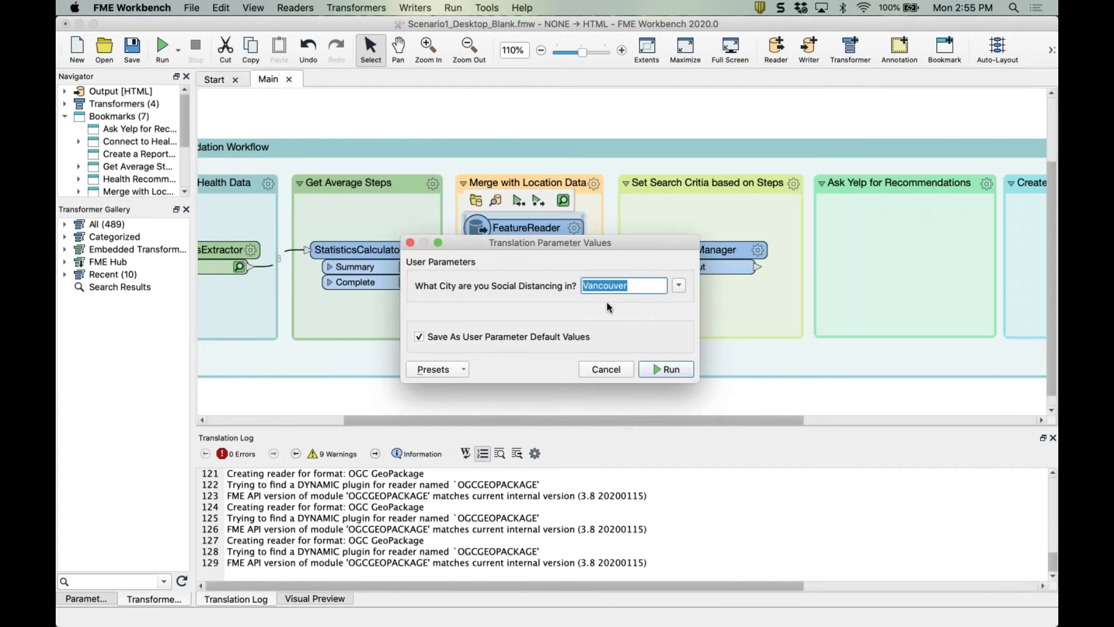
pyautogui.click(604, 372)
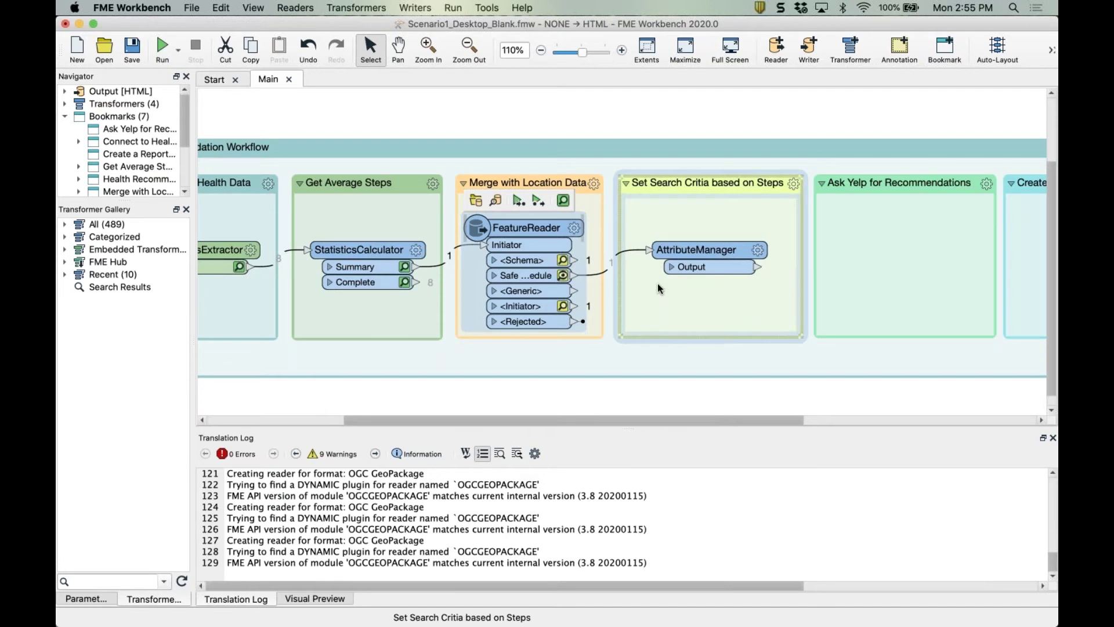
pyautogui.hscroll(5, 659, 288)
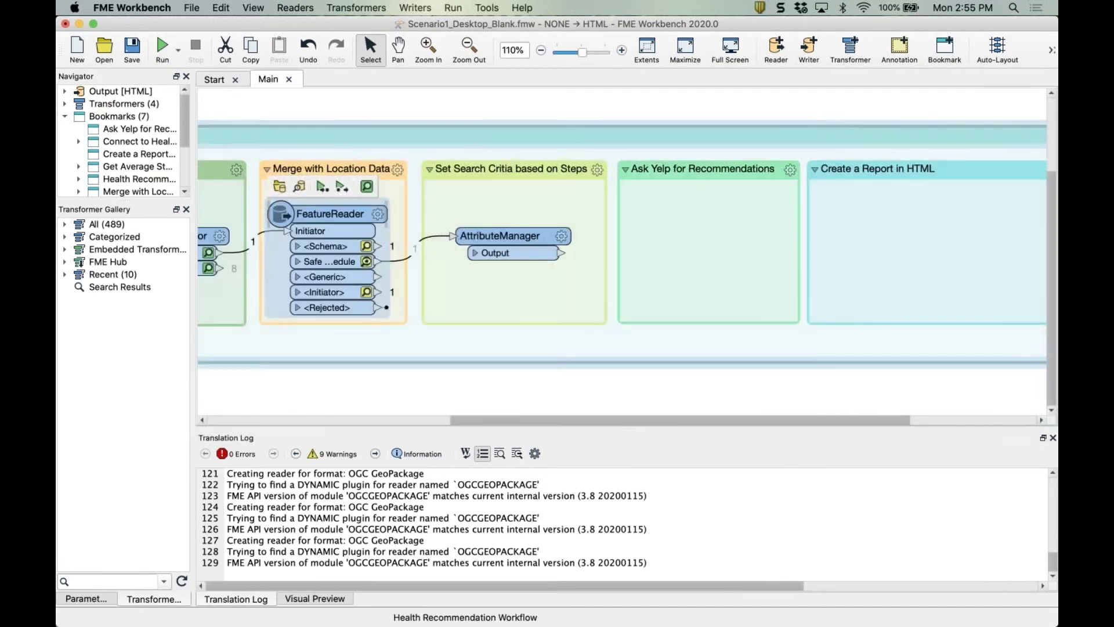
pyautogui.moveTo(525, 235)
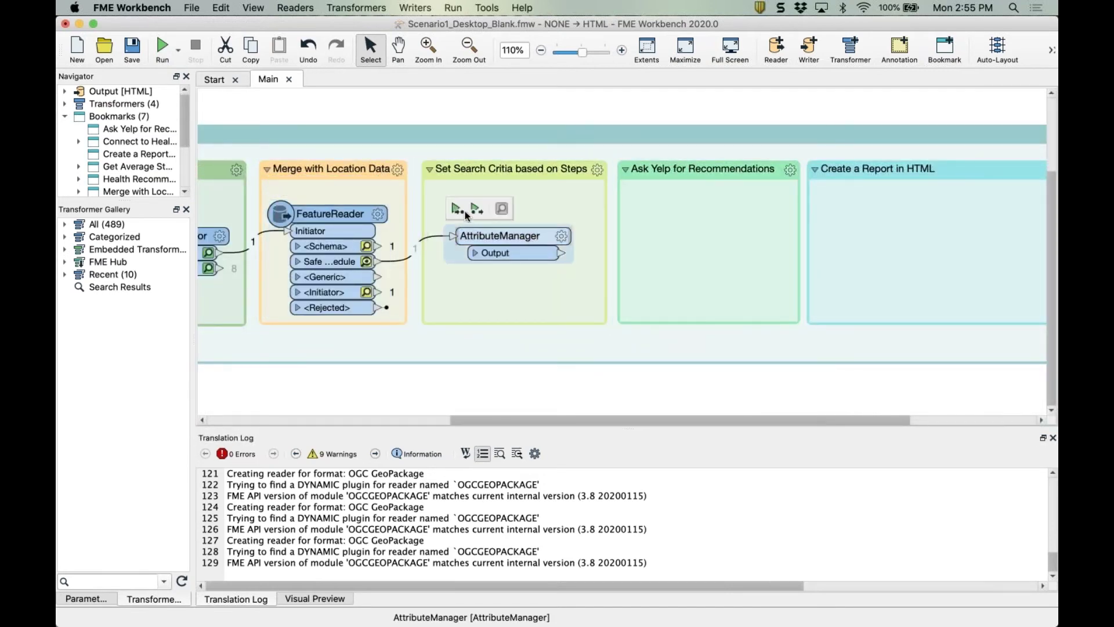
pyautogui.click(458, 209)
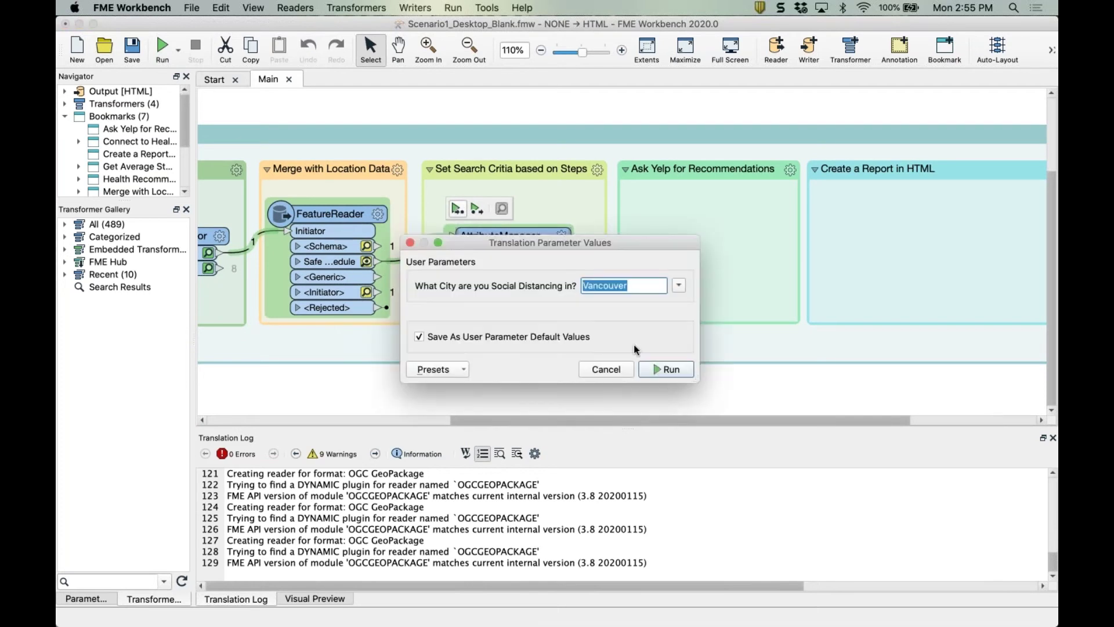
pyautogui.click(665, 364)
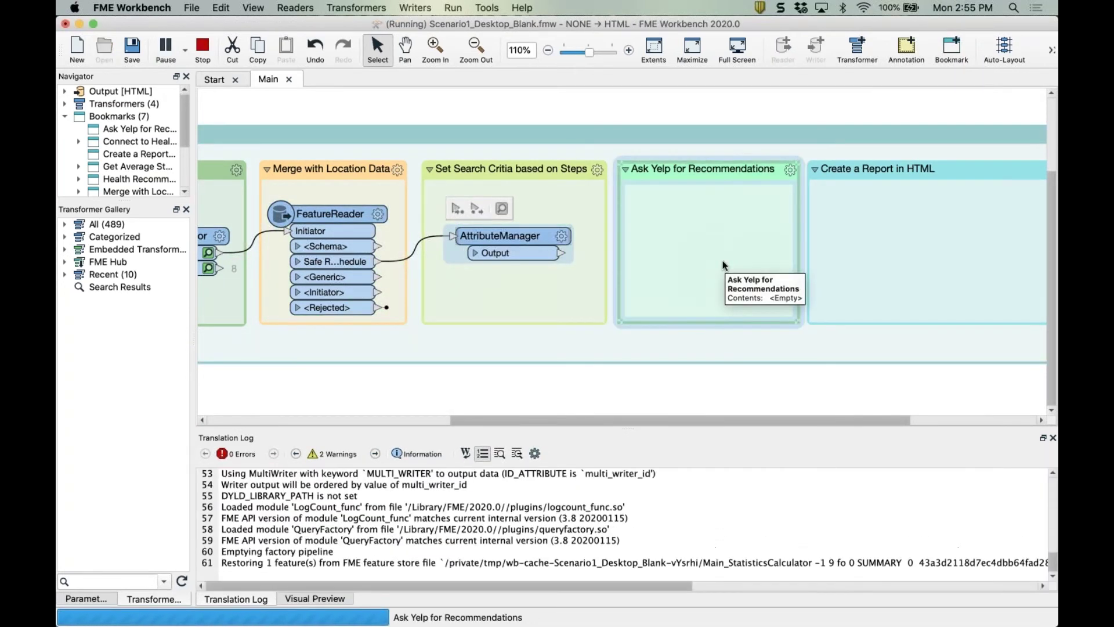
pyautogui.hscroll(3, 722, 264)
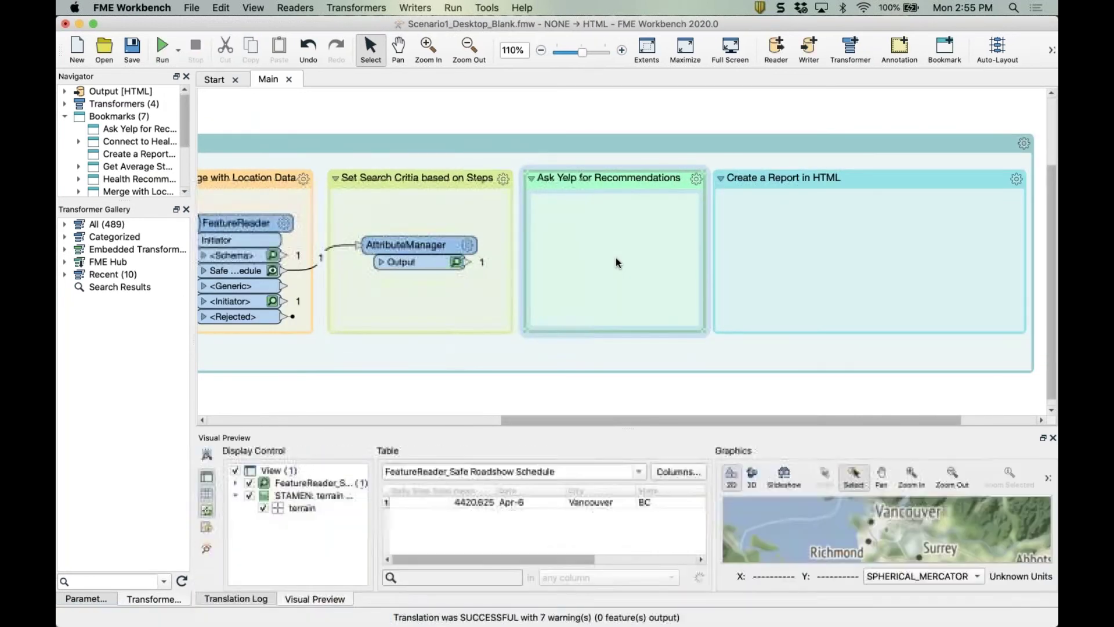
pyautogui.write('yelp')
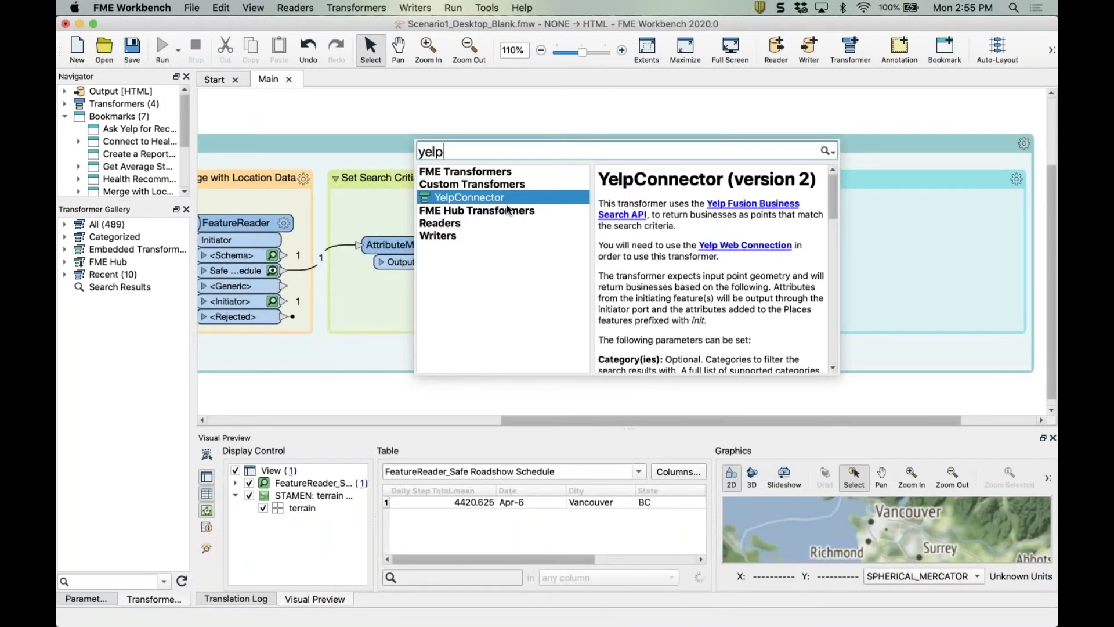
# Place a YelpConnector in the Ask Yelp section and connect AttributeManager Output to its Input_Points.
pyautogui.doubleClick(477, 197)
pyautogui.moveTo(406, 214); pyautogui.dragTo(620, 234)
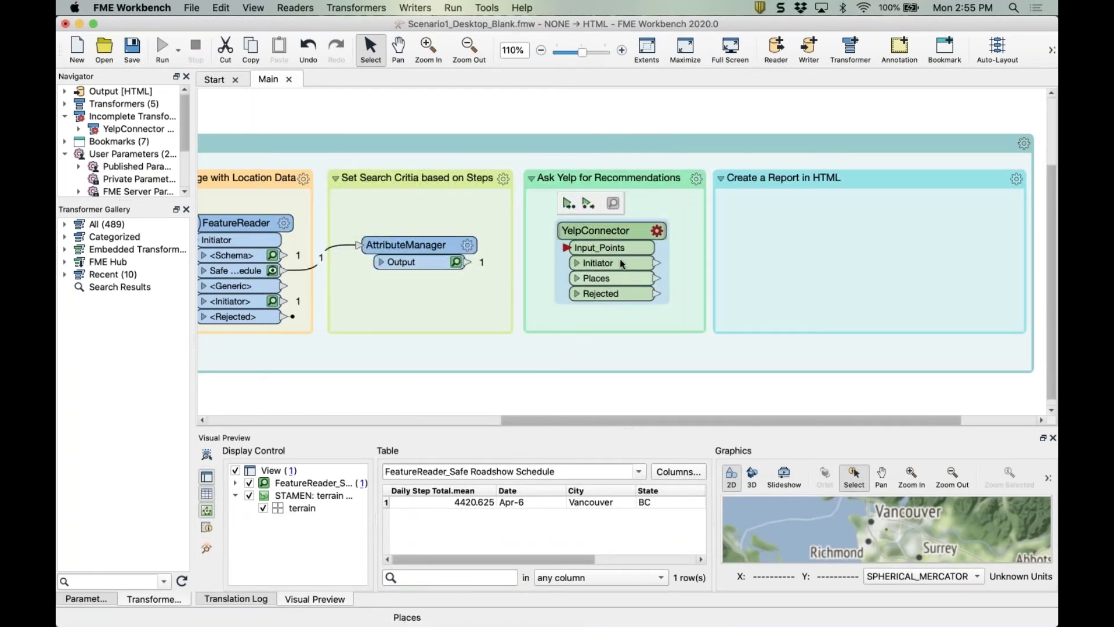
pyautogui.moveTo(585, 240); pyautogui.dragTo(580, 241)
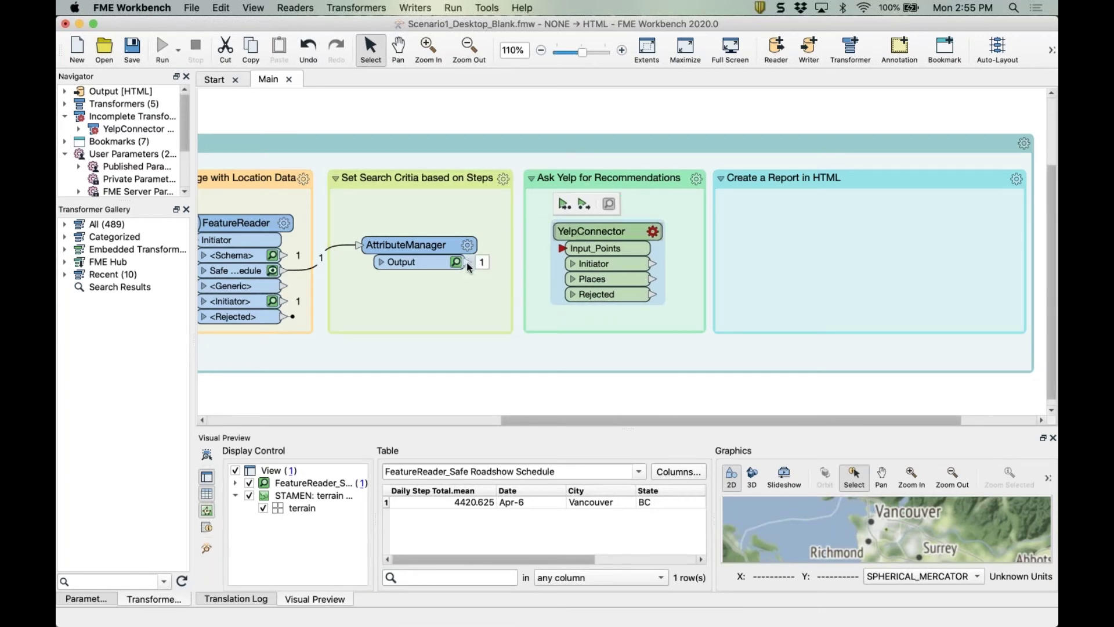
pyautogui.moveTo(466, 262); pyautogui.dragTo(556, 251)
pyautogui.doubleClick(636, 248)
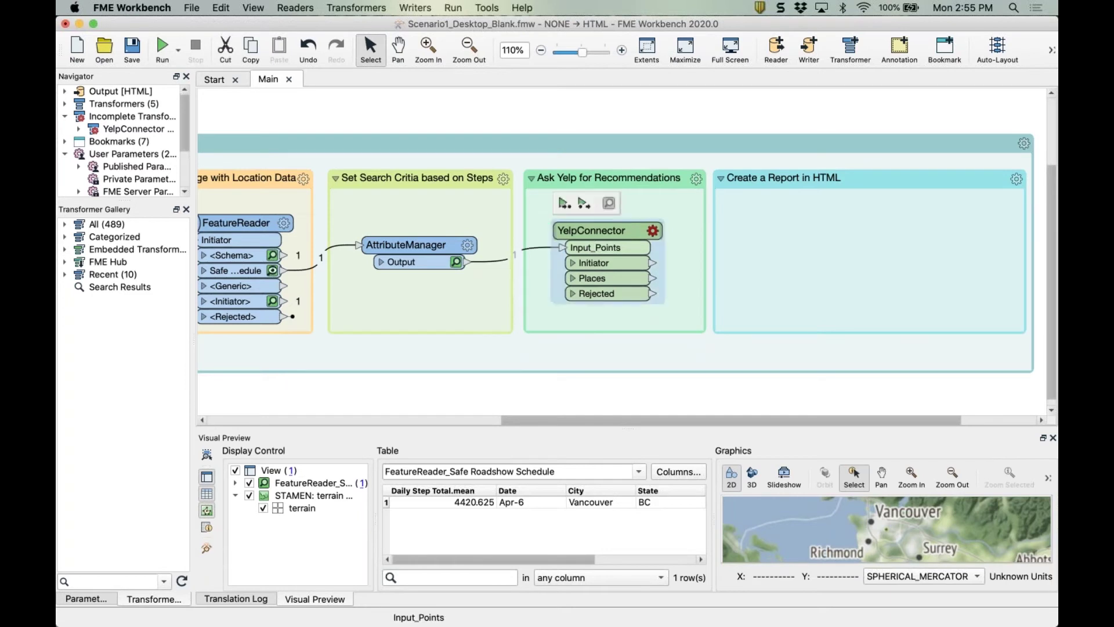
# Use the Yelp Web Connection and set the search term to the Search Terms attribute.
pyautogui.click(607, 290)
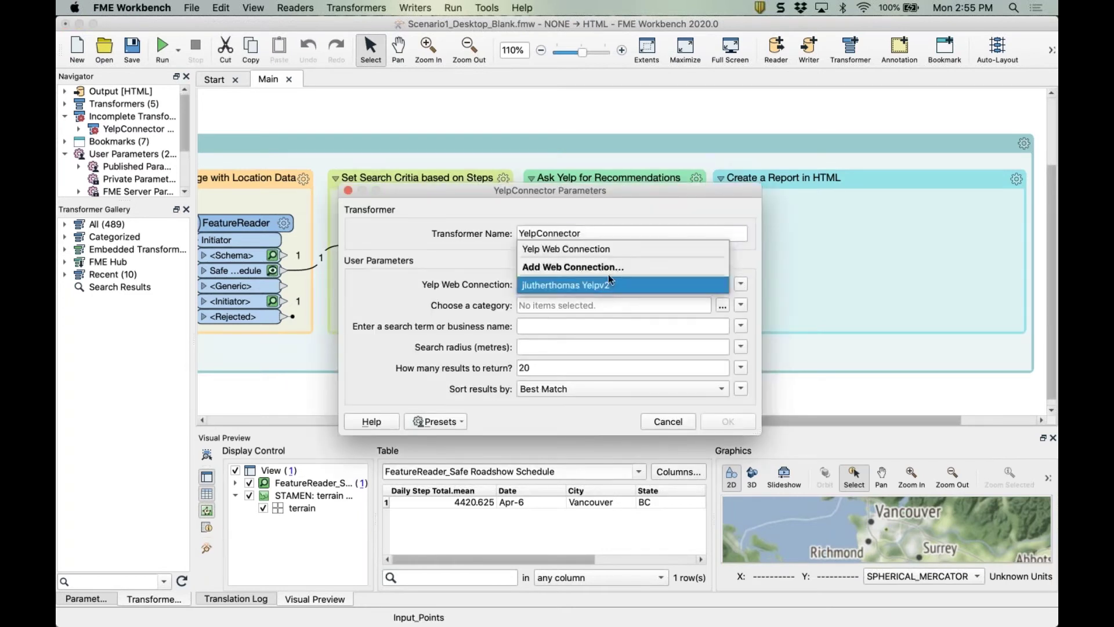
pyautogui.click(605, 255)
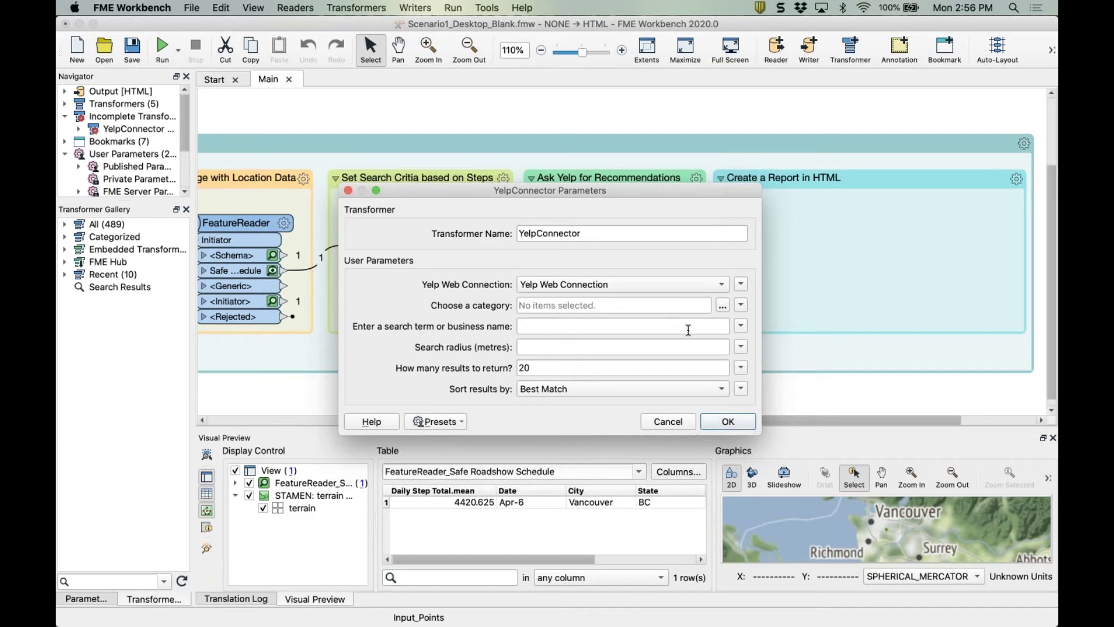
pyautogui.click(741, 326)
pyautogui.moveTo(779, 342)
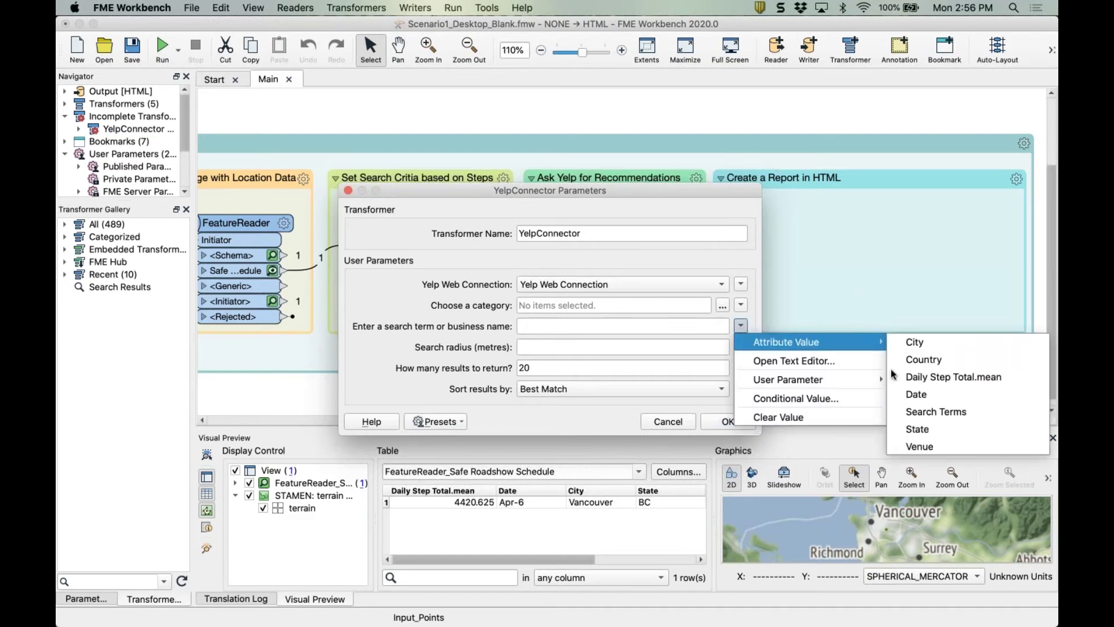
pyautogui.click(967, 411)
# Set search radius 2500, 5 results, Best Match sort order, and apply the YelpConnector settings.
pyautogui.click(546, 347)
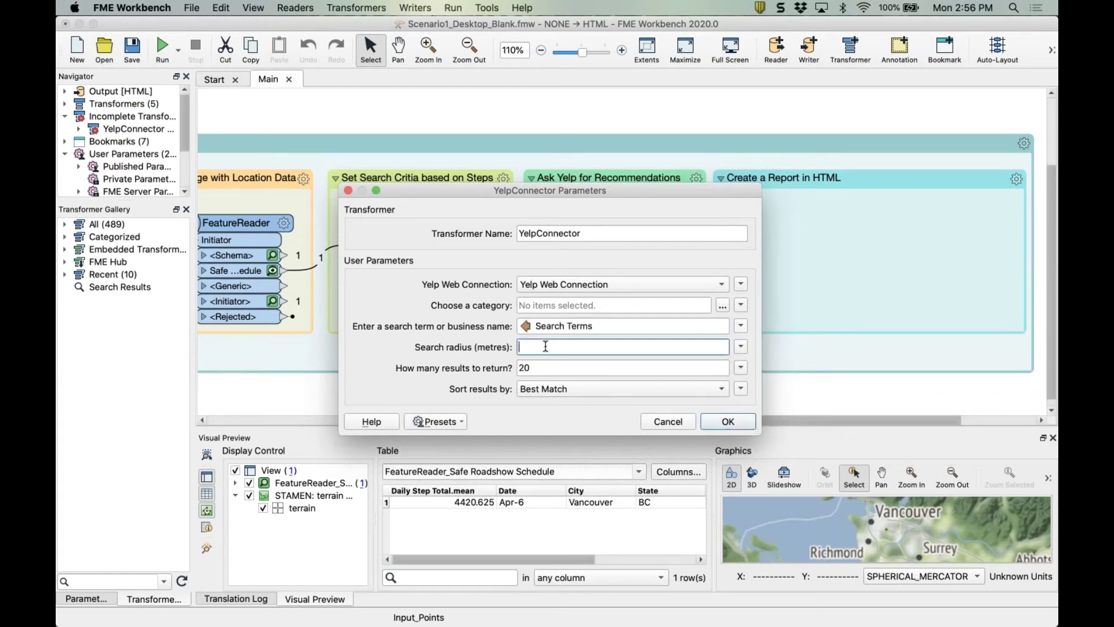
pyautogui.write('2500')
pyautogui.click(547, 366)
pyautogui.press('BackSpace')
pyautogui.press('BackSpace')
pyautogui.write('5')
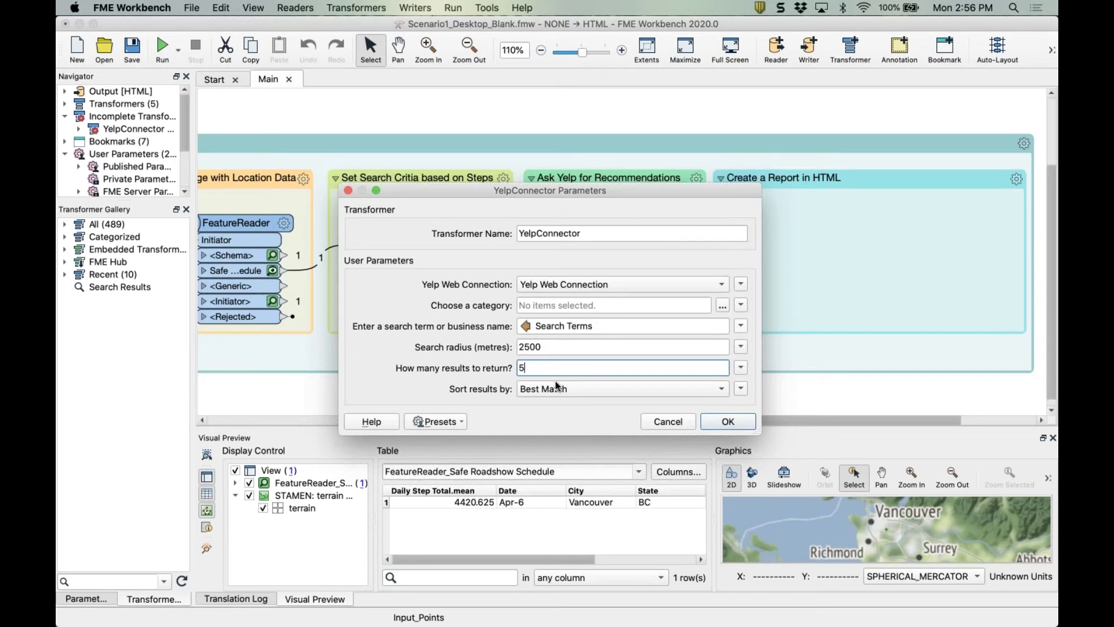
pyautogui.click(555, 388)
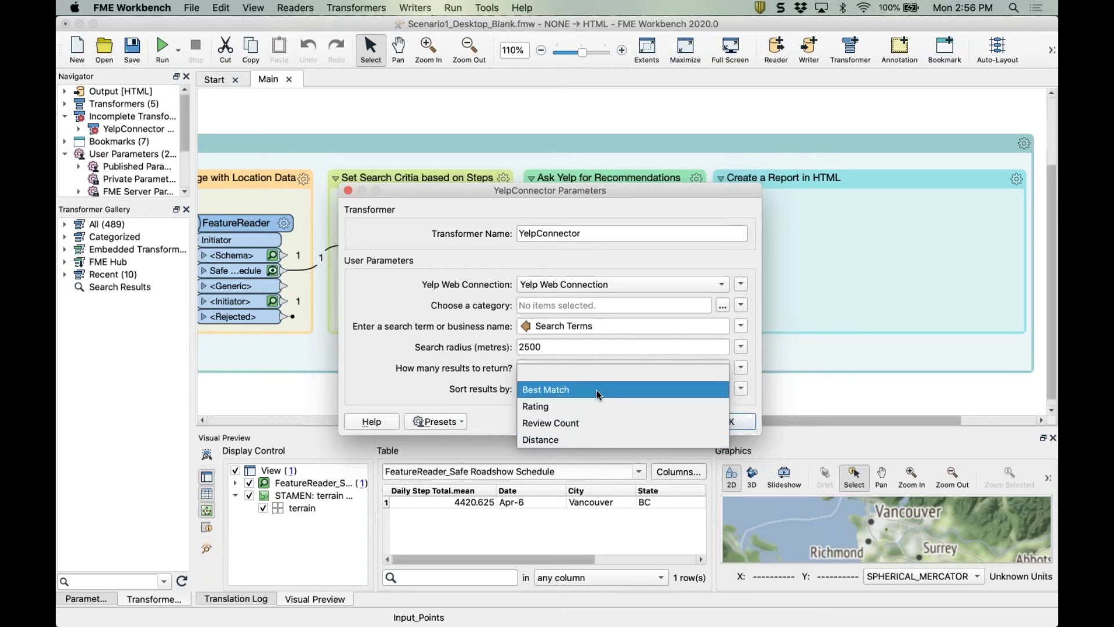
pyautogui.click(596, 389)
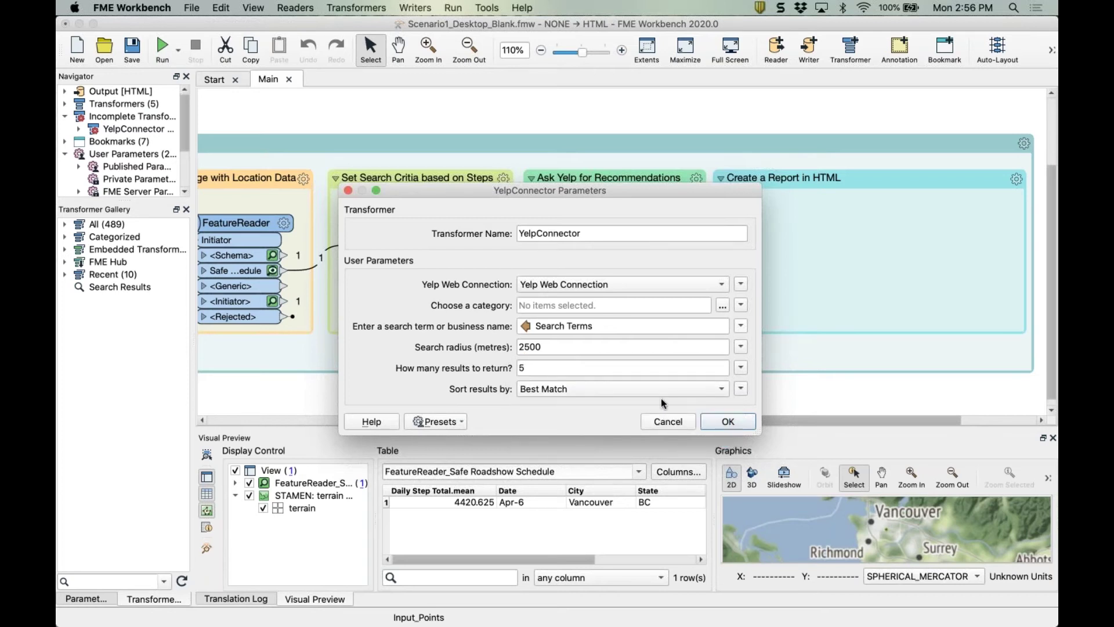
pyautogui.click(727, 422)
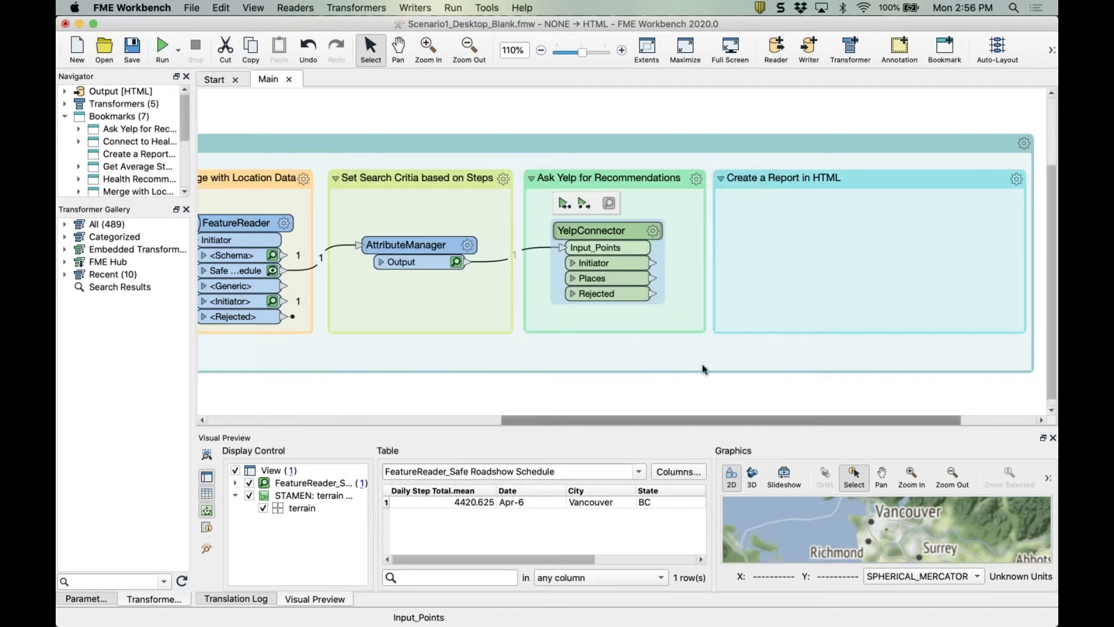
# Run through the YelpConnector and preview the 5 returned places with distances, ratings and locations.
pyautogui.click(564, 204)
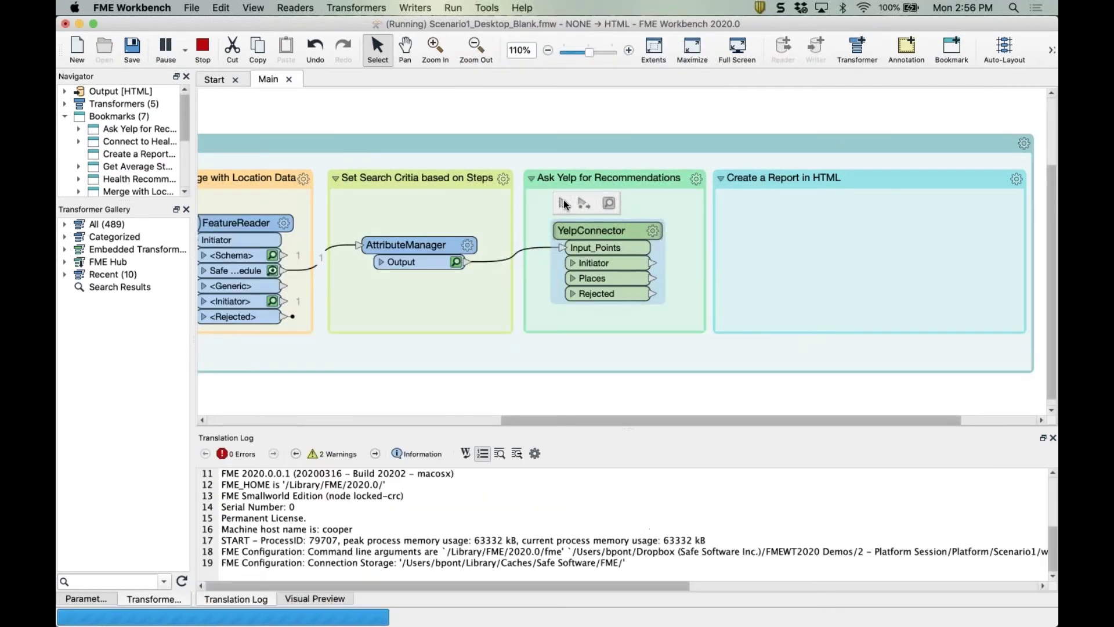
pyautogui.click(642, 279)
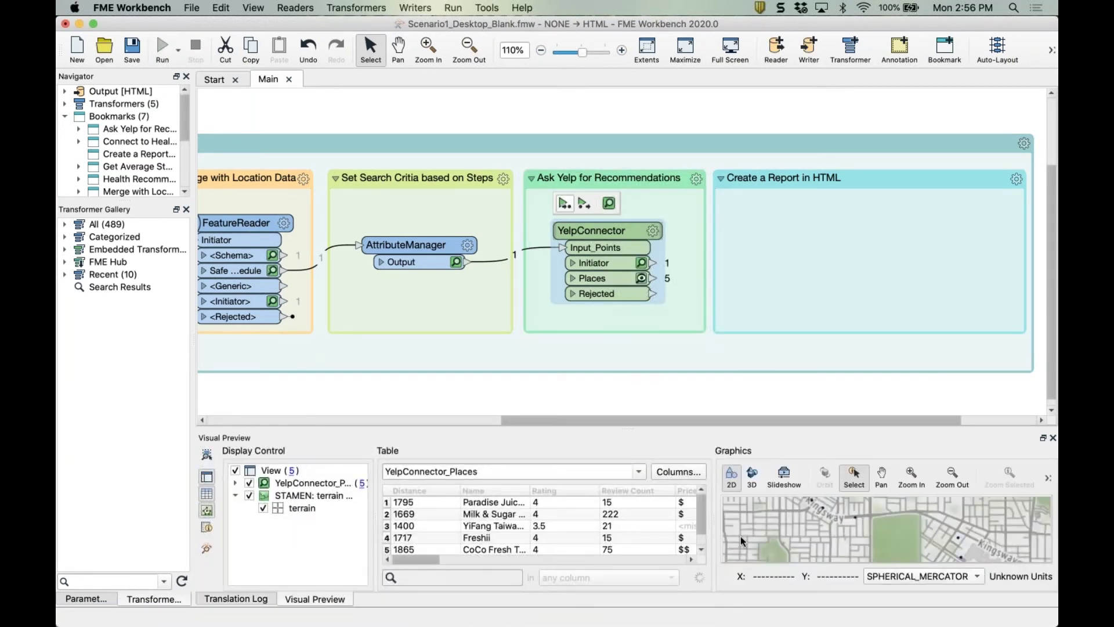
pyautogui.click(756, 266)
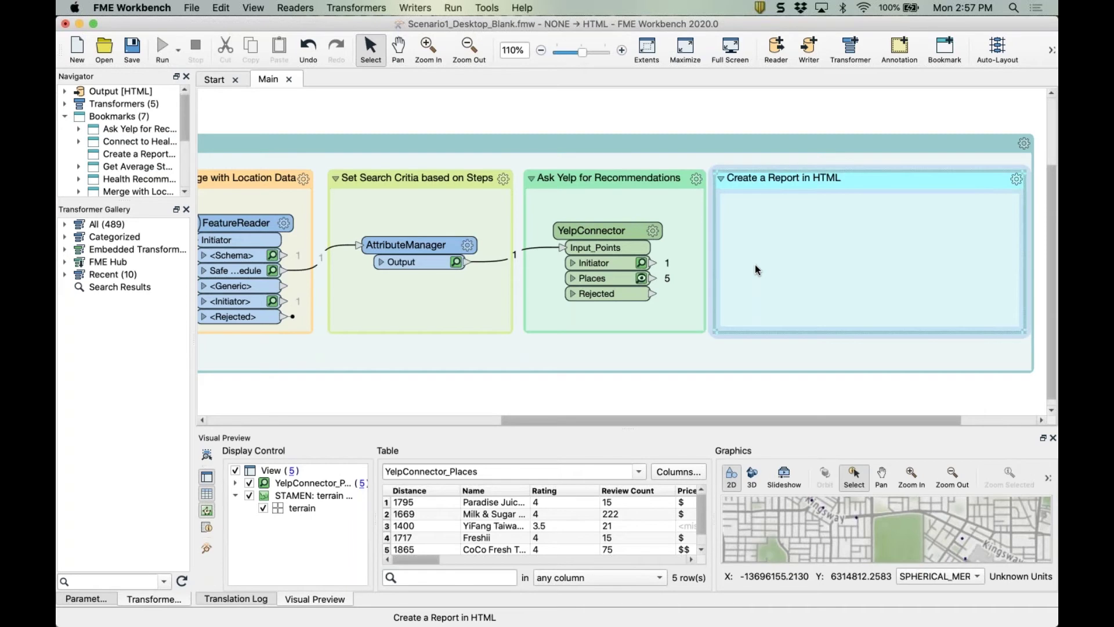
# Add an HTMLReportGenerator to the Create a Report in HTML bookmark, fed by YelpConnector Places.
pyautogui.write('html')
pyautogui.press('Down')
pyautogui.press('Down')
pyautogui.press('Down')
pyautogui.press('Down')
pyautogui.press('Down')
pyautogui.press('Down')
pyautogui.press('Down')
pyautogui.press('Down')
pyautogui.press('Down')
pyautogui.press('Down')
pyautogui.press('Down')
pyautogui.press('Down')
pyautogui.press('Down')
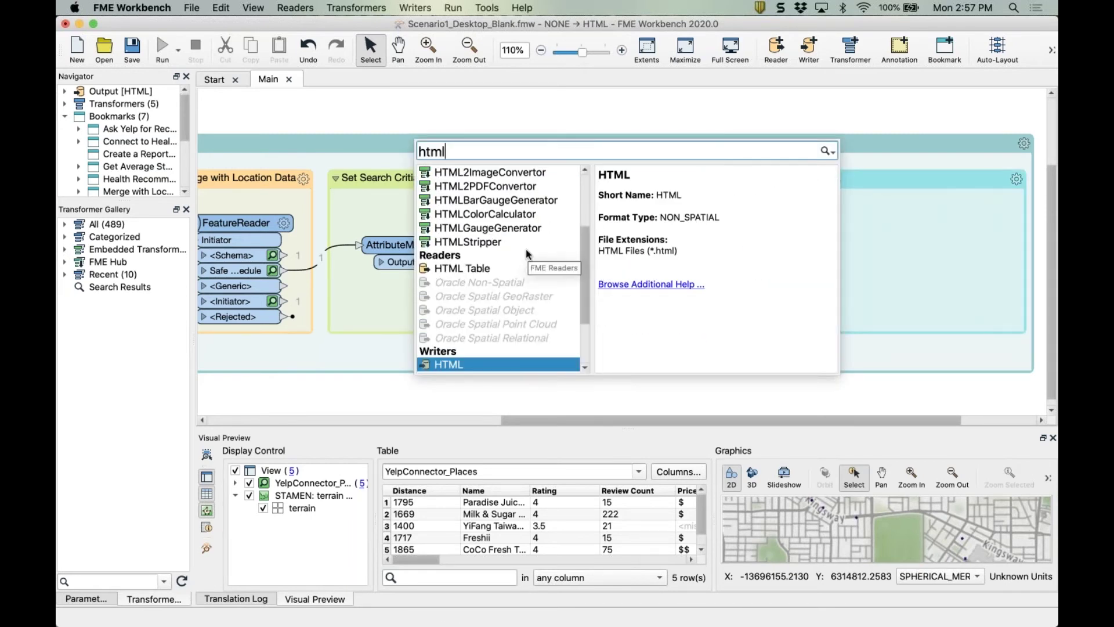
pyautogui.scroll(2, 528, 254)
pyautogui.write('rep')
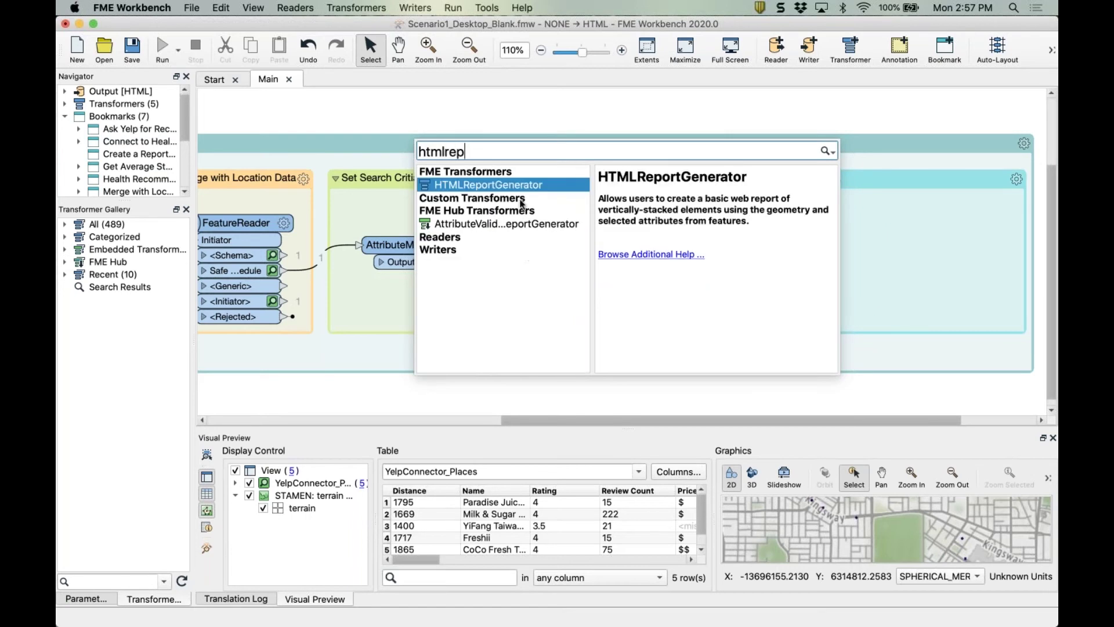
pyautogui.doubleClick(506, 189)
pyautogui.moveTo(387, 209); pyautogui.dragTo(796, 250)
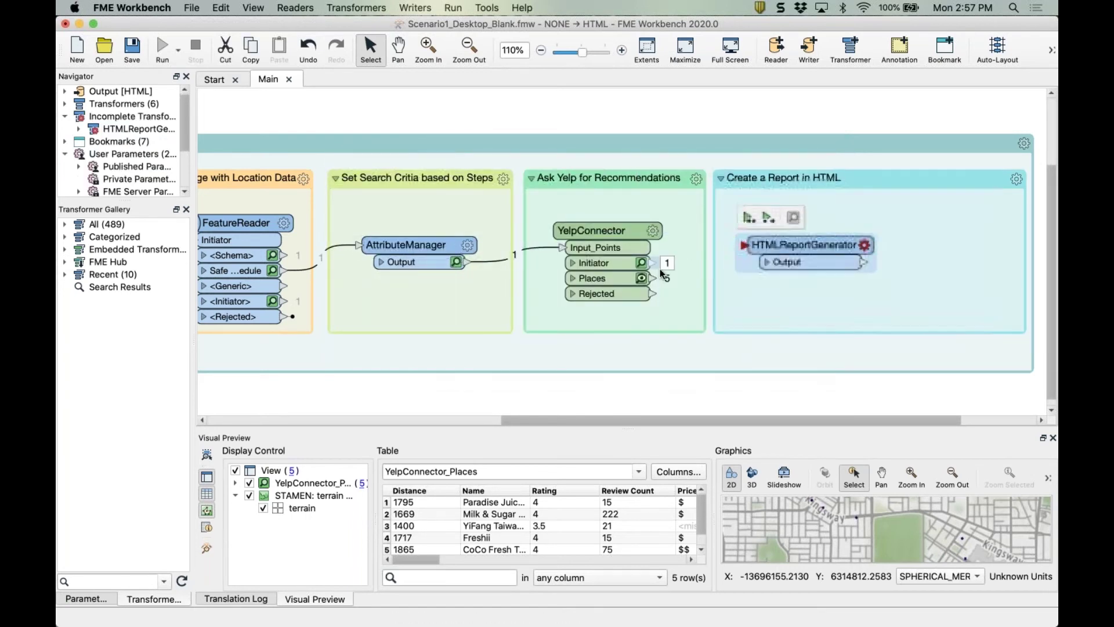
pyautogui.moveTo(652, 278); pyautogui.dragTo(804, 245)
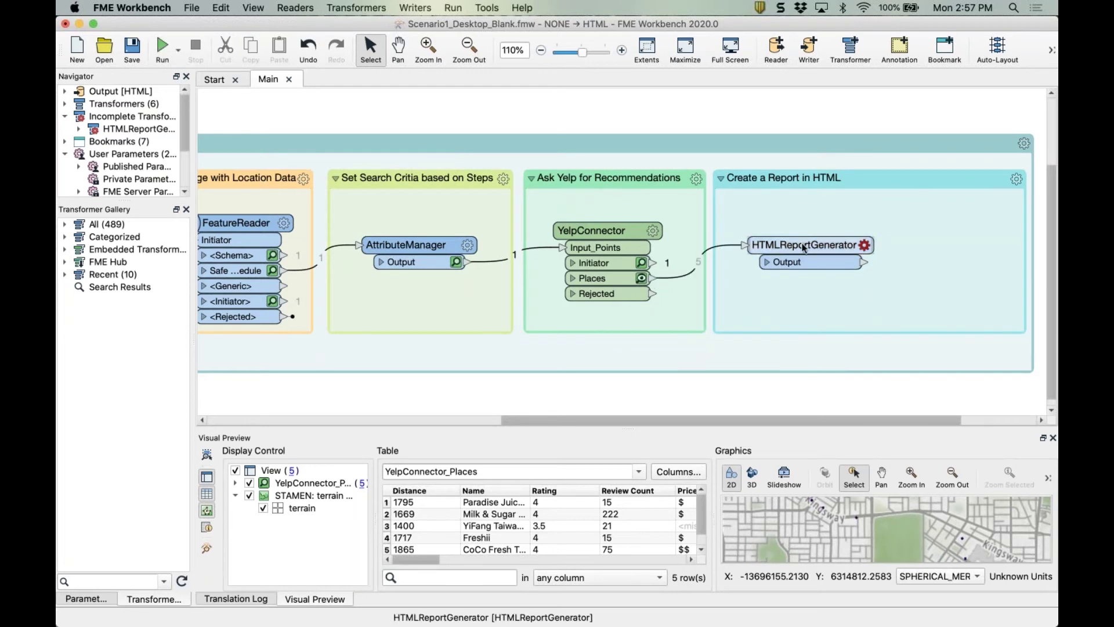
# Add an HTML writer overwriting Scenario1/Output.html and connect it to the generator's output.
pyautogui.click(900, 259)
pyautogui.write('html')
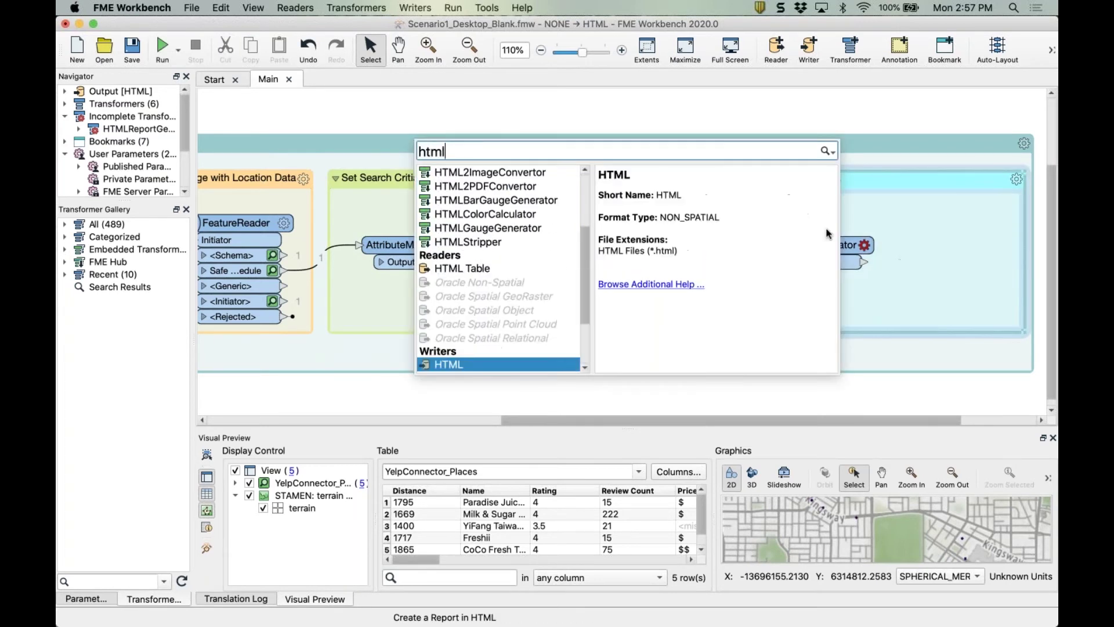
pyautogui.doubleClick(447, 363)
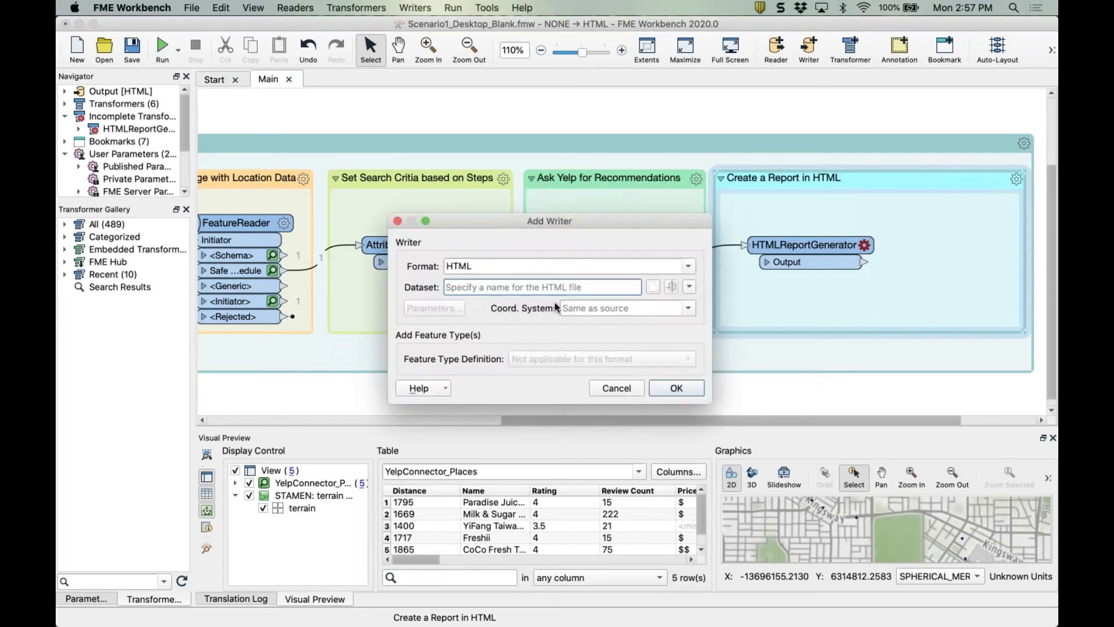
pyautogui.click(654, 287)
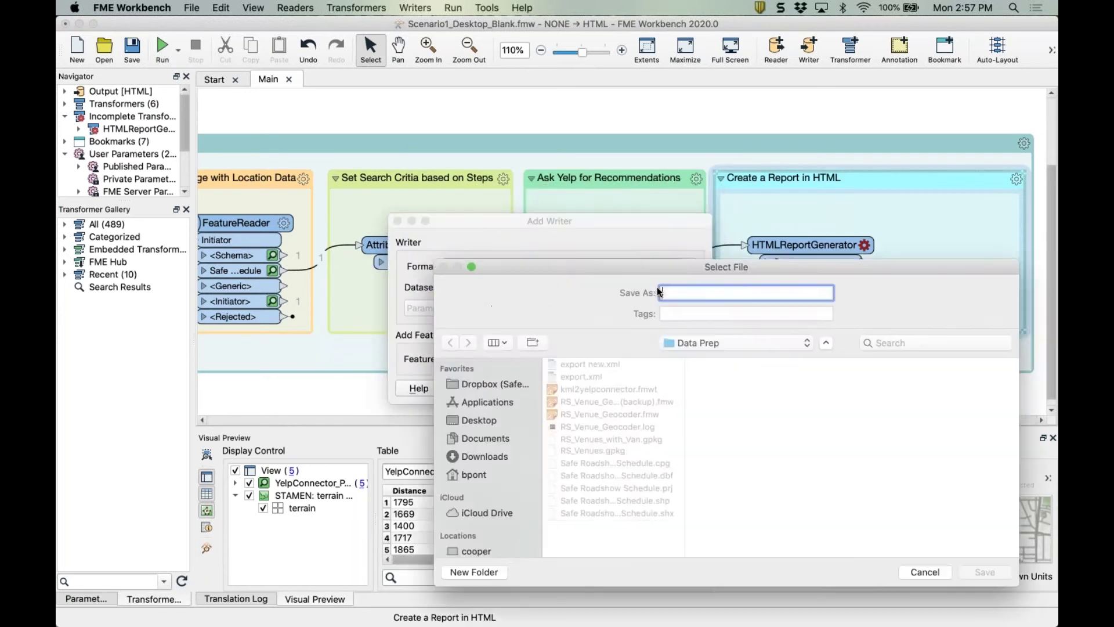
pyautogui.click(719, 342)
pyautogui.click(716, 494)
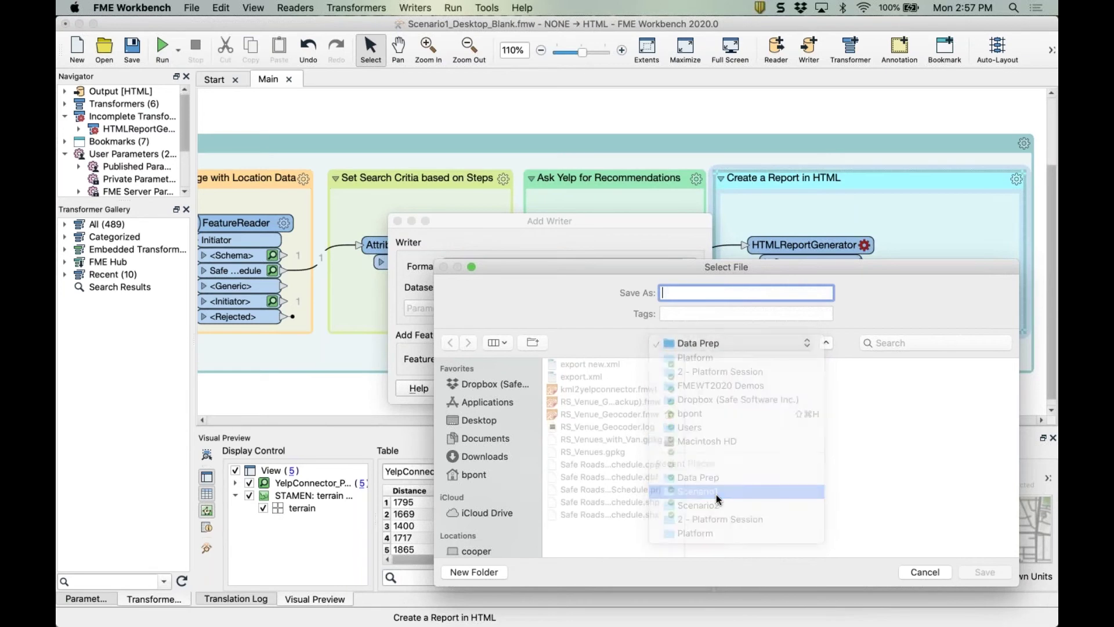
pyautogui.click(922, 378)
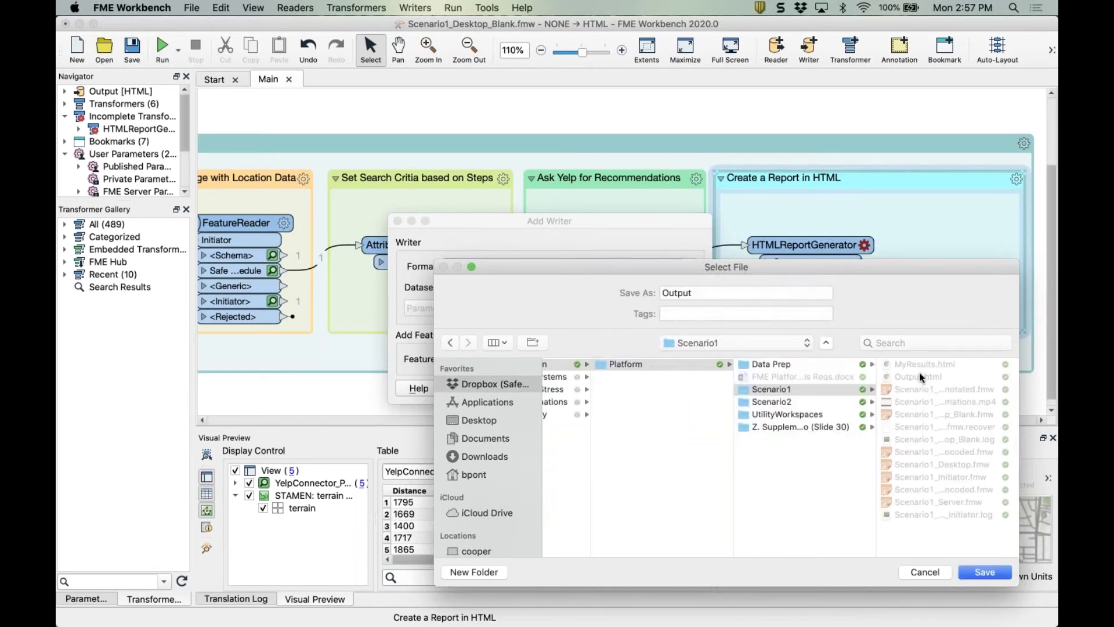
pyautogui.click(981, 572)
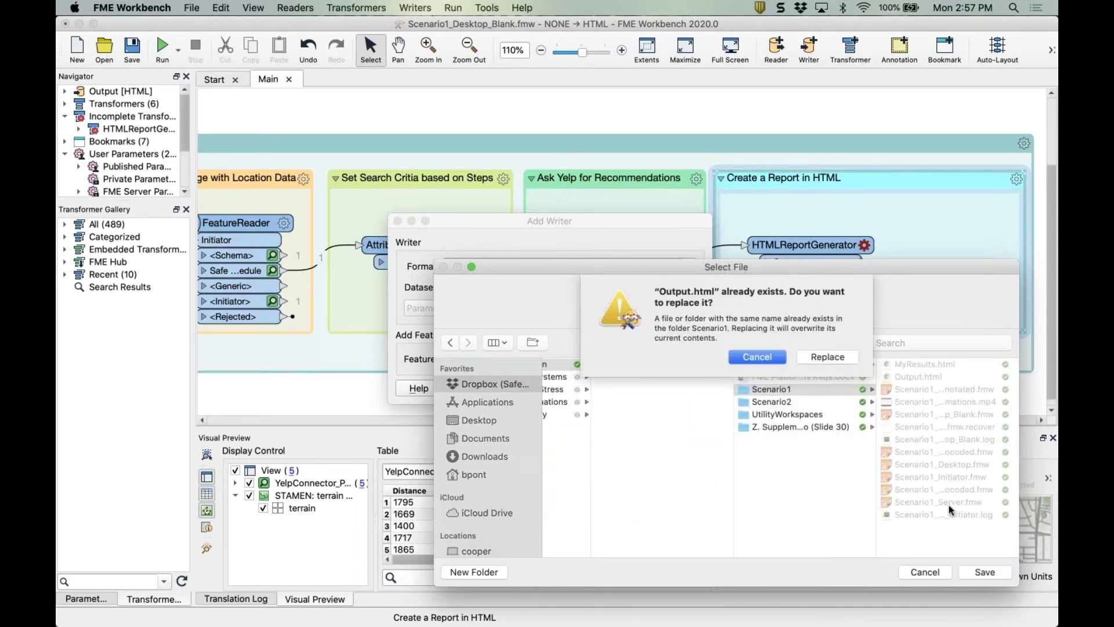
pyautogui.click(819, 358)
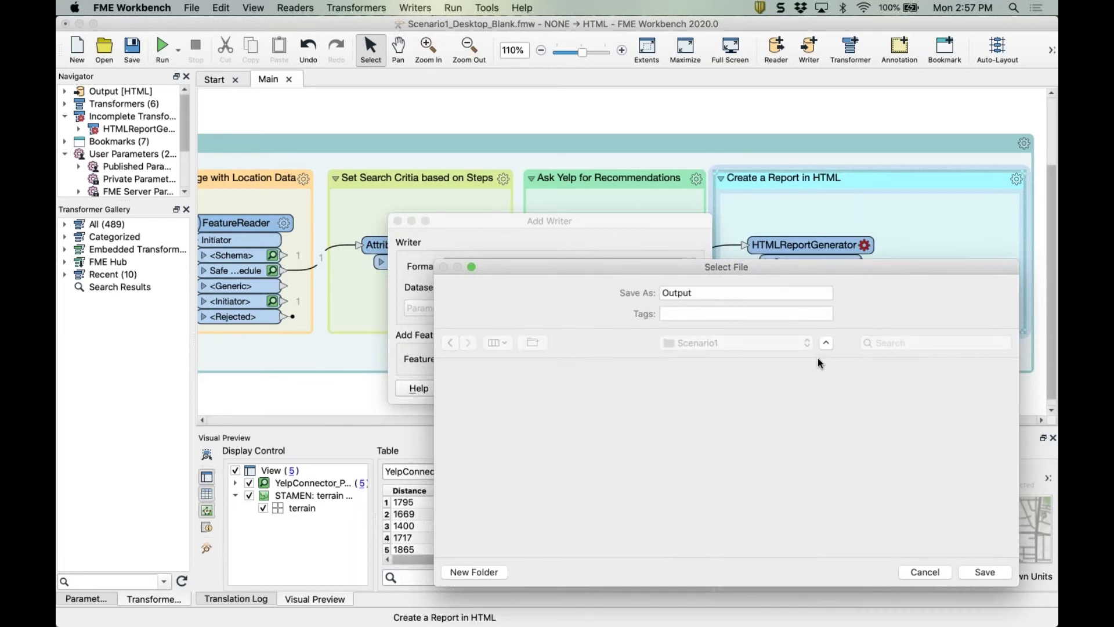
pyautogui.click(672, 388)
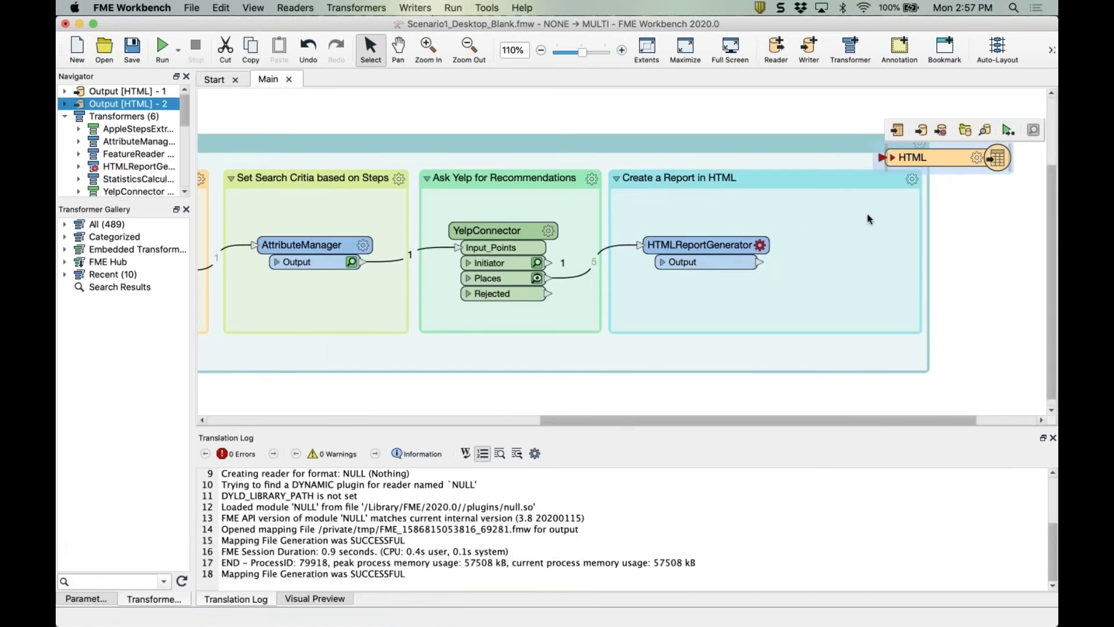
pyautogui.moveTo(933, 157); pyautogui.dragTo(840, 262)
# Load the WT2020 preset into the HTMLReportGenerator settings.
pyautogui.click(719, 259)
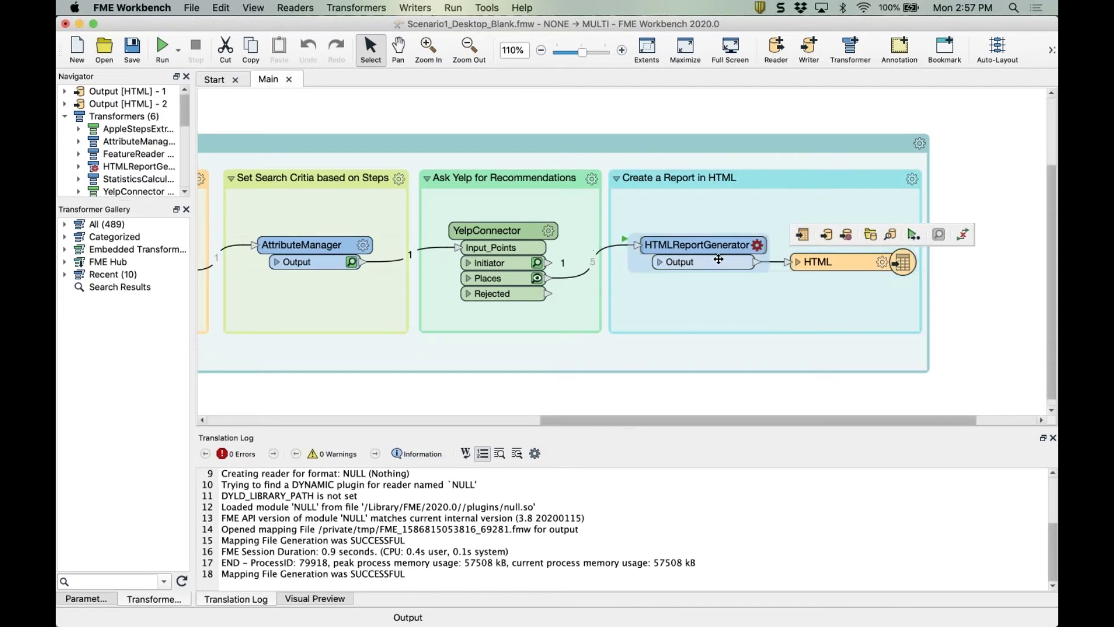
pyautogui.moveTo(713, 267)
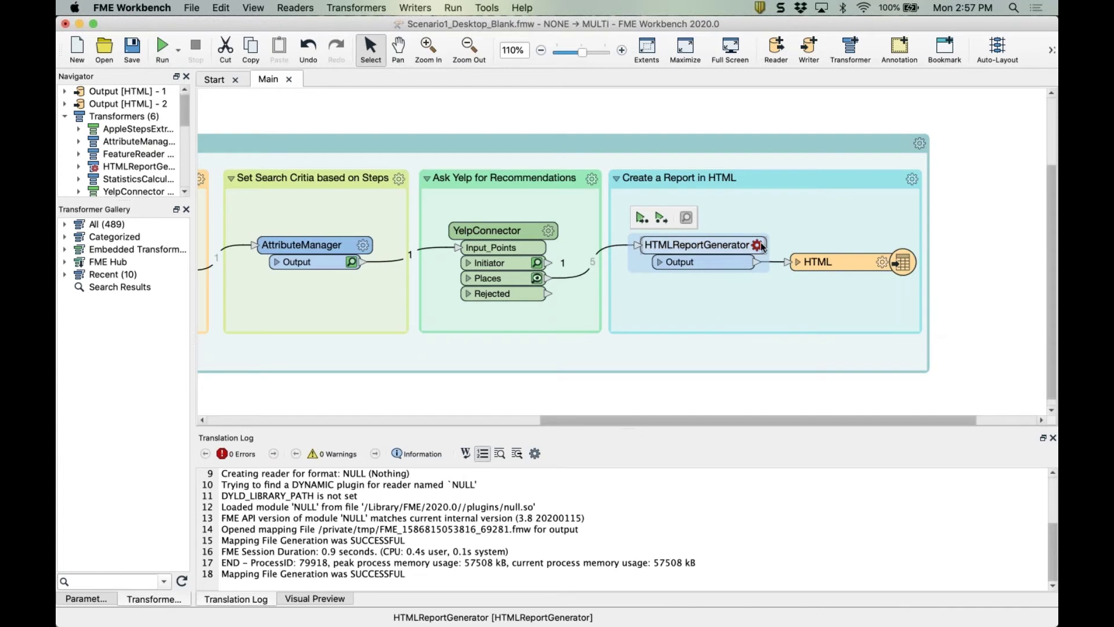
pyautogui.doubleClick(695, 246)
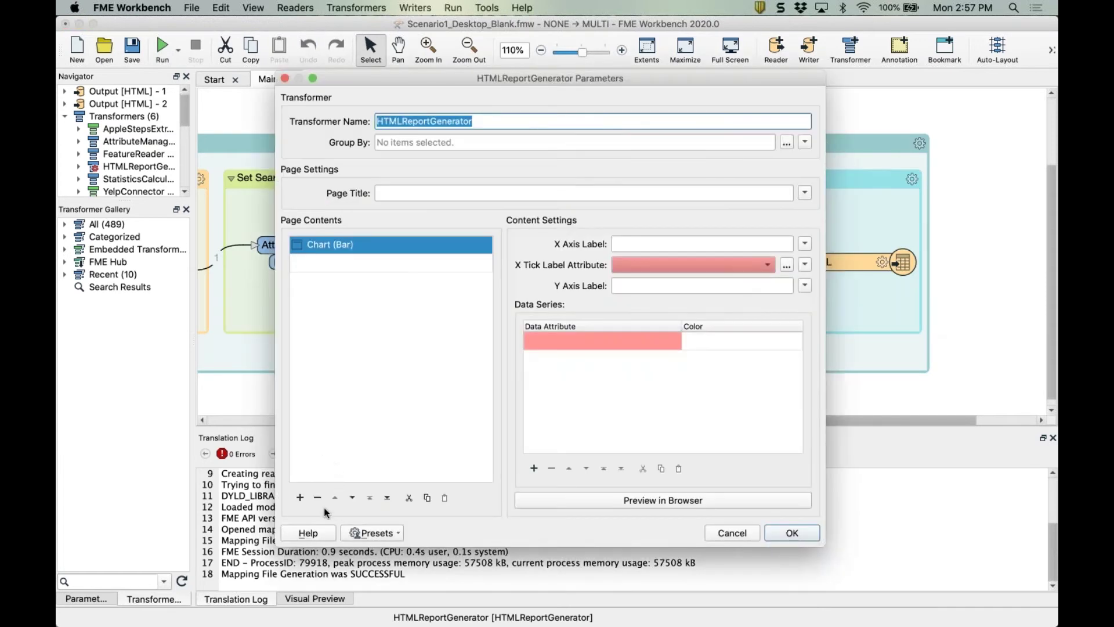
pyautogui.click(367, 532)
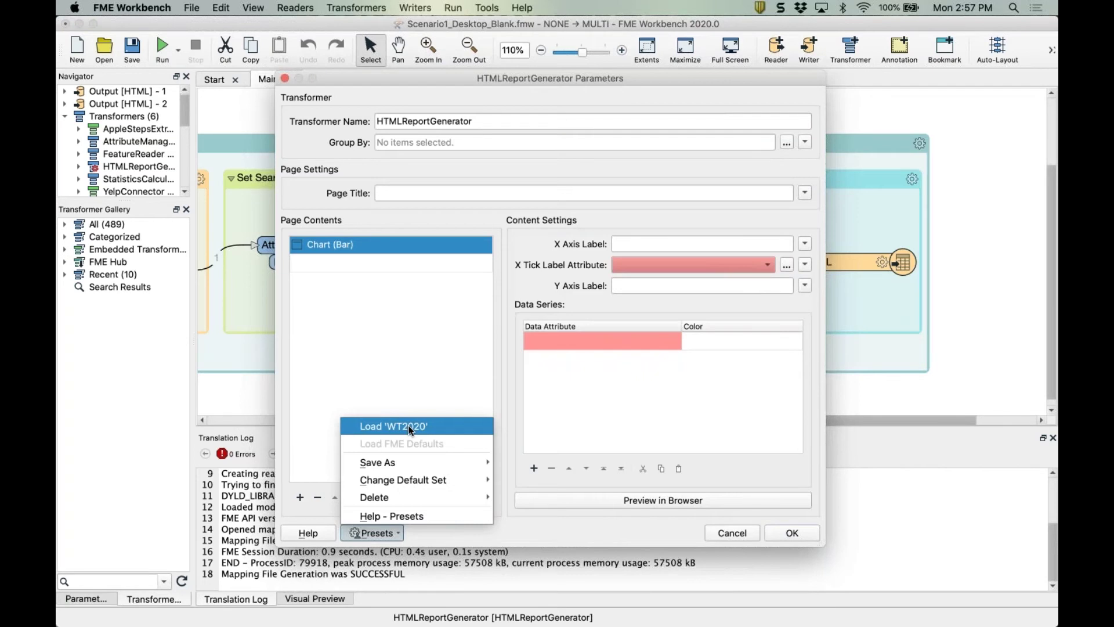
pyautogui.click(410, 428)
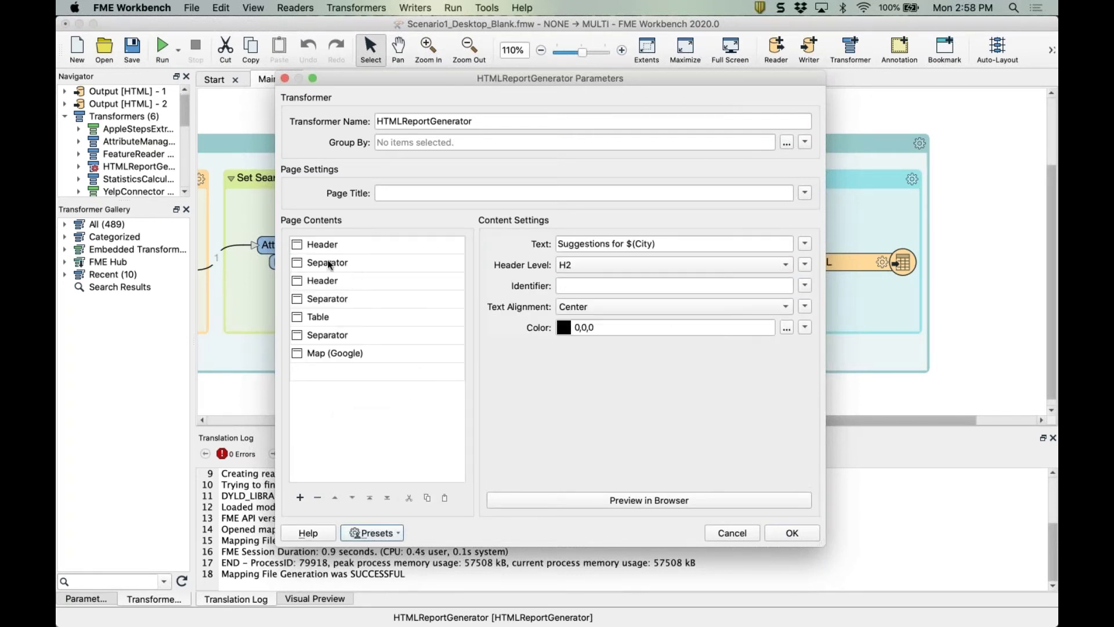
# Review the Name/Distance table and Google map items, then accept the report settings.
pyautogui.click(324, 318)
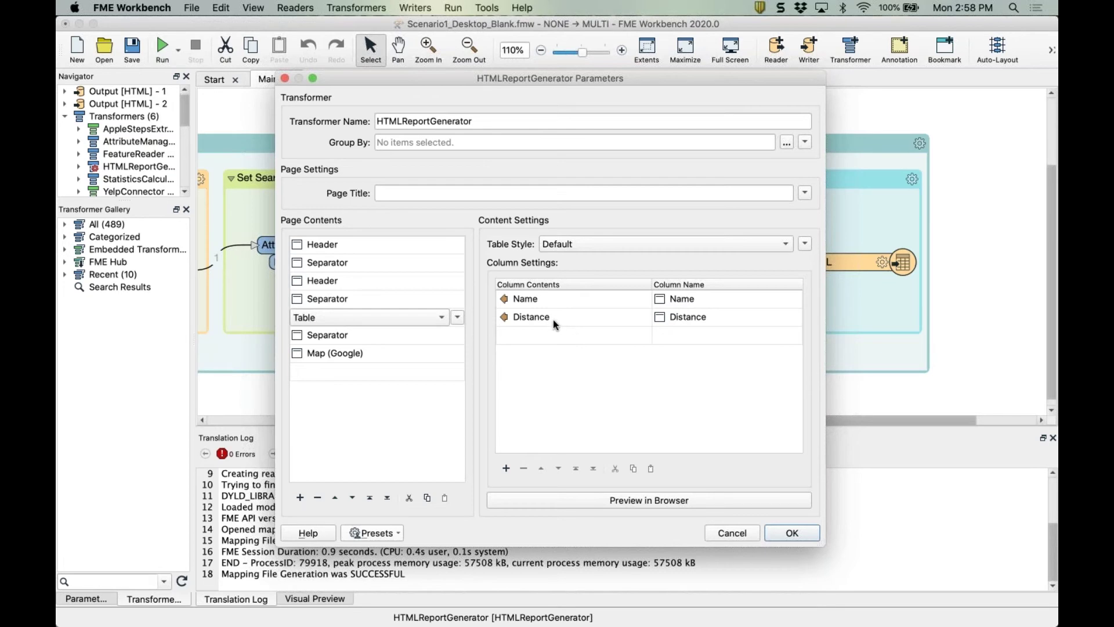
pyautogui.click(325, 353)
pyautogui.click(350, 324)
pyautogui.click(792, 532)
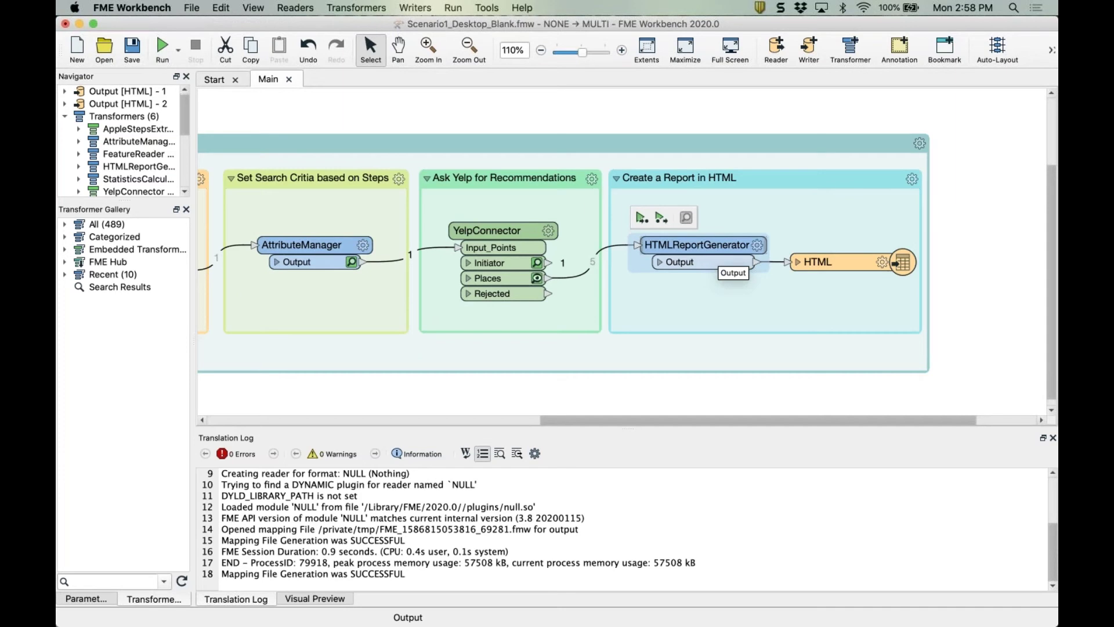
# Run the workspace with city Vancouver, writing Output.html, and reveal its Scenario1 folder.
pyautogui.hscroll(2, 733, 262)
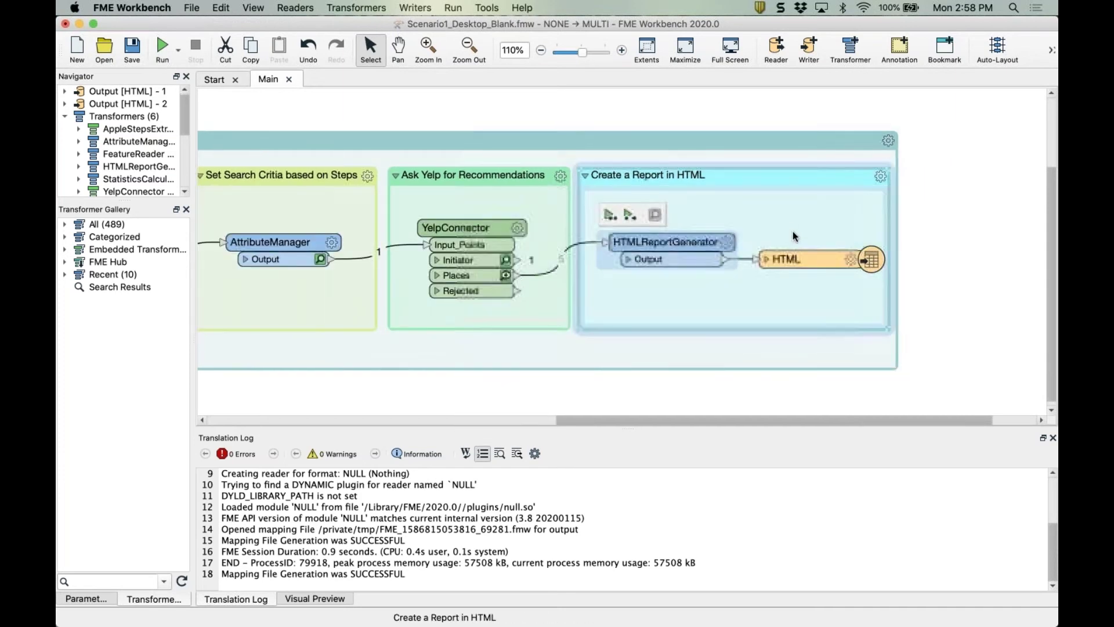
pyautogui.click(865, 261)
pyautogui.click(883, 232)
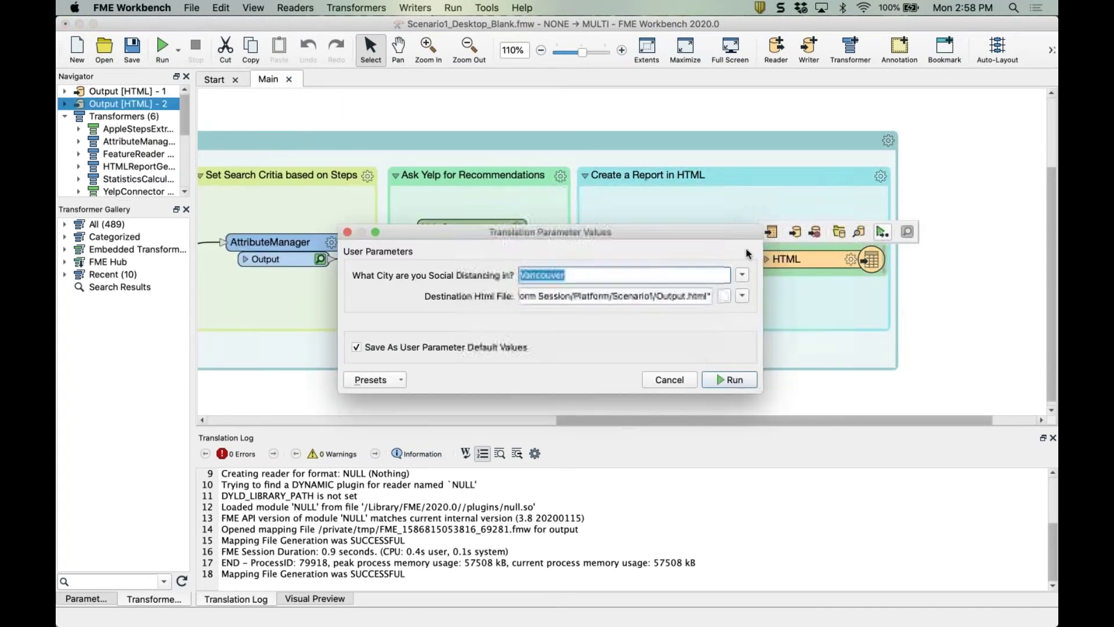
pyautogui.click(723, 378)
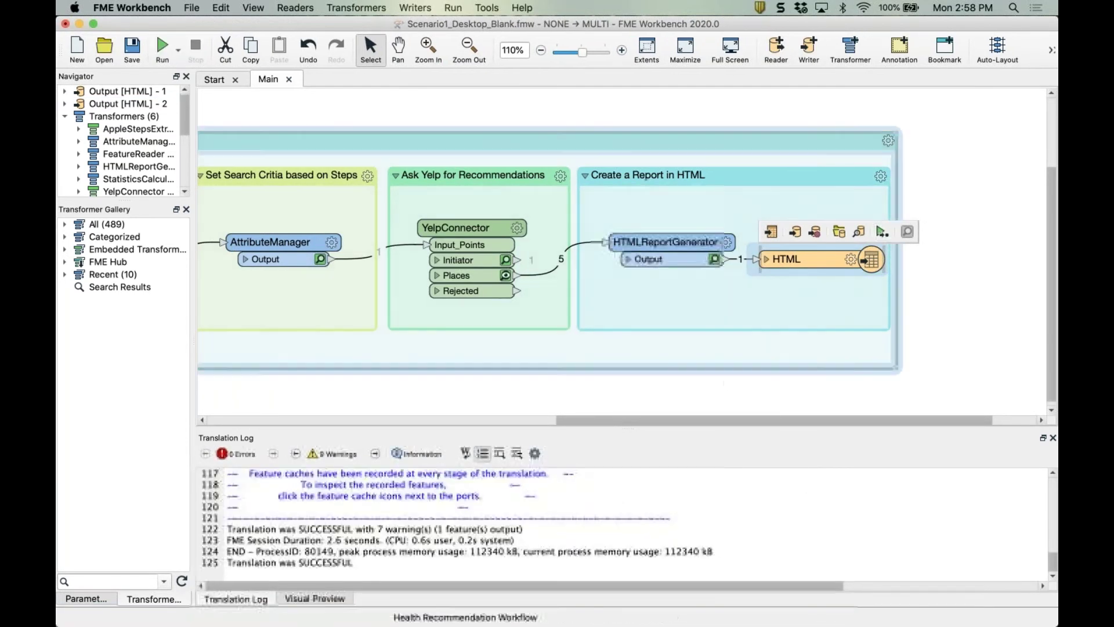
pyautogui.click(839, 231)
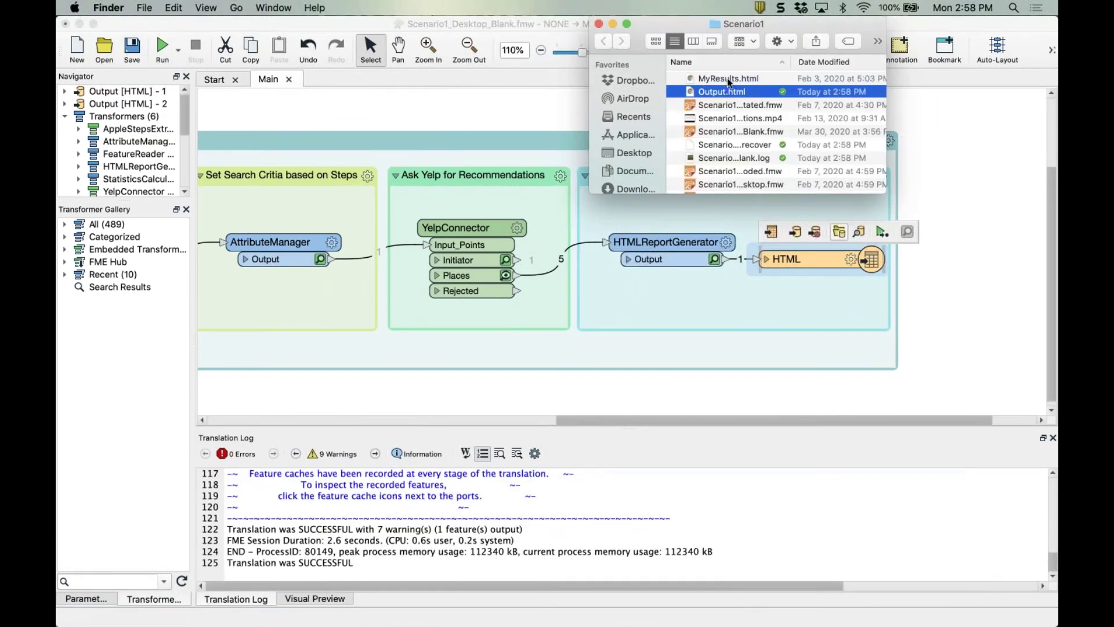
# Open Output.html from the Scenario1 folder in Chrome to view the Vancouver report.
pyautogui.doubleClick(702, 91)
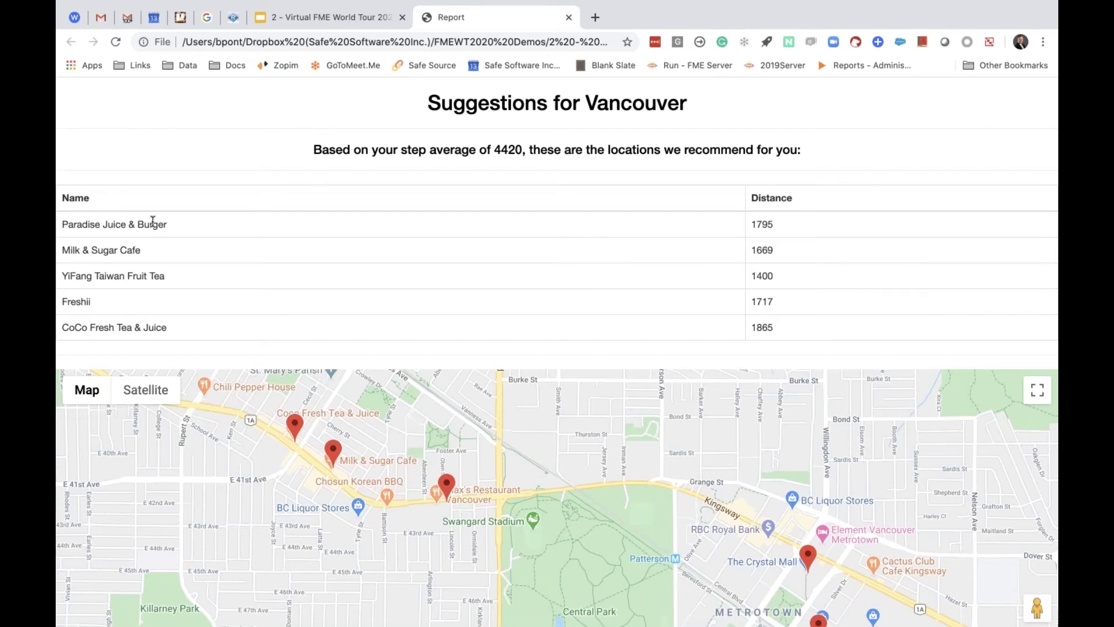
# Review the places table, highlighting Paradise Juice & Burger, then close the report tab.
pyautogui.moveTo(169, 226); pyautogui.dragTo(140, 221)
pyautogui.scroll(-3, 325, 339)
pyautogui.scroll(3, 347, 315)
pyautogui.click(568, 17)
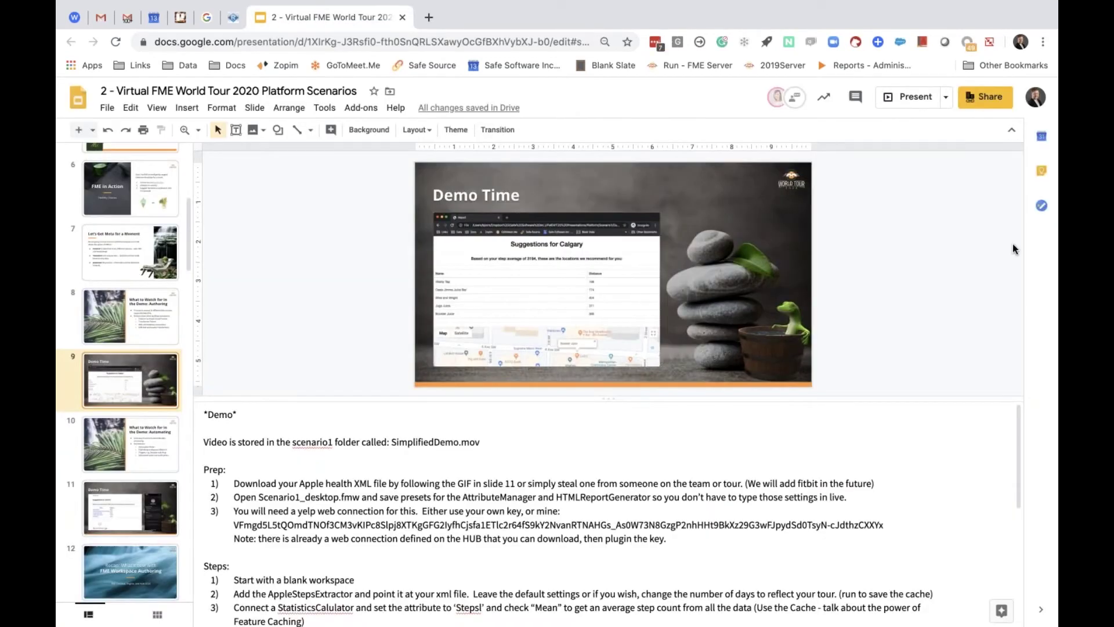
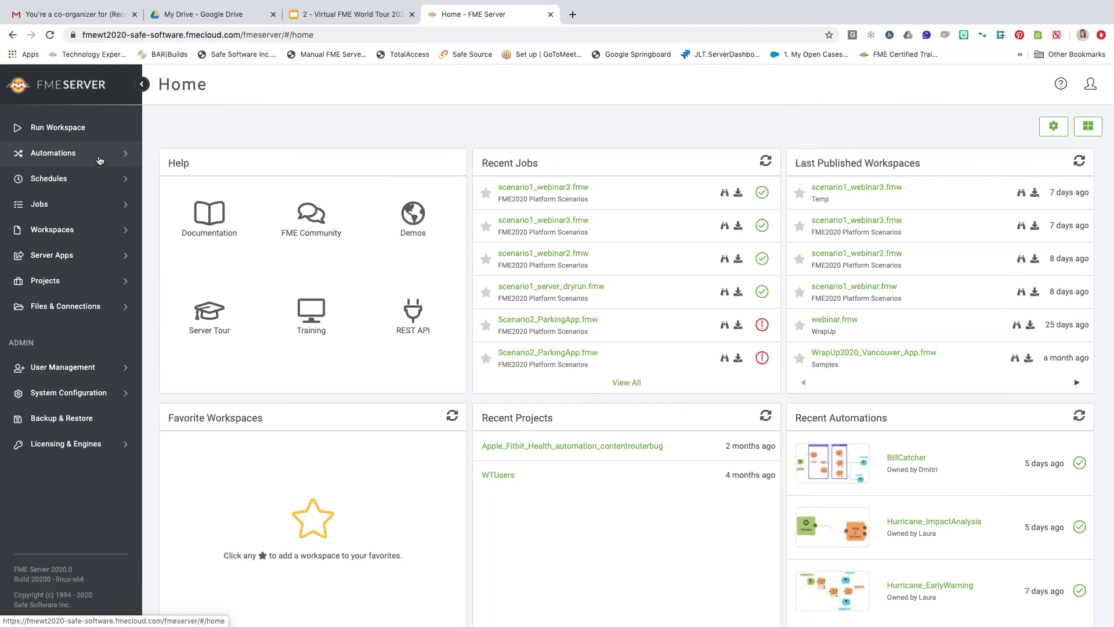
# Start a new automation from the Automations menu and dismiss the Get Started dialog.
pyautogui.click(98, 155)
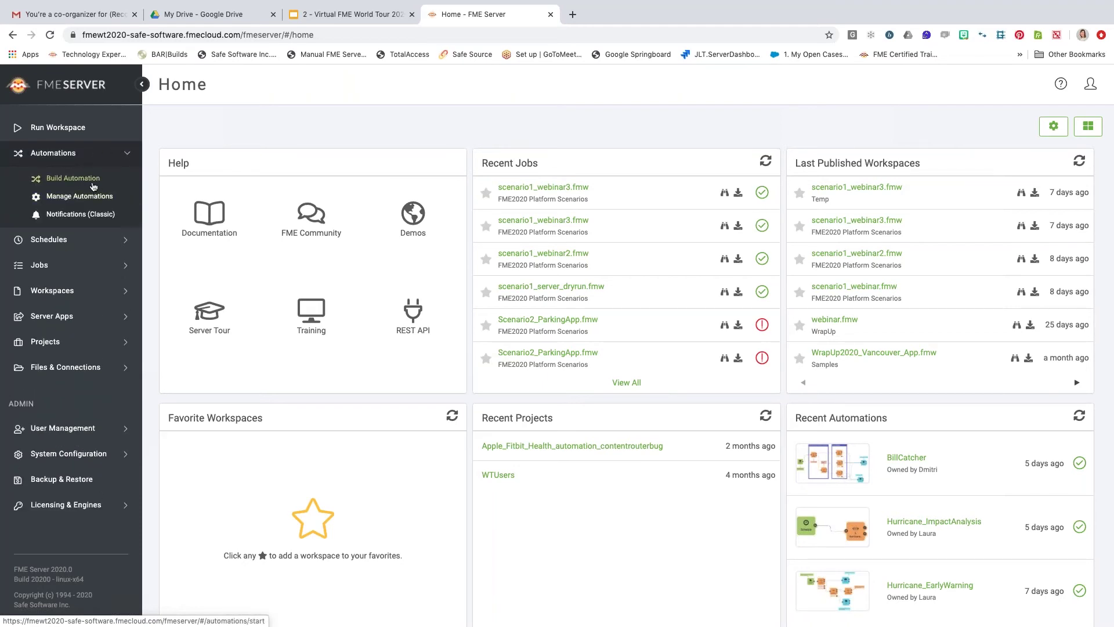
pyautogui.click(93, 184)
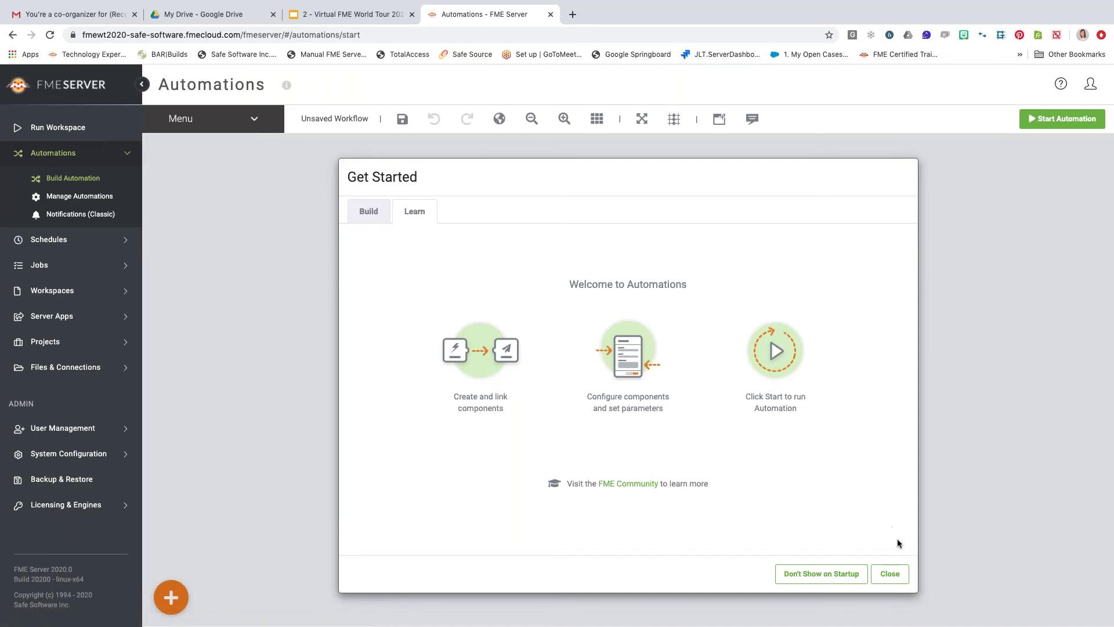
pyautogui.click(881, 573)
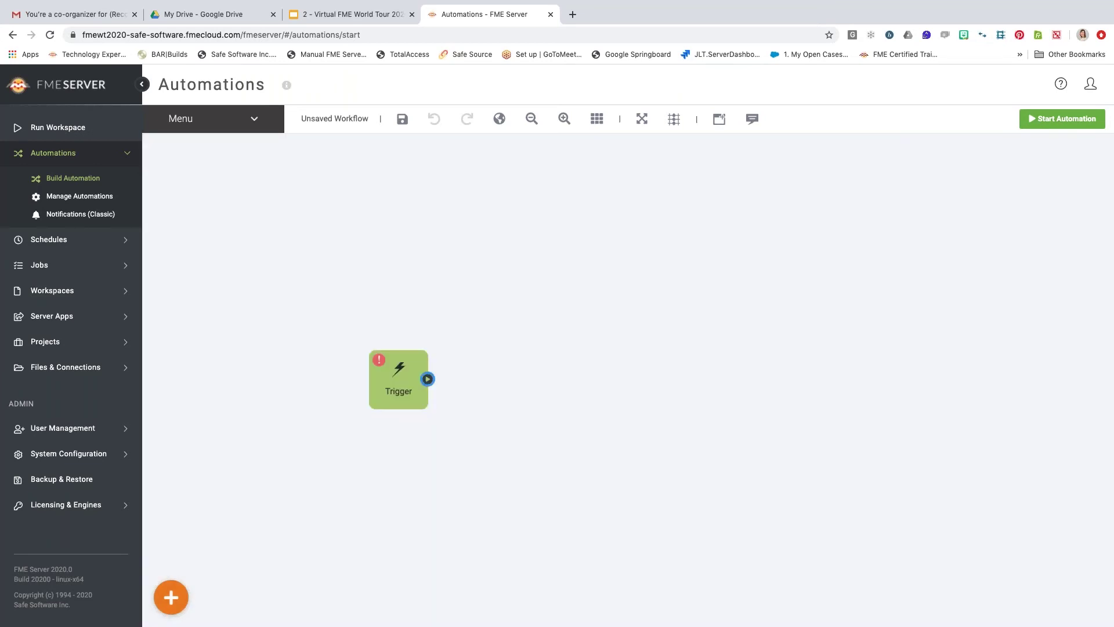
# Set the Trigger node's event to 'Dropbox directory modified'.
pyautogui.click(401, 389)
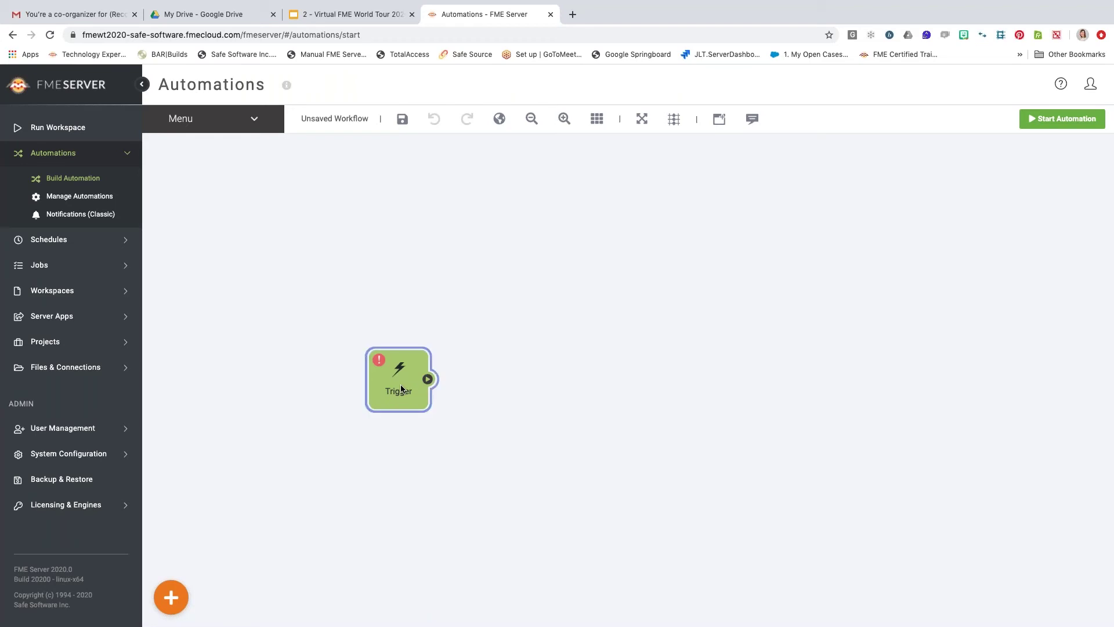
pyautogui.doubleClick(401, 389)
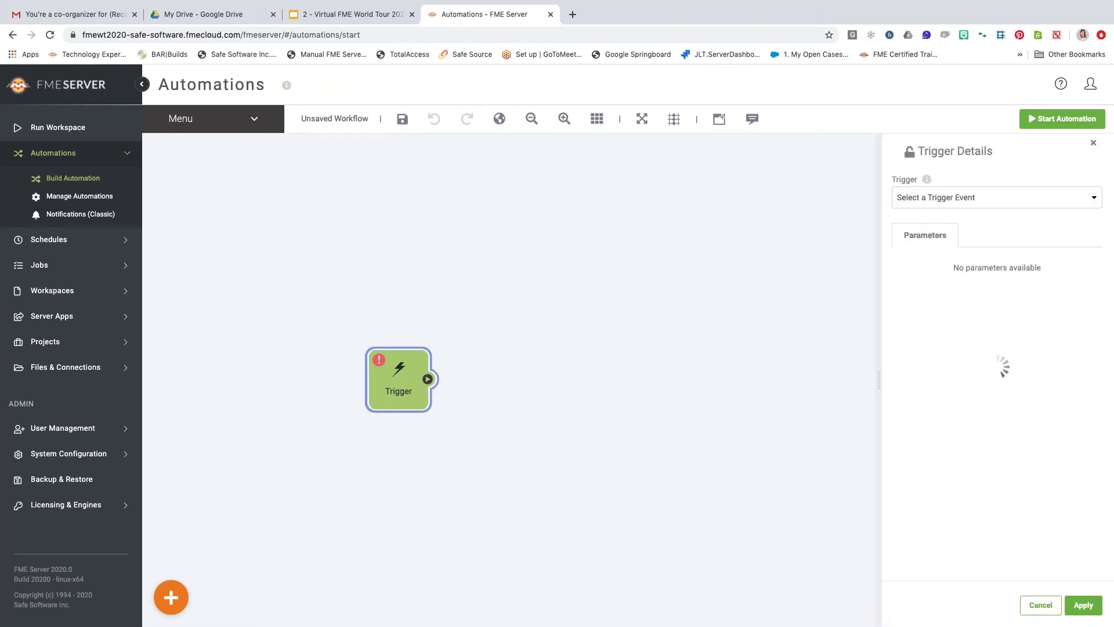
pyautogui.click(980, 208)
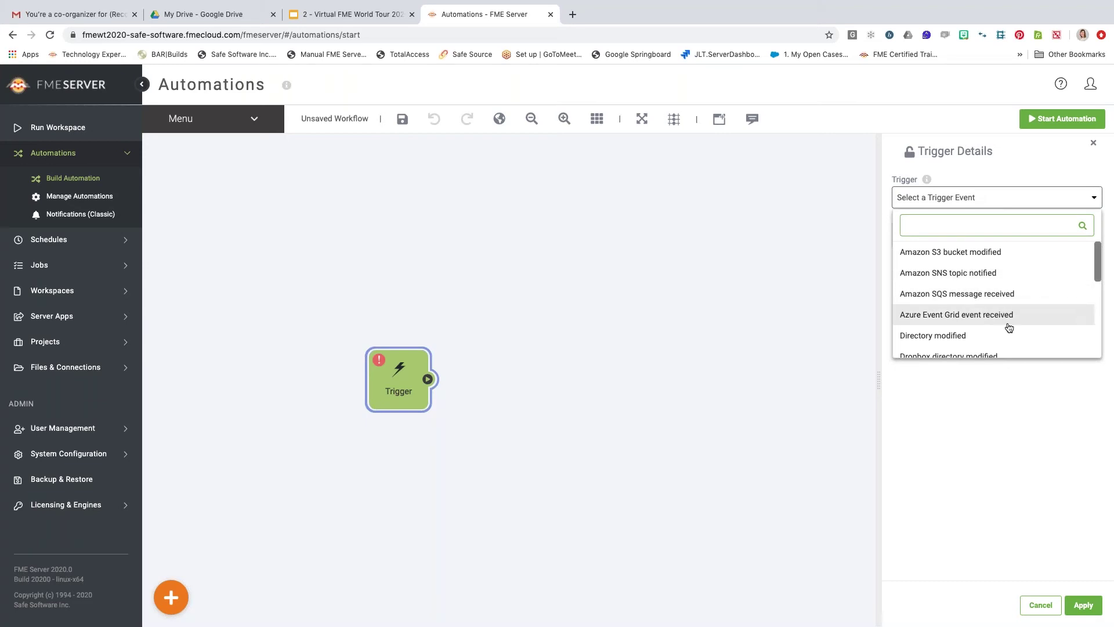
pyautogui.scroll(-5, 1009, 328)
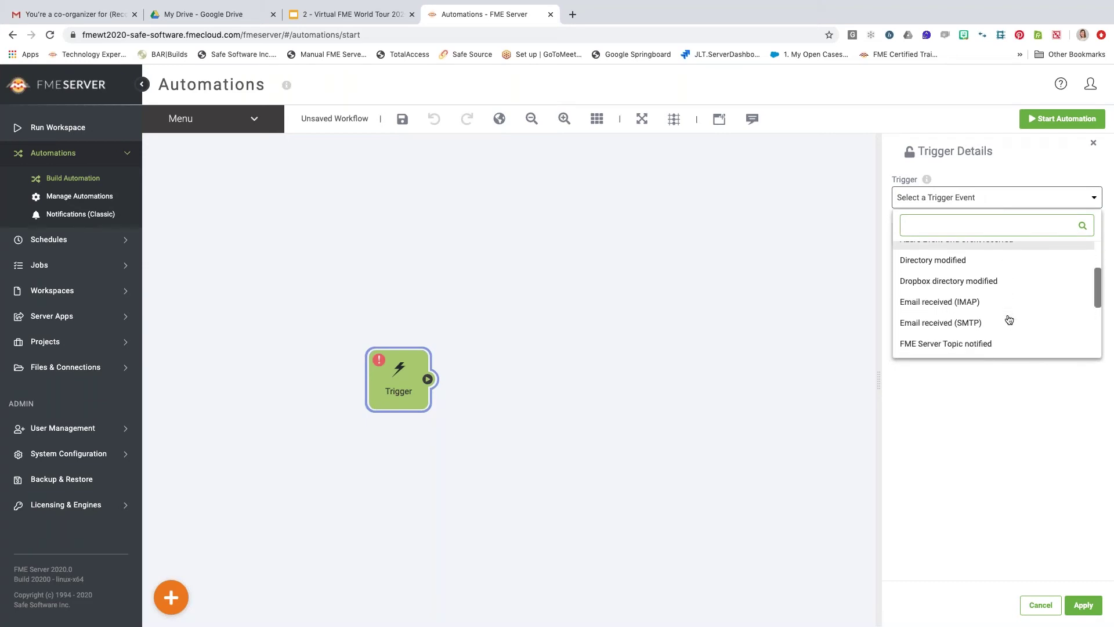
pyautogui.scroll(-4, 1010, 319)
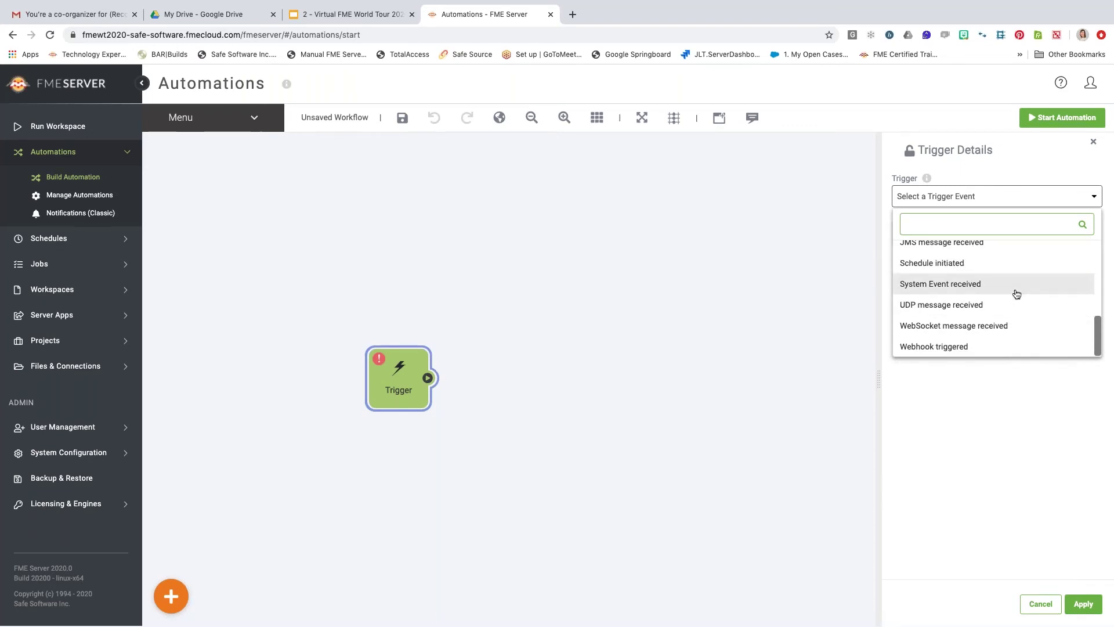
pyautogui.scroll(3, 1015, 294)
pyautogui.scroll(1, 1017, 294)
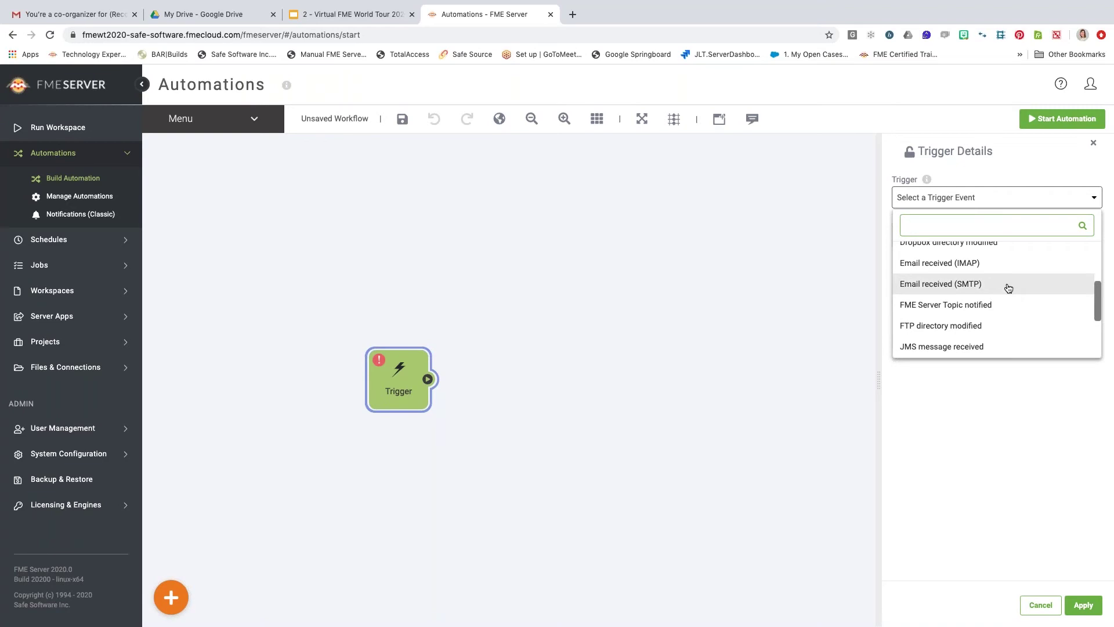
pyautogui.scroll(4, 1021, 288)
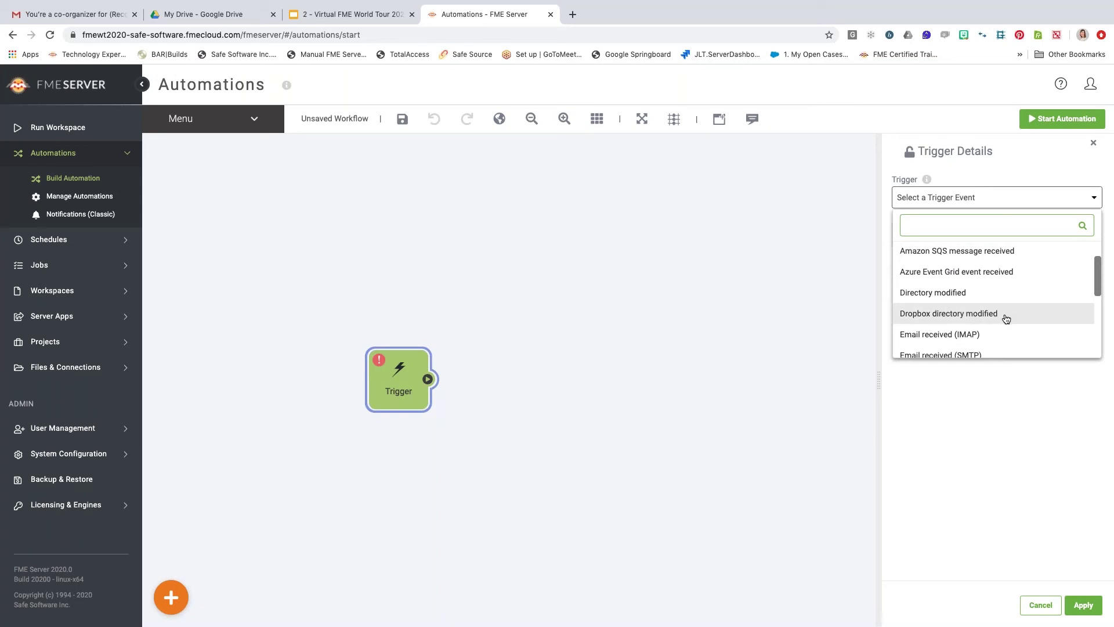
pyautogui.click(973, 313)
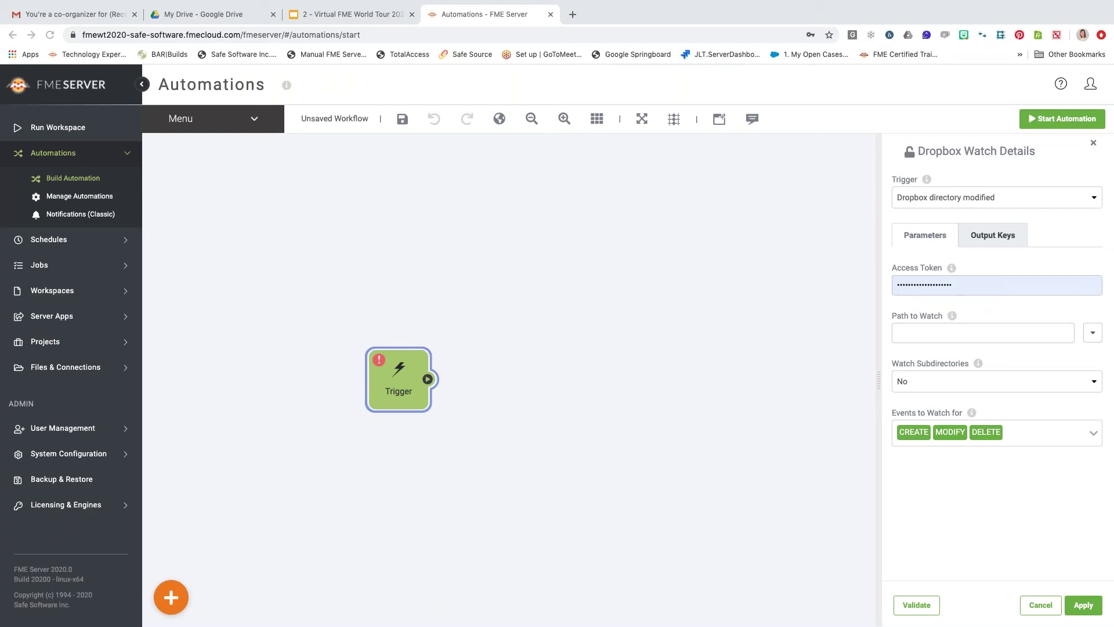
# Paste the Dropbox access token and set Path to Watch to /Health Data/.
pyautogui.doubleClick(963, 284)
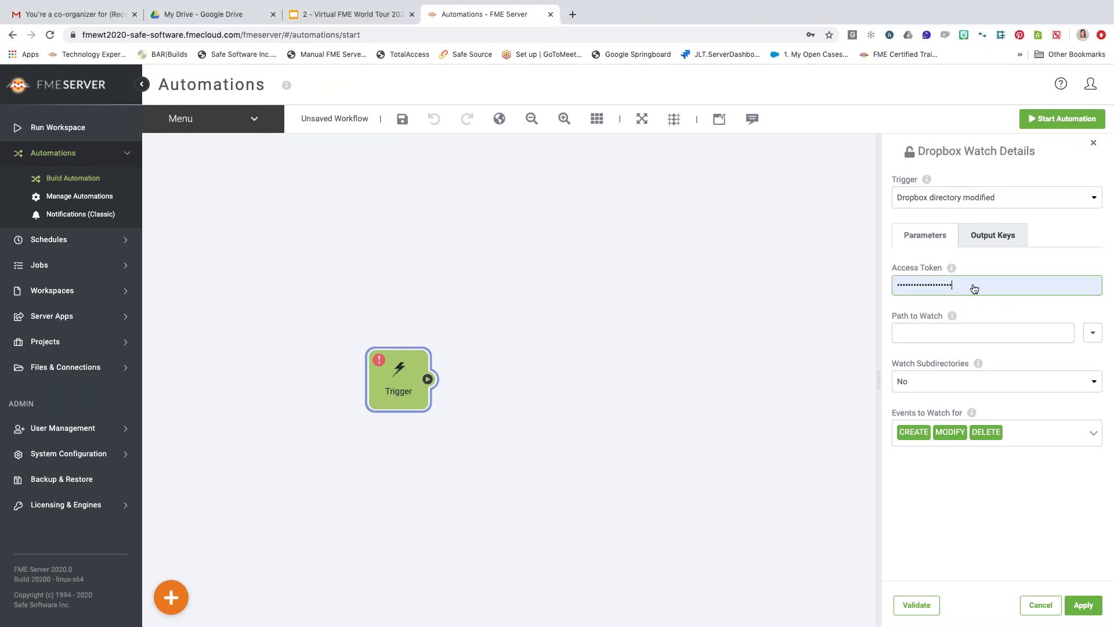
pyautogui.hotkey('ctrl', 'v')
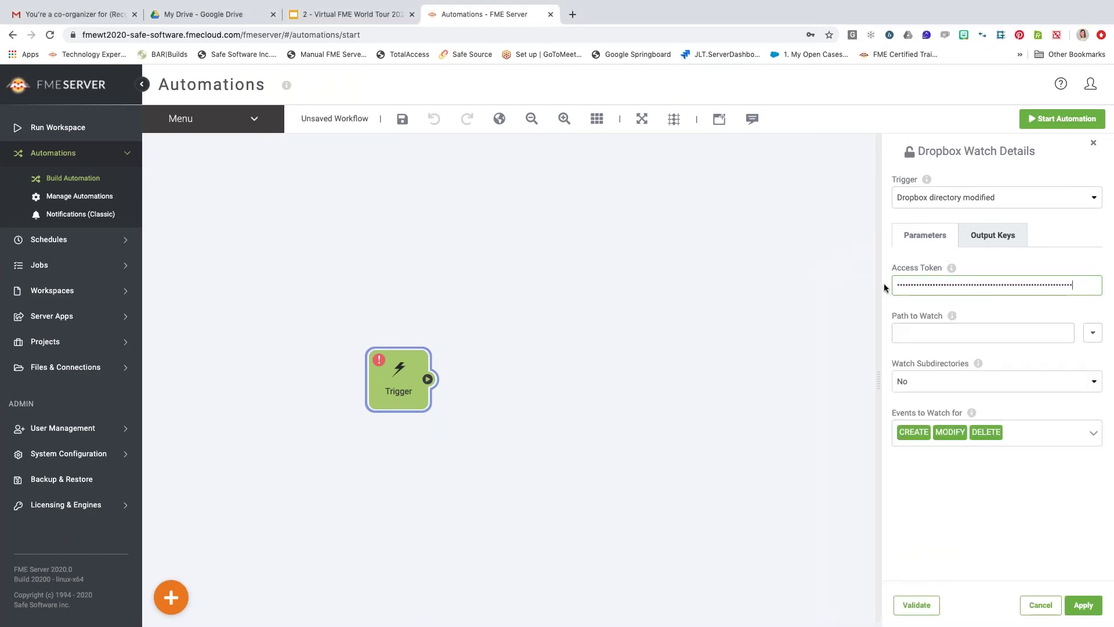
pyautogui.click(929, 331)
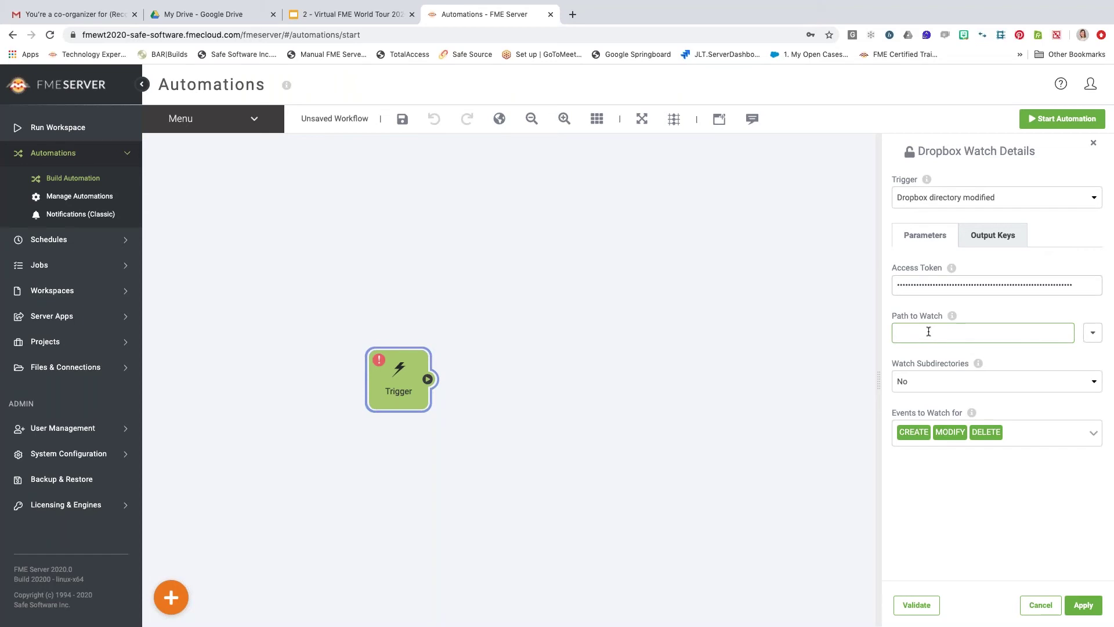
pyautogui.write('/Health Data/')
pyautogui.click(962, 333)
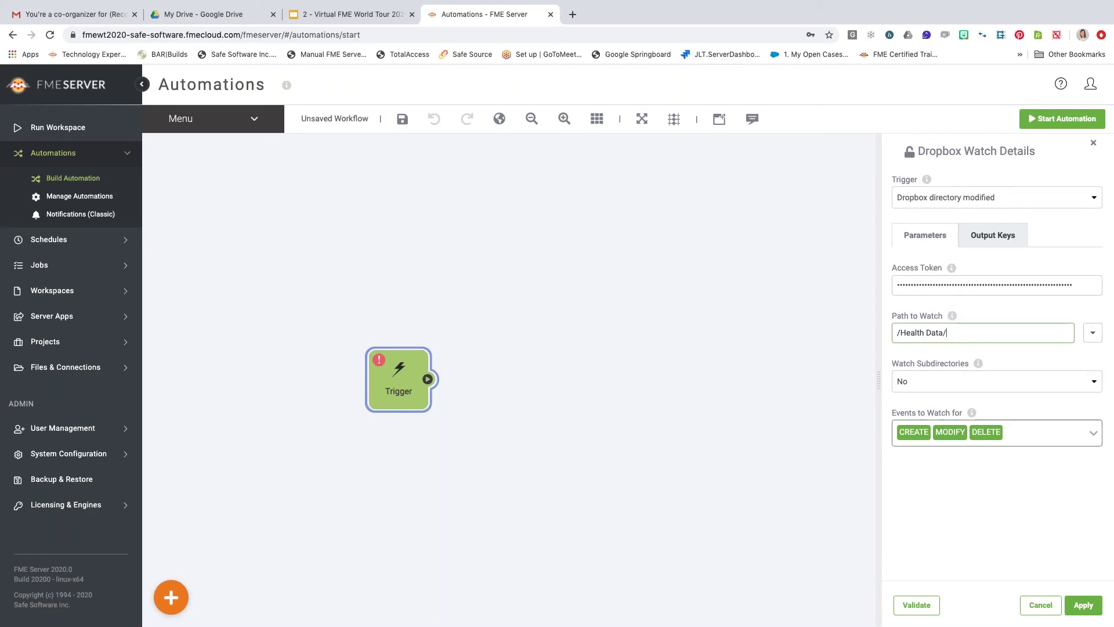
# Uncheck DELETE so only CREATE and MODIFY are watched, and apply the trigger.
pyautogui.click(1020, 433)
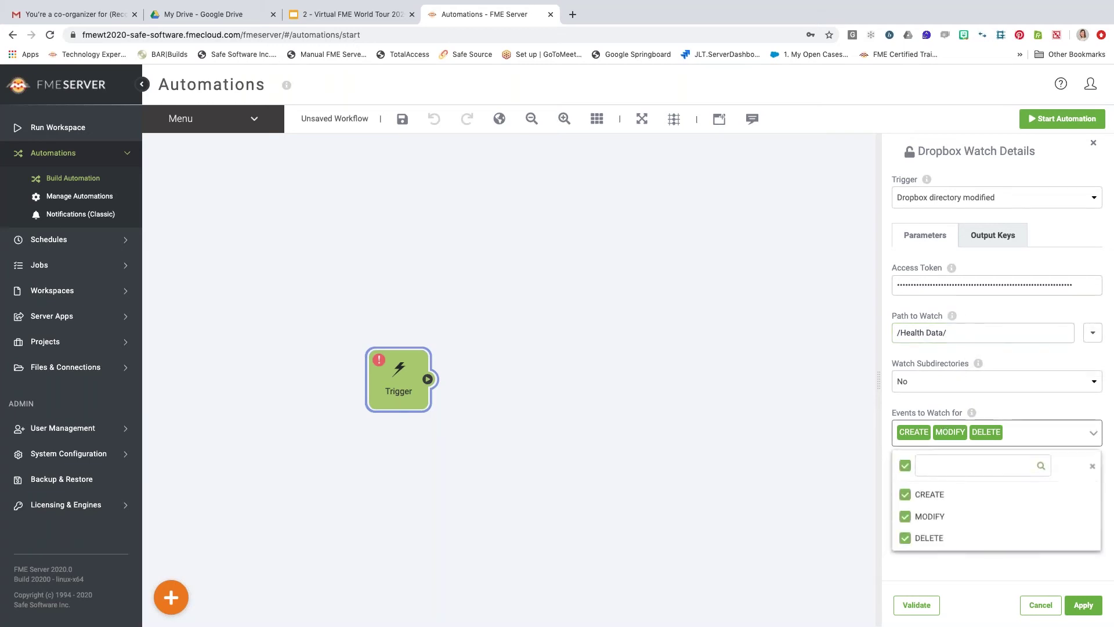
pyautogui.click(906, 540)
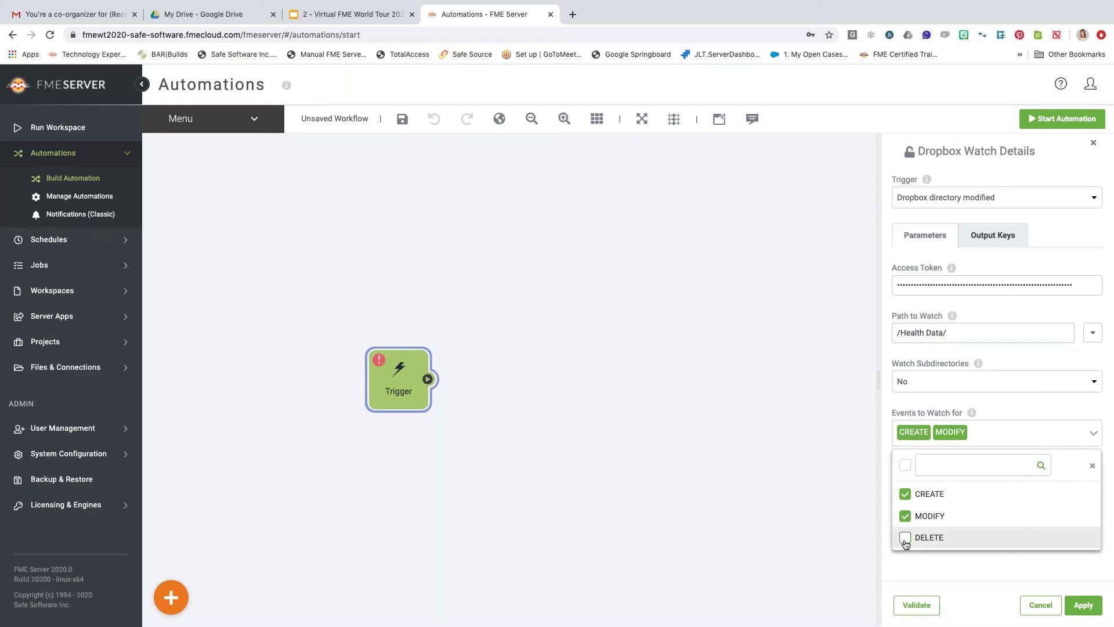
pyautogui.click(1093, 467)
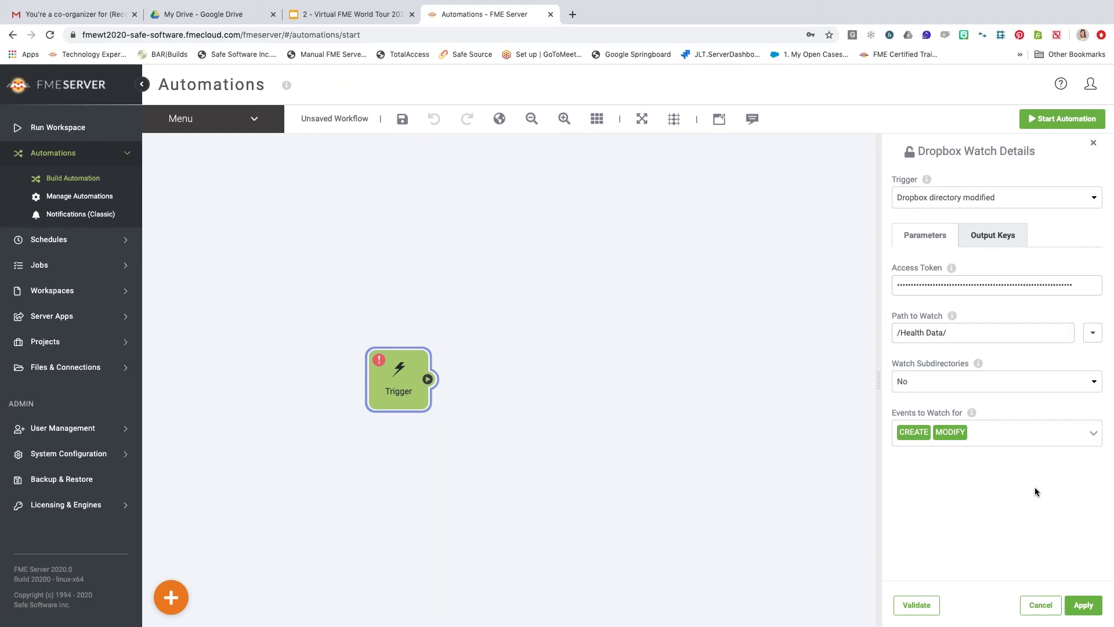
pyautogui.click(1084, 606)
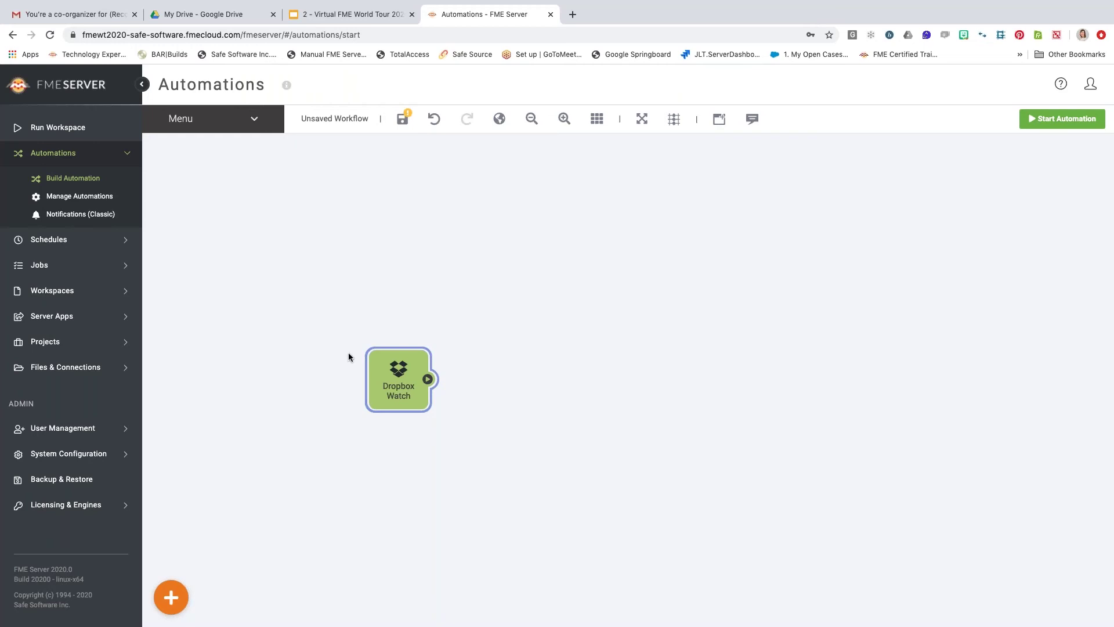
# Place an Action node, connect Dropbox Watch's output to it, and open its settings.
pyautogui.click(457, 442)
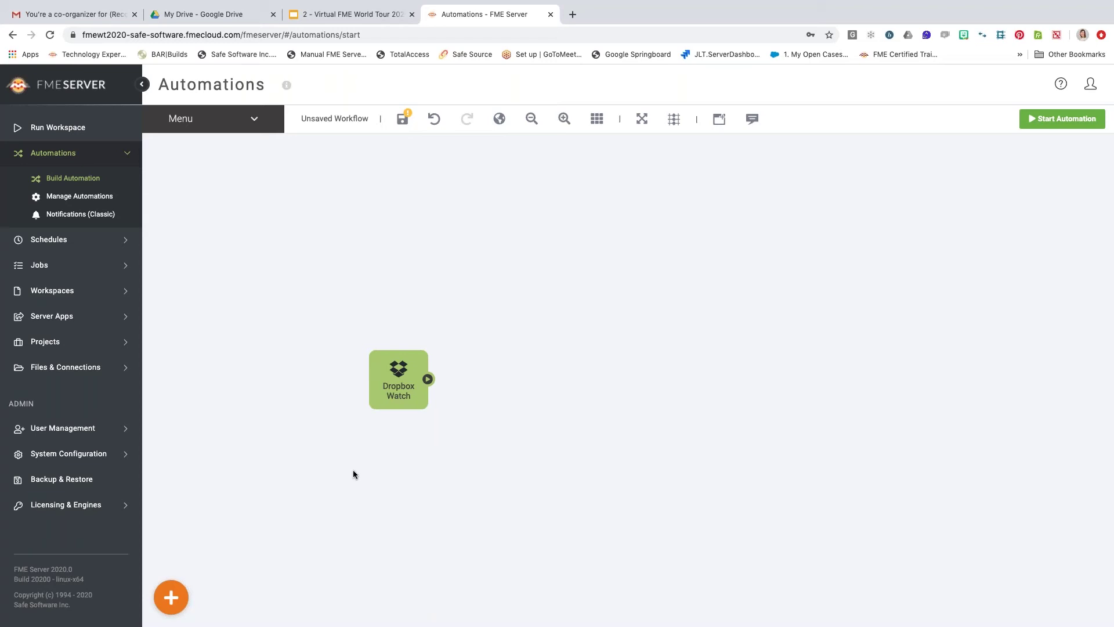
pyautogui.click(171, 597)
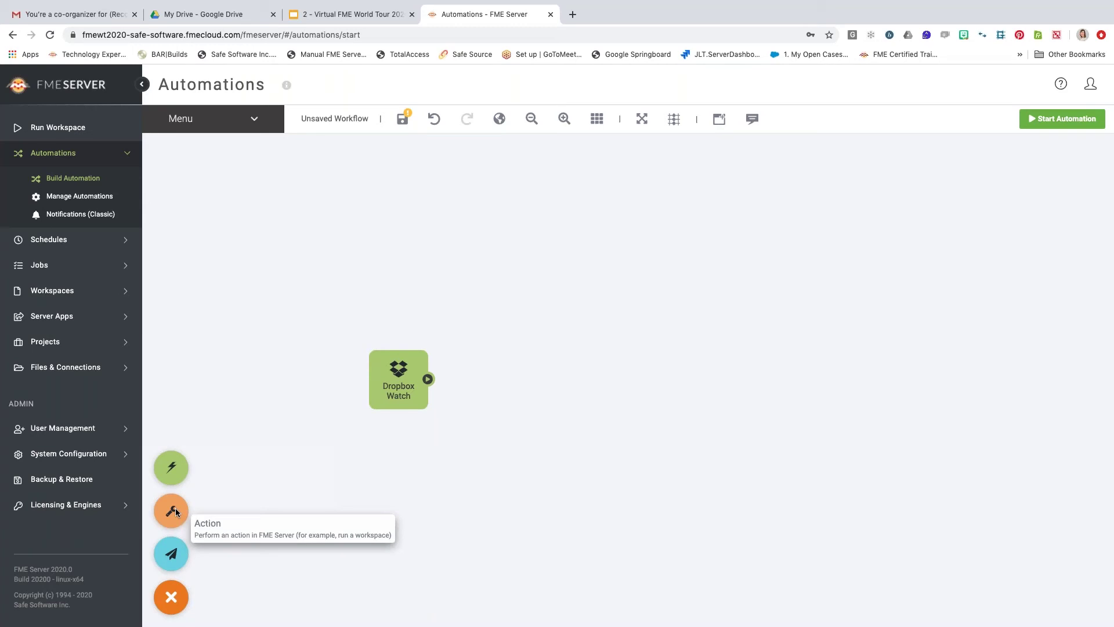
pyautogui.moveTo(176, 508); pyautogui.dragTo(509, 352)
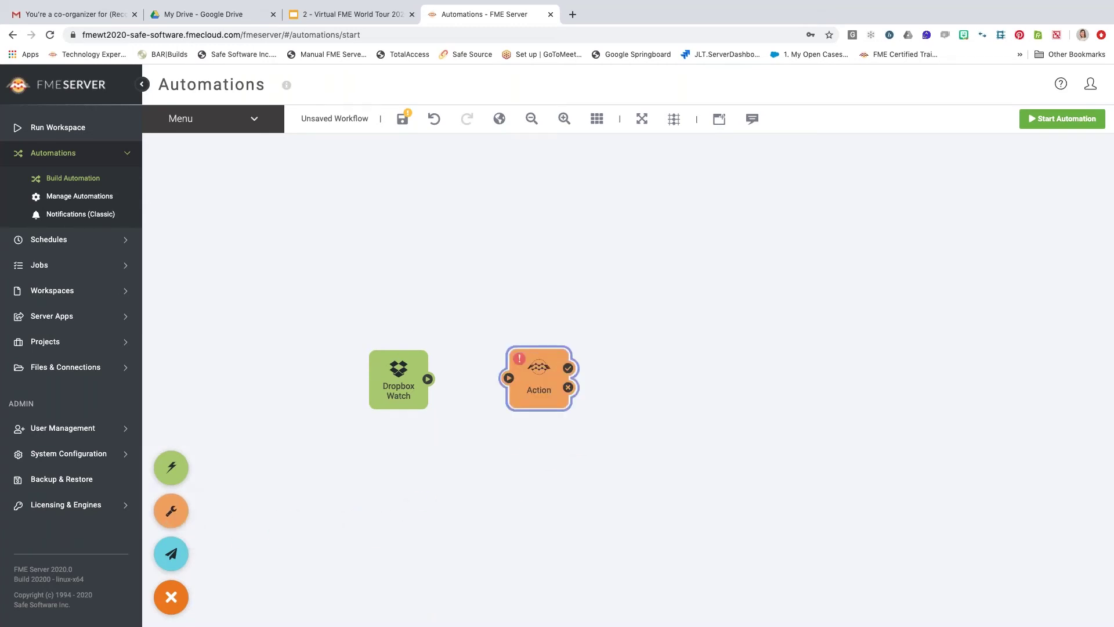
pyautogui.moveTo(428, 380); pyautogui.dragTo(509, 379)
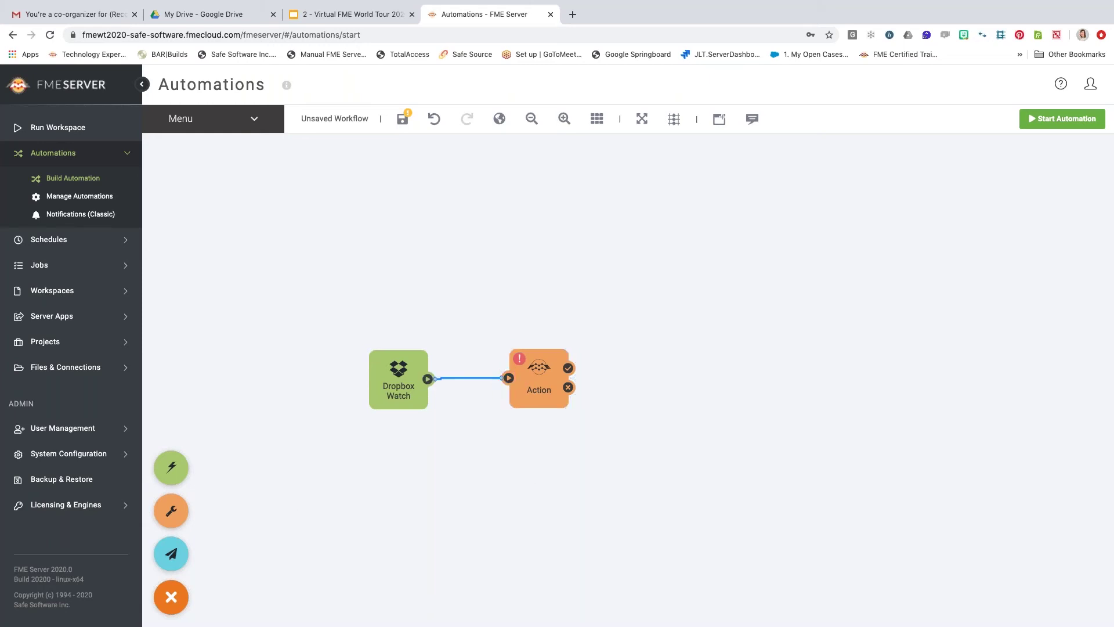
pyautogui.click(534, 386)
pyautogui.click(522, 364)
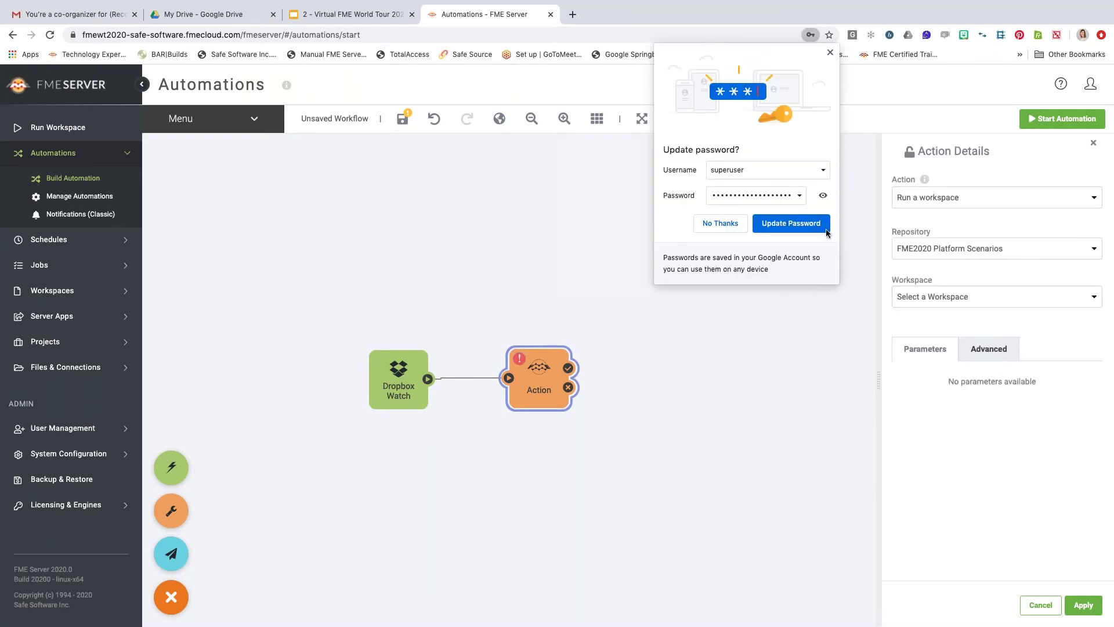
# Make the action run a workspace, choosing scenario1_webinar3.fmw from the repository.
pyautogui.click(831, 53)
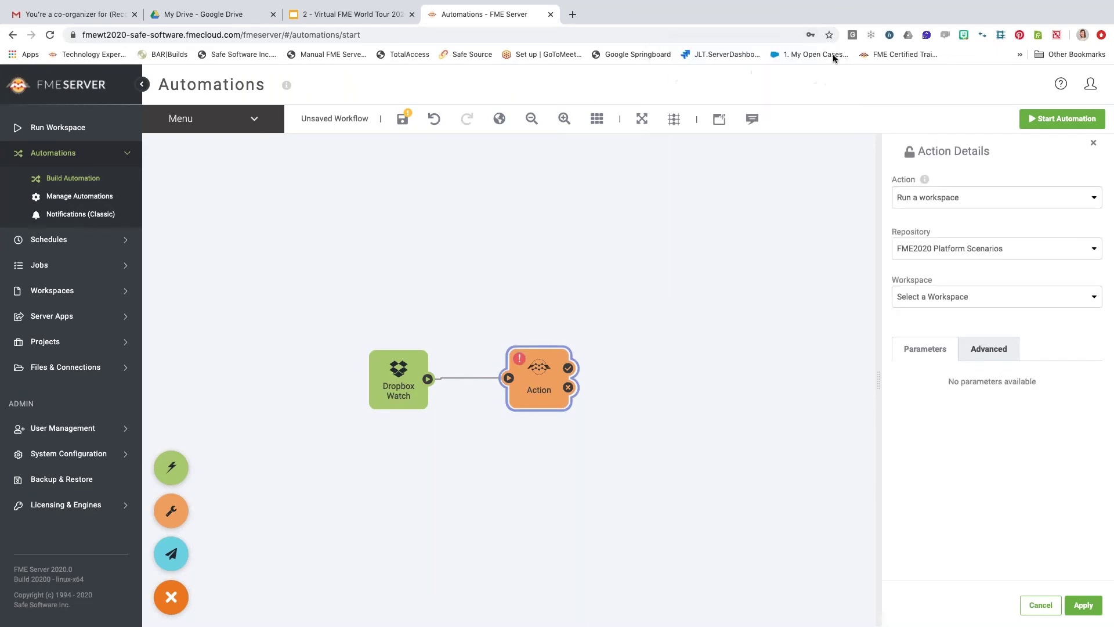
pyautogui.click(983, 200)
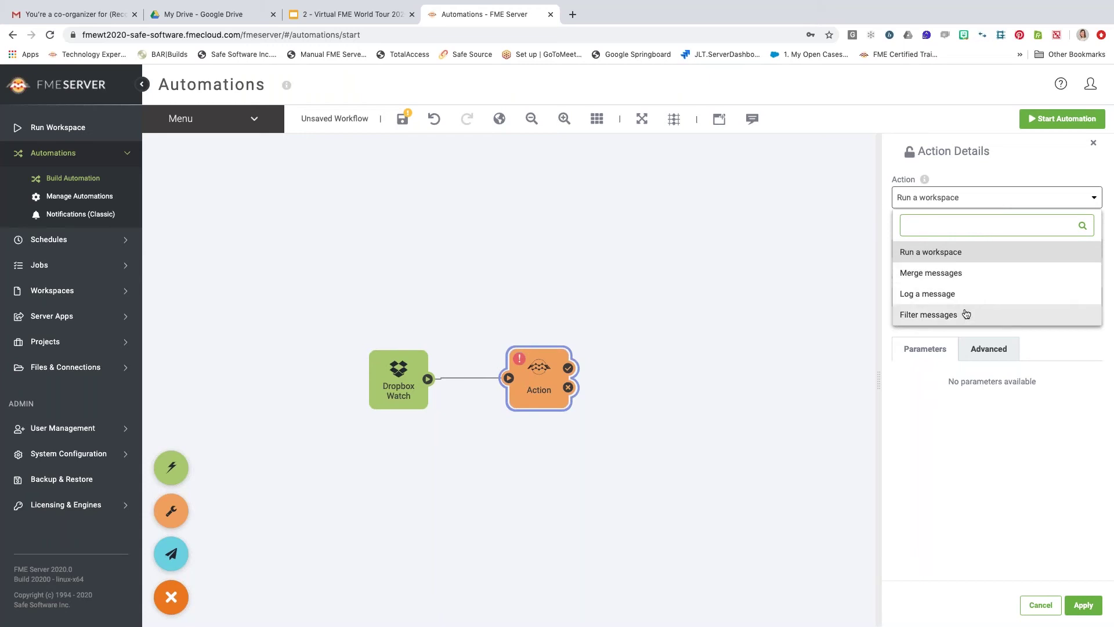
pyautogui.click(995, 256)
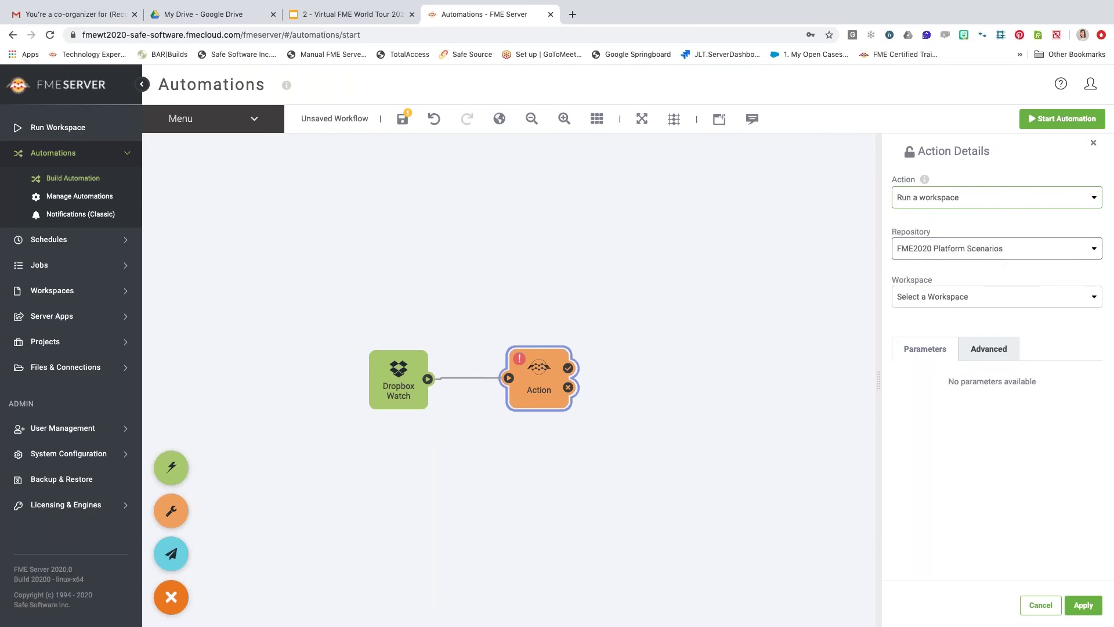
pyautogui.click(984, 304)
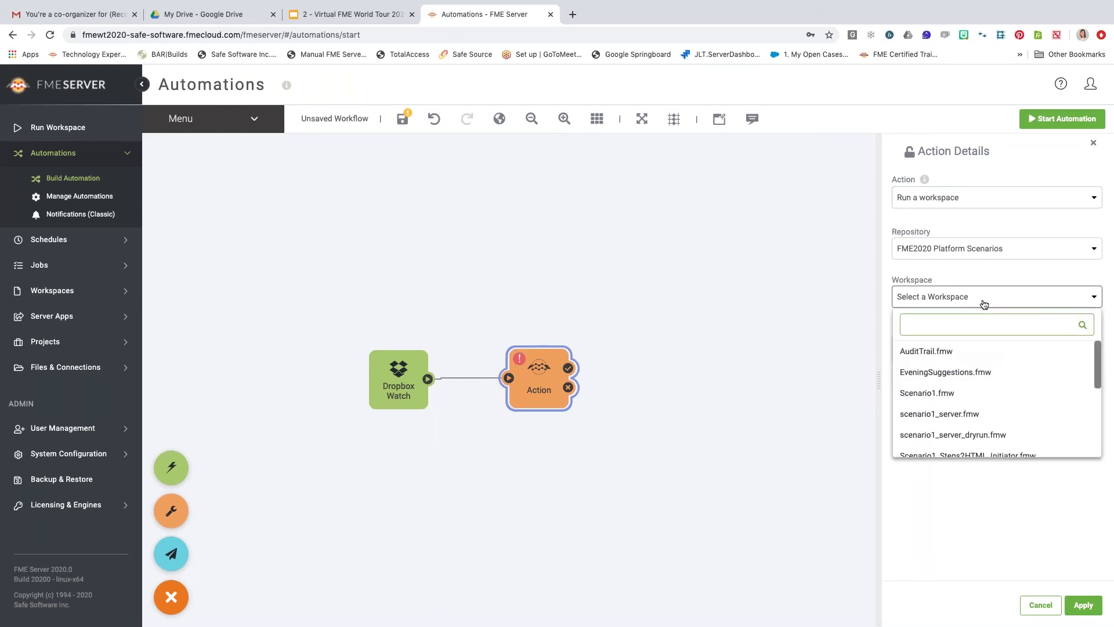
pyautogui.scroll(-3, 984, 416)
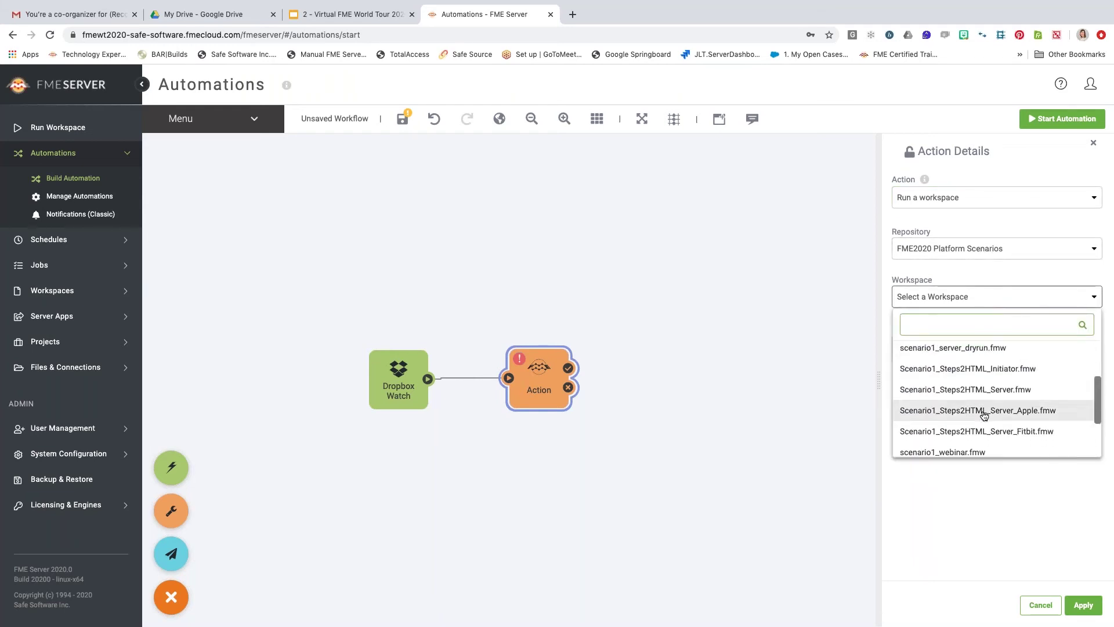
pyautogui.scroll(-2, 985, 416)
pyautogui.click(985, 415)
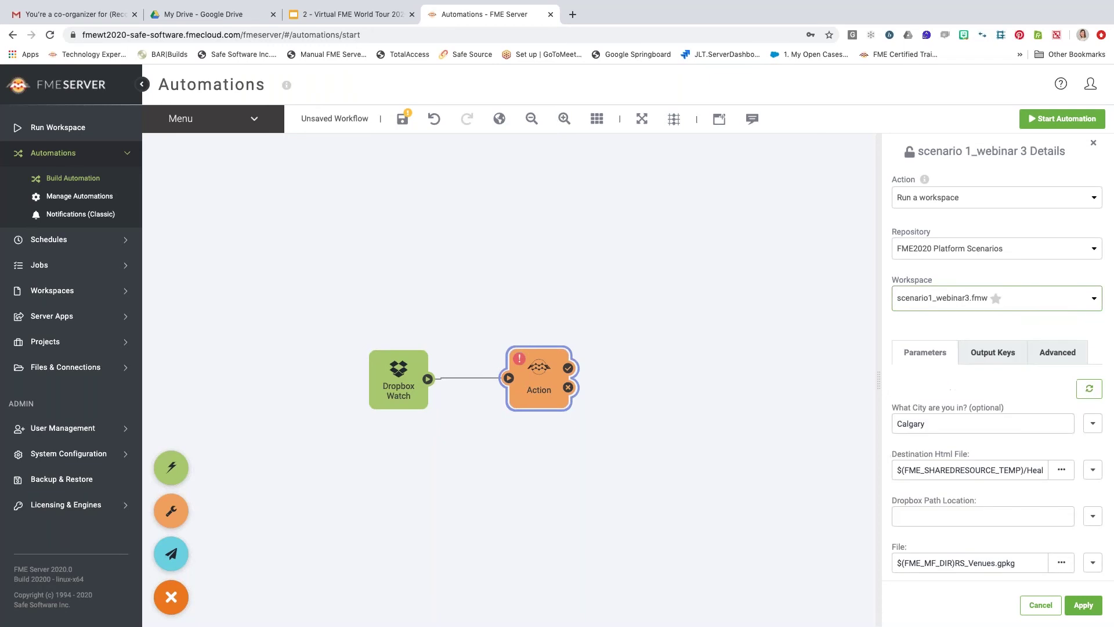
# Change the city parameter from Calgary to Vancouver.
pyautogui.click(984, 424)
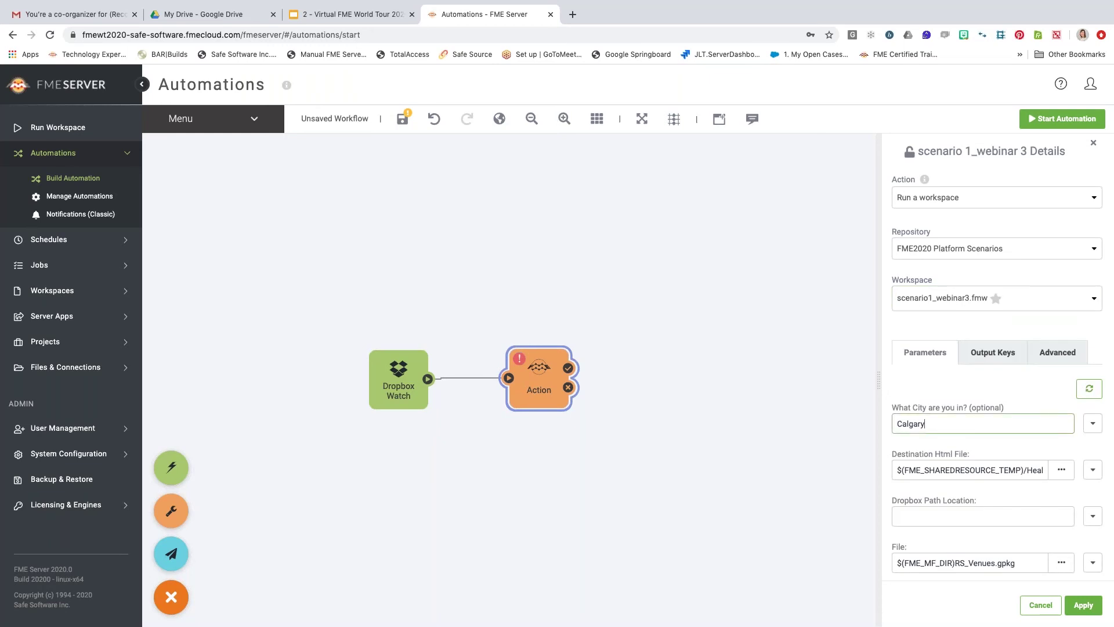
pyautogui.moveTo(922, 426); pyautogui.dragTo(884, 428)
pyautogui.write('Vancouver')
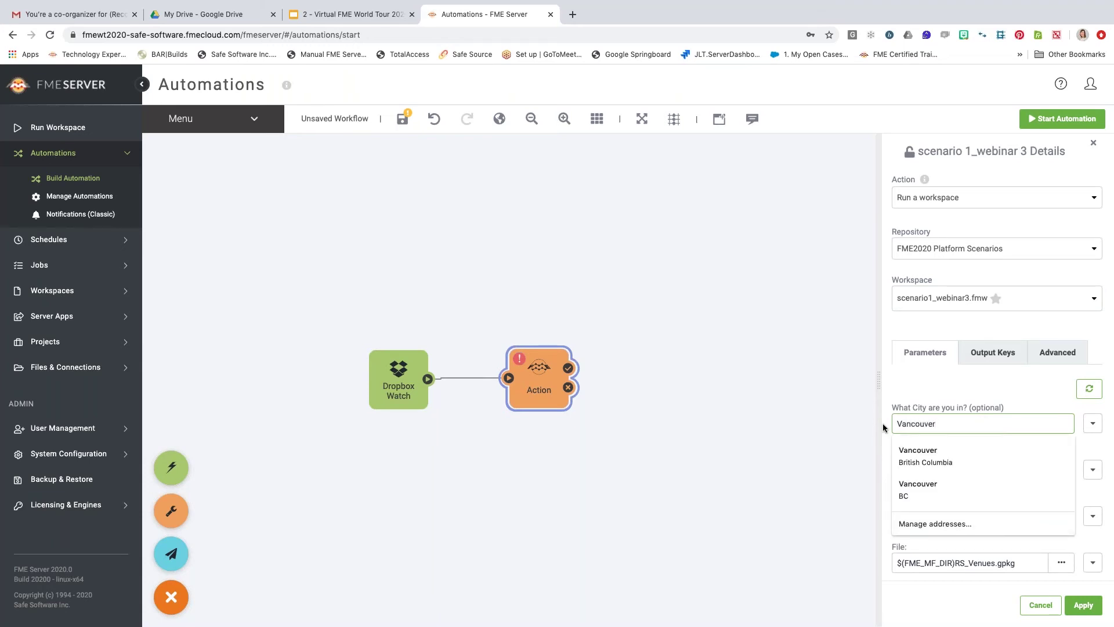
pyautogui.doubleClick(901, 424)
pyautogui.click(961, 385)
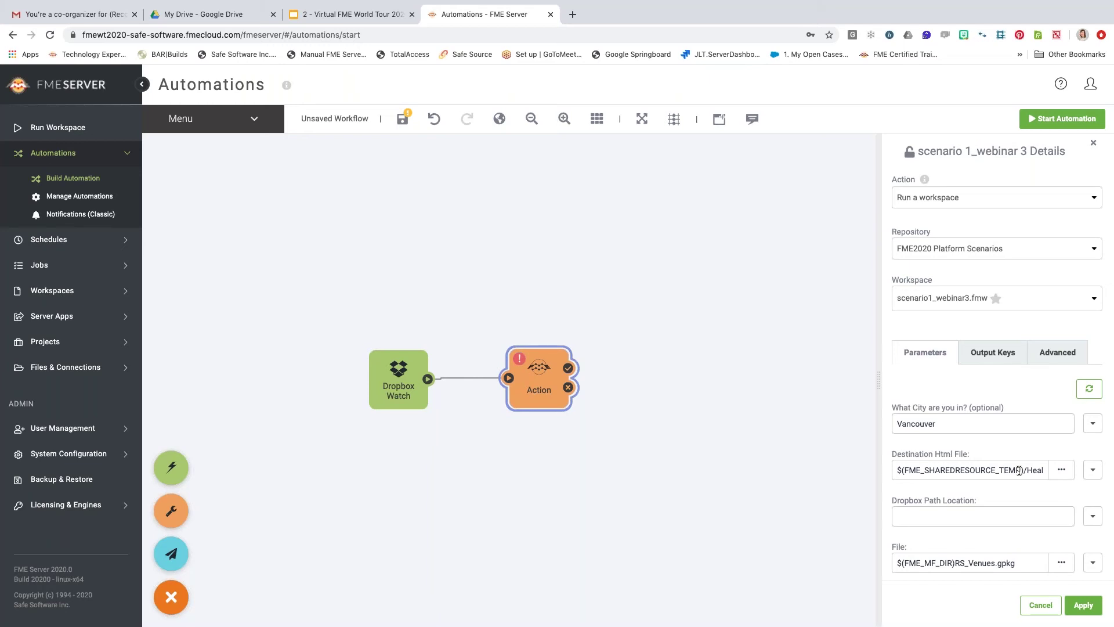
# Map Dropbox Path Location to the trigger's Dropbox File Path attribute.
pyautogui.click(962, 512)
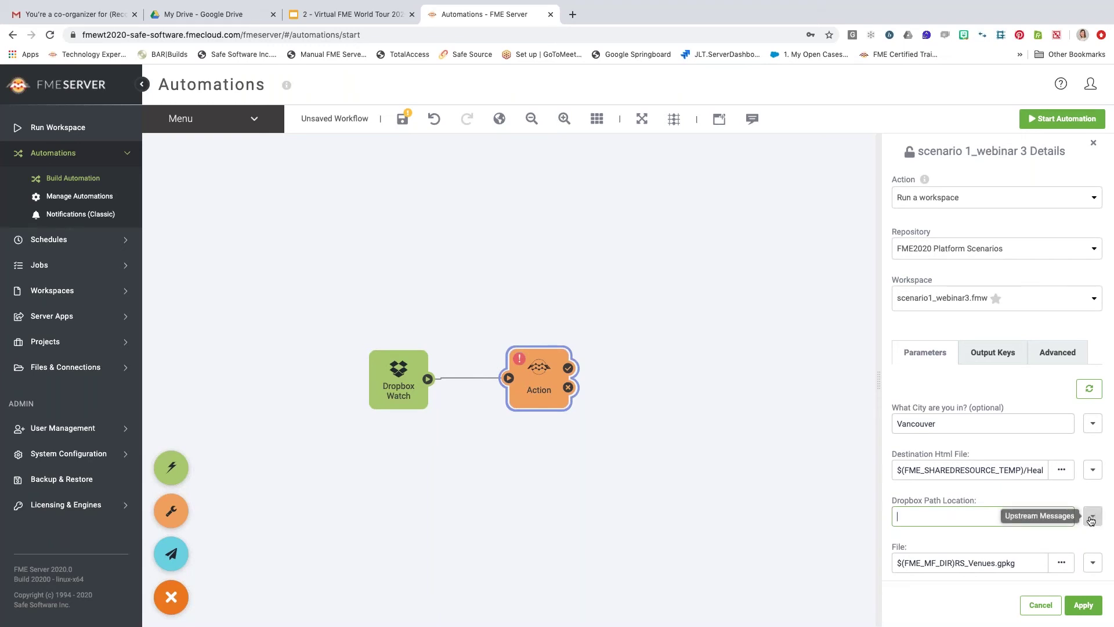
pyautogui.click(1091, 519)
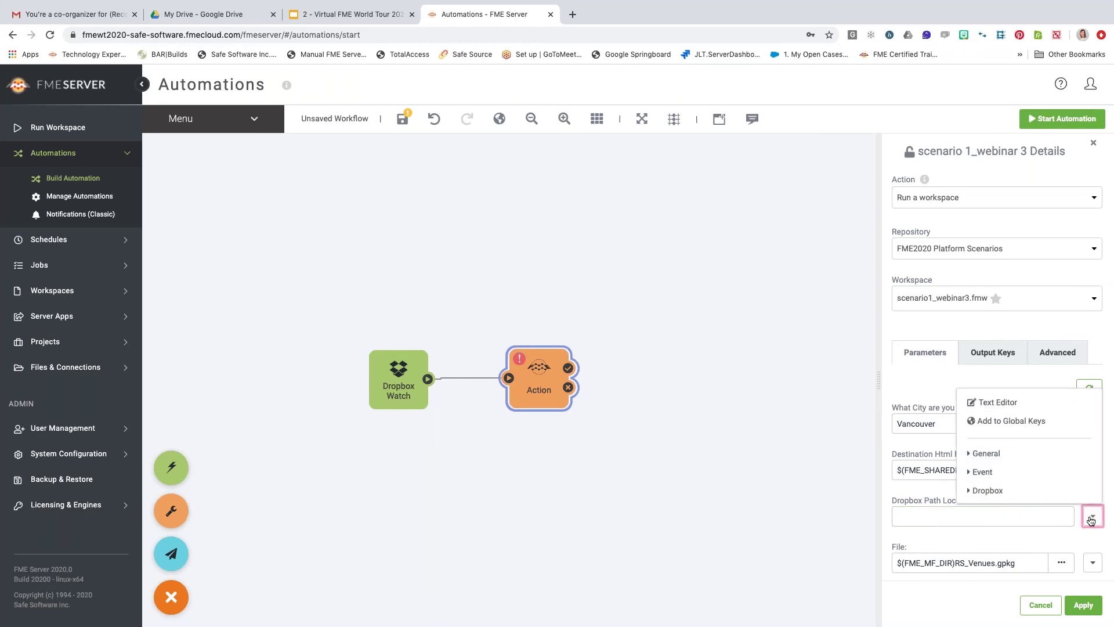
pyautogui.click(993, 491)
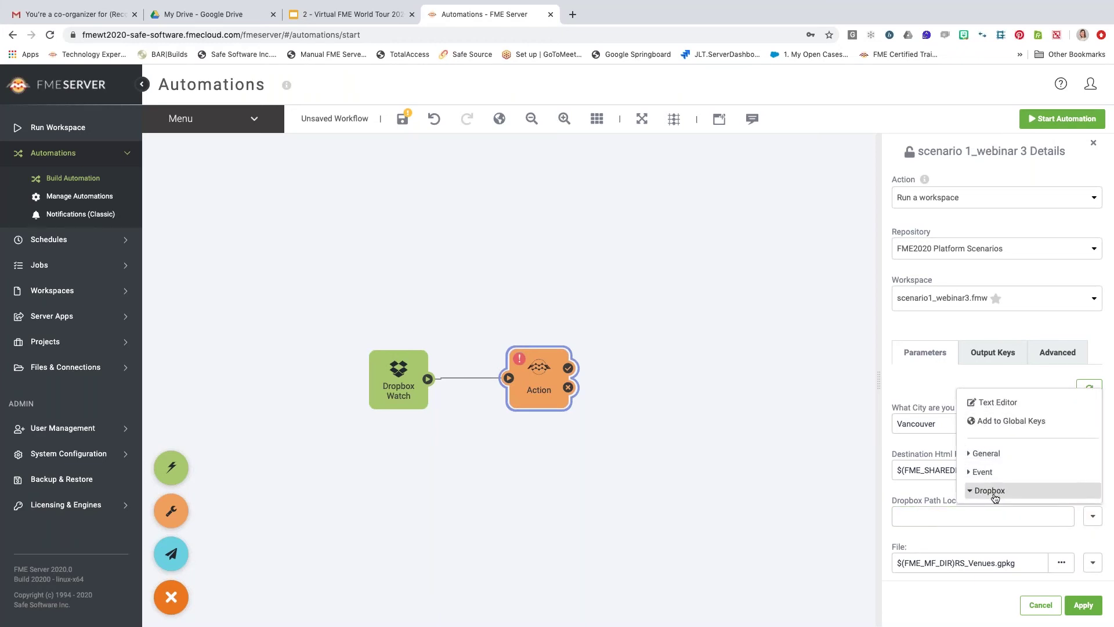
pyautogui.scroll(-2, 995, 498)
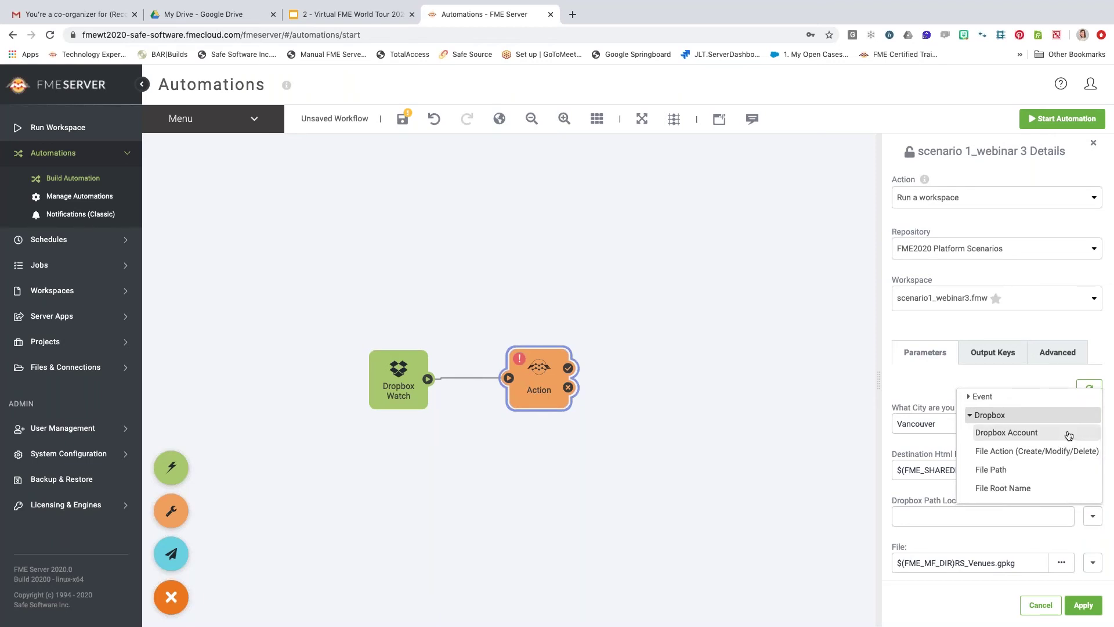
pyautogui.click(1006, 473)
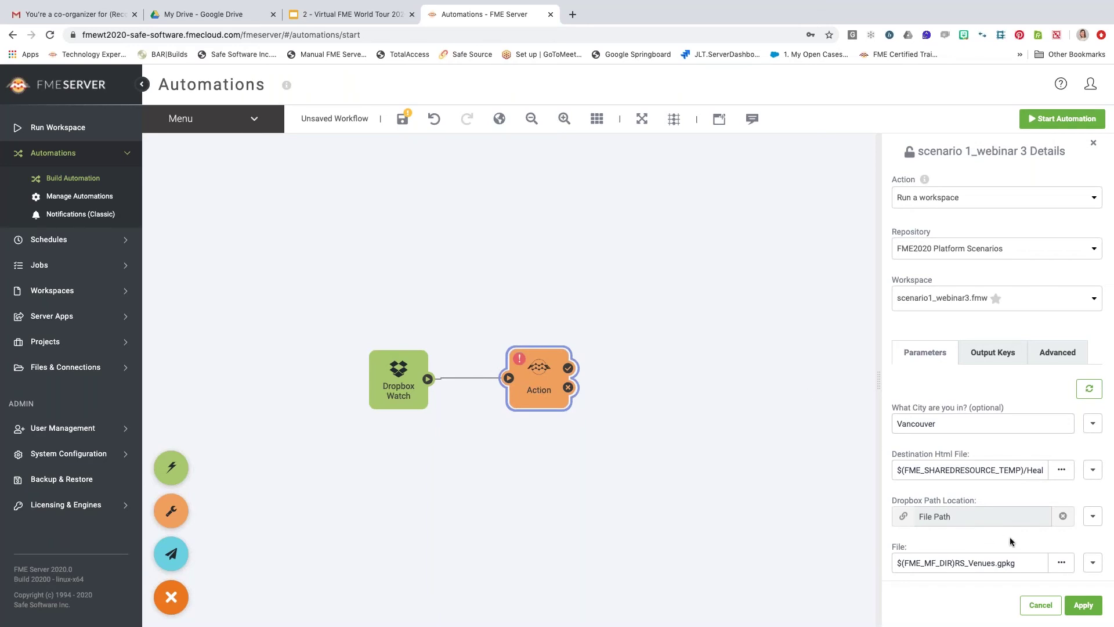
pyautogui.scroll(-1, 1010, 537)
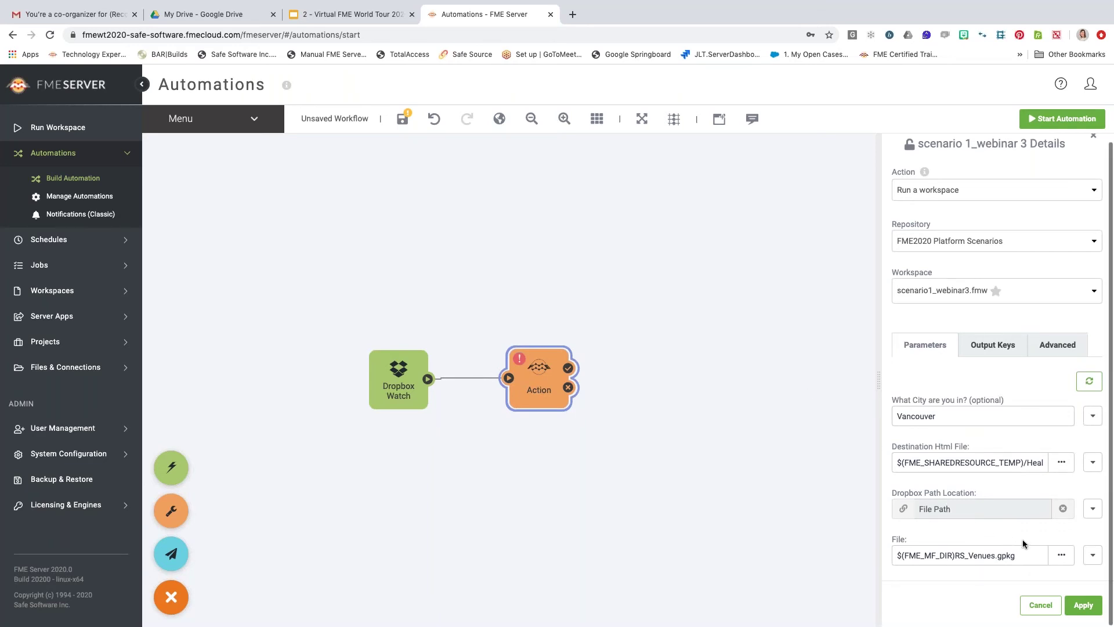
# Set the File parameter to RS_Venues.gpkg from Data/FME Platform and apply the action settings.
pyautogui.click(1066, 557)
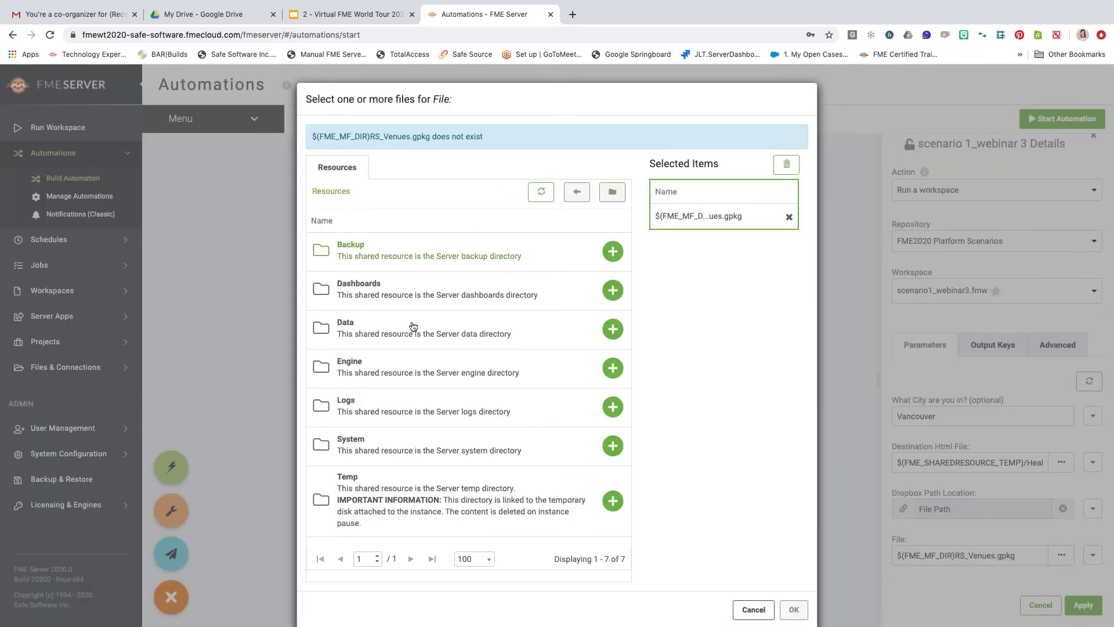
pyautogui.click(427, 339)
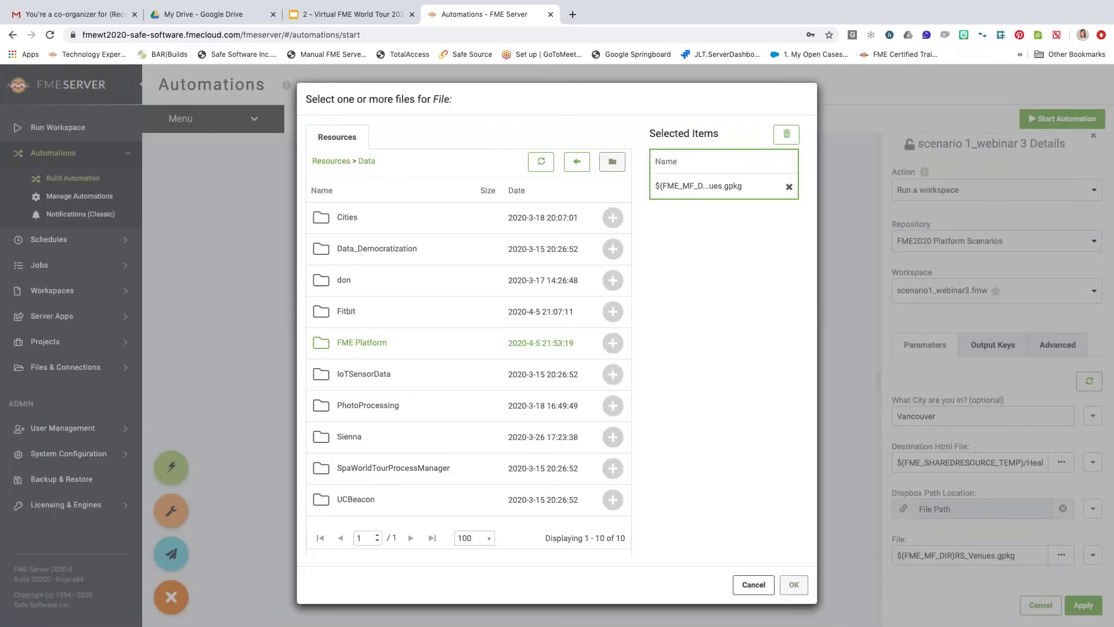
pyautogui.click(361, 344)
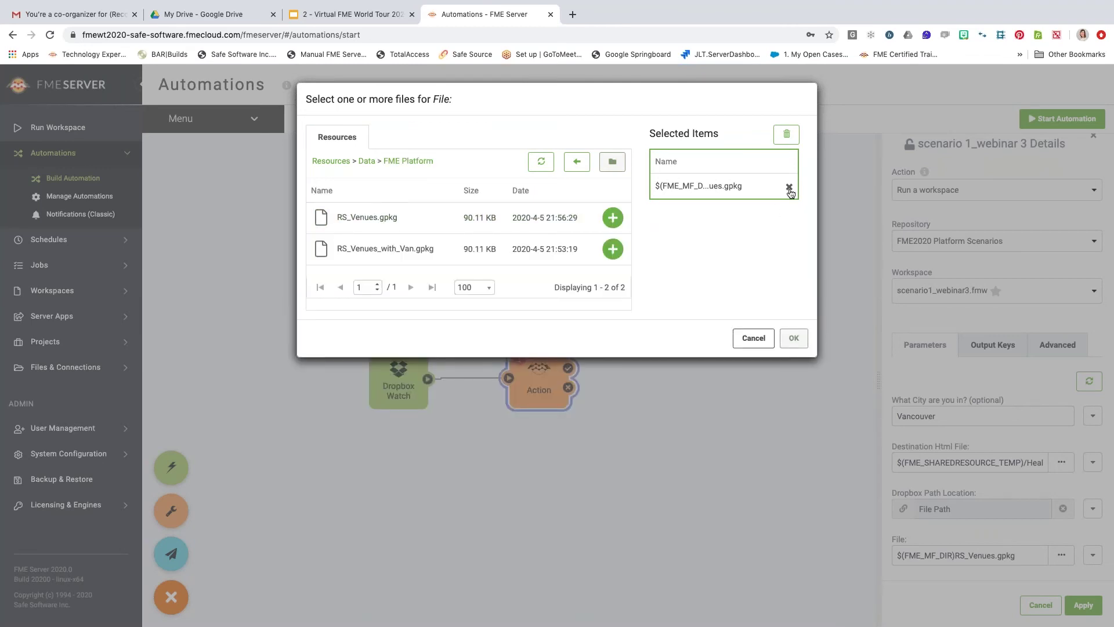
pyautogui.click(789, 186)
pyautogui.click(614, 217)
pyautogui.click(792, 337)
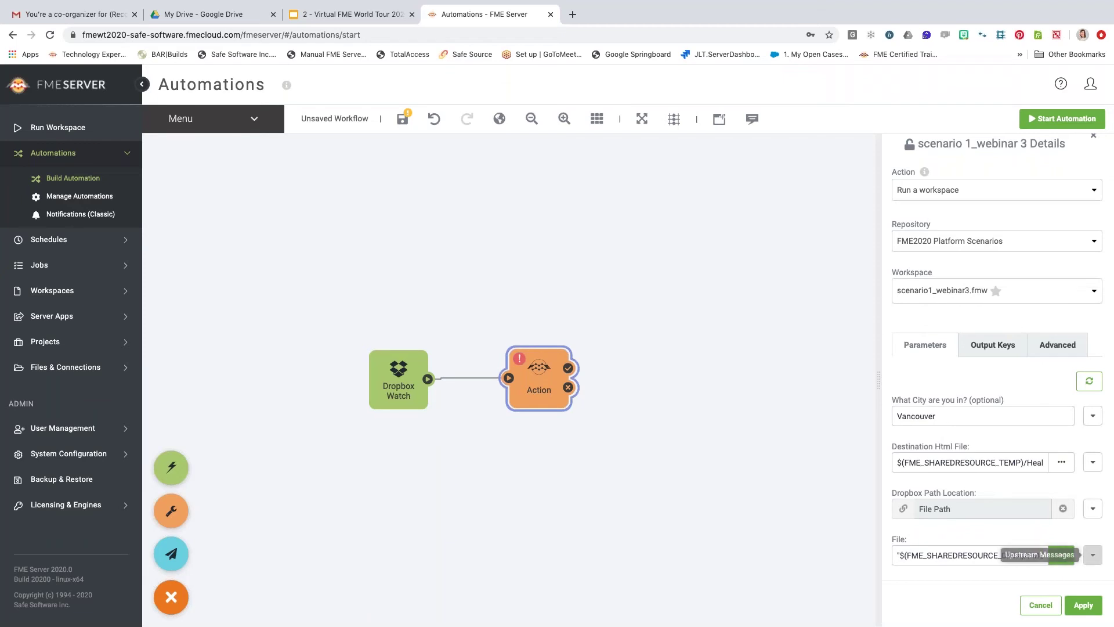
pyautogui.click(1083, 607)
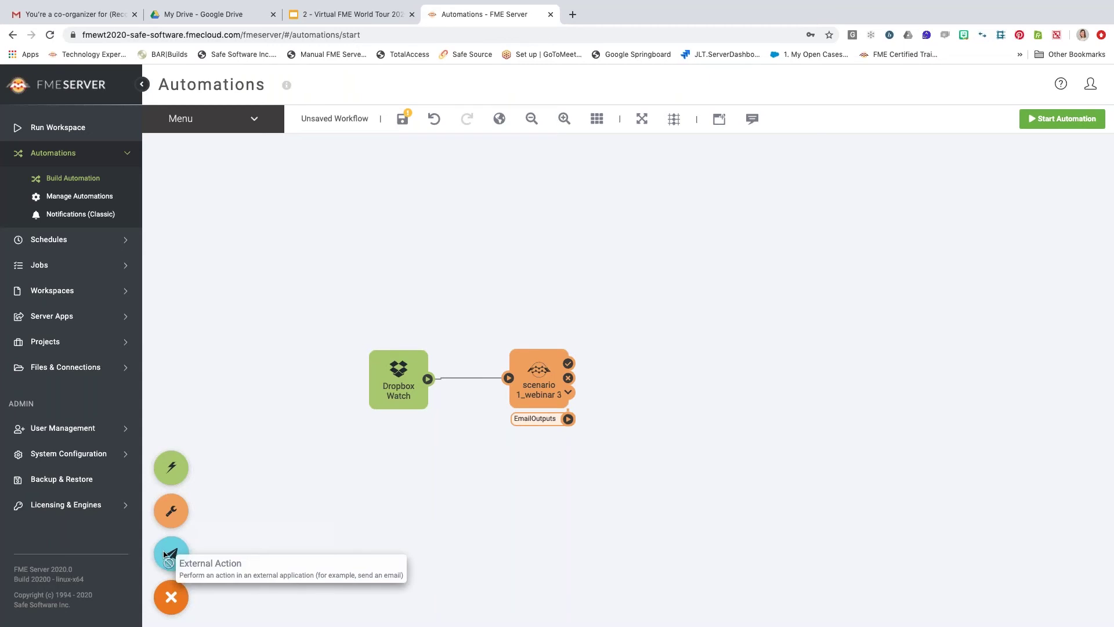
# Add an External Action linked from scenario1_webinar3's EmailOutputs port.
pyautogui.moveTo(163, 551); pyautogui.dragTo(662, 357)
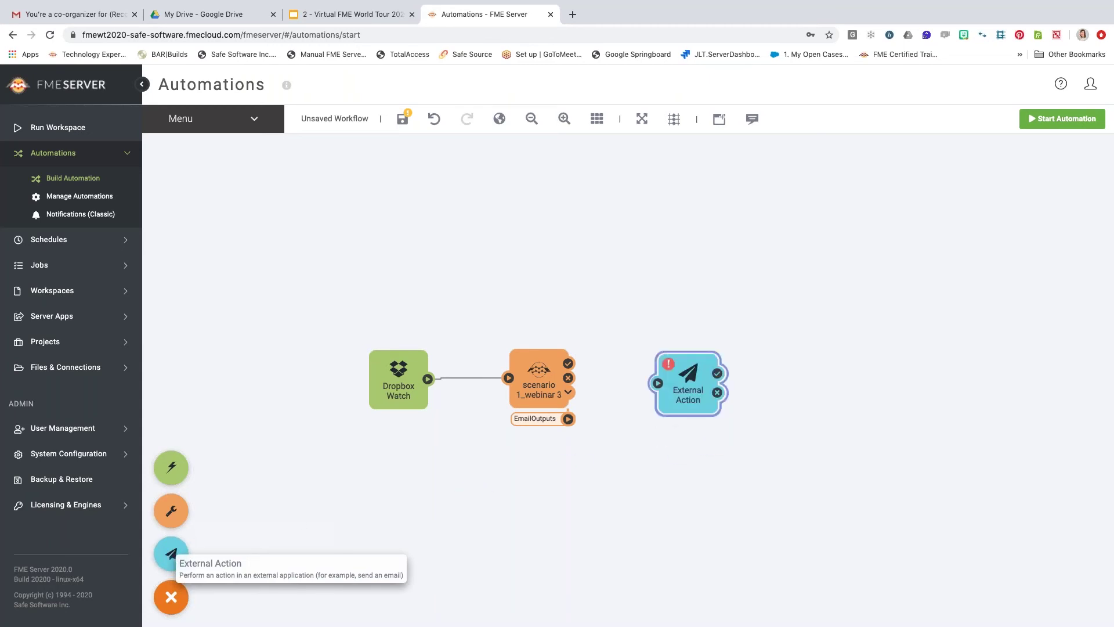
pyautogui.moveTo(568, 419); pyautogui.dragTo(658, 383)
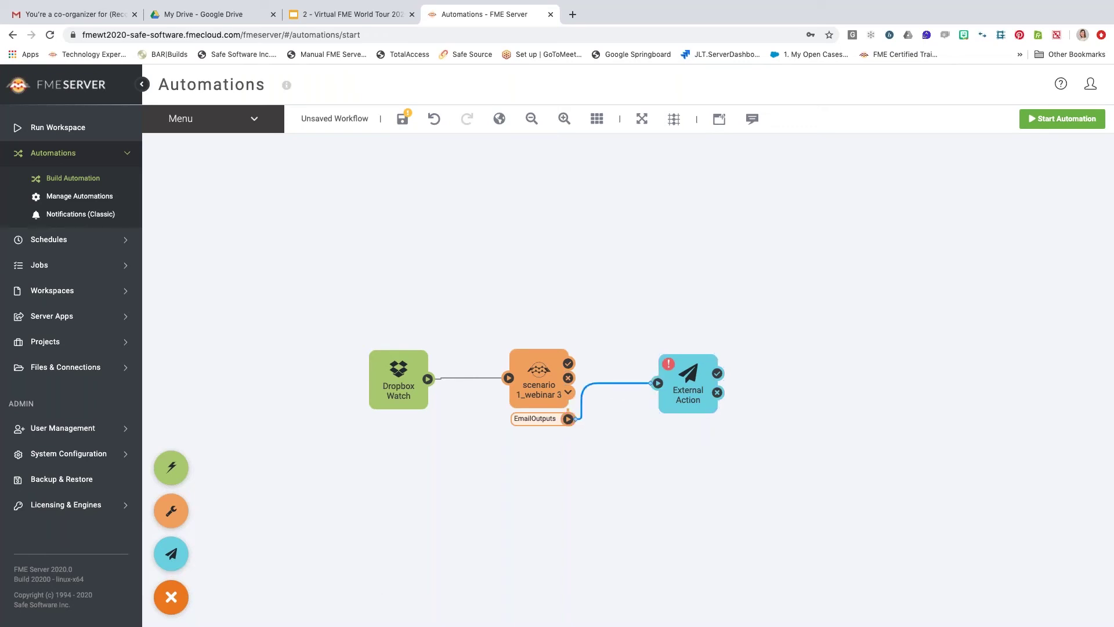
# Set the External Action's action type to 'Send an email'.
pyautogui.moveTo(685, 387); pyautogui.dragTo(701, 427)
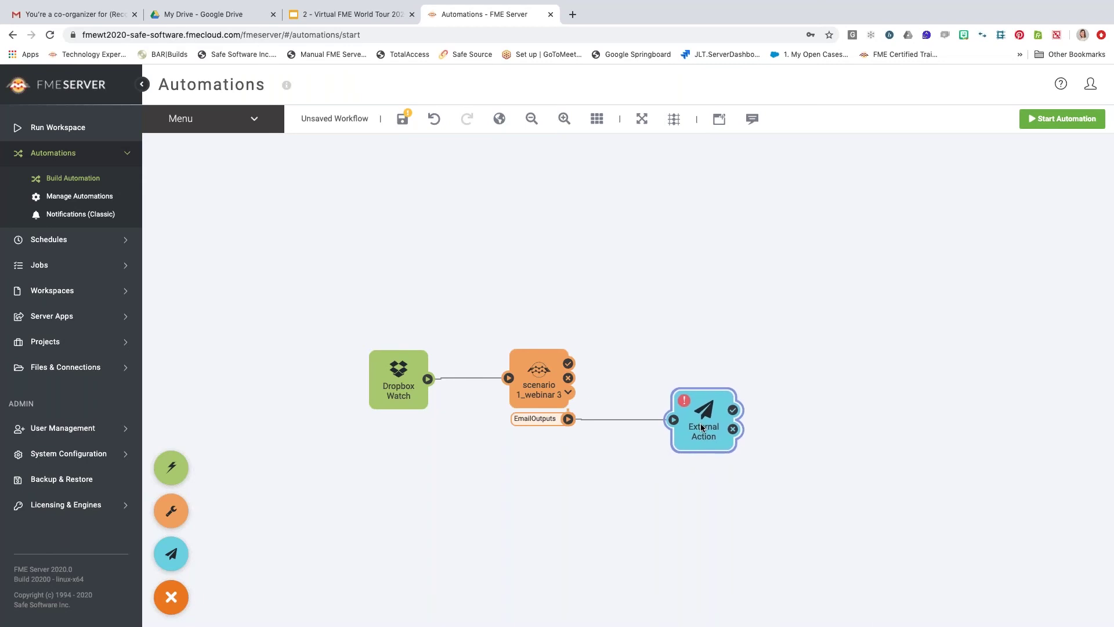
pyautogui.click(701, 423)
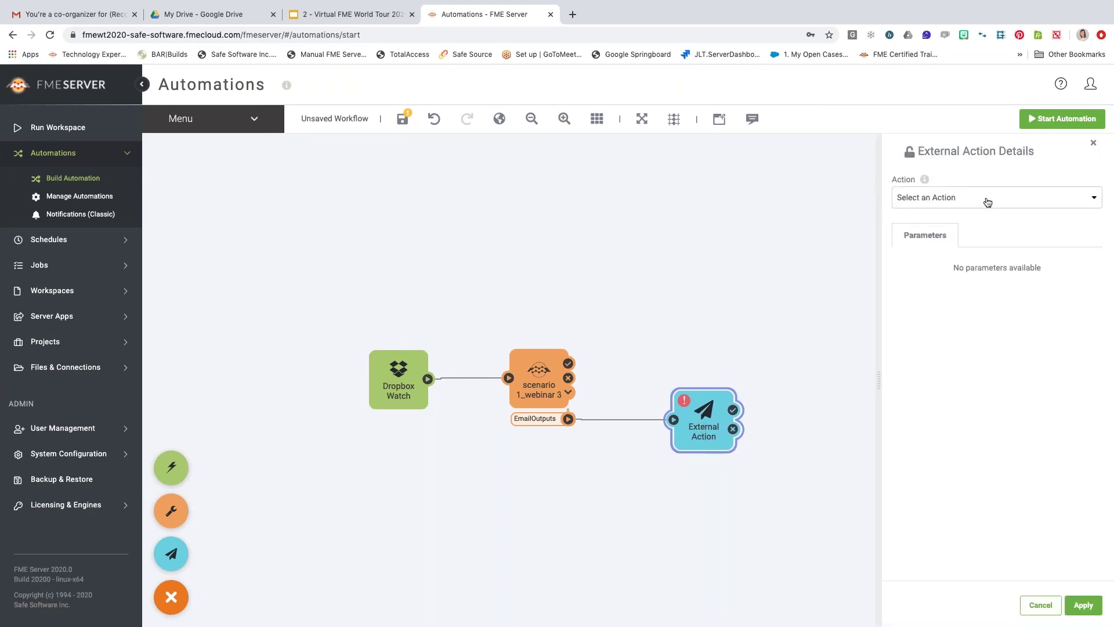
pyautogui.click(987, 201)
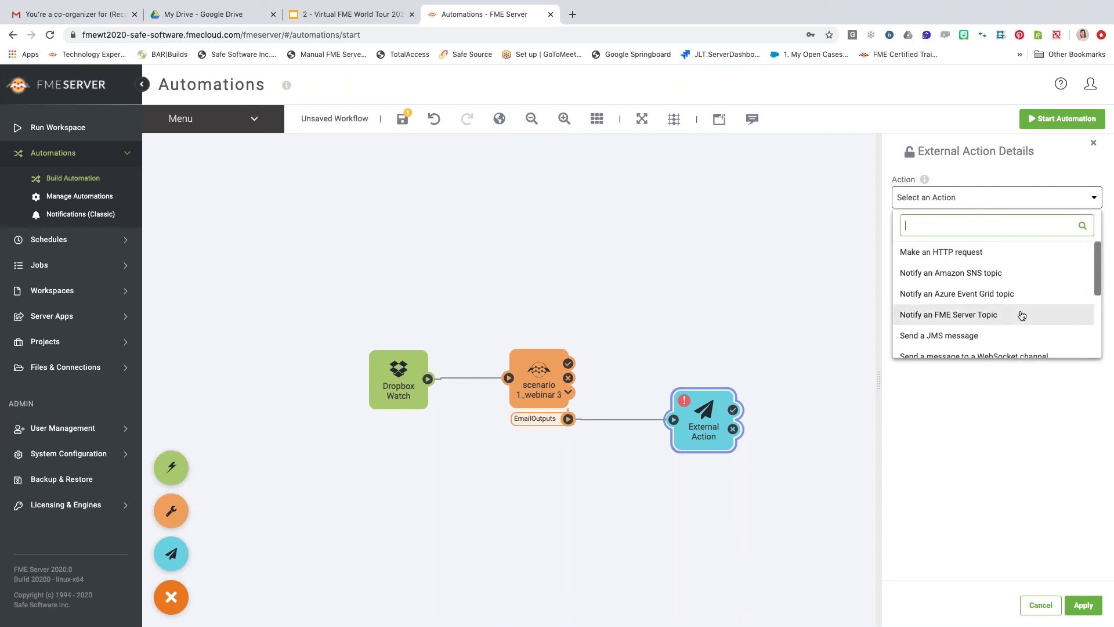
pyautogui.scroll(-1, 1022, 315)
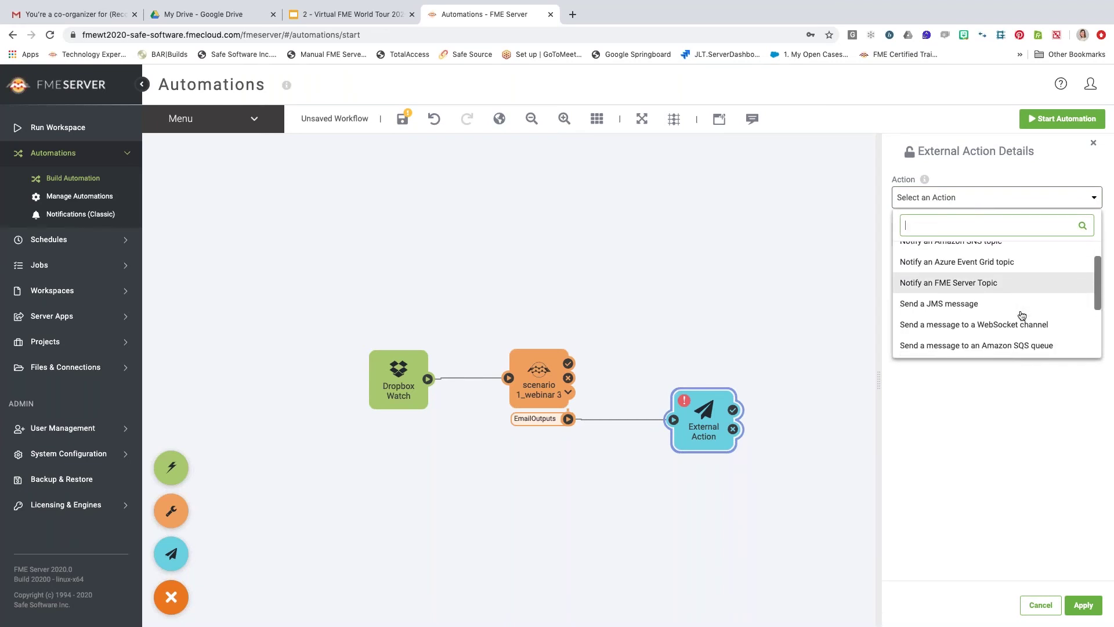
pyautogui.scroll(-3, 1022, 316)
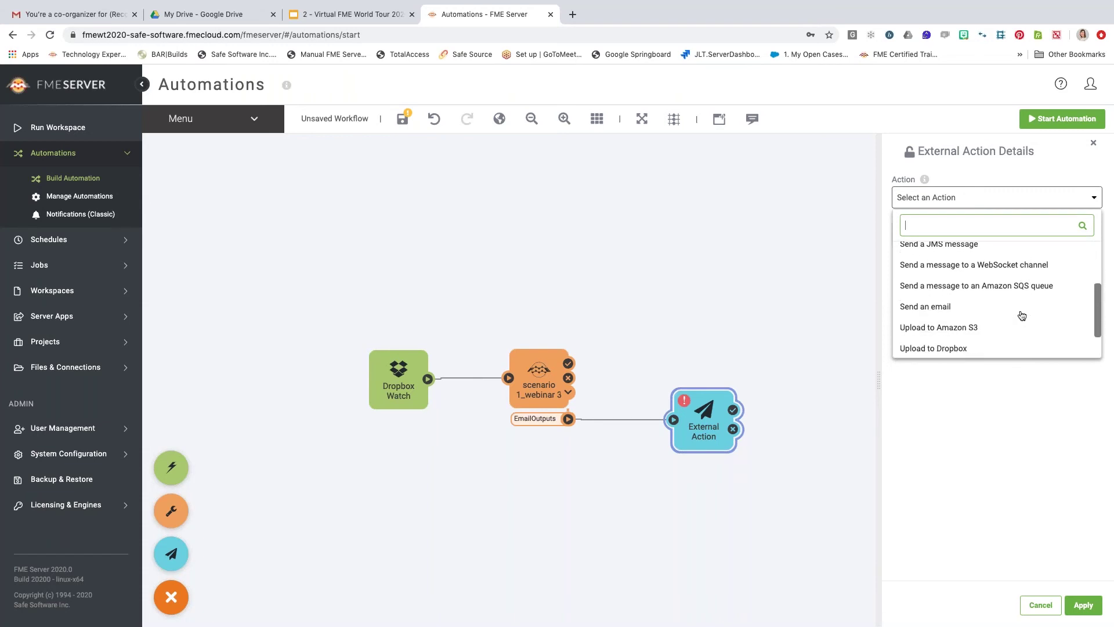
pyautogui.scroll(-1, 1022, 315)
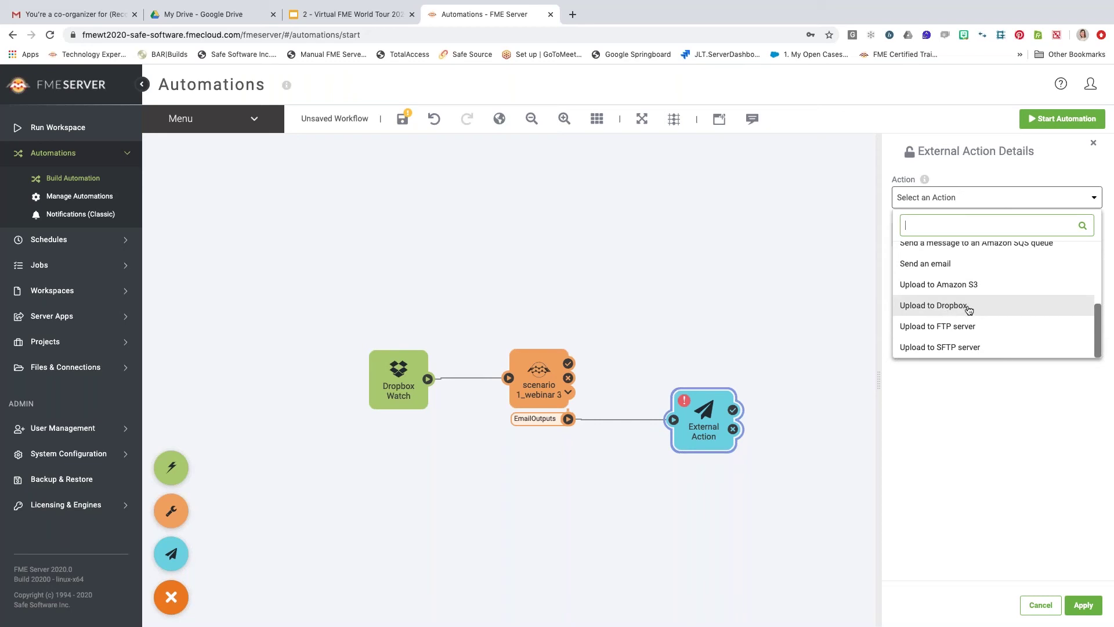
pyautogui.click(940, 264)
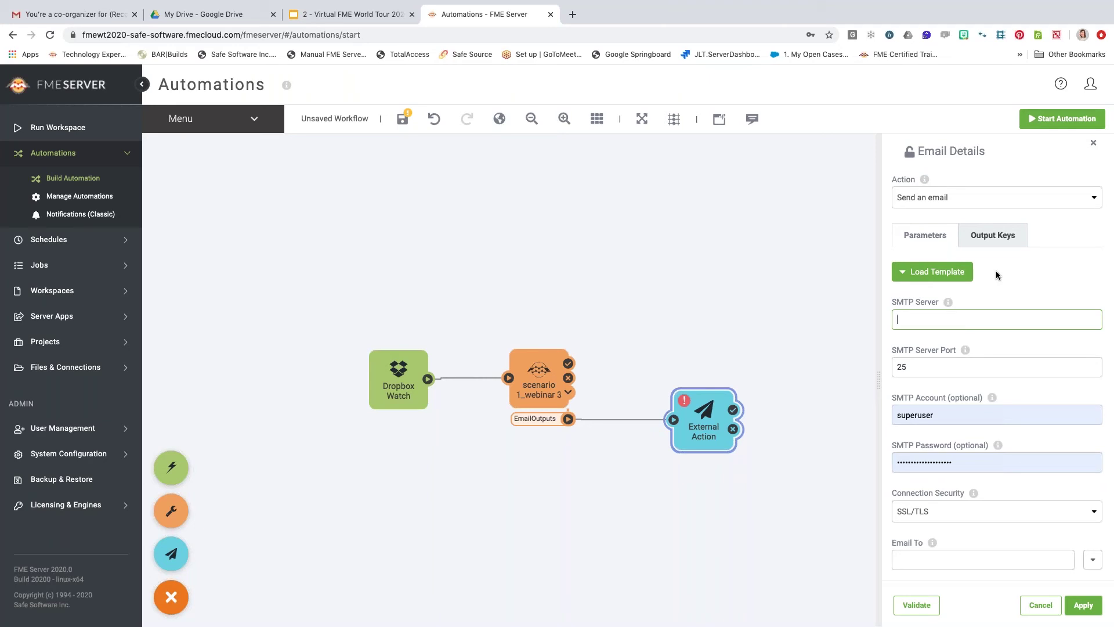
# Apply the Gmail provider template: smtp.gmail.com, port 465, SSL/TLS.
pyautogui.click(962, 274)
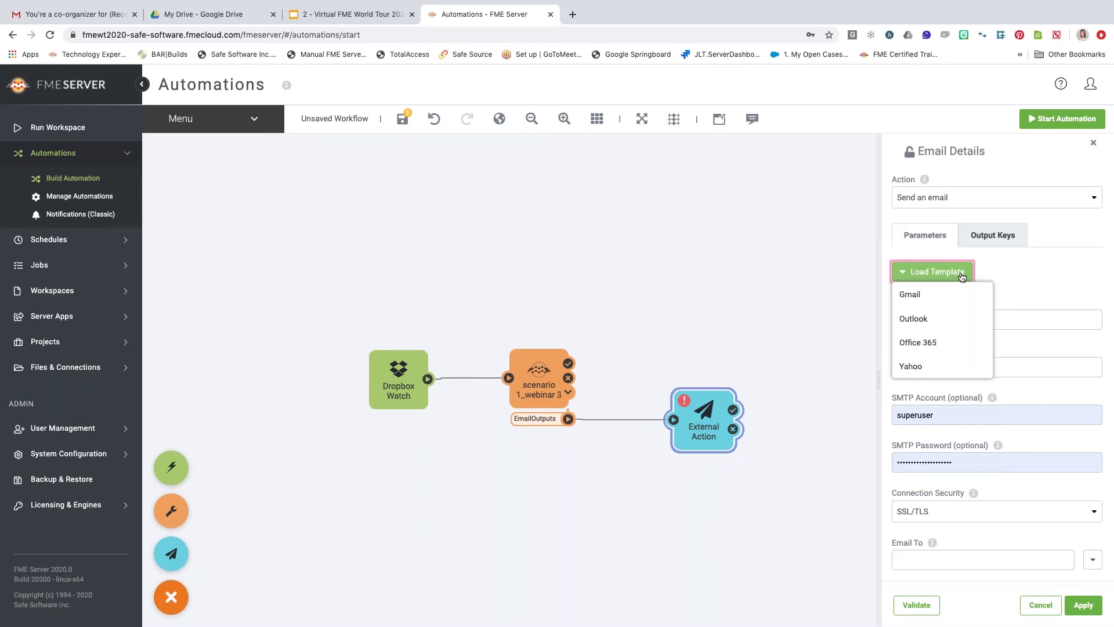
pyautogui.click(924, 299)
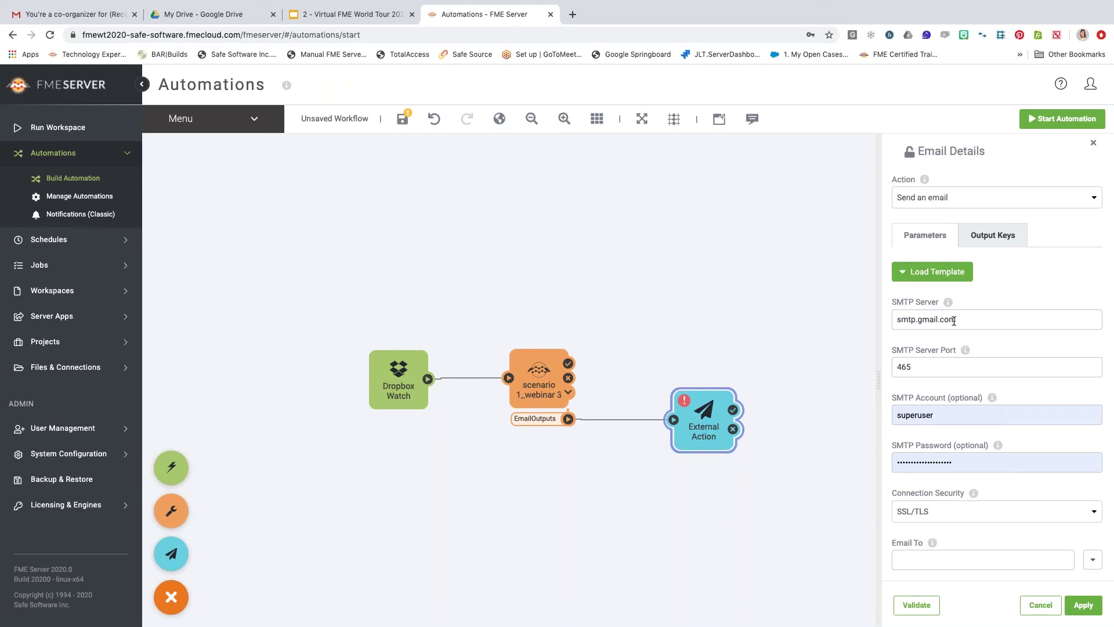
pyautogui.moveTo(941, 417); pyautogui.dragTo(911, 418)
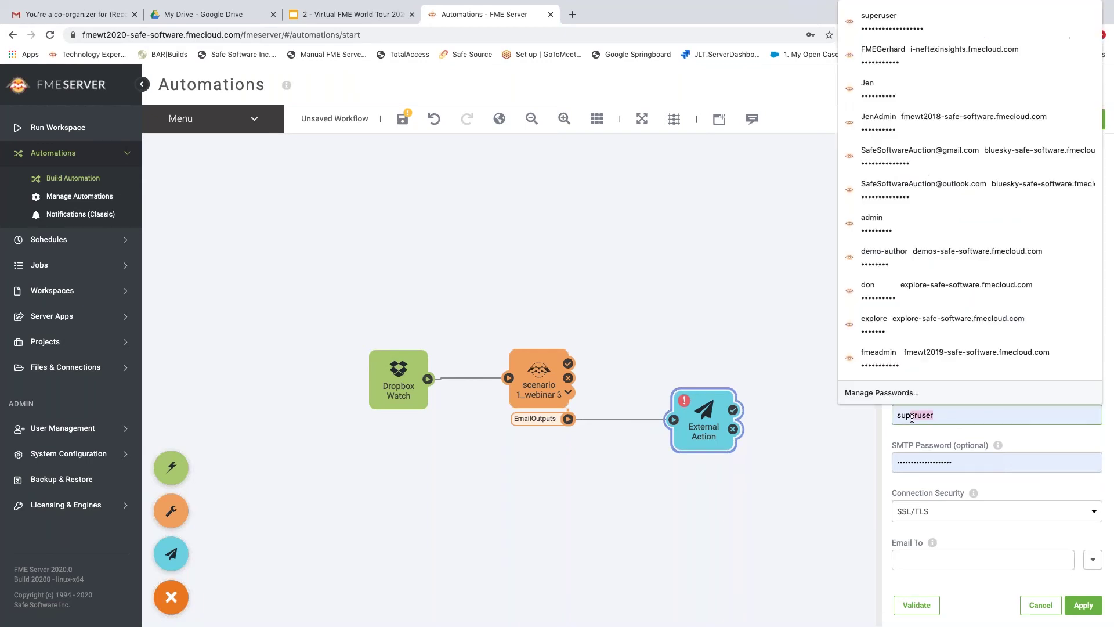
pyautogui.press('BackSpace')
pyautogui.press('BackSpace')
pyautogui.press('BackSpace')
pyautogui.press('BackSpace')
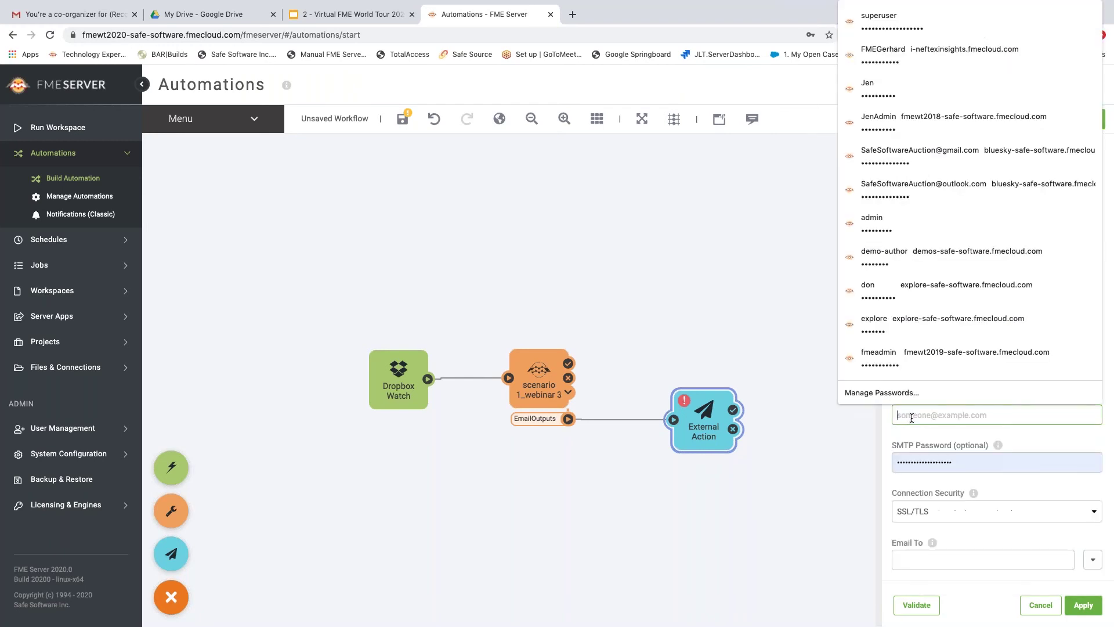
pyautogui.click(812, 474)
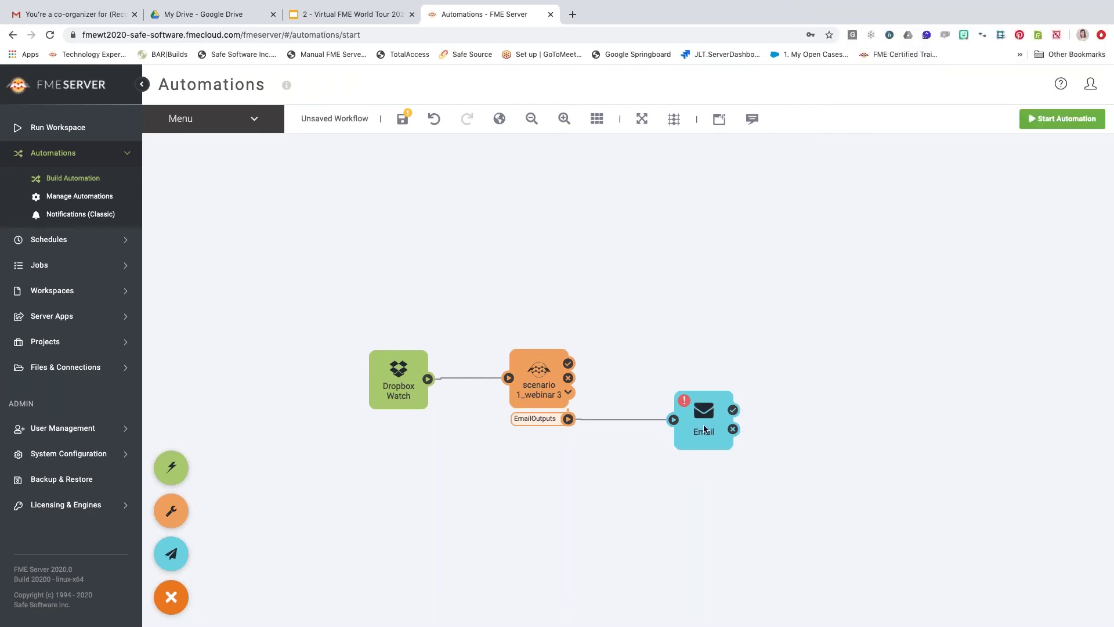
pyautogui.click(703, 410)
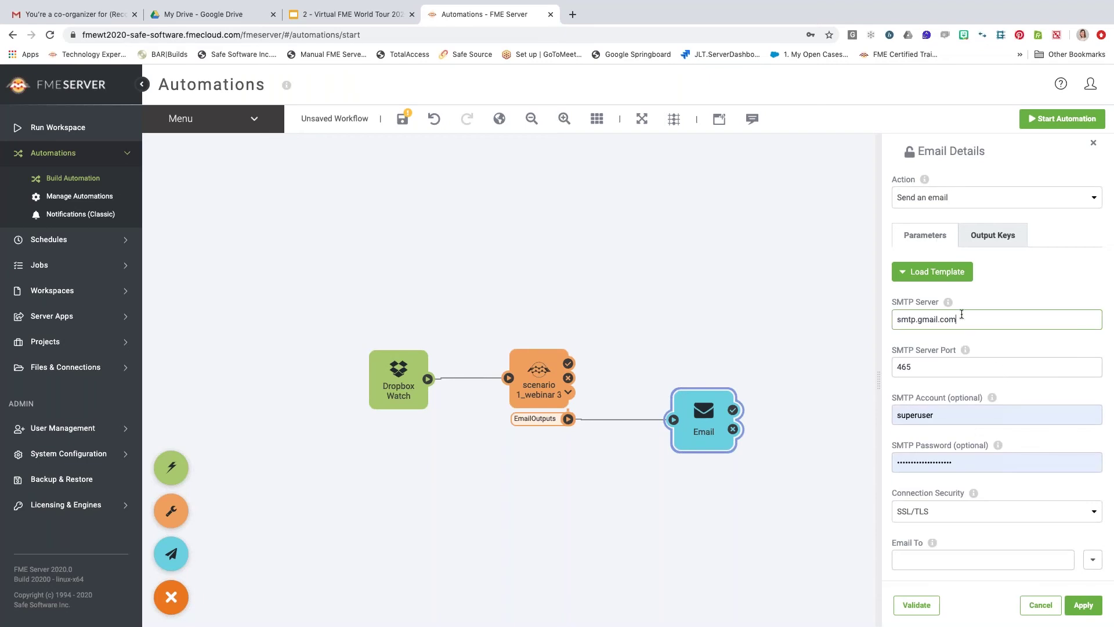
pyautogui.click(938, 276)
pyautogui.click(924, 300)
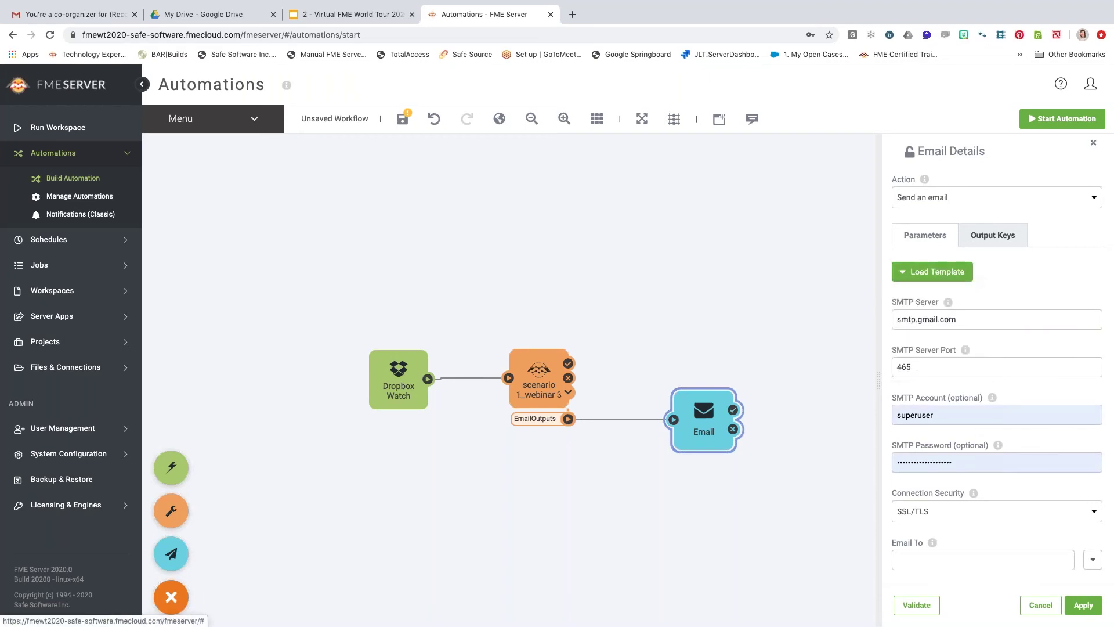
# Replace SMTP Account 'superuser' with the Gmail sender address.
pyautogui.click(949, 417)
pyautogui.click(869, 418)
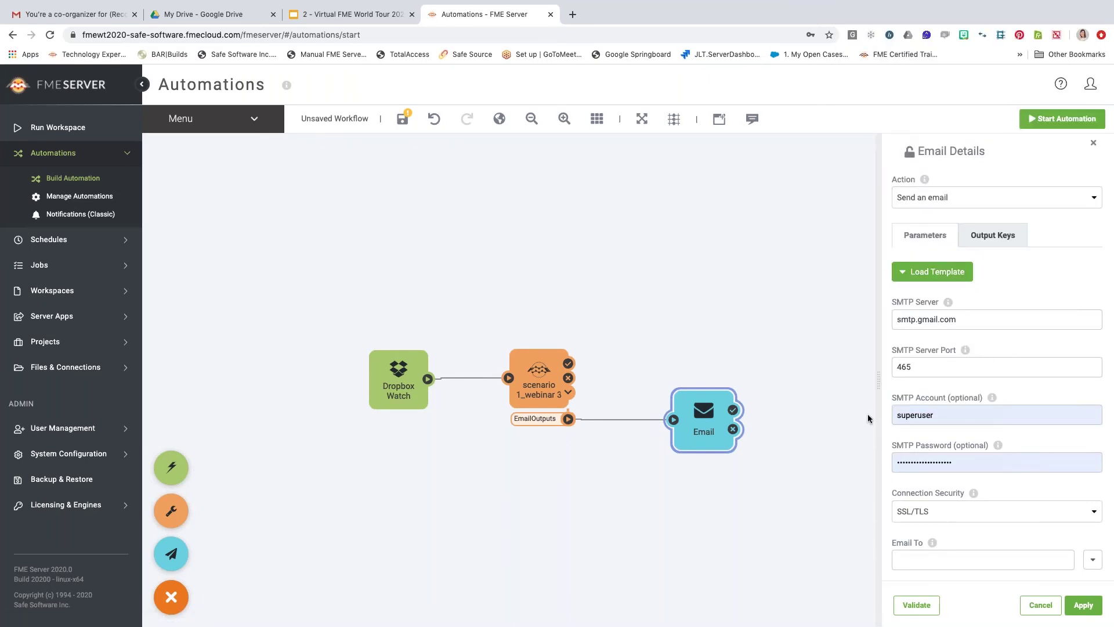
pyautogui.click(926, 416)
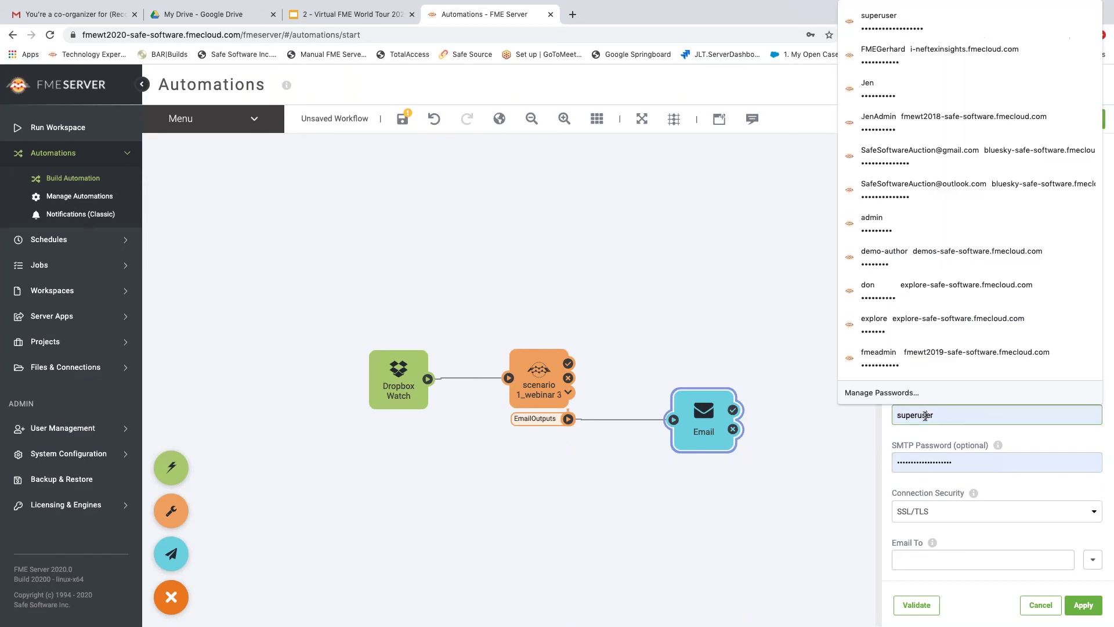
pyautogui.press('BackSpace')
pyautogui.press('BackSpace')
pyautogui.press('BackSpace')
pyautogui.press('BackSpace')
pyautogui.press('BackSpace')
pyautogui.press('BackSpace')
pyautogui.press('BackSpace')
pyautogui.press('BackSpace')
pyautogui.press('BackSpace')
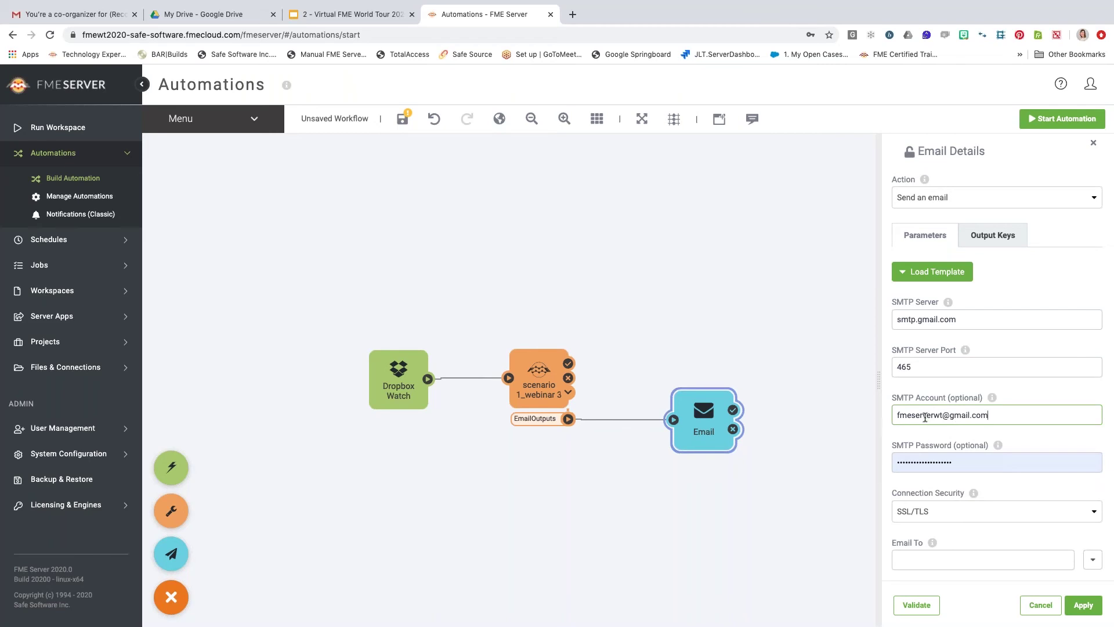
pyautogui.click(940, 415)
pyautogui.write('2020')
pyautogui.click(1009, 399)
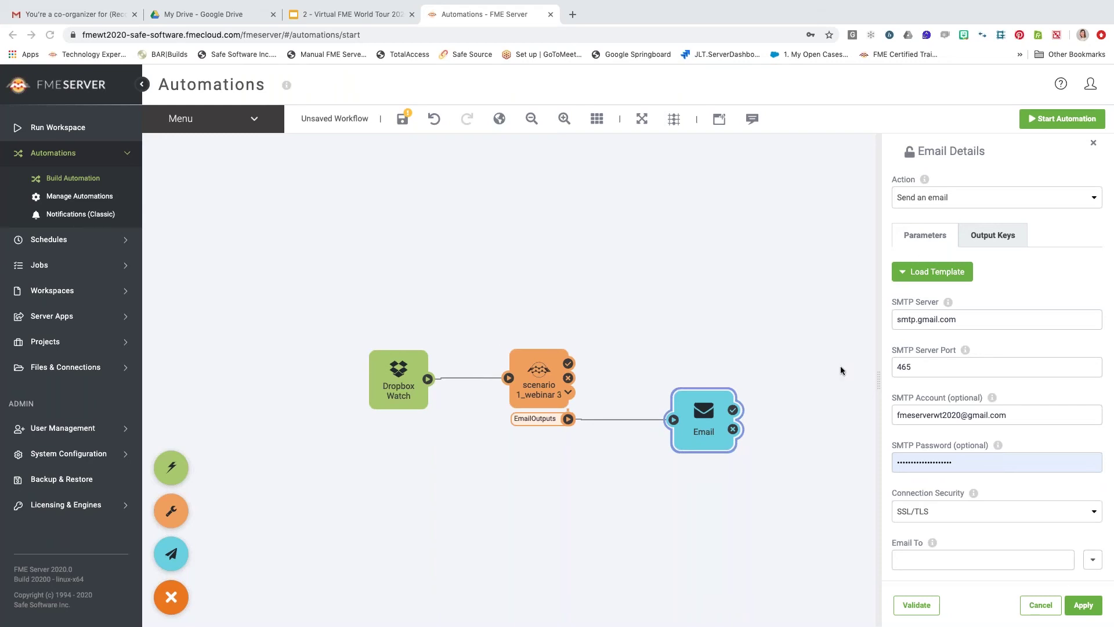
# Replace the SMTP Password with the Gmail account's password.
pyautogui.click(968, 466)
pyautogui.doubleClick(968, 466)
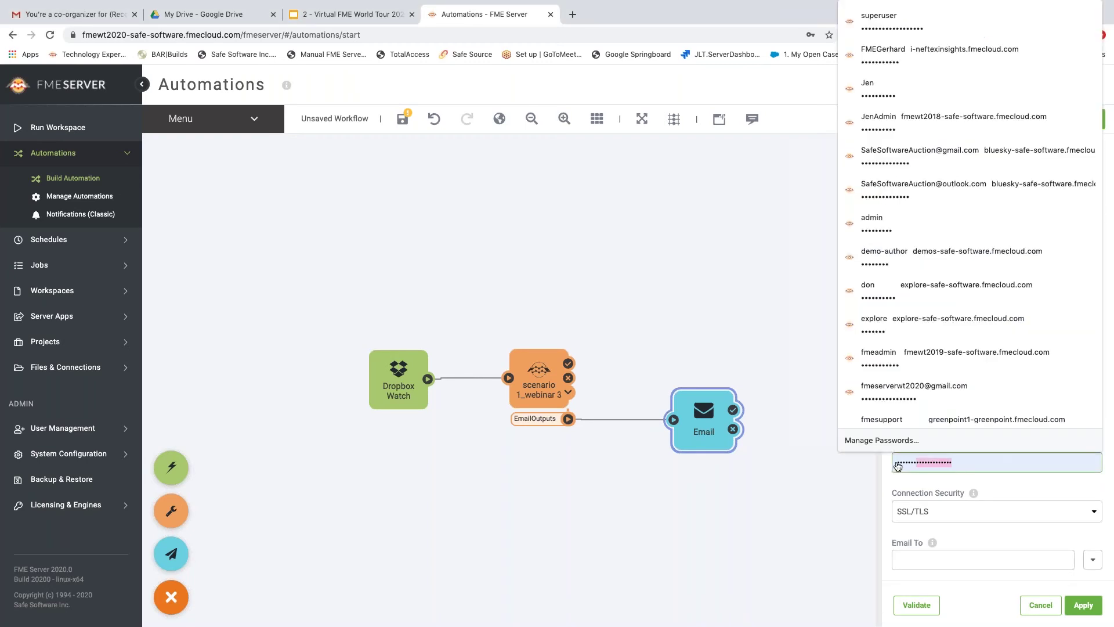
pyautogui.press('BackSpace')
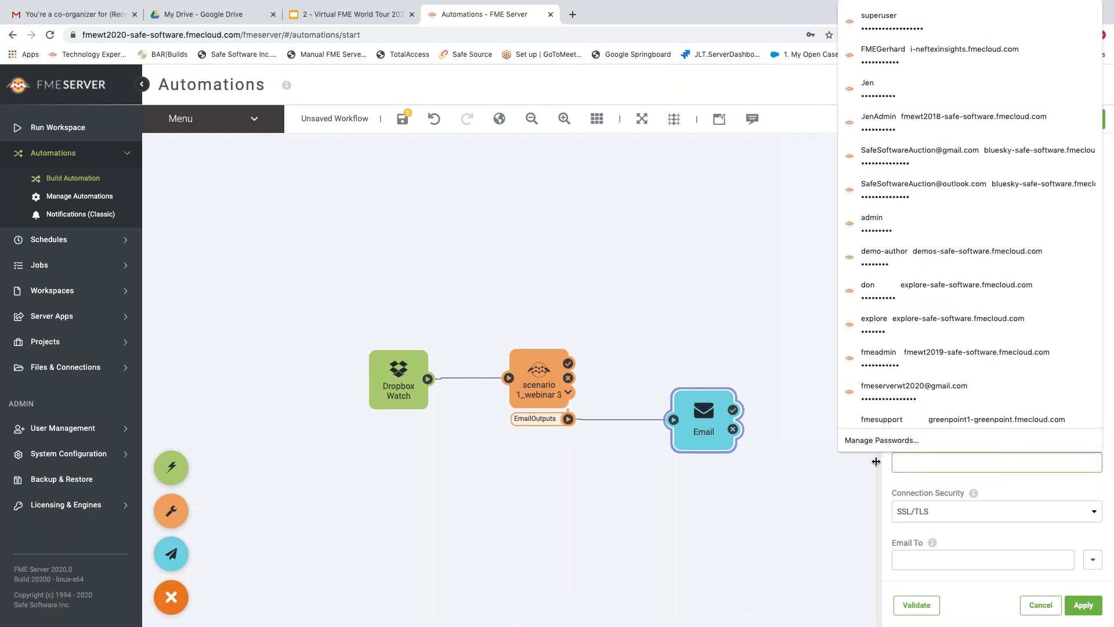
pyautogui.press('super+v')
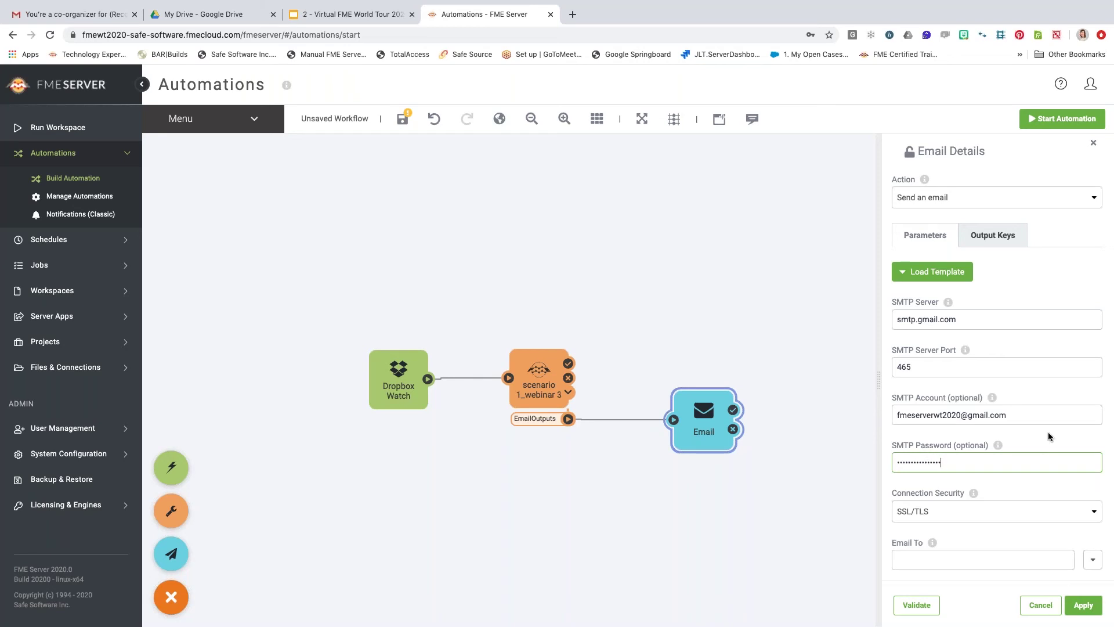
pyautogui.moveTo(1017, 414); pyautogui.dragTo(881, 413)
pyautogui.hotkey('ctrl', 'c')
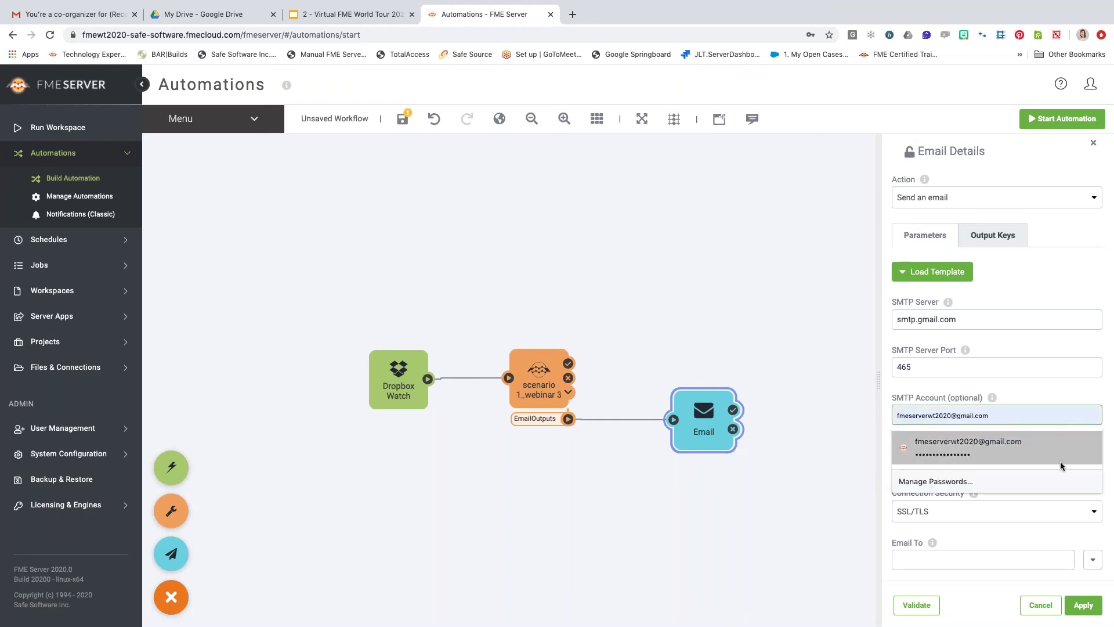
pyautogui.click(1067, 395)
pyautogui.scroll(-2, 1065, 394)
# Fill in the recipient address and paste the Gmail sender address.
pyautogui.scroll(-3, 1065, 393)
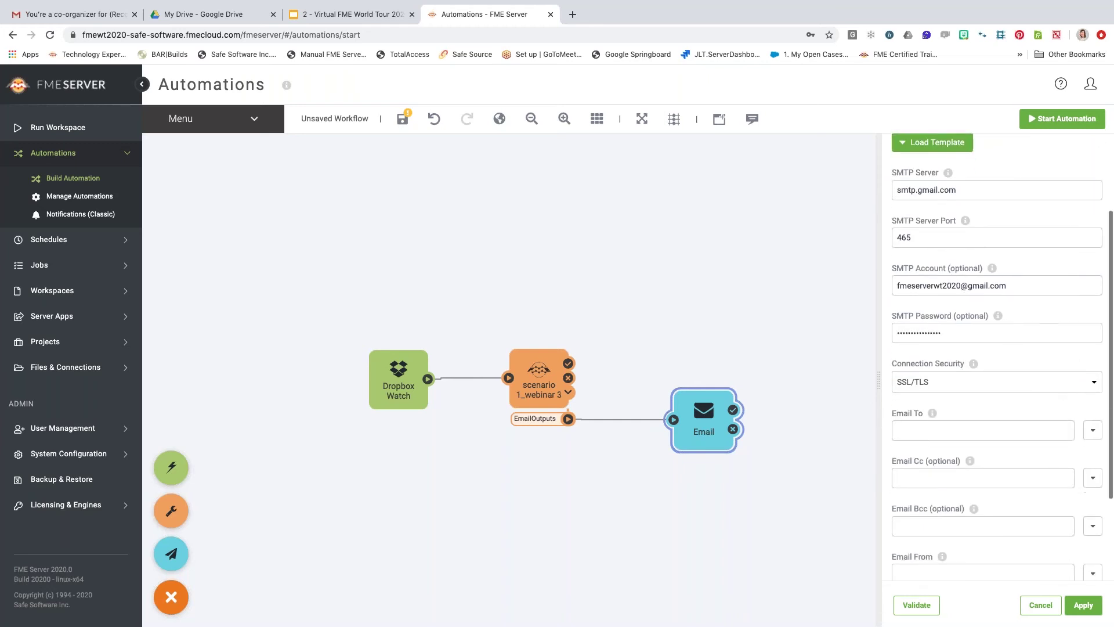
pyautogui.click(944, 297)
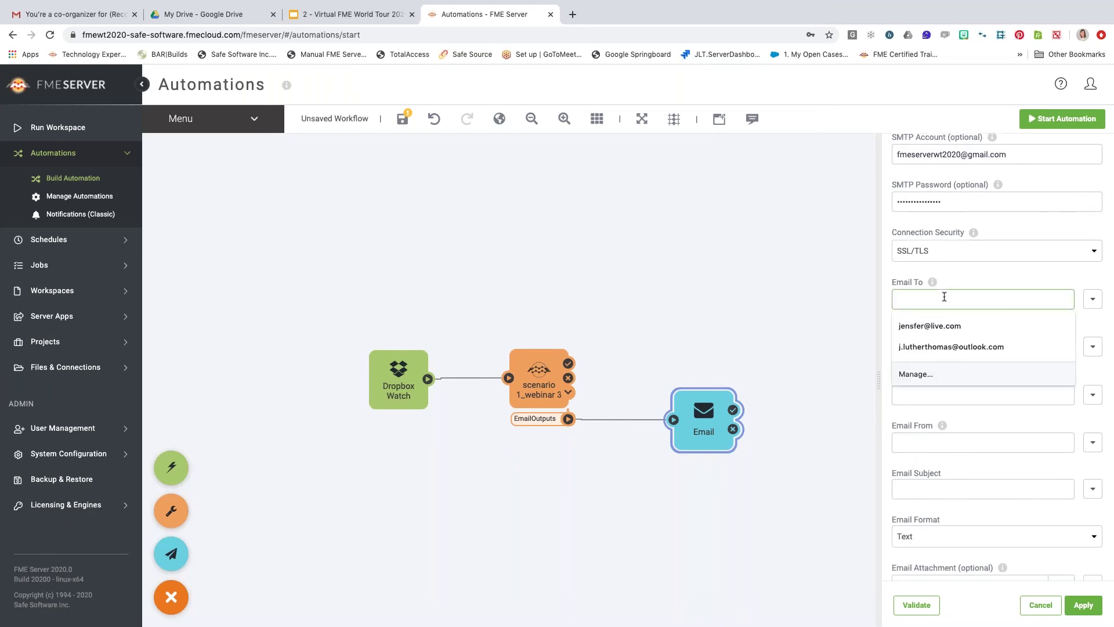
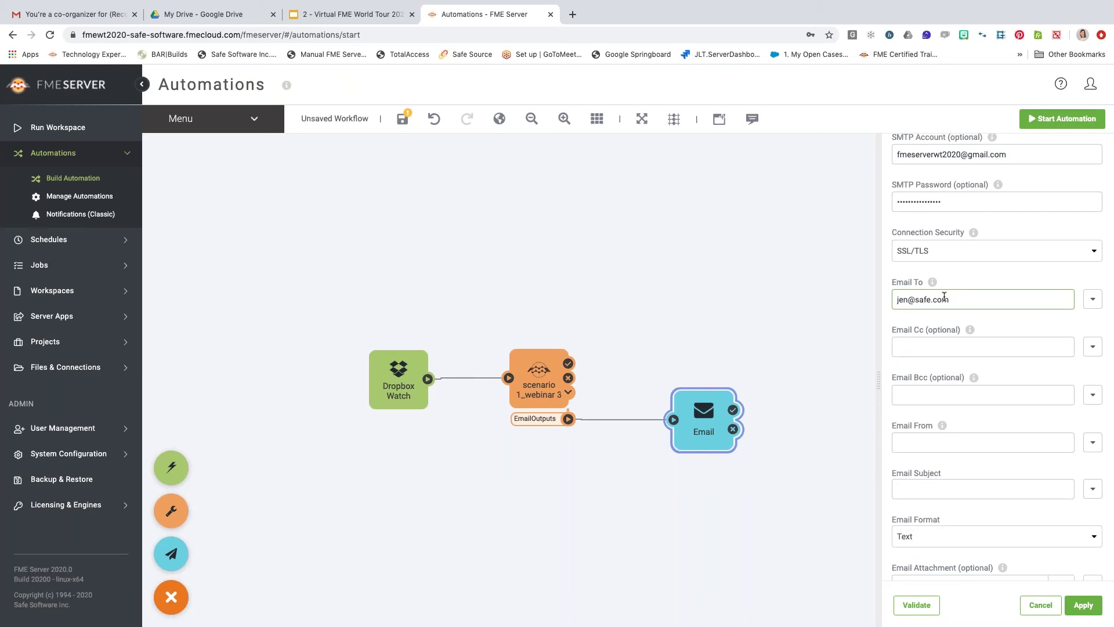
pyautogui.click(929, 445)
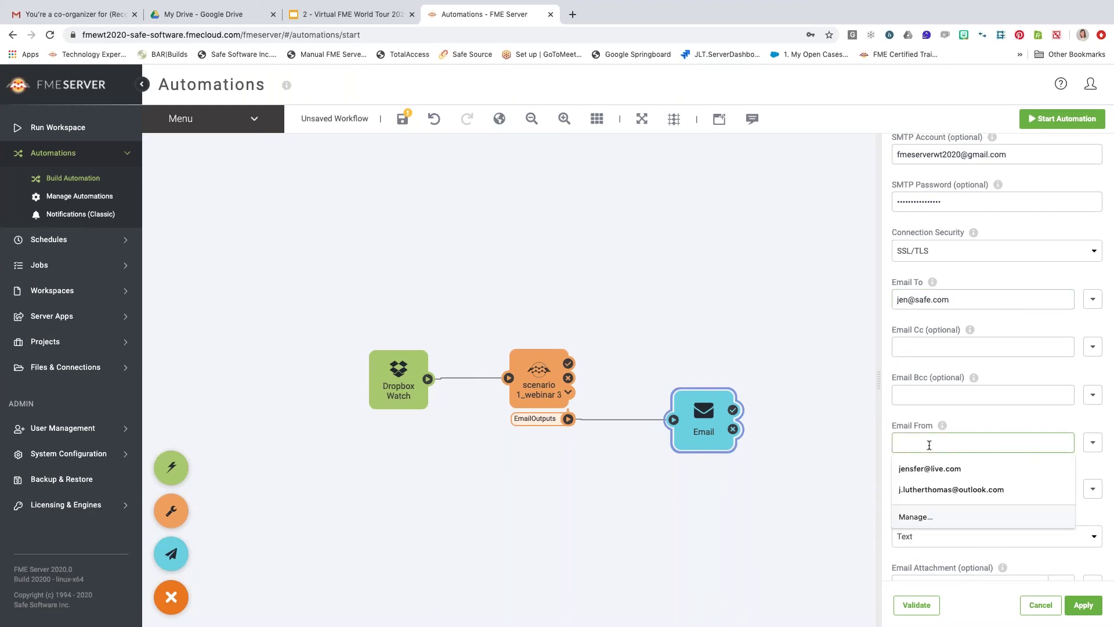
pyautogui.hotkey('ctrl', 'v')
pyautogui.click(962, 427)
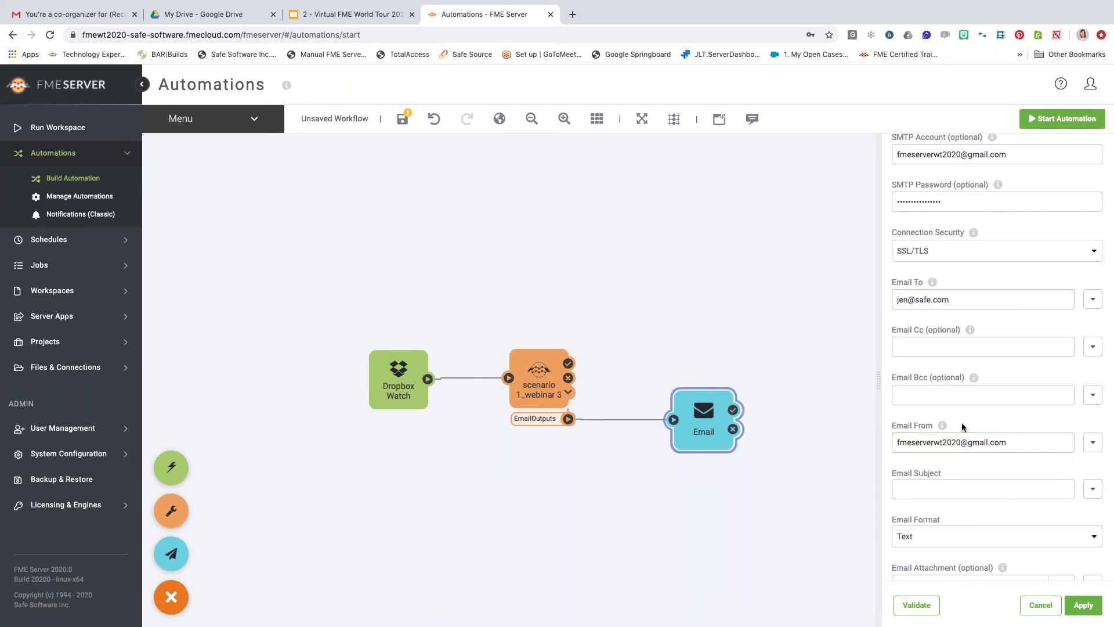
pyautogui.scroll(2, 963, 427)
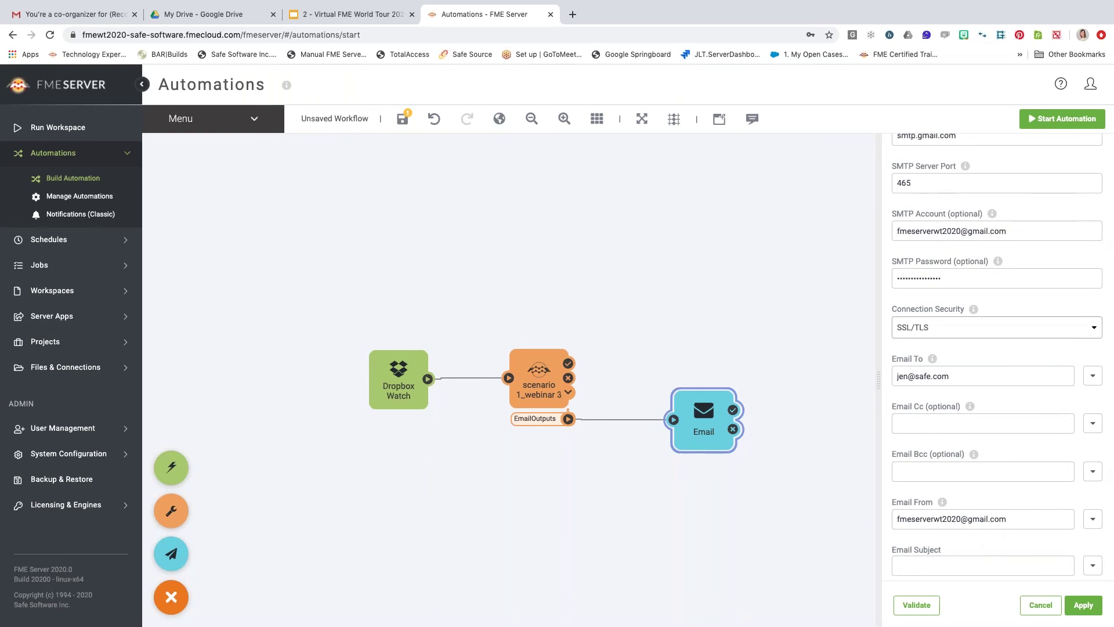
pyautogui.scroll(-4, 985, 485)
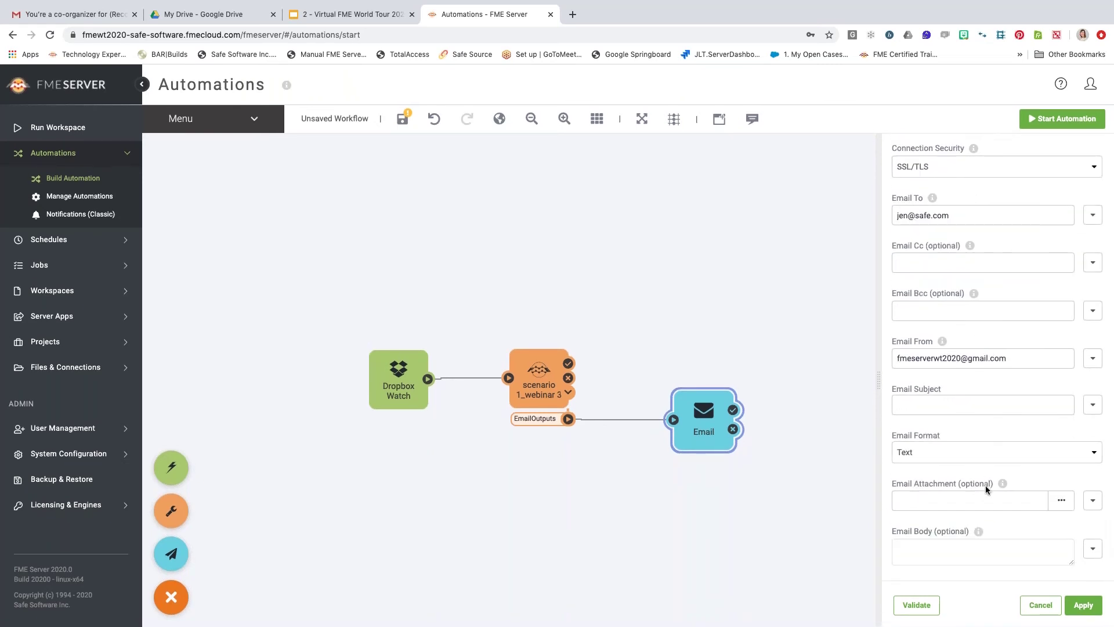
# Map the subject to the workspace's email_subject output and set the format to HTML.
pyautogui.click(917, 407)
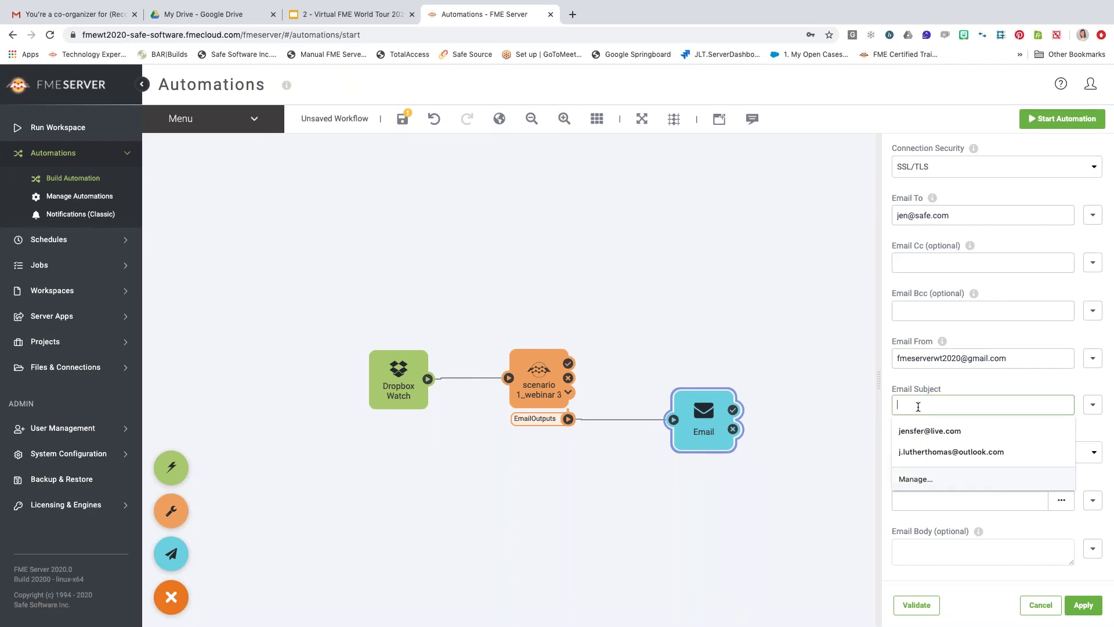
pyautogui.click(945, 382)
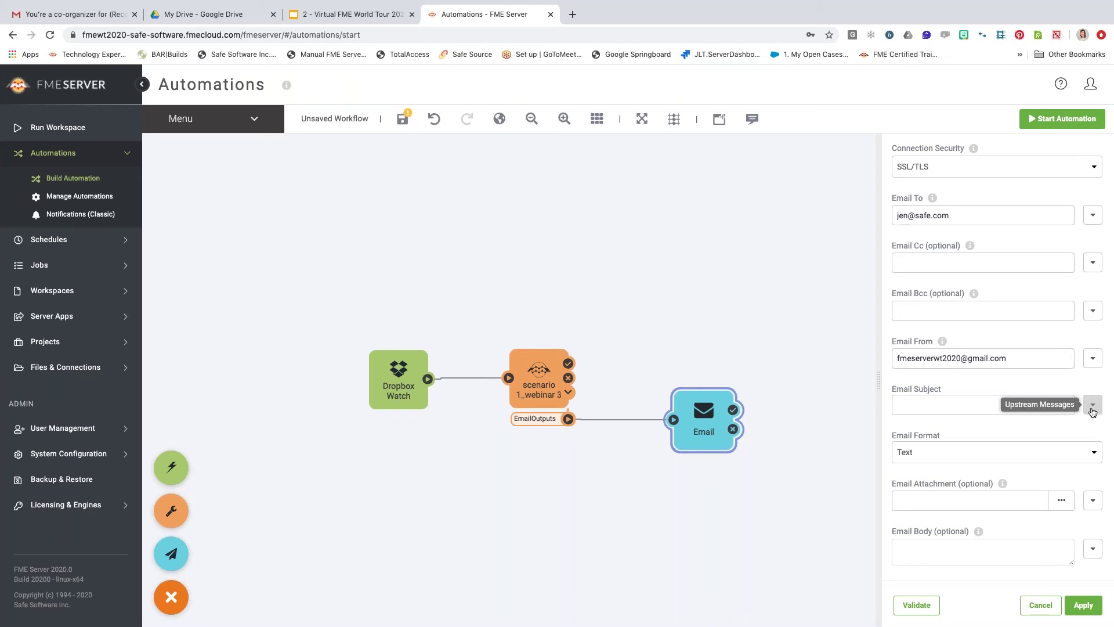
pyautogui.click(1093, 412)
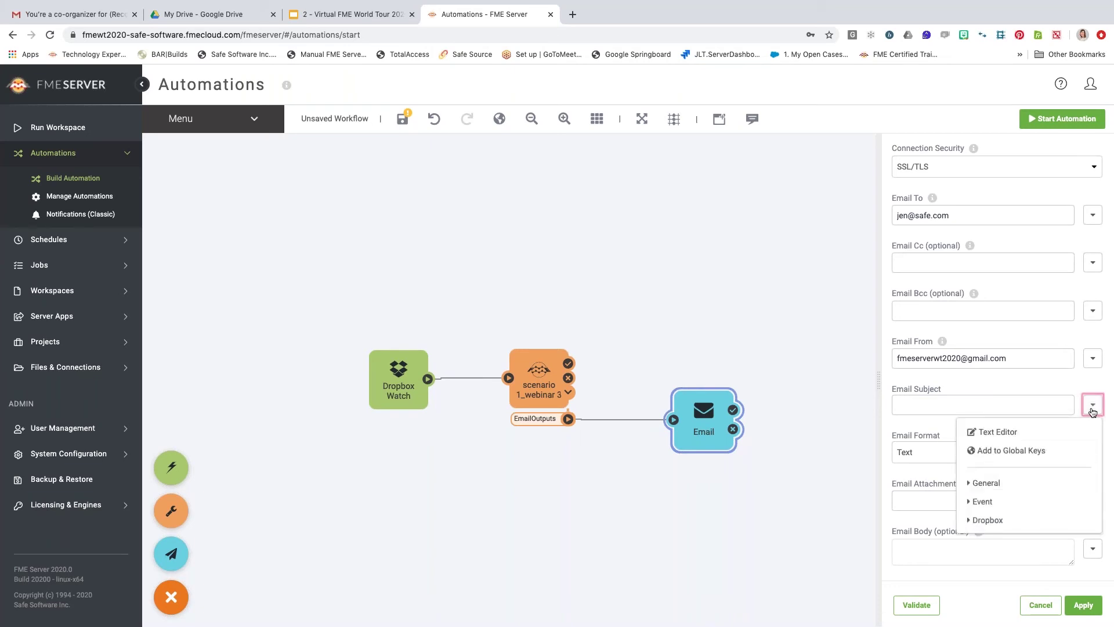
pyautogui.scroll(-1, 987, 482)
pyautogui.click(1001, 519)
pyautogui.scroll(-1, 1000, 520)
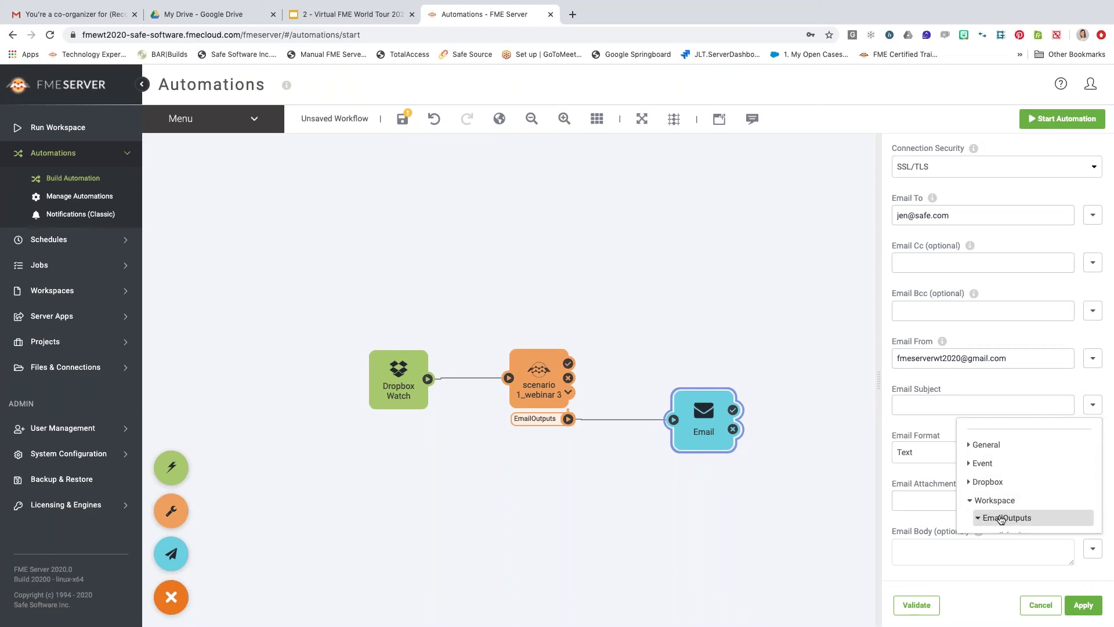
pyautogui.scroll(-3, 1001, 518)
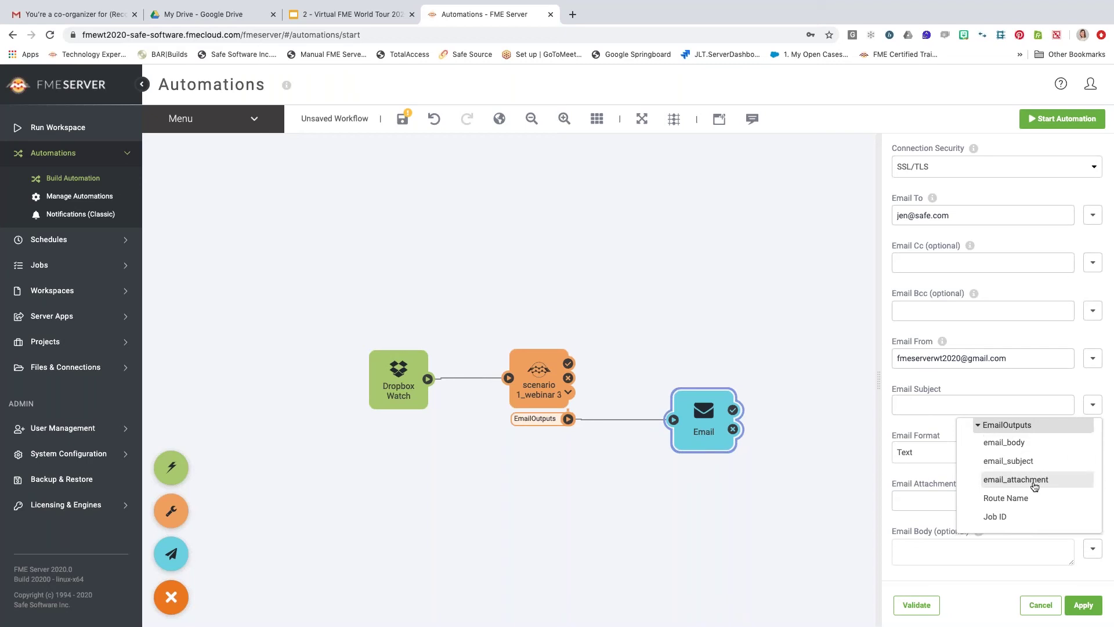
pyautogui.click(1013, 462)
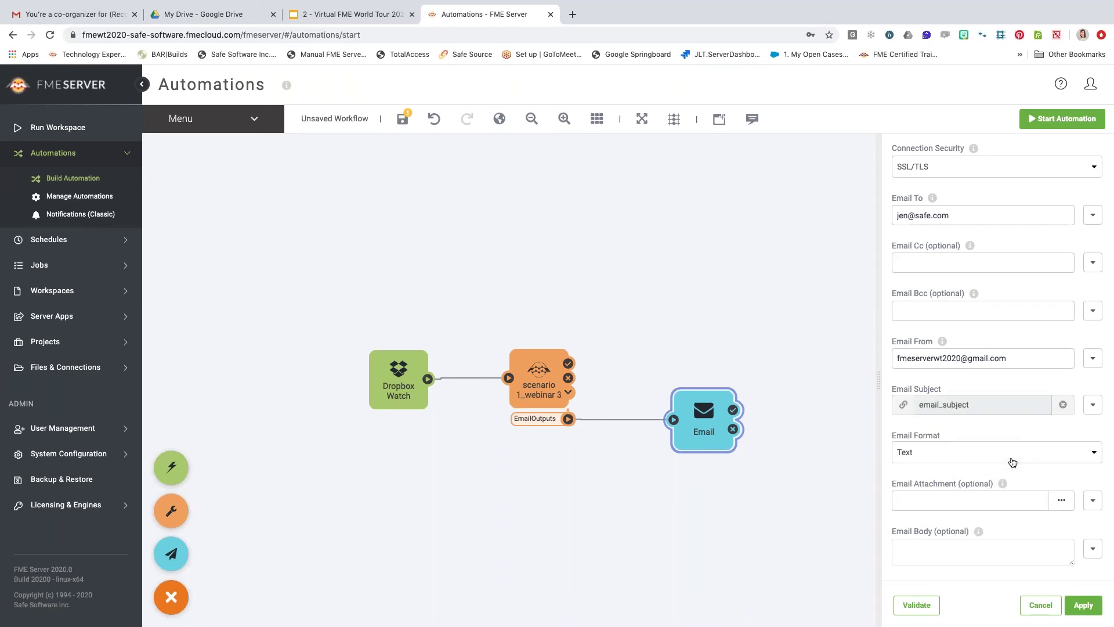
pyautogui.click(1012, 461)
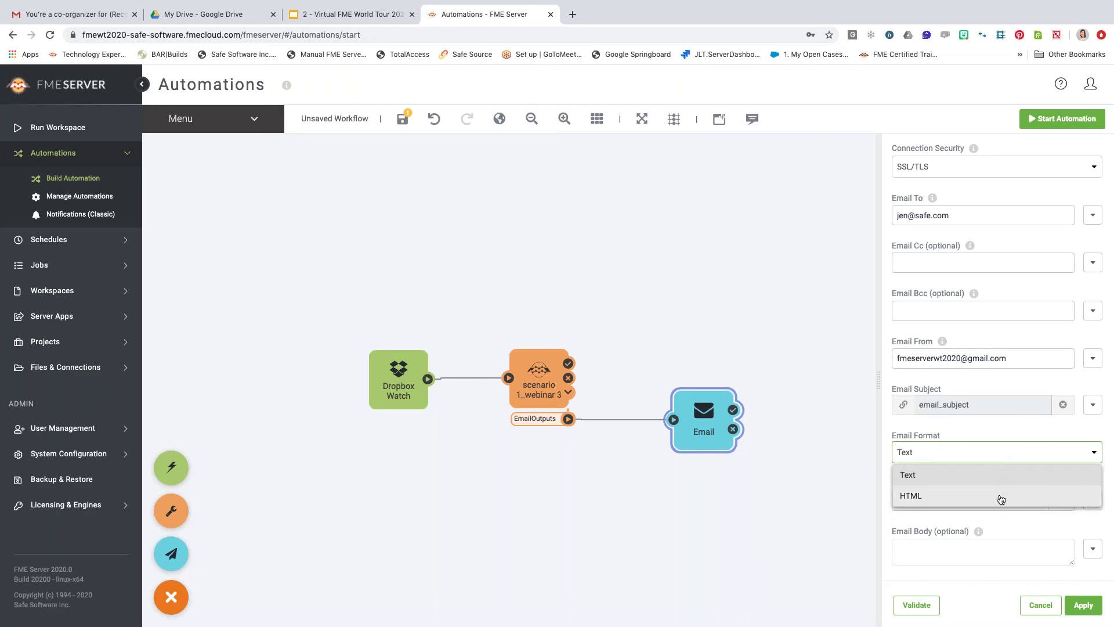
pyautogui.click(1001, 497)
# Map the attachment to EmailOutputs email_attachment, then begin setting the email body.
pyautogui.click(963, 500)
pyautogui.click(1093, 501)
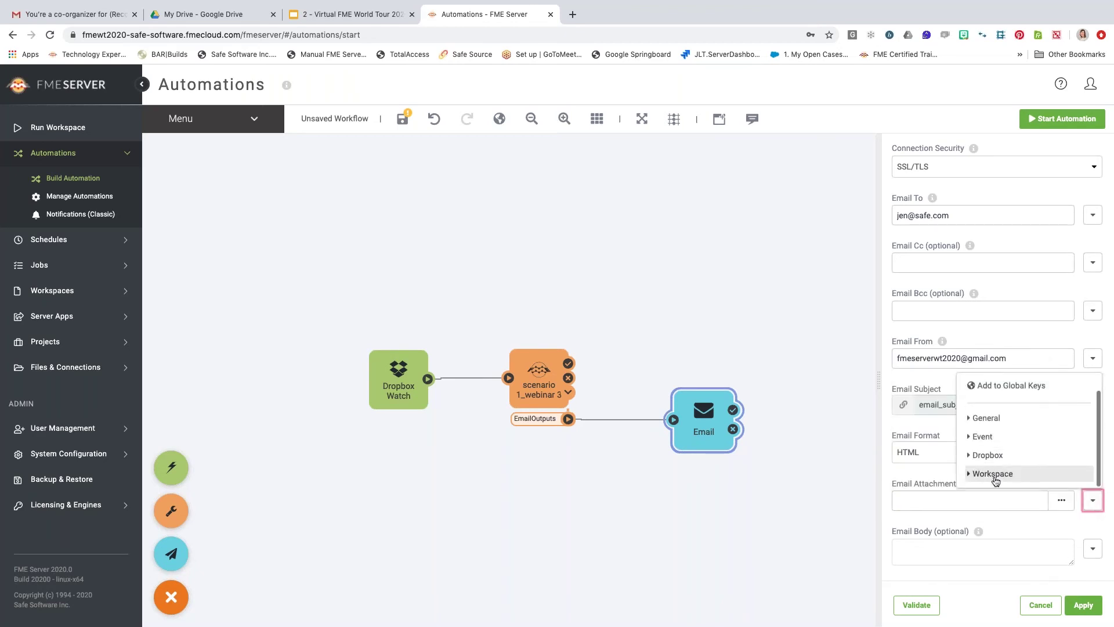
pyautogui.click(995, 474)
pyautogui.click(996, 475)
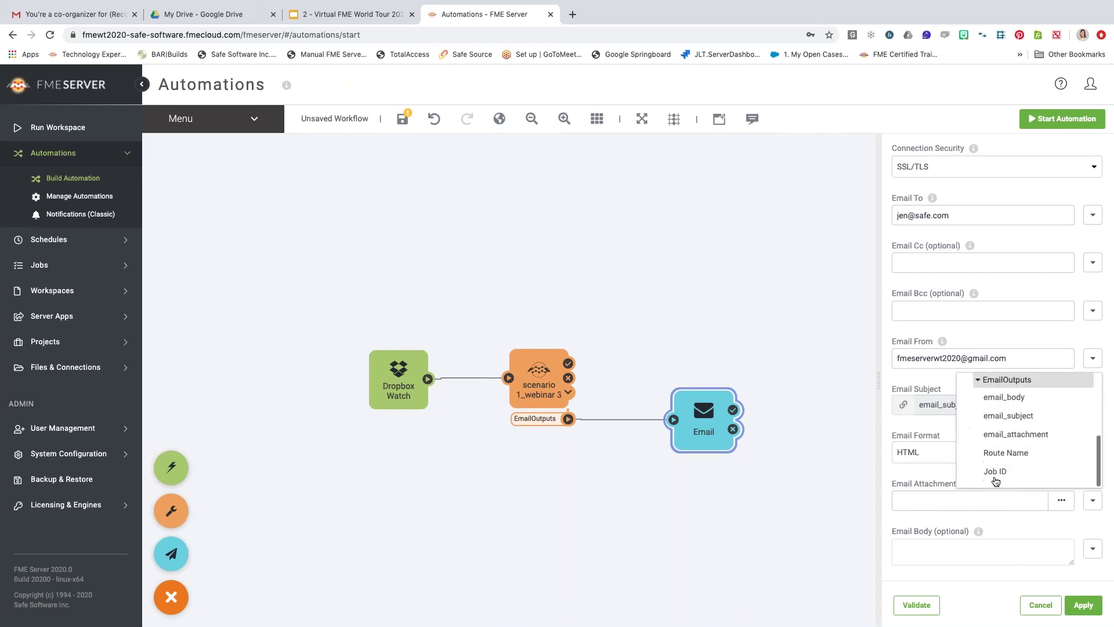
pyautogui.click(994, 435)
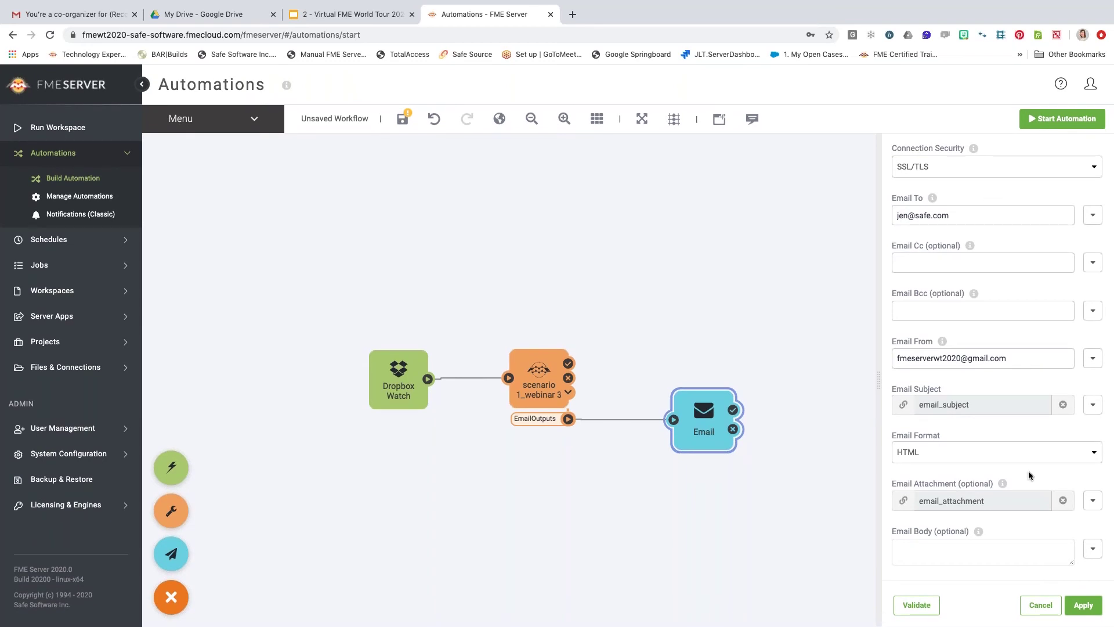
pyautogui.click(924, 561)
pyautogui.click(1092, 548)
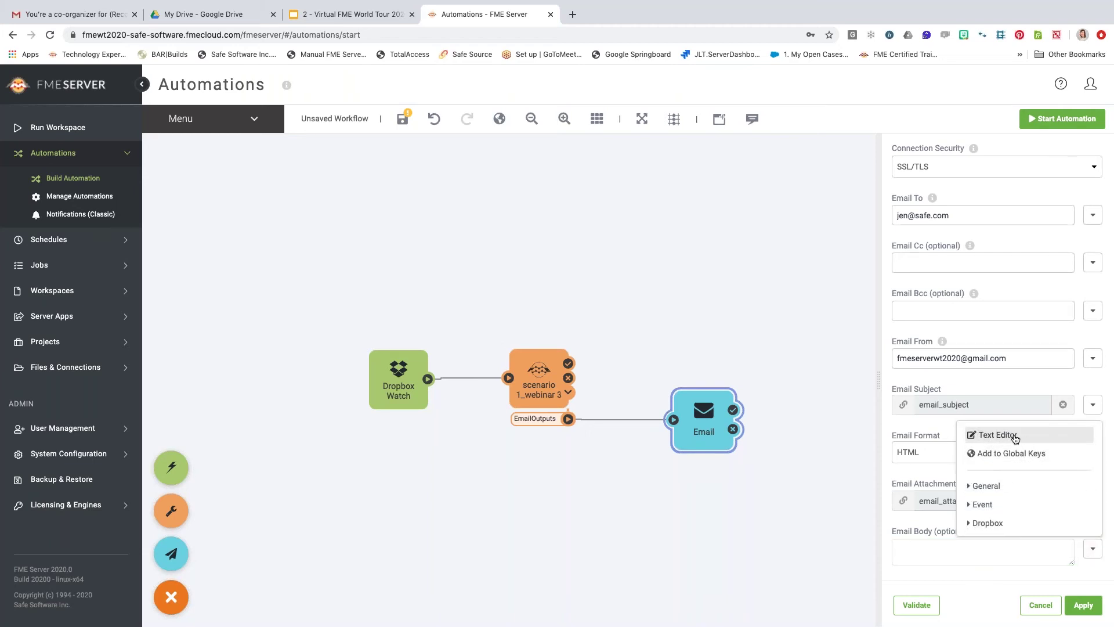
# Make the email body a short greeting plus Workspace > EmailOutputs > email_body, then validate.
pyautogui.click(1015, 435)
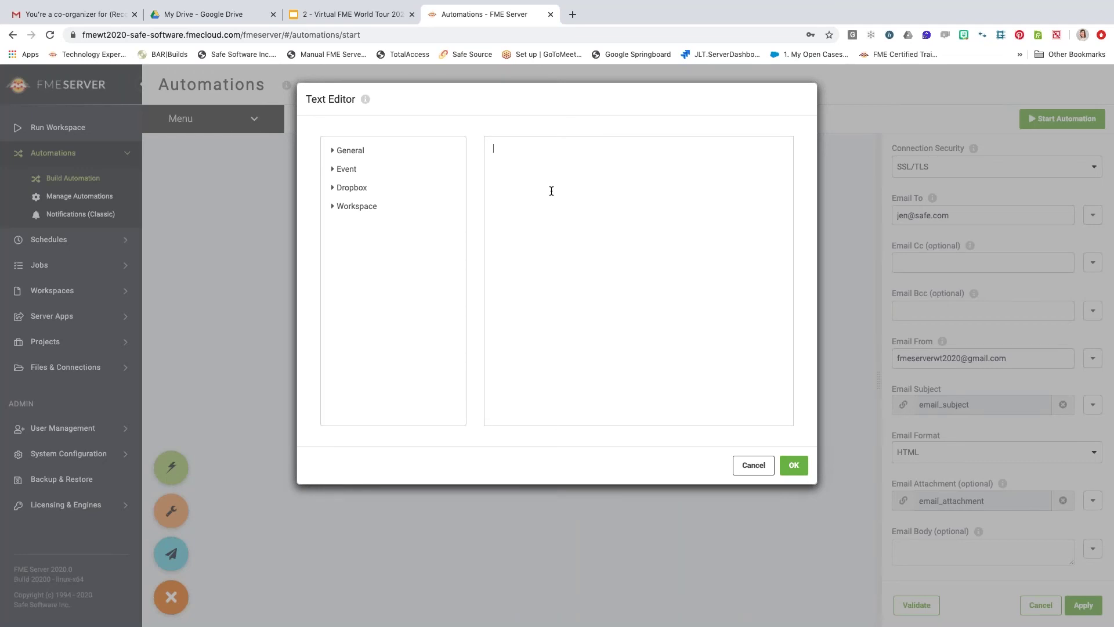
pyautogui.write('Hi Jen')
pyautogui.click(350, 154)
pyautogui.click(350, 153)
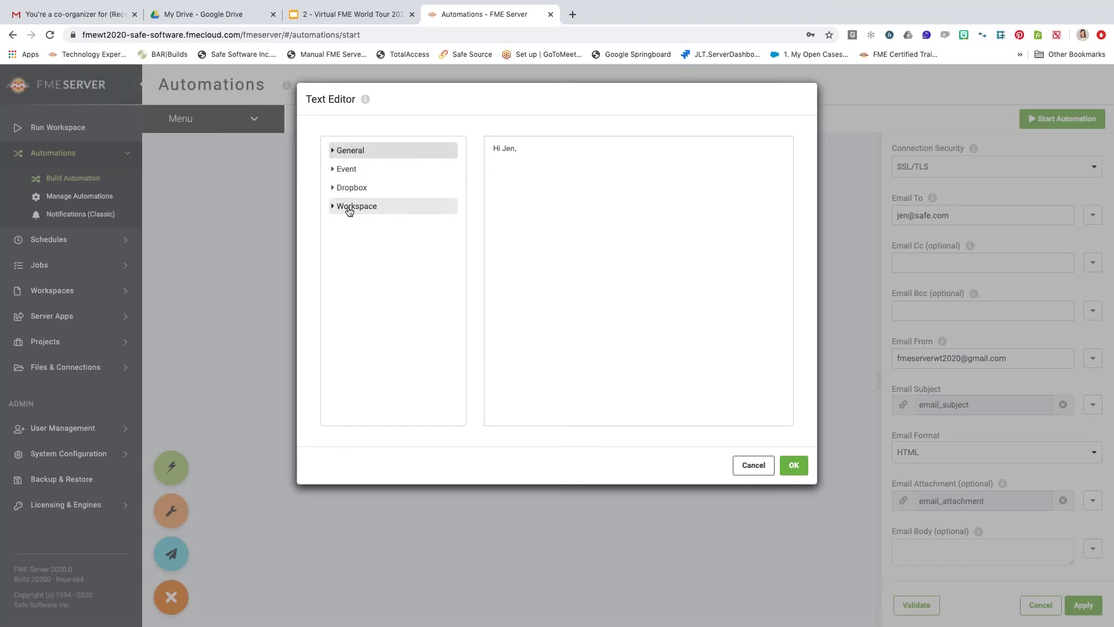
pyautogui.click(348, 206)
pyautogui.click(360, 223)
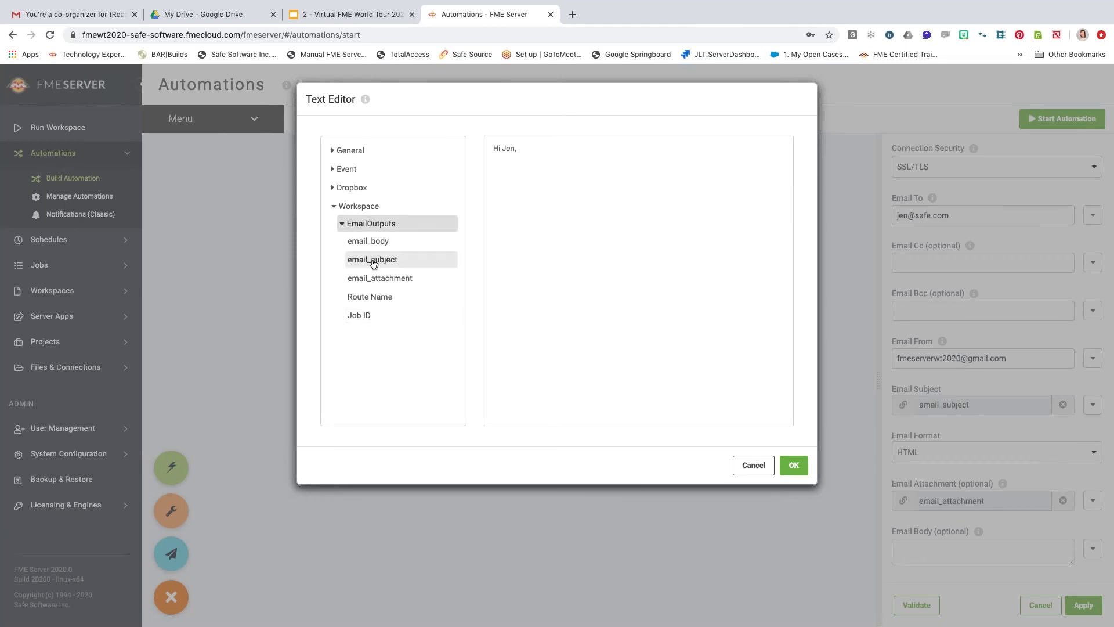
pyautogui.click(374, 244)
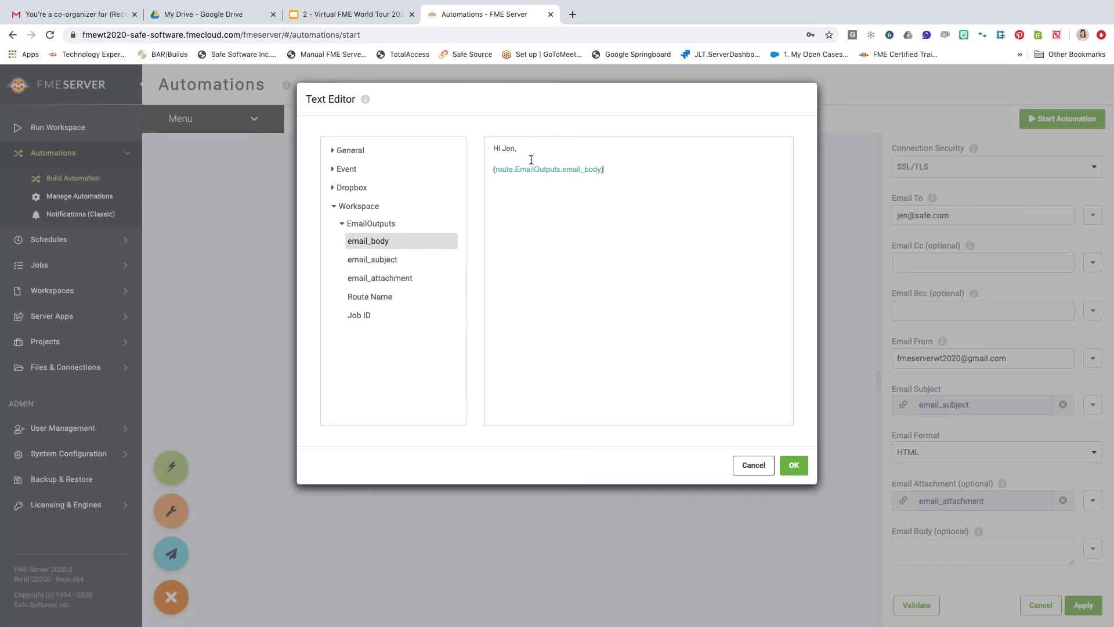
pyautogui.click(790, 467)
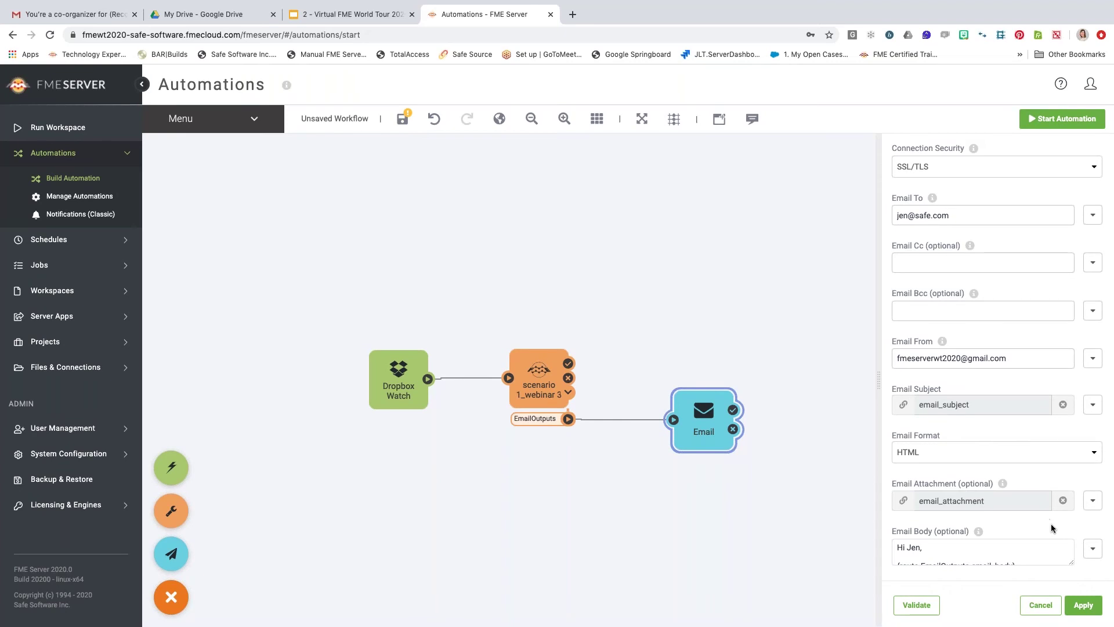
pyautogui.click(916, 605)
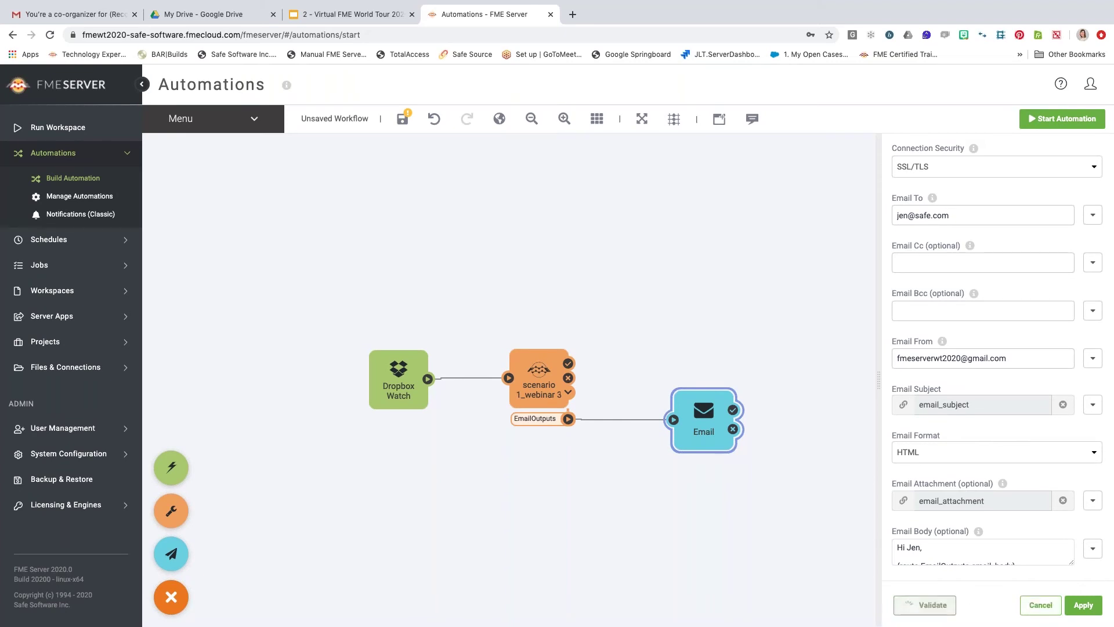
# Replace the SMTP Account value with the sender's Gmail address.
pyautogui.scroll(6, 1032, 325)
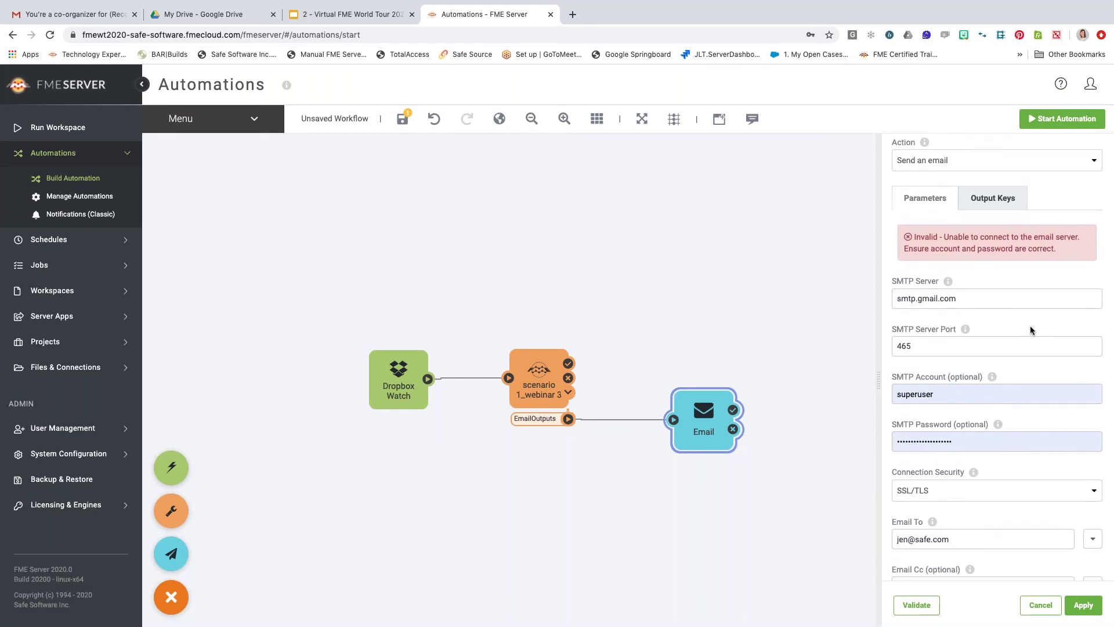
pyautogui.scroll(-1, 1032, 330)
pyautogui.doubleClick(935, 364)
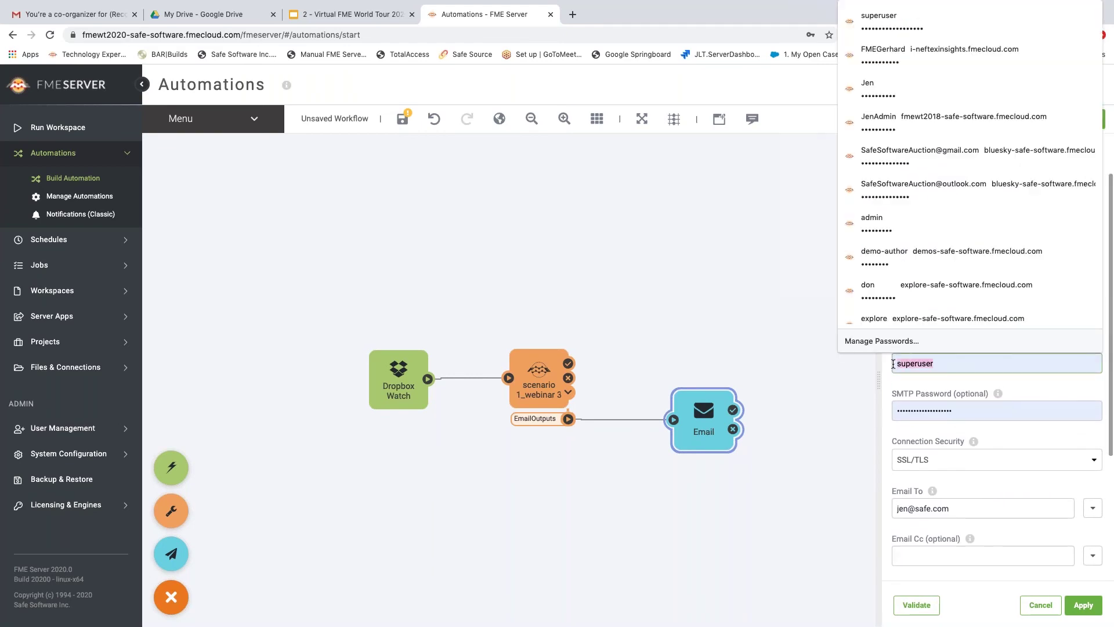
pyautogui.press('BackSpace')
pyautogui.press('super+v')
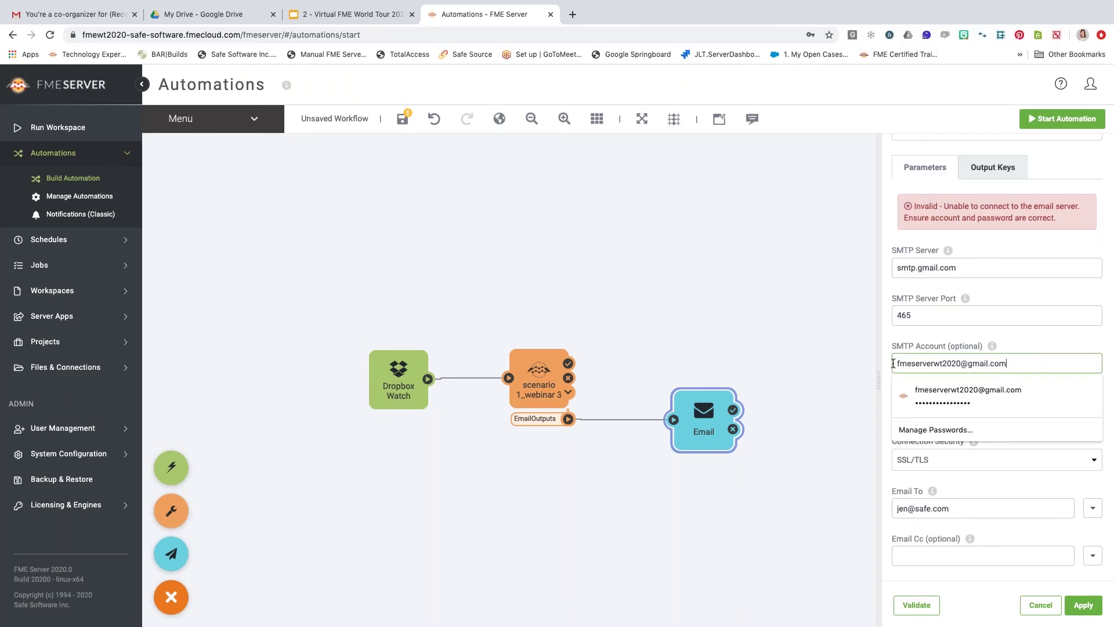
pyautogui.click(1032, 344)
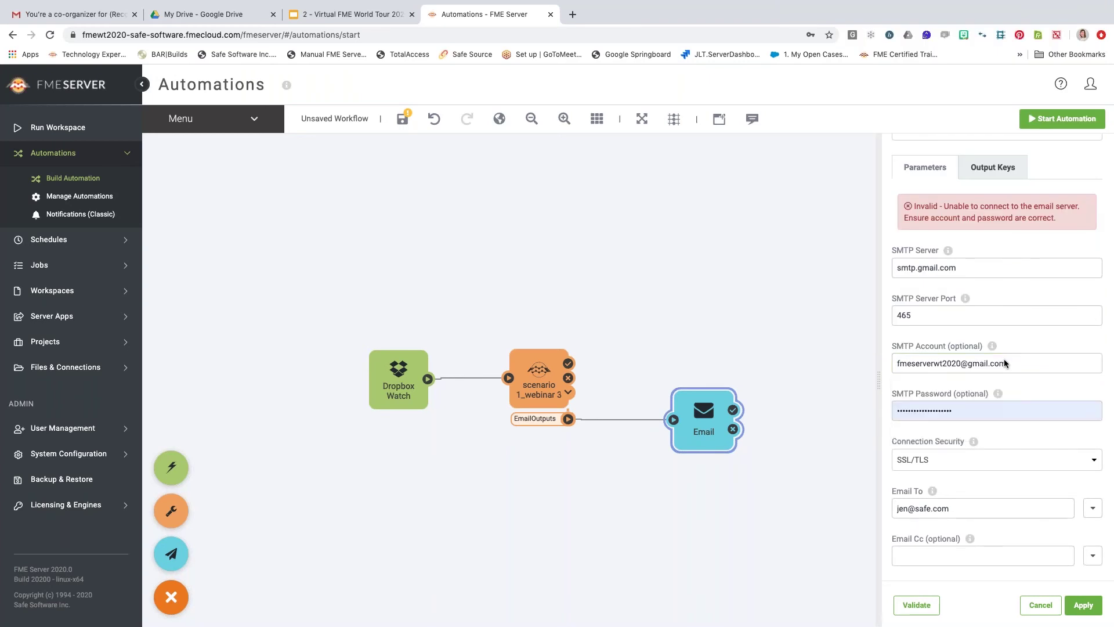
# Validate the email settings, which still report a failure to connect to the email server.
pyautogui.scroll(-3, 950, 450)
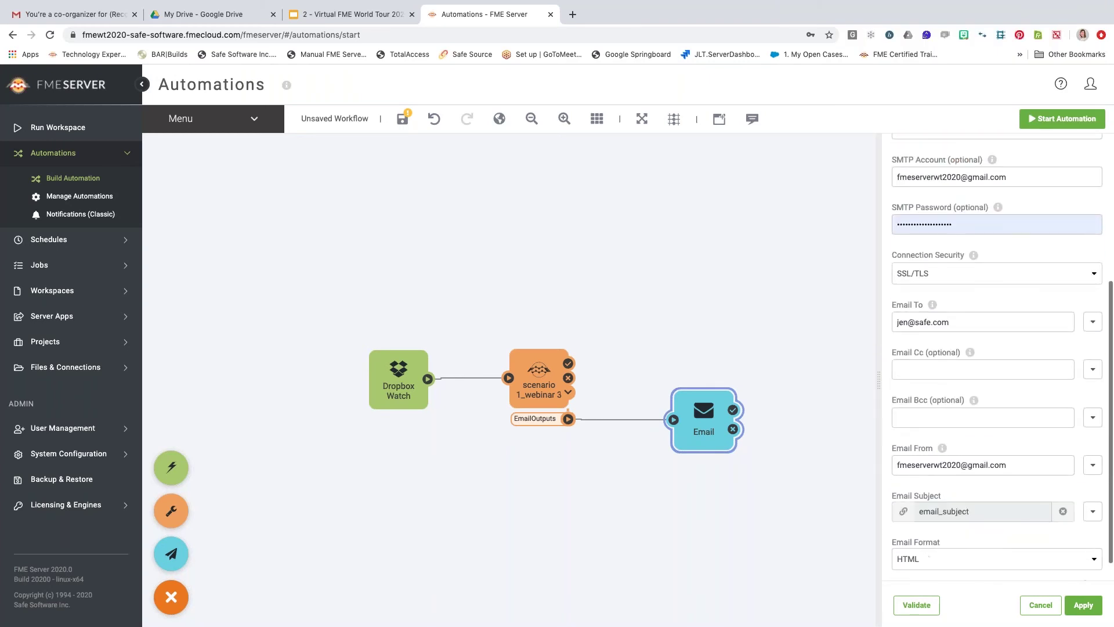
pyautogui.click(921, 603)
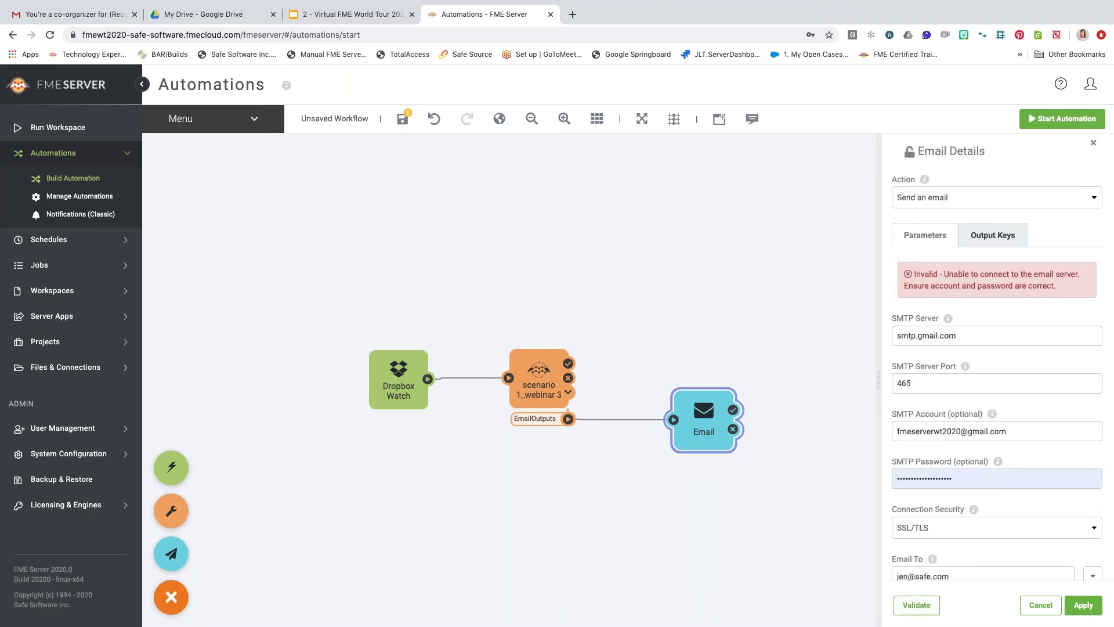
pyautogui.scroll(-5, 963, 373)
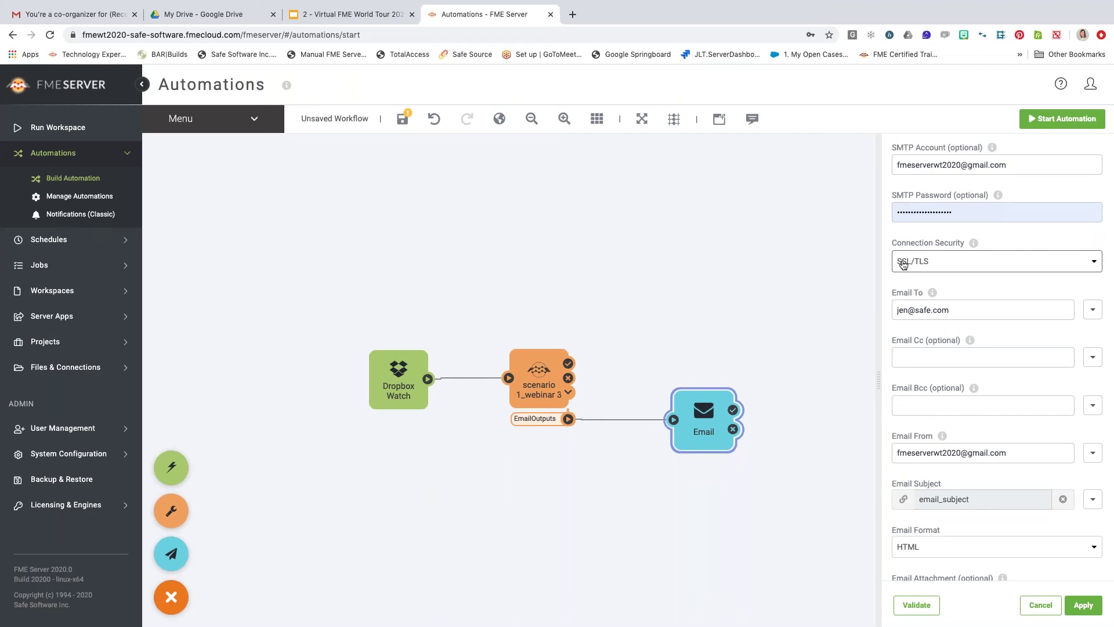
pyautogui.scroll(5, 997, 372)
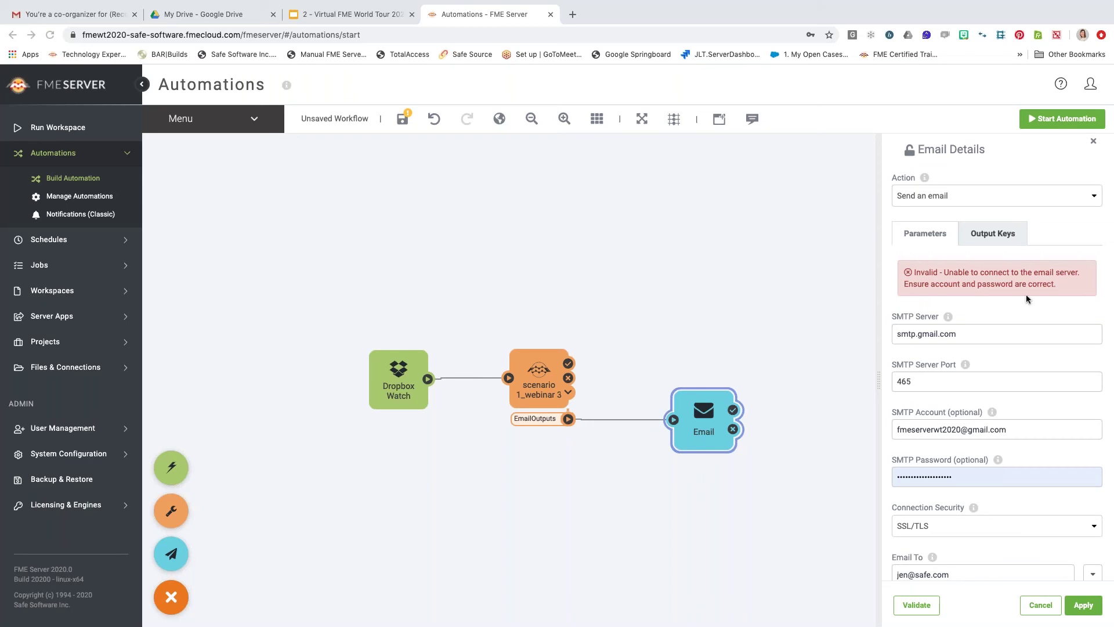
# Replace the SMTP Password with the saved account password.
pyautogui.click(965, 481)
pyautogui.hotkey('ctrl', 'a')
pyautogui.press('BackSpace')
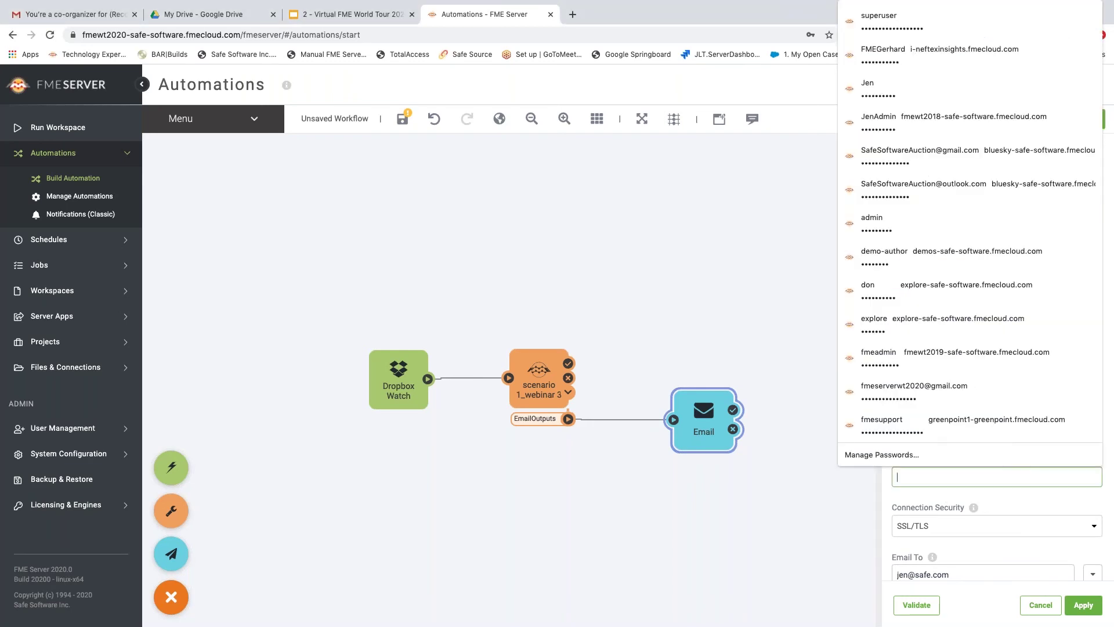
pyautogui.hotkey('ctrl', 'v')
pyautogui.click(1036, 363)
# Validate the email settings until they show Valid, and apply them to the Email action.
pyautogui.scroll(-5, 1036, 363)
pyautogui.click(917, 604)
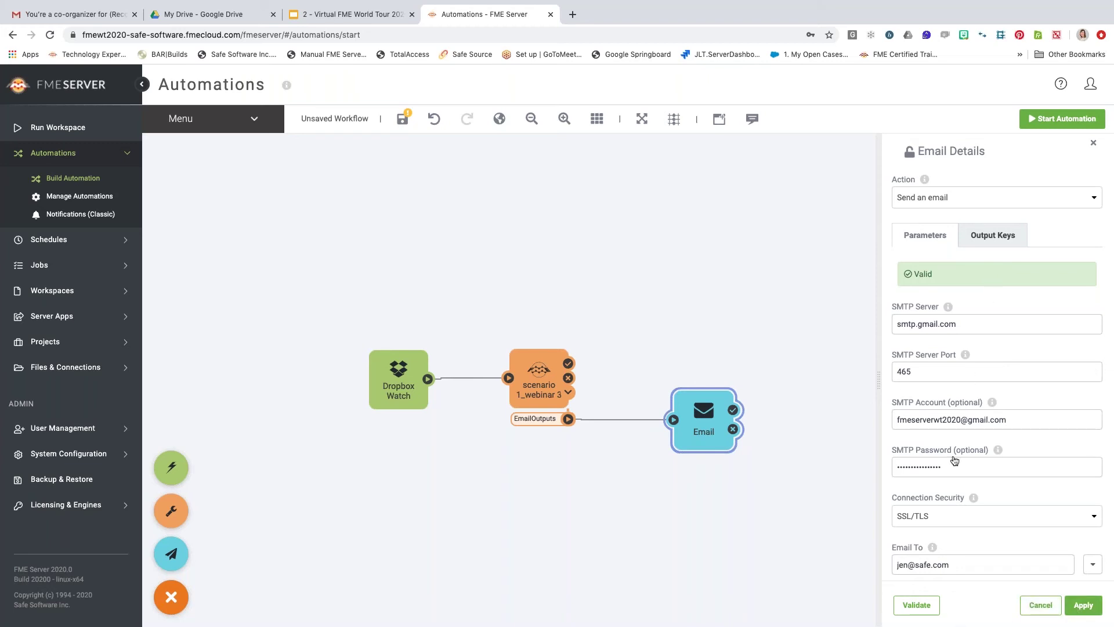
pyautogui.click(1084, 607)
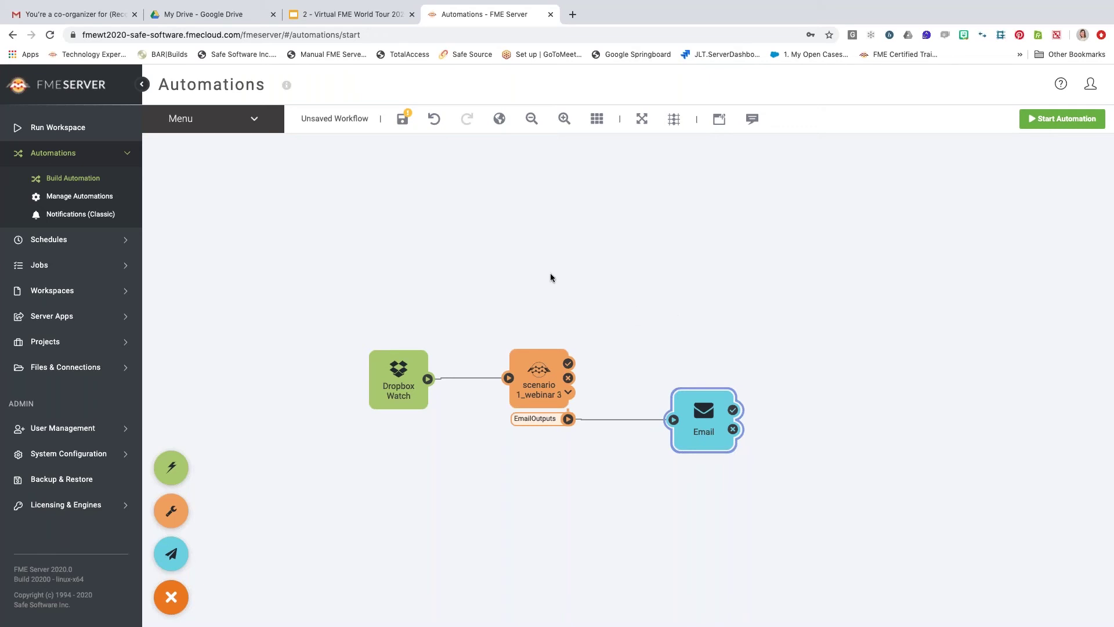
# Save the automation as Platforms_Scenario1_Webinar and start it running.
pyautogui.click(404, 124)
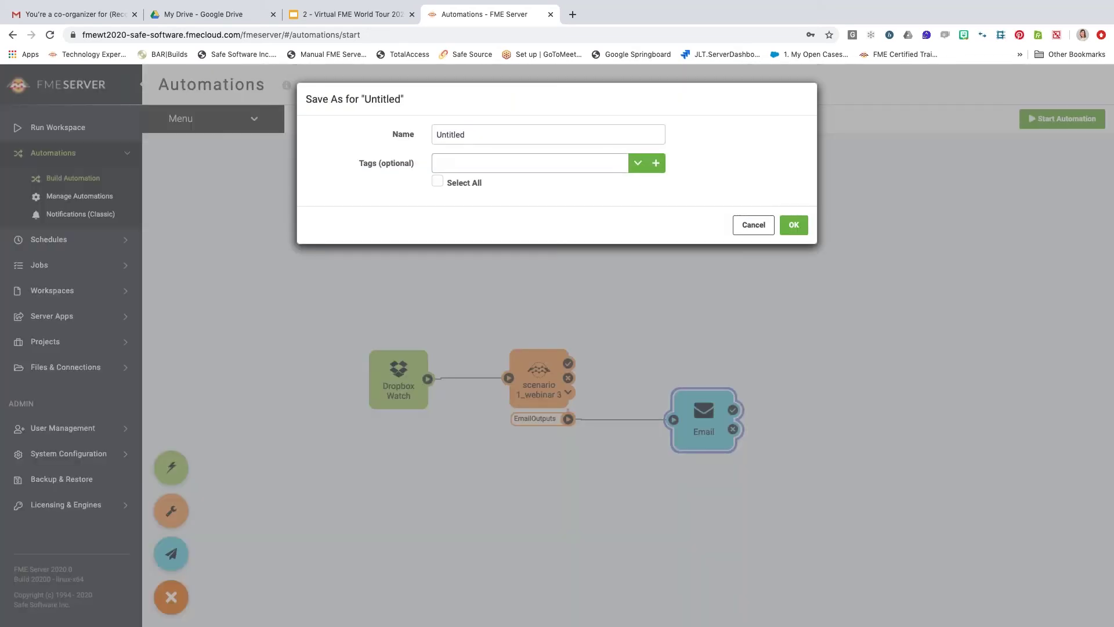
pyautogui.doubleClick(464, 135)
pyautogui.write('Pl')
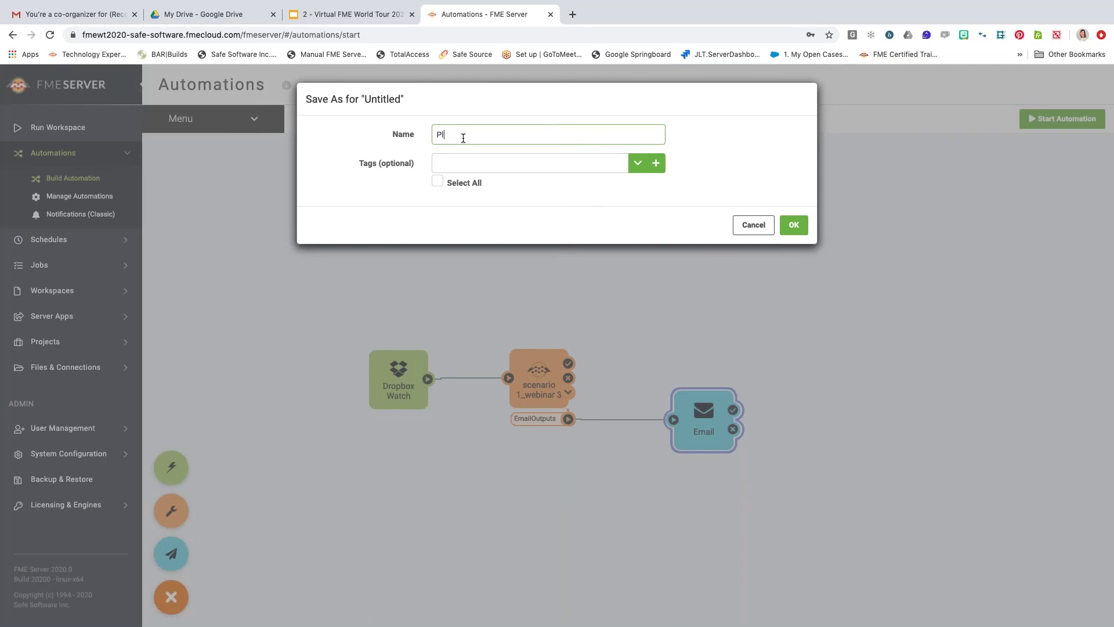
pyautogui.write('atforms_Scenario1_Webinar')
pyautogui.click(794, 225)
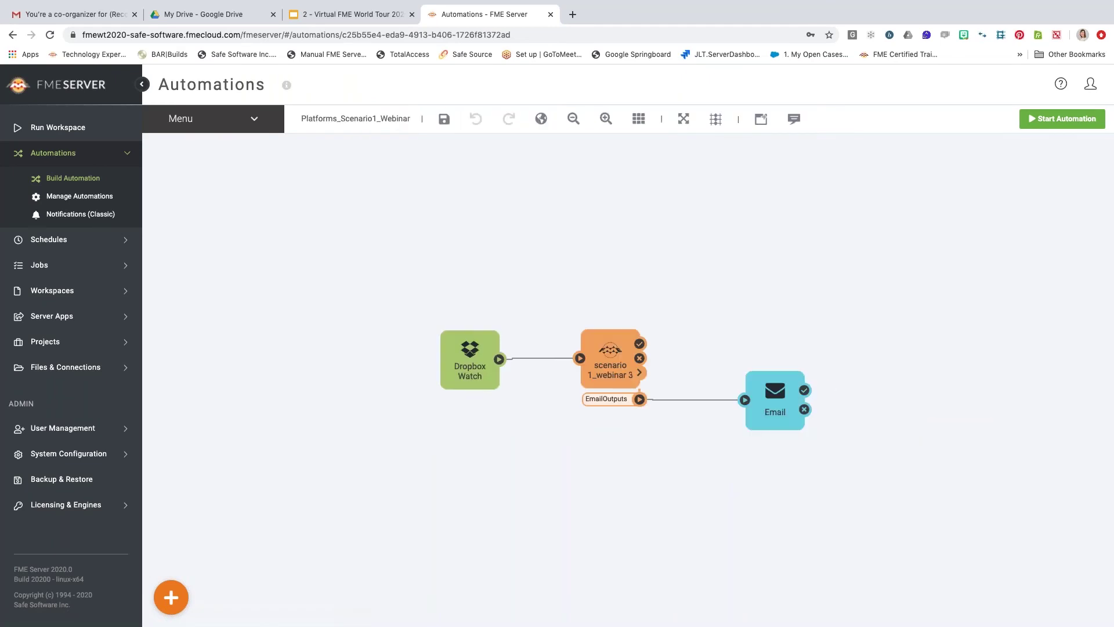
pyautogui.click(1062, 119)
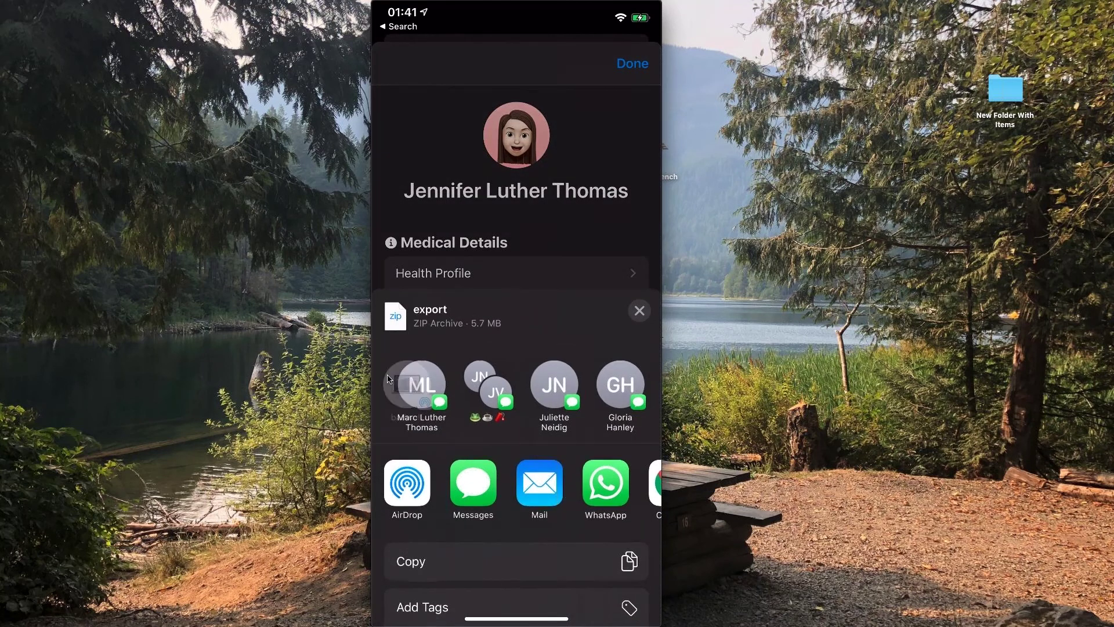
# Scroll the export.zip share sheet to reach the Save to Dropbox option.
pyautogui.scroll(-5, 388, 374)
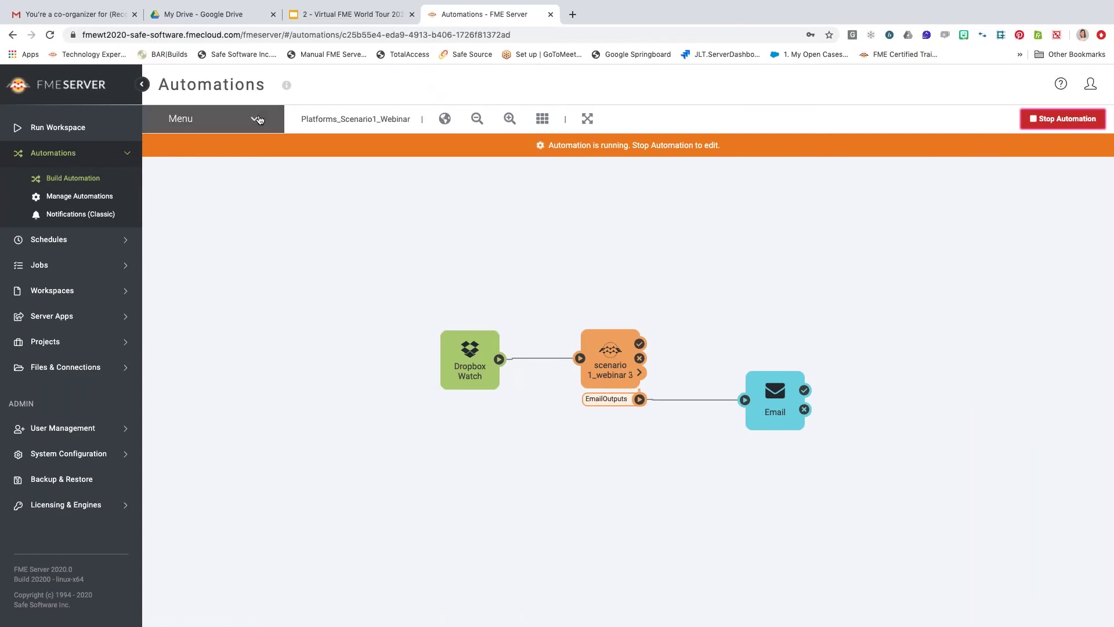
# Open View Log File from the Platforms_Scenario1_Webinar automation's Menu.
pyautogui.click(258, 121)
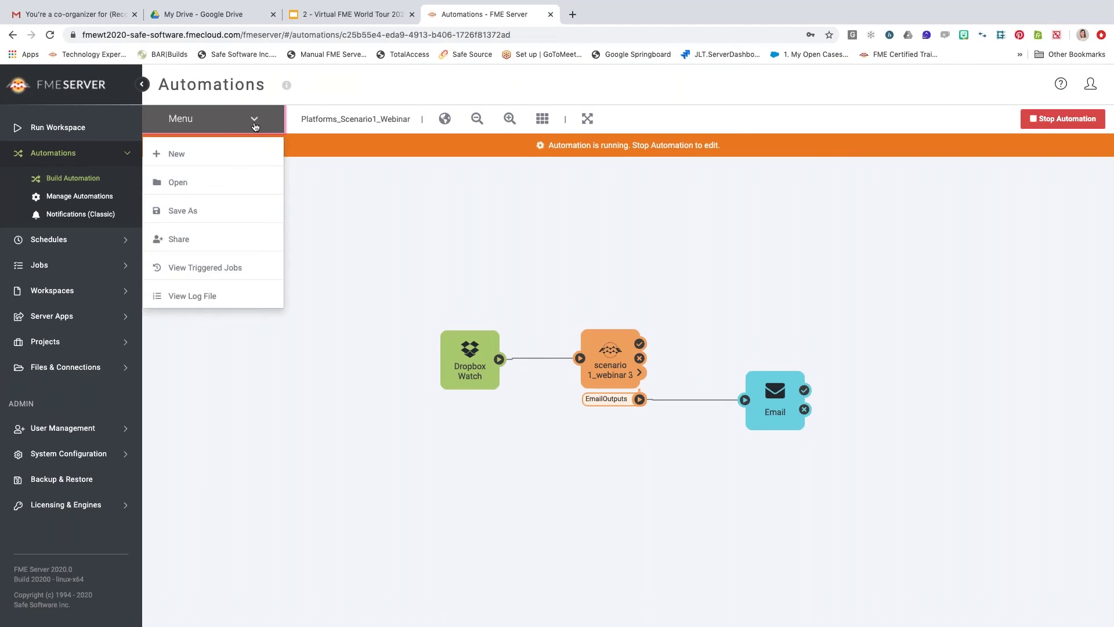
pyautogui.click(224, 297)
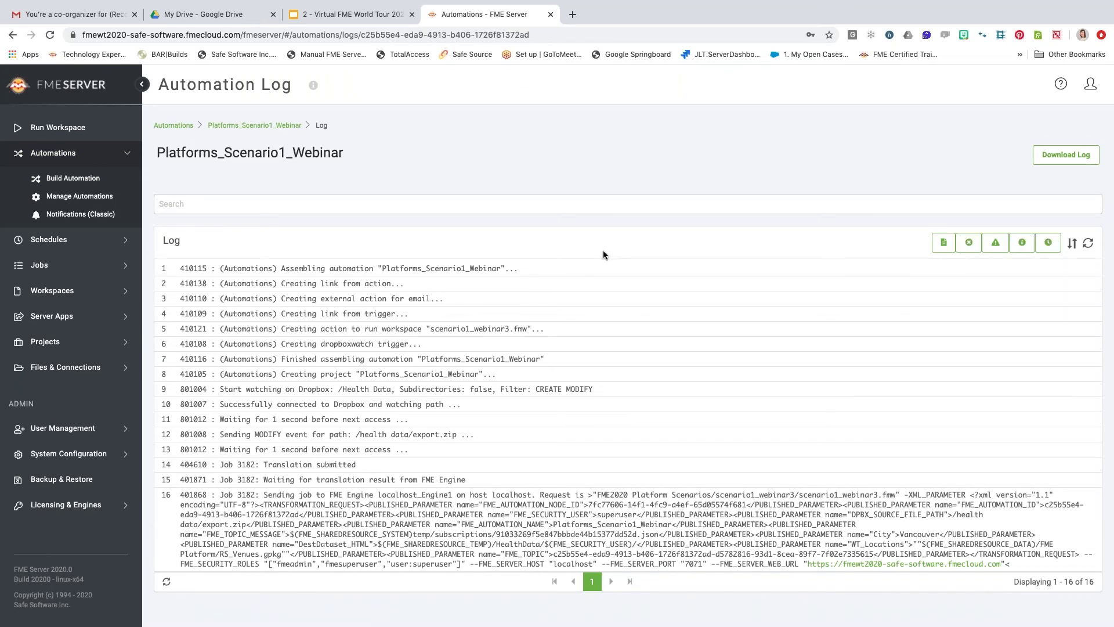
pyautogui.click(1071, 243)
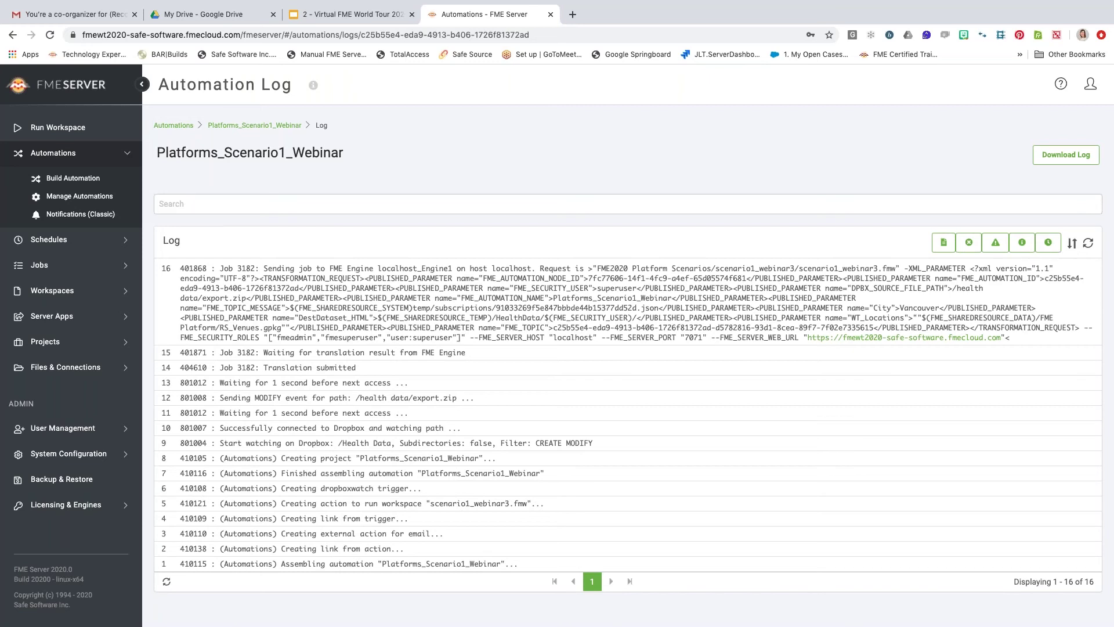
pyautogui.moveTo(221, 443); pyautogui.dragTo(614, 450)
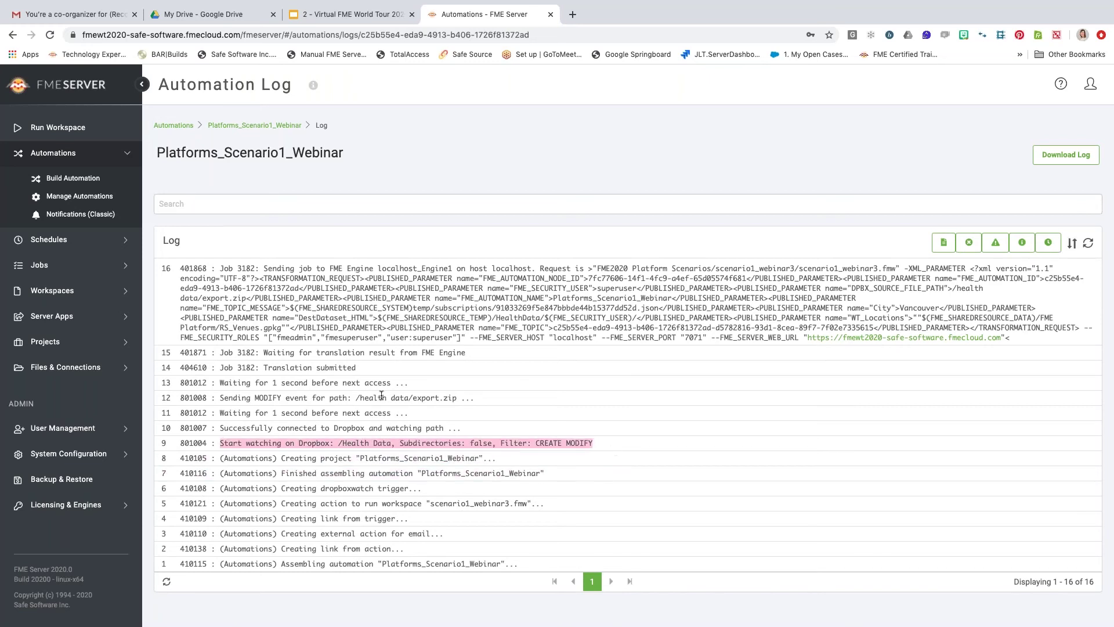
pyautogui.moveTo(352, 398); pyautogui.dragTo(430, 399)
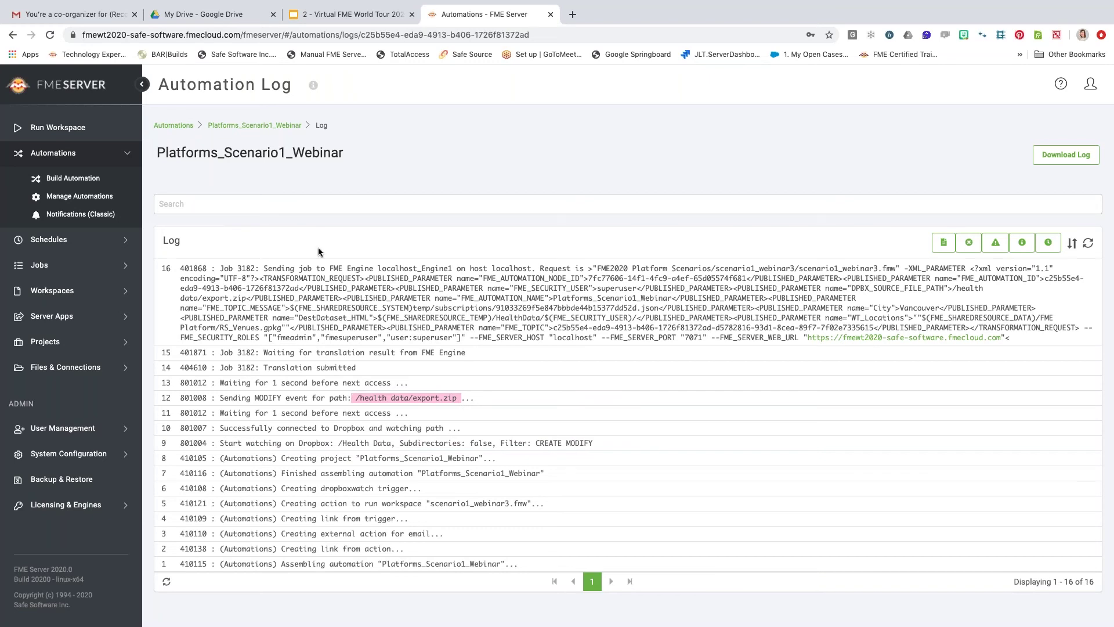
pyautogui.hotkey('ctrl', 'Left')
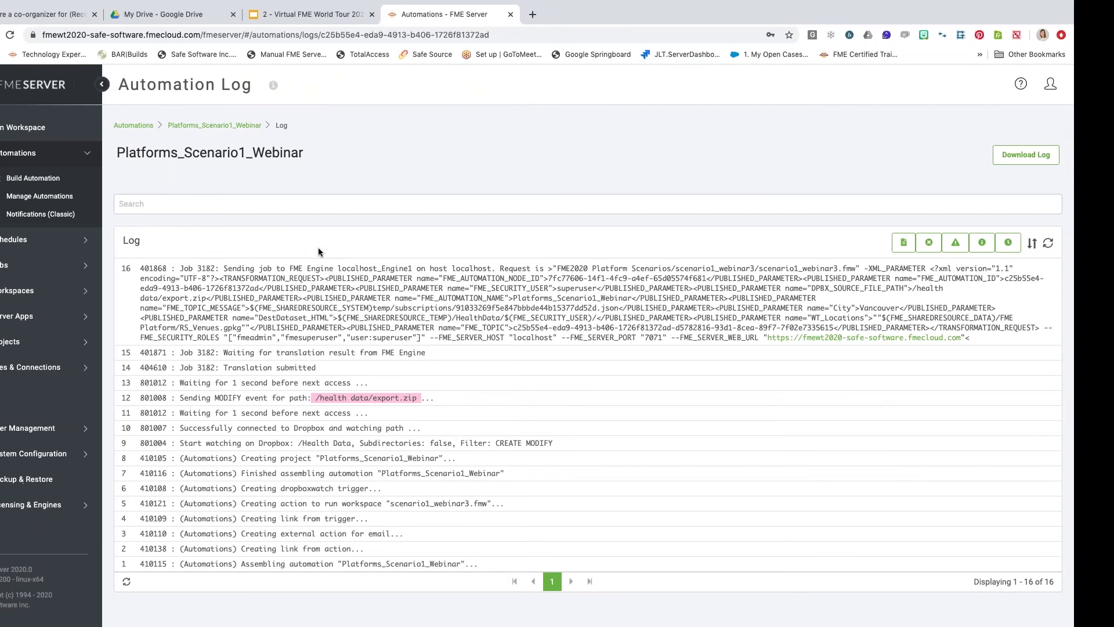
# Switch to Workbench and zoom to about 165% on the DropboxConnector and Input port bookmarks.
pyautogui.hotkey('ctrl', 'Left')
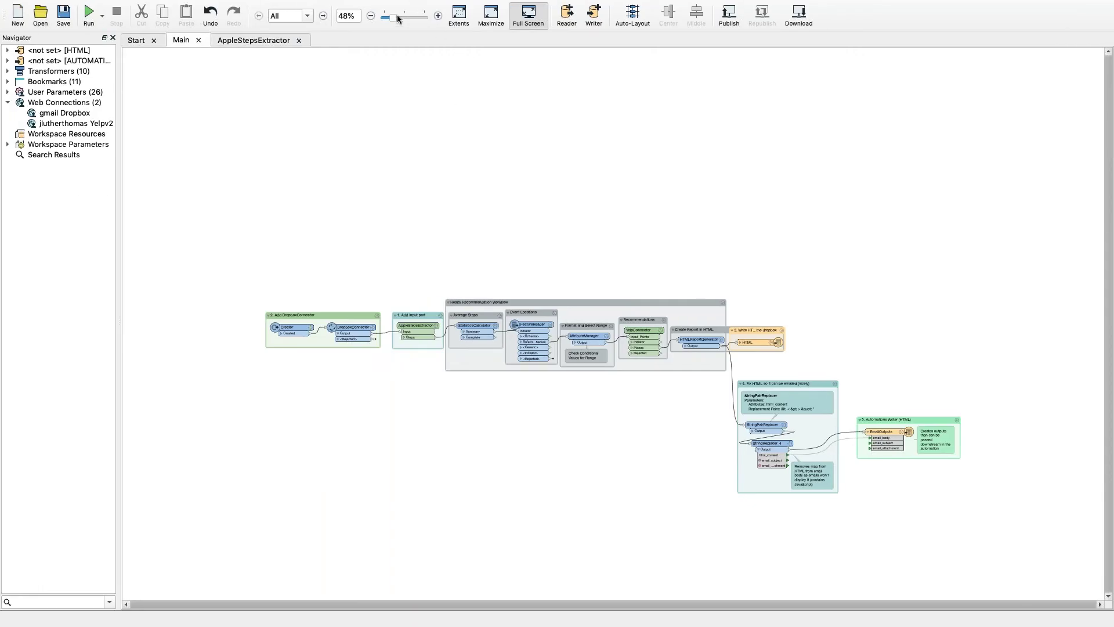
pyautogui.moveTo(393, 17); pyautogui.dragTo(408, 20)
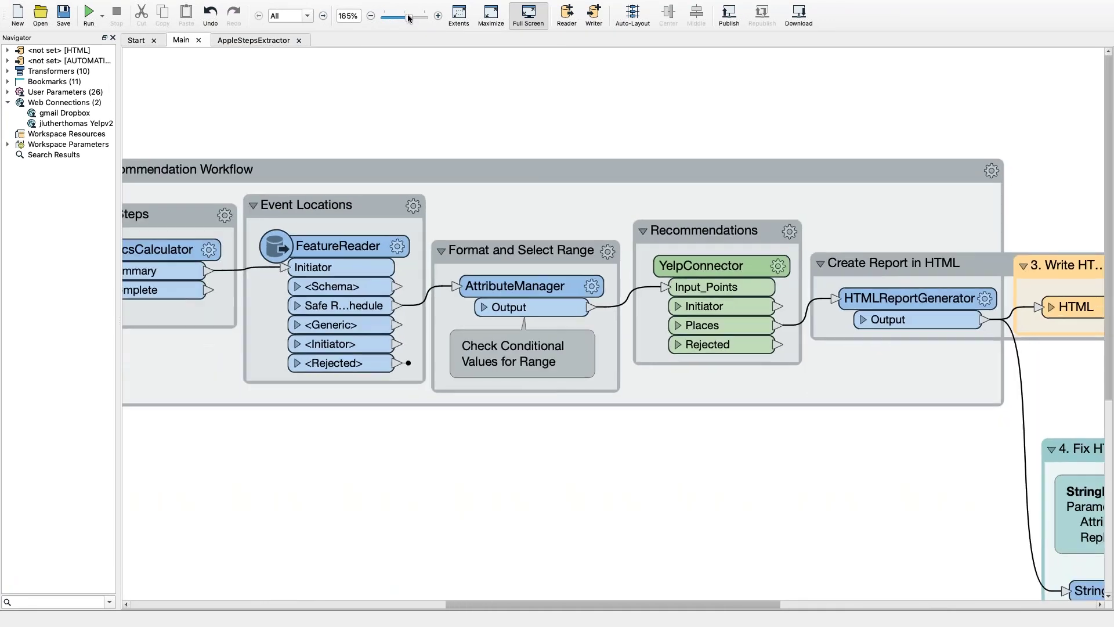
pyautogui.hscroll(-3, 339, 92)
pyautogui.hscroll(-10, 339, 96)
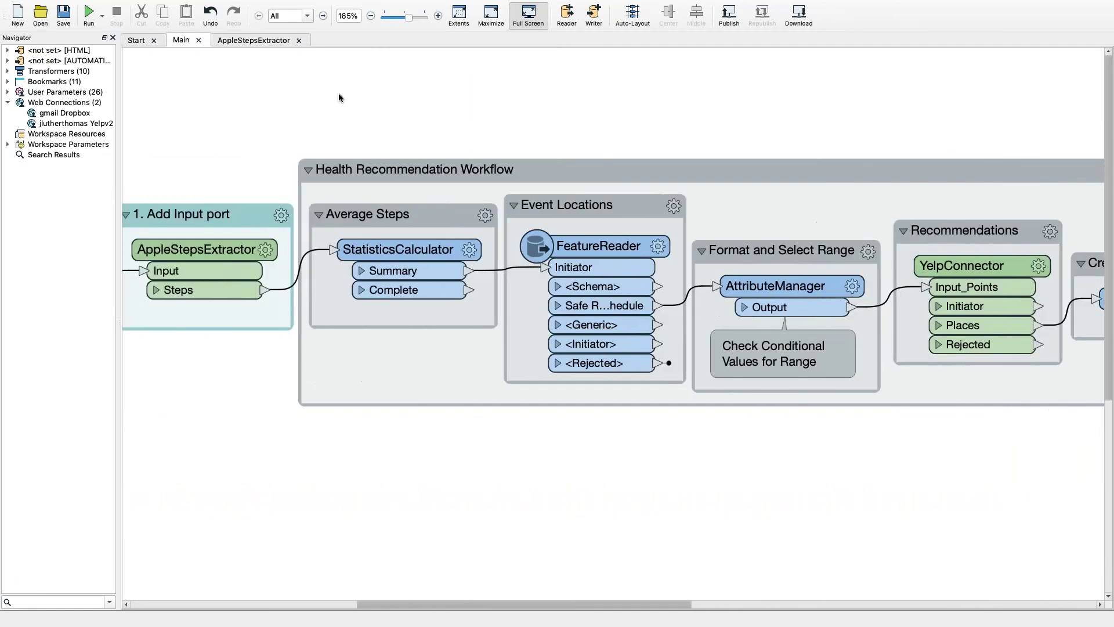
pyautogui.hscroll(1, 407, 144)
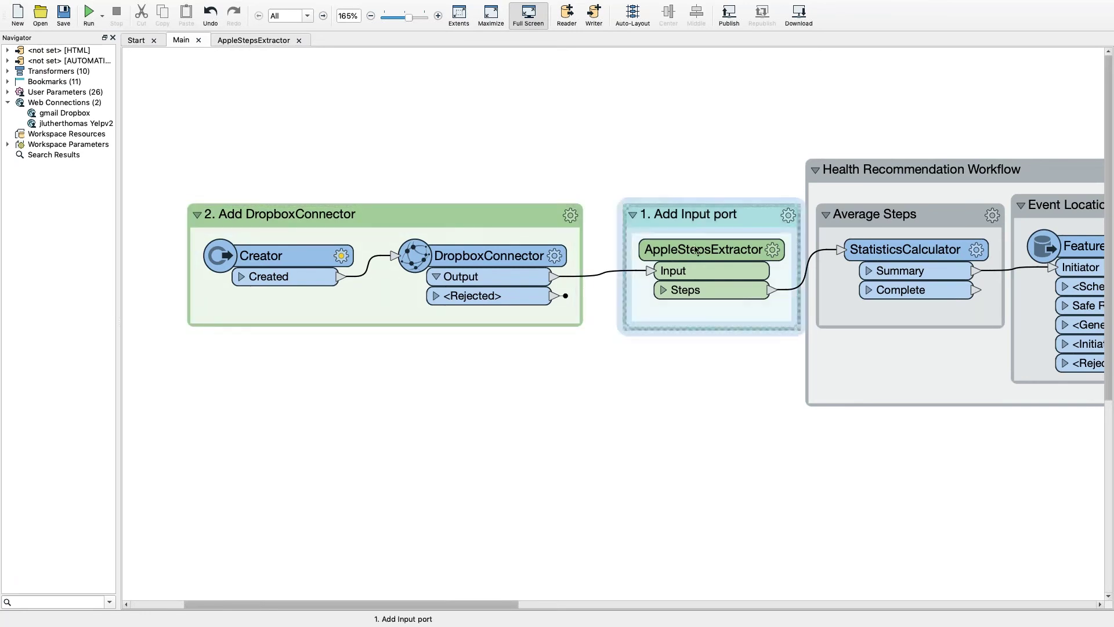
pyautogui.moveTo(715, 256)
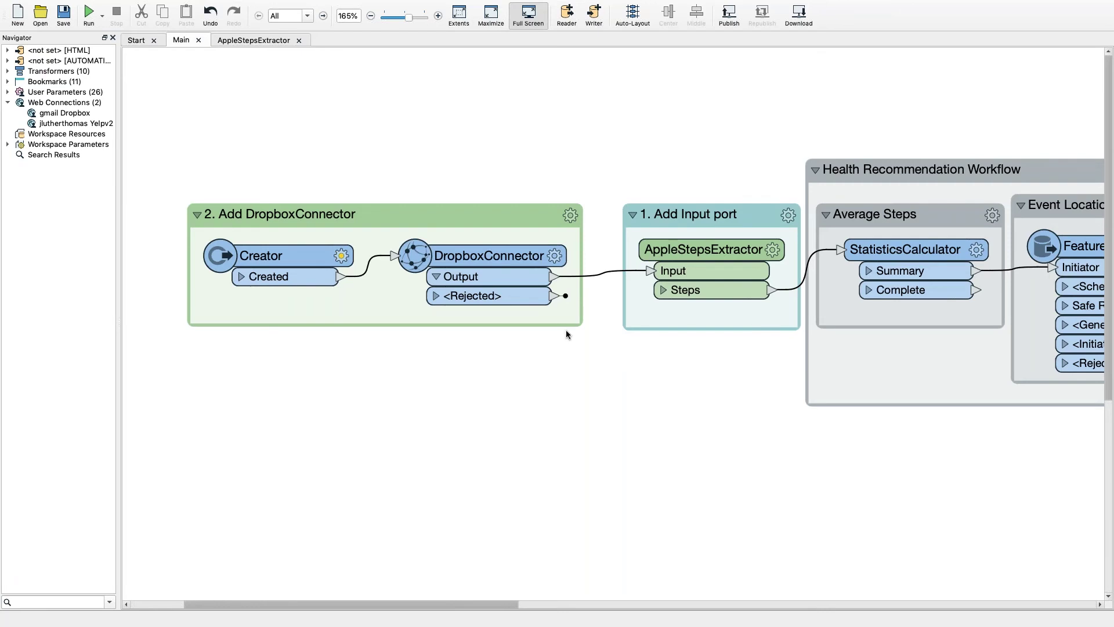
pyautogui.click(429, 316)
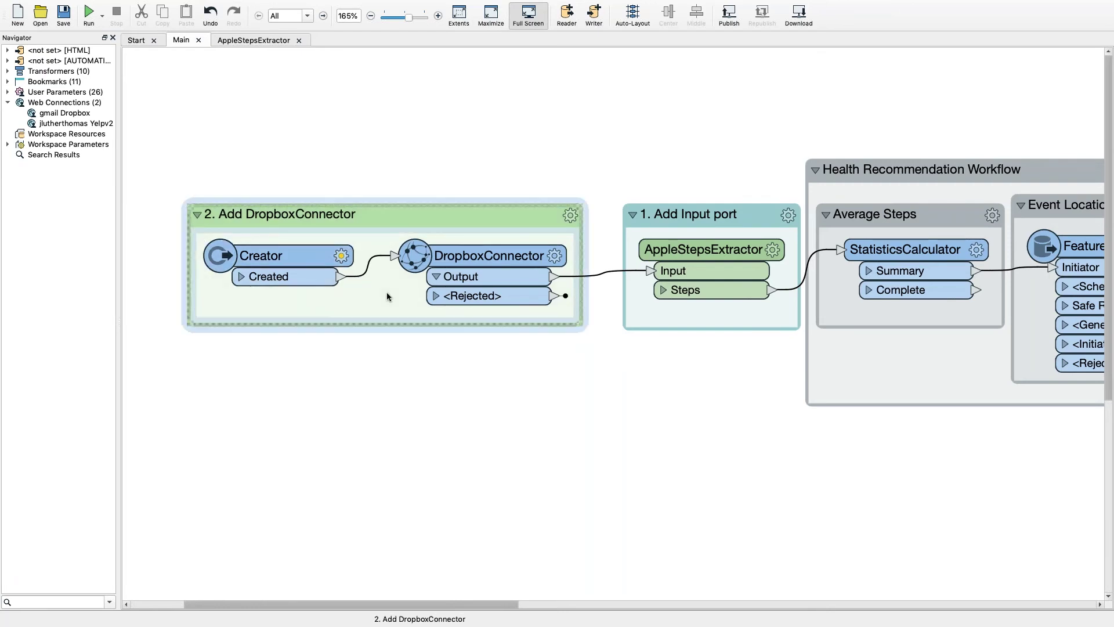
pyautogui.click(553, 255)
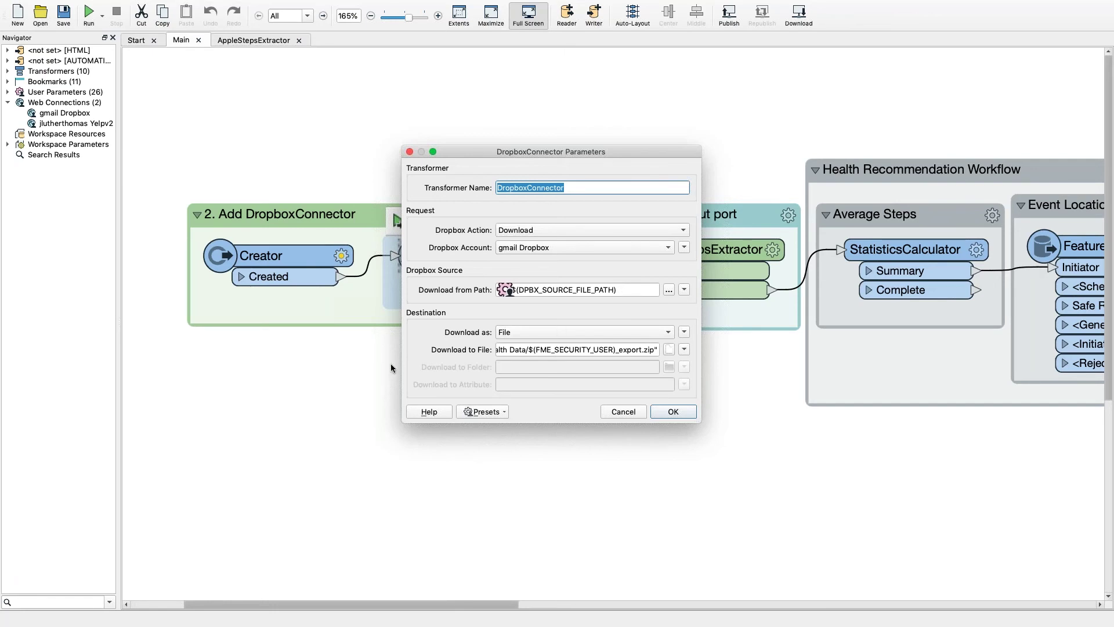
pyautogui.moveTo(403, 358); pyautogui.dragTo(250, 357)
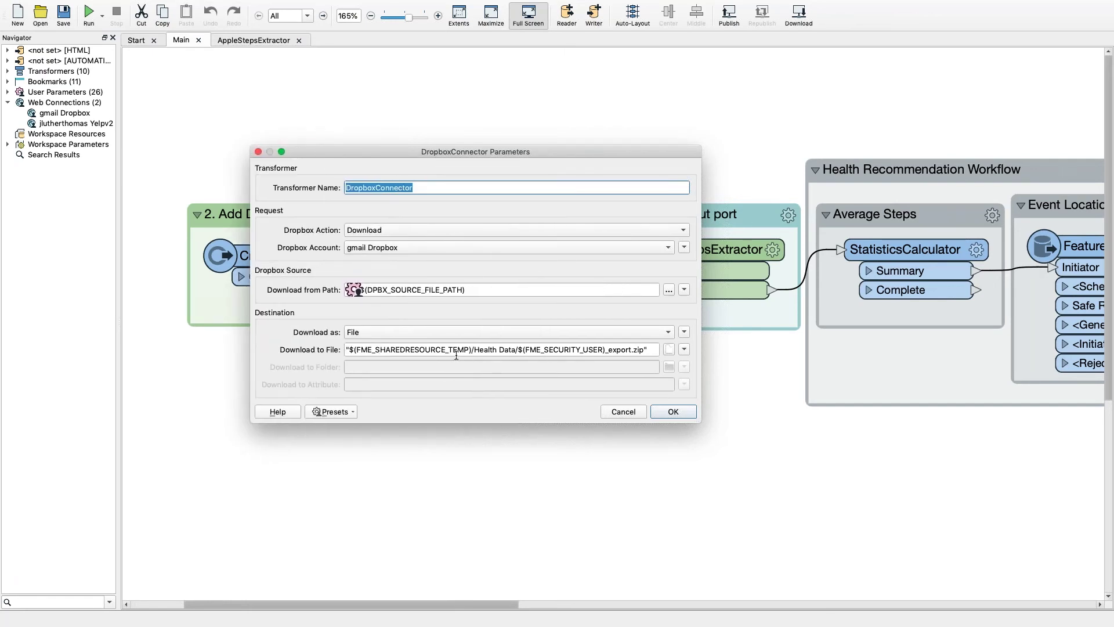
pyautogui.tripleClick(656, 350)
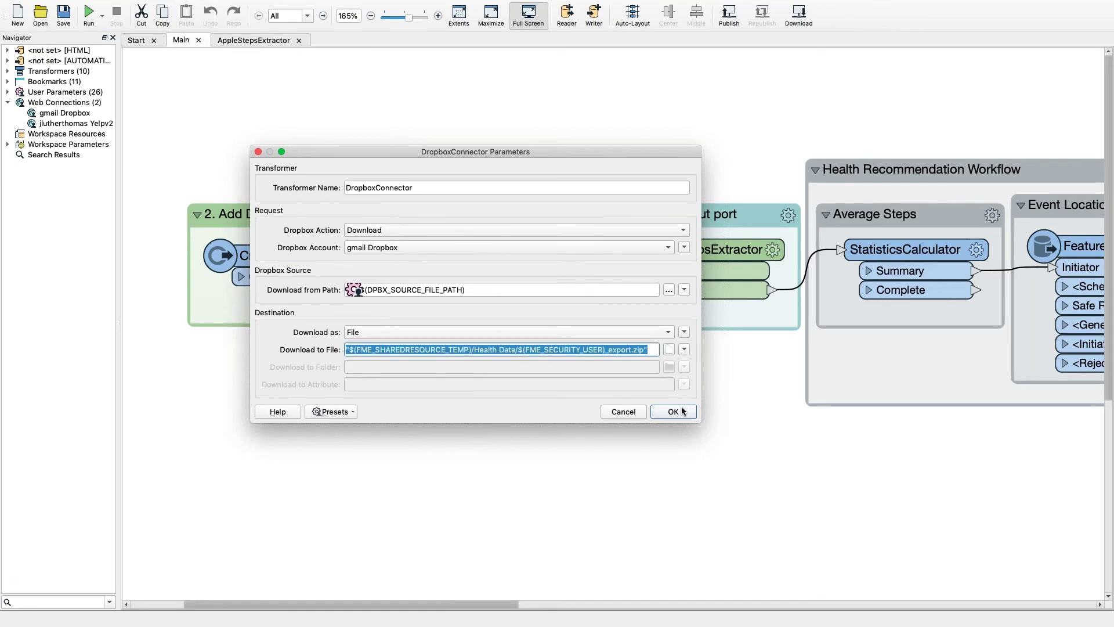
pyautogui.click(680, 409)
pyautogui.doubleClick(729, 251)
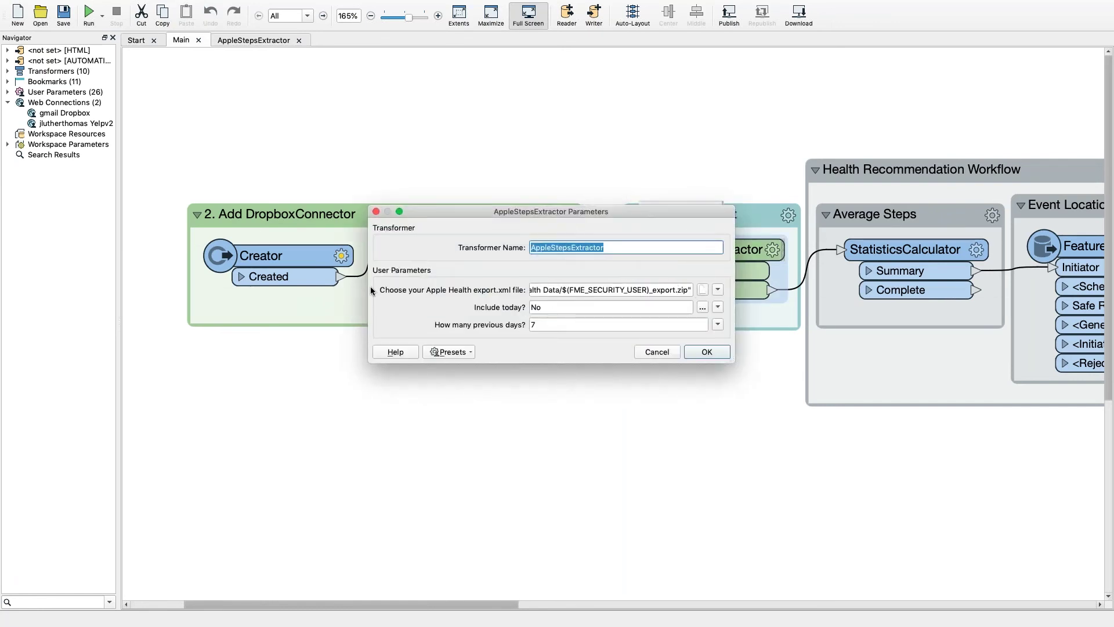
pyautogui.moveTo(369, 285); pyautogui.dragTo(158, 285)
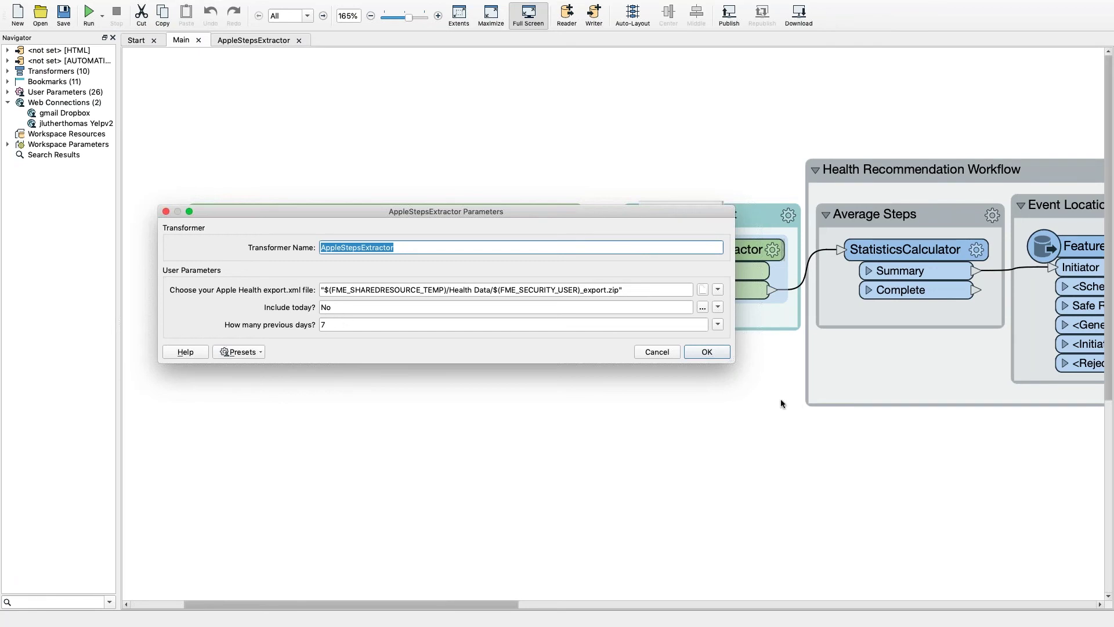
pyautogui.click(657, 352)
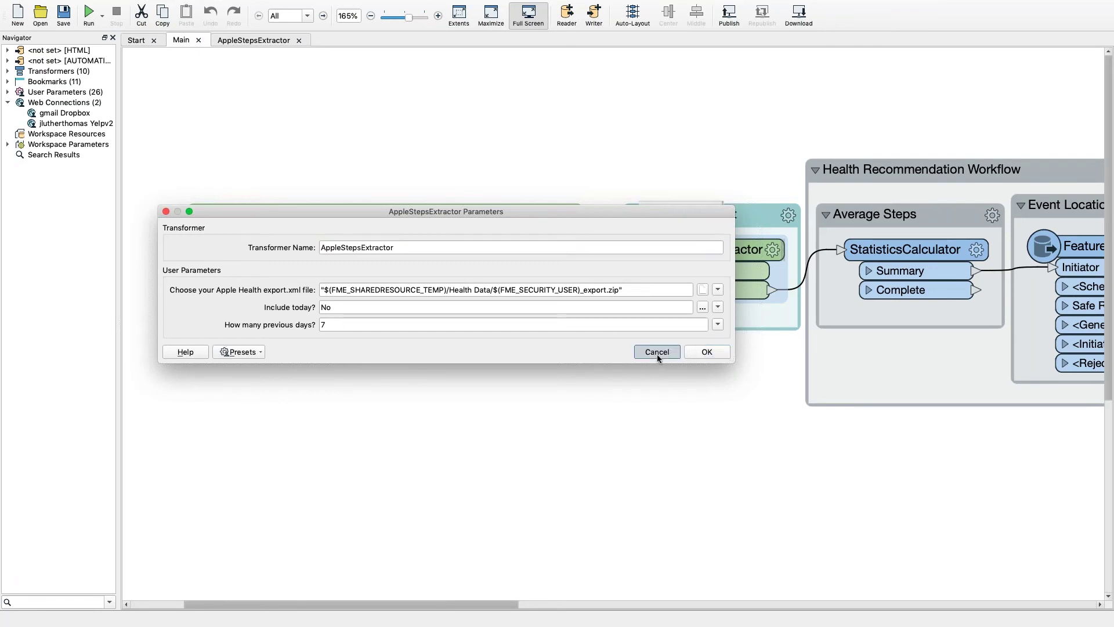
pyautogui.click(721, 384)
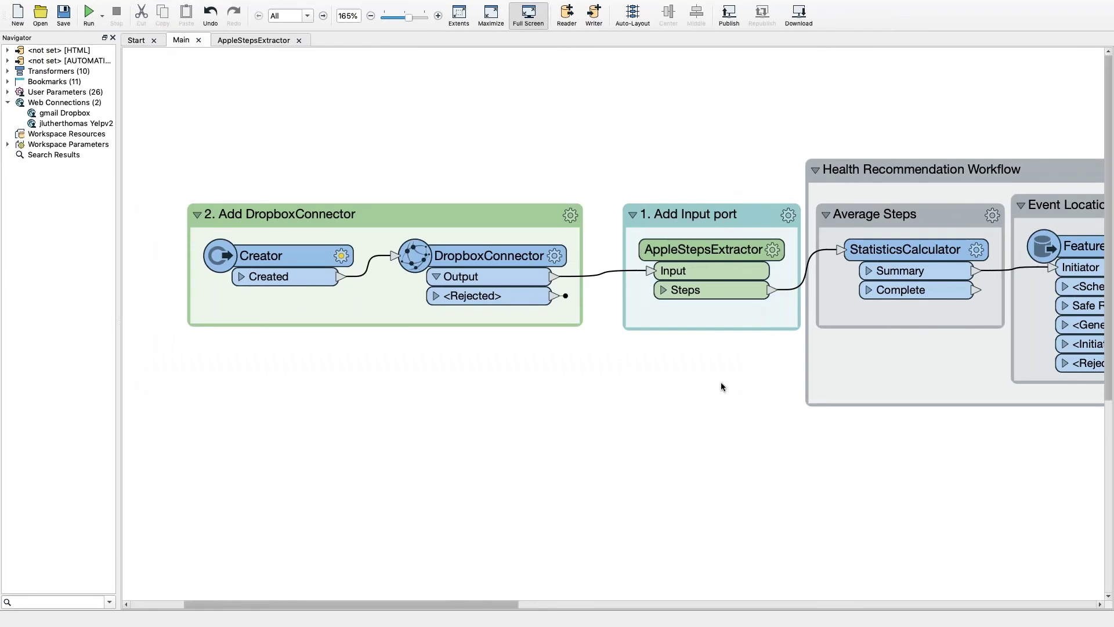
pyautogui.hscroll(15, 742, 438)
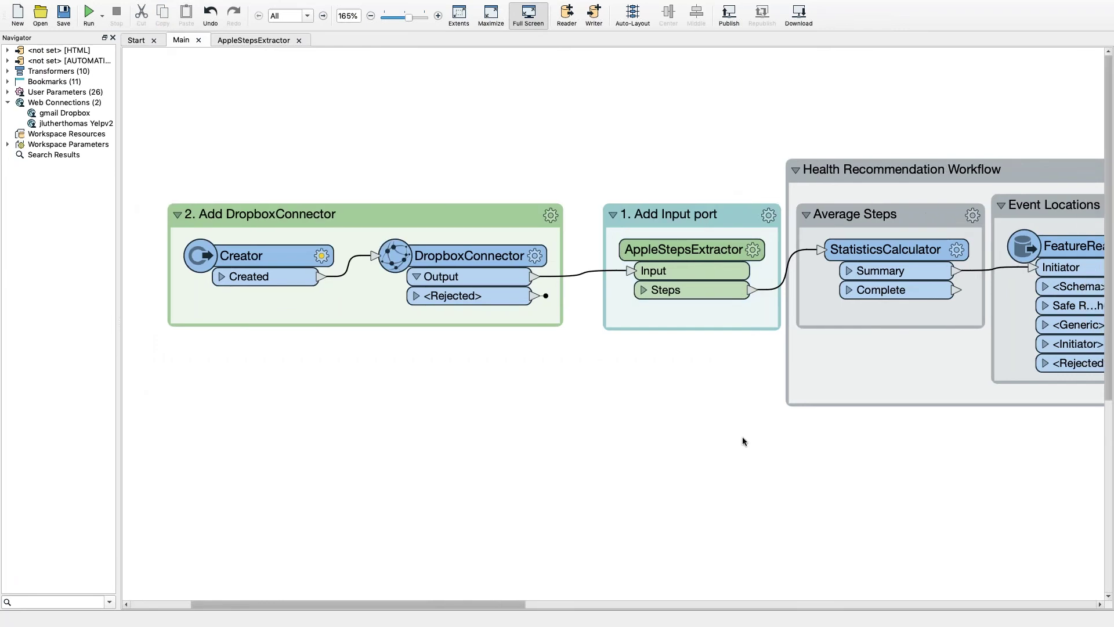
pyautogui.hscroll(-3, 743, 439)
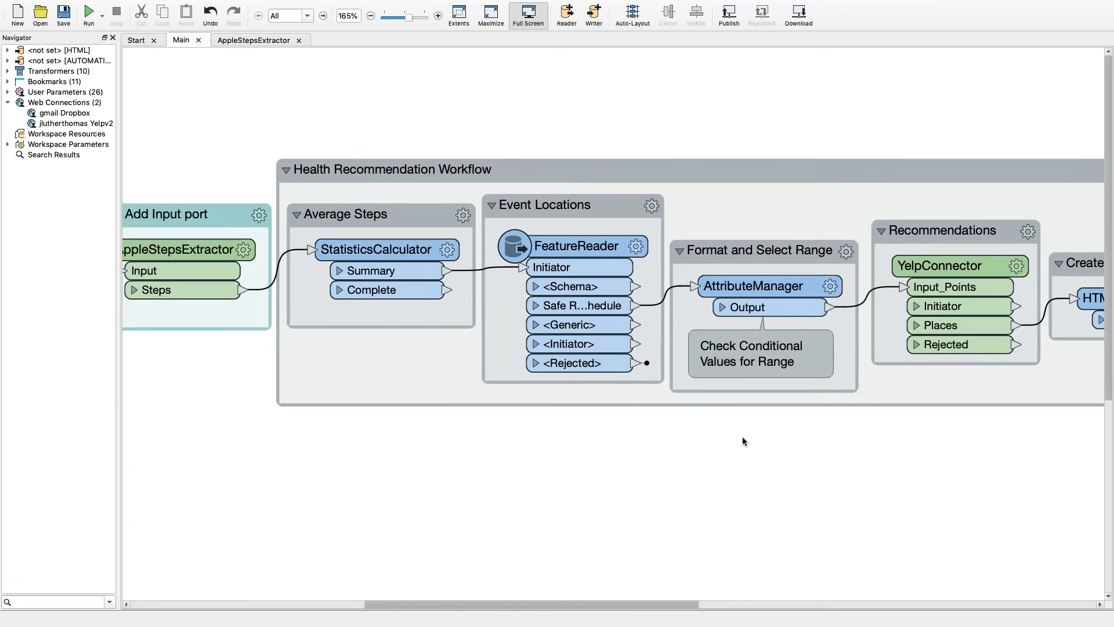
pyautogui.hscroll(7, 743, 441)
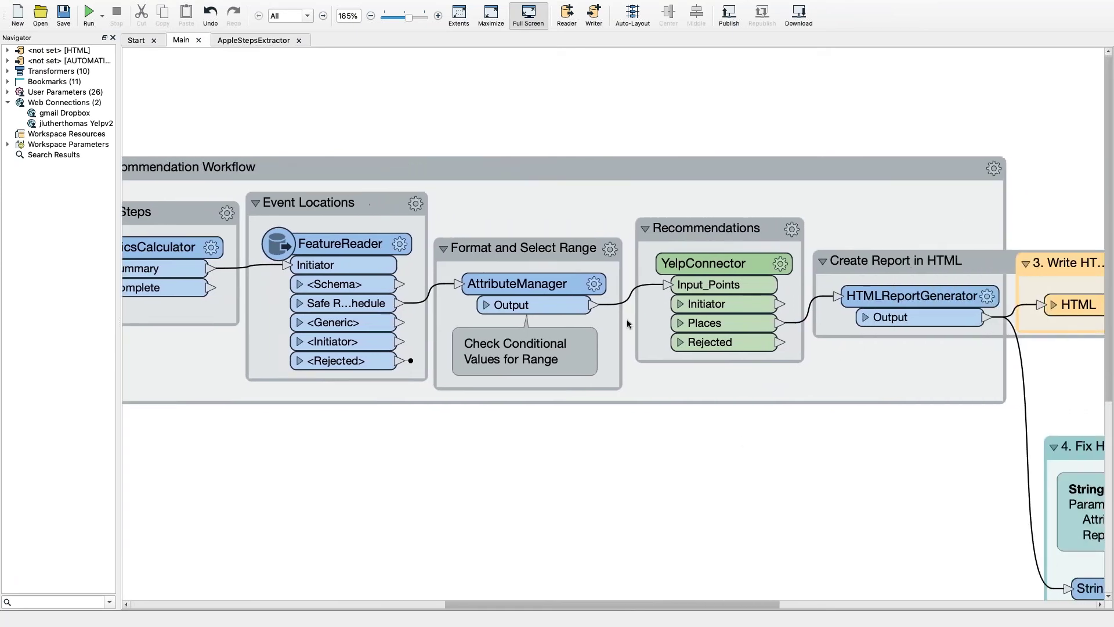
pyautogui.click(594, 284)
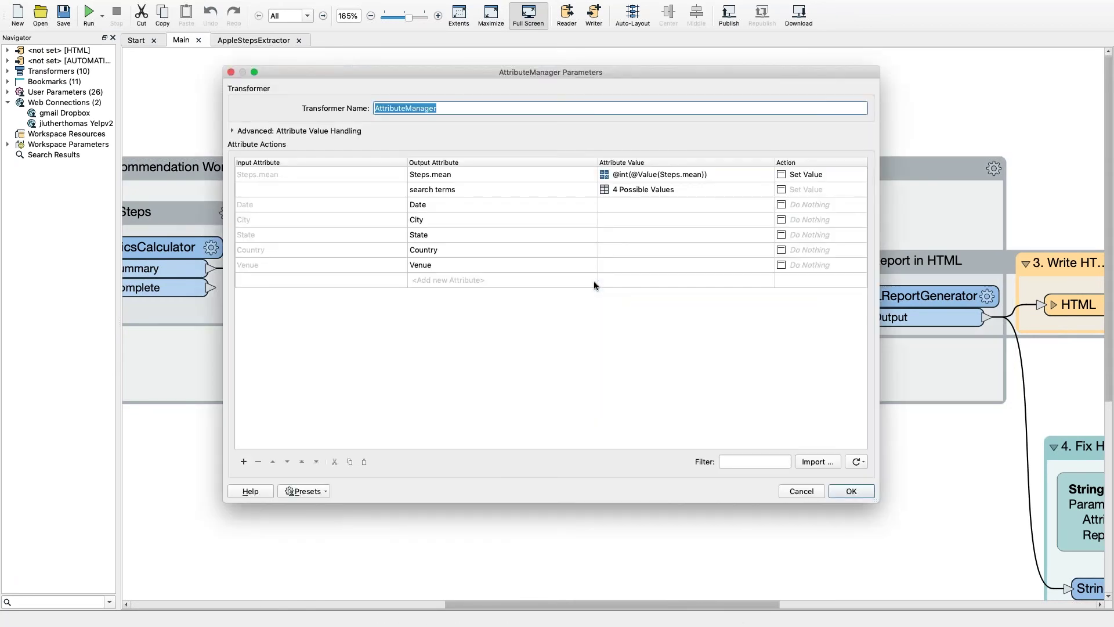
pyautogui.click(751, 191)
pyautogui.click(767, 190)
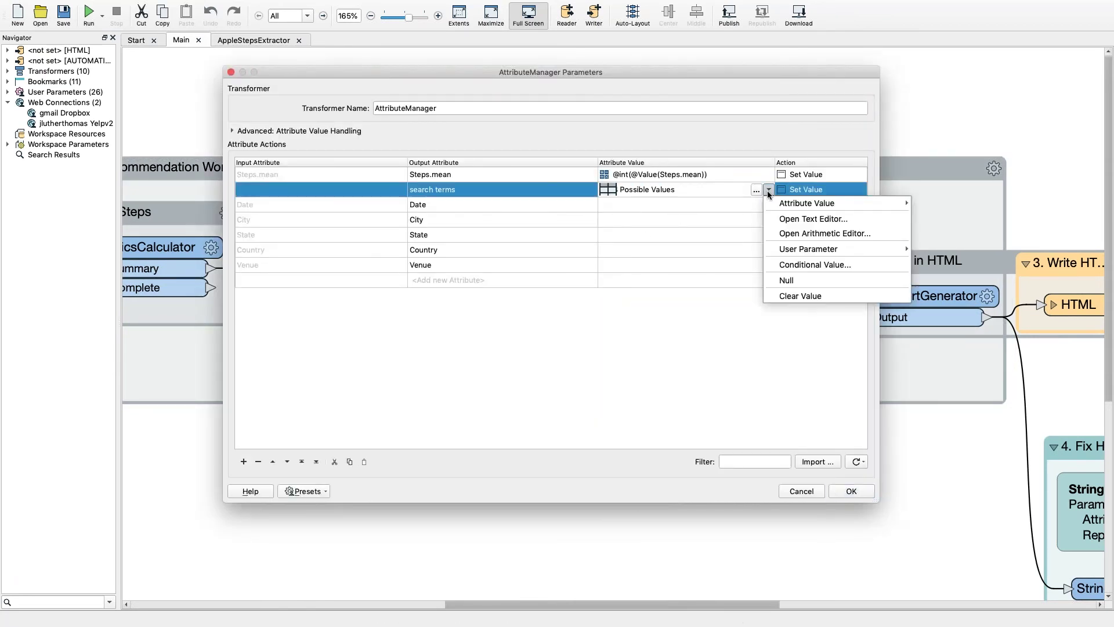
pyautogui.click(800, 263)
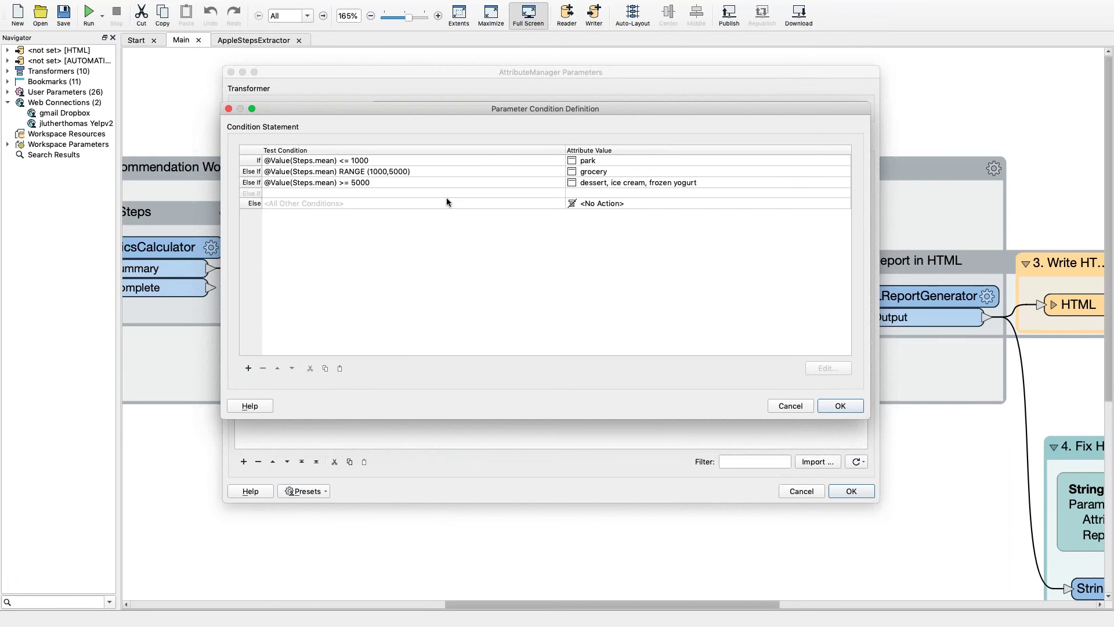
pyautogui.click(790, 406)
pyautogui.click(792, 495)
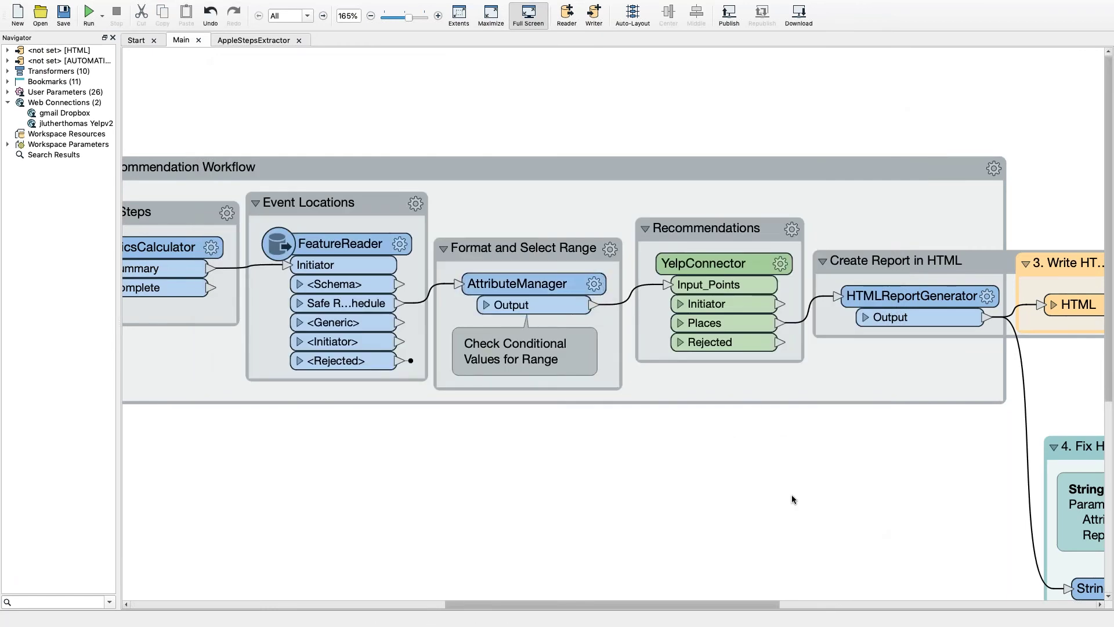
# Scroll the canvas to show the Write HTML, Fix HTML and Automations Writer bookmarks.
pyautogui.scroll(-4, 792, 500)
pyautogui.hscroll(8, 792, 500)
pyautogui.scroll(-1, 791, 494)
pyautogui.hscroll(4, 792, 495)
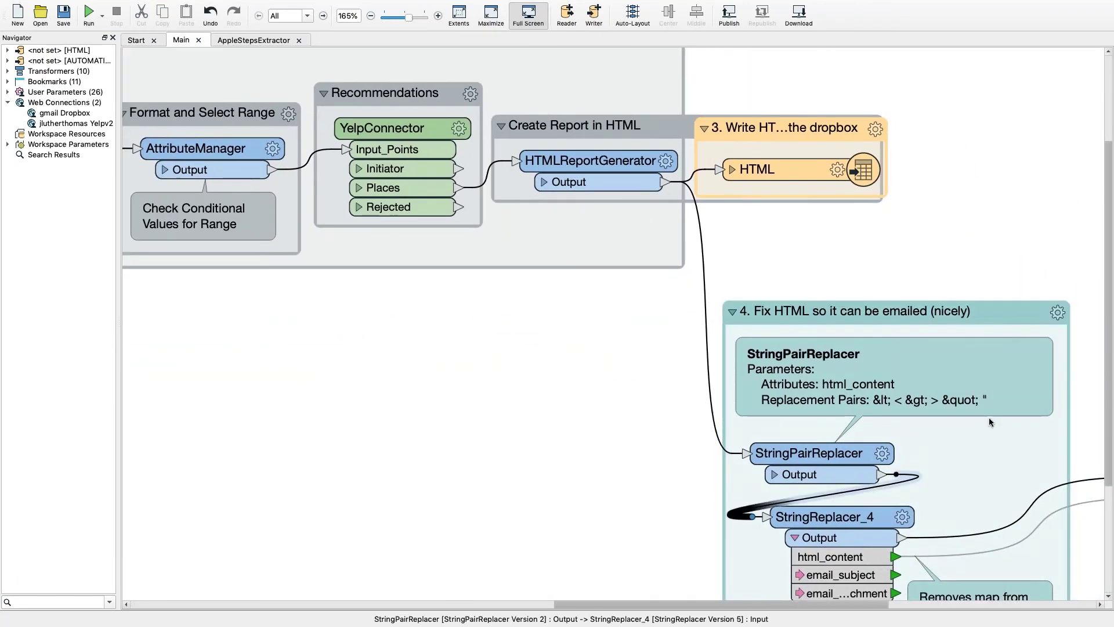
pyautogui.scroll(-1, 1015, 249)
pyautogui.hscroll(1, 1015, 249)
pyautogui.scroll(-2, 1015, 254)
pyautogui.hscroll(6, 1015, 253)
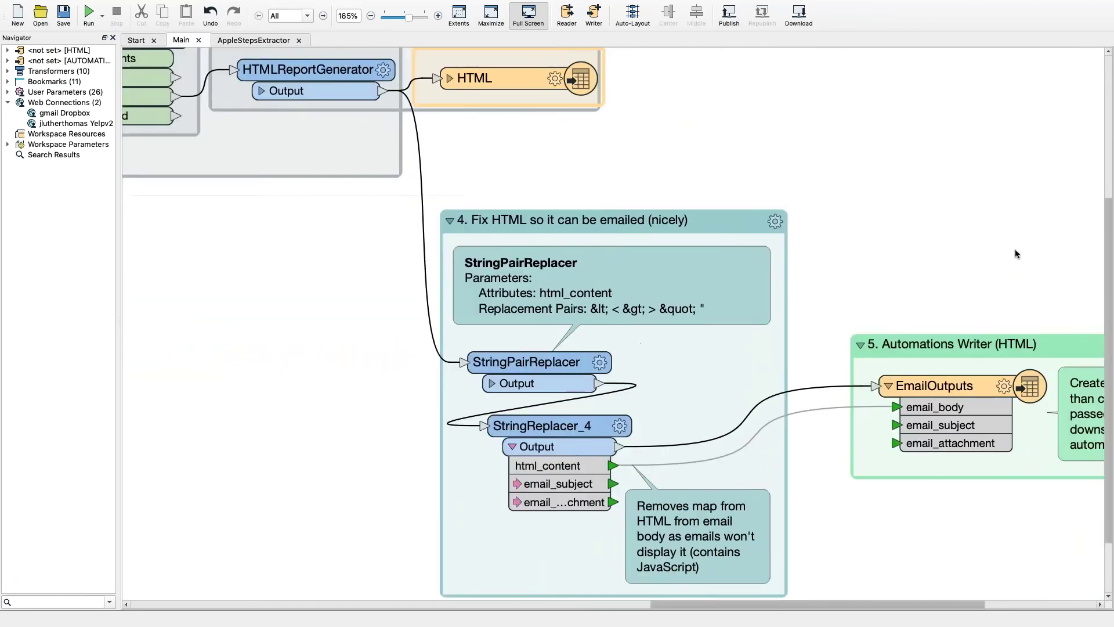
pyautogui.scroll(3, 1015, 254)
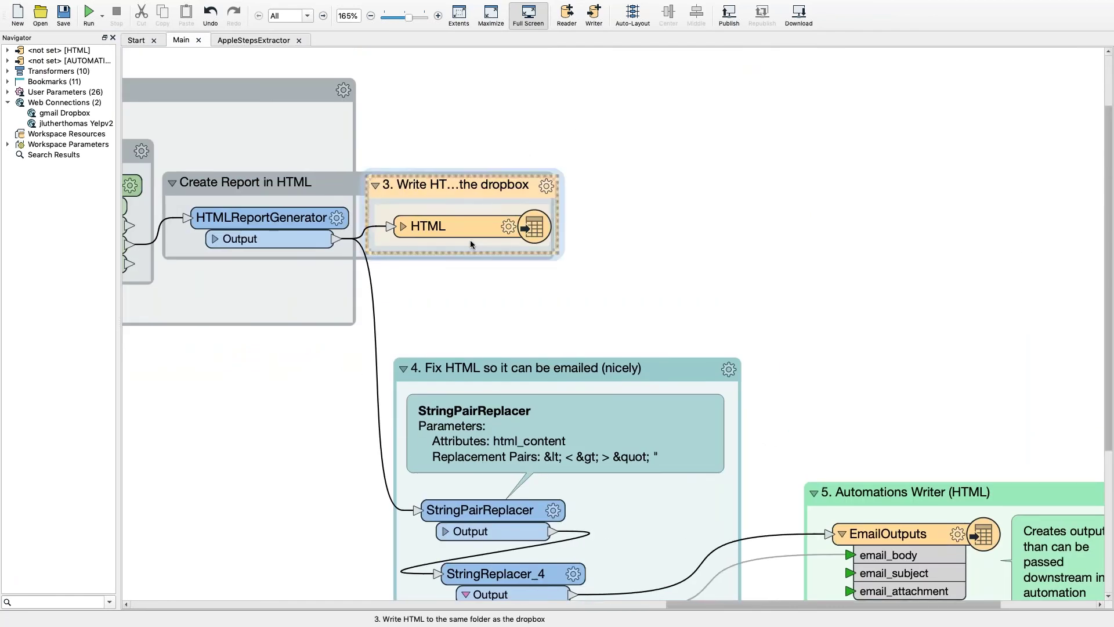
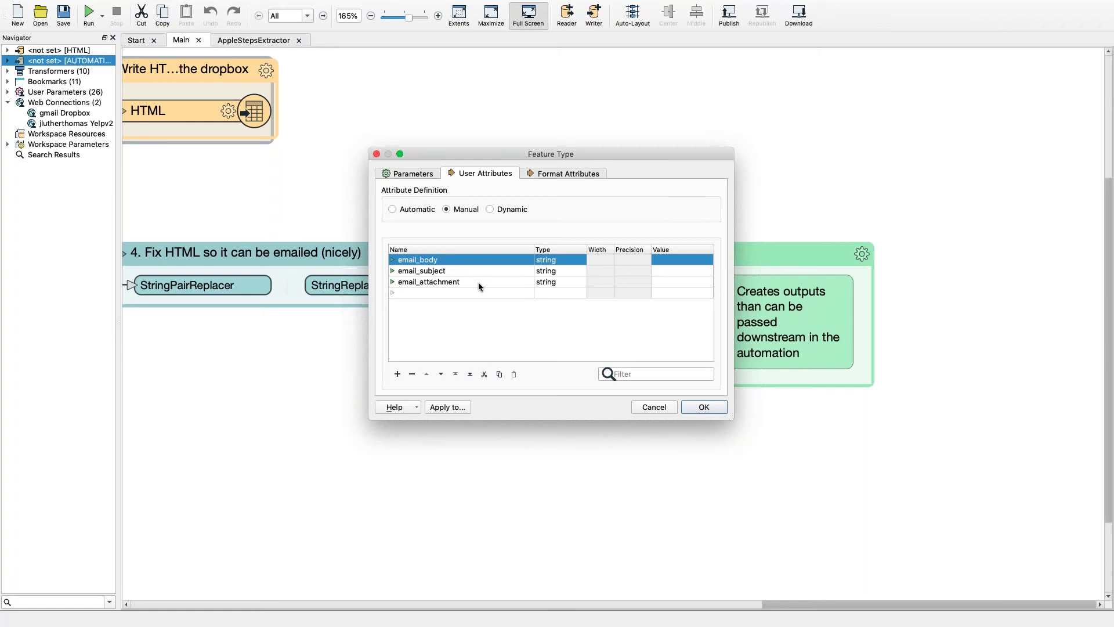
# Dismiss the Feature Type dialog unchanged, deselect the EmailOutputs writer, and zoom out to the whole workspace.
pyautogui.click(666, 408)
pyautogui.press('Escape')
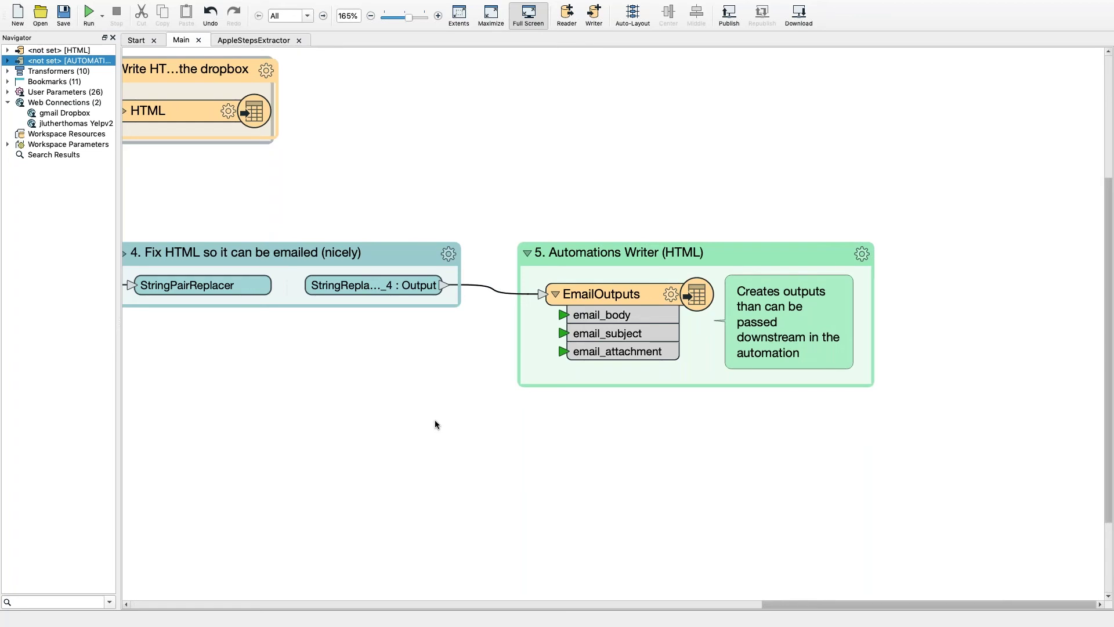
pyautogui.scroll(-3, 343, 399)
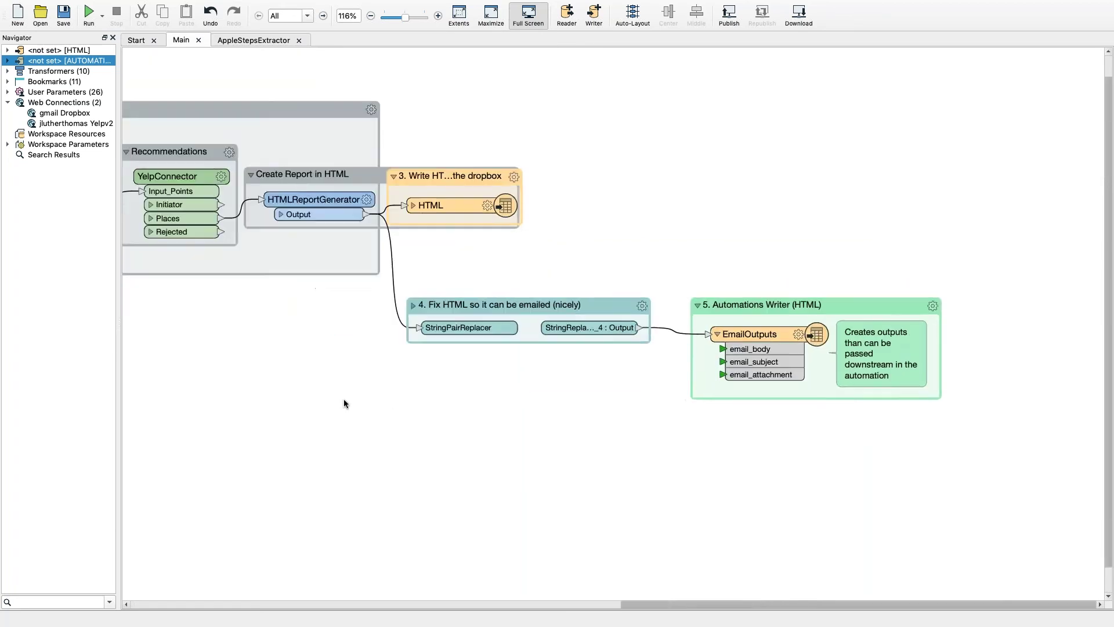
pyautogui.scroll(-2, 343, 400)
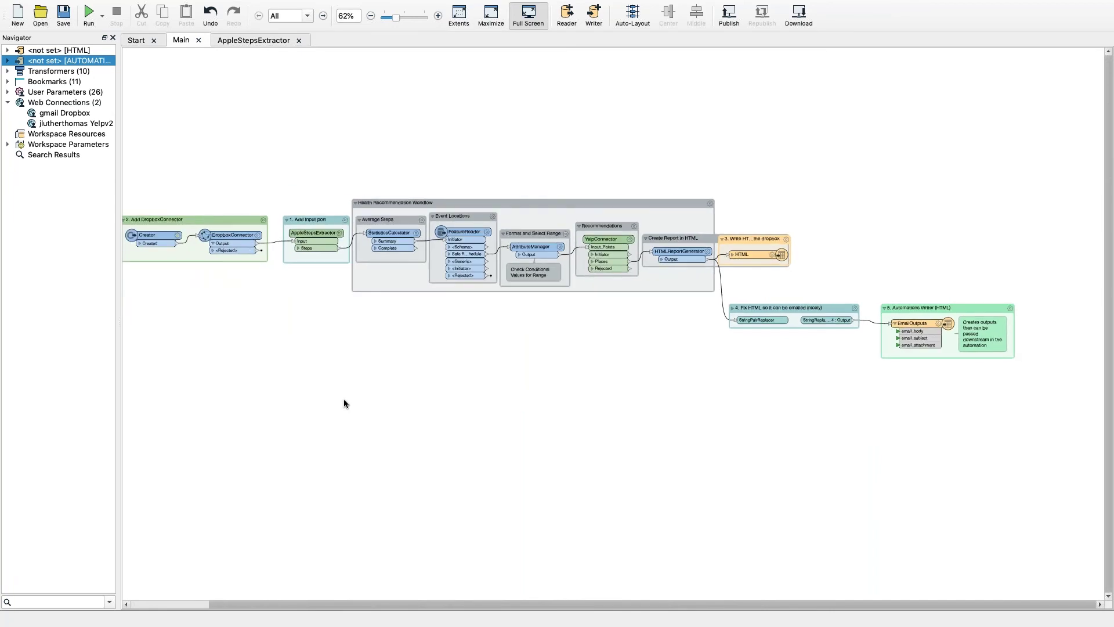
# Save the workspace to the Desktop as scenario1_serverversion.fmw.
pyautogui.click(113, 7)
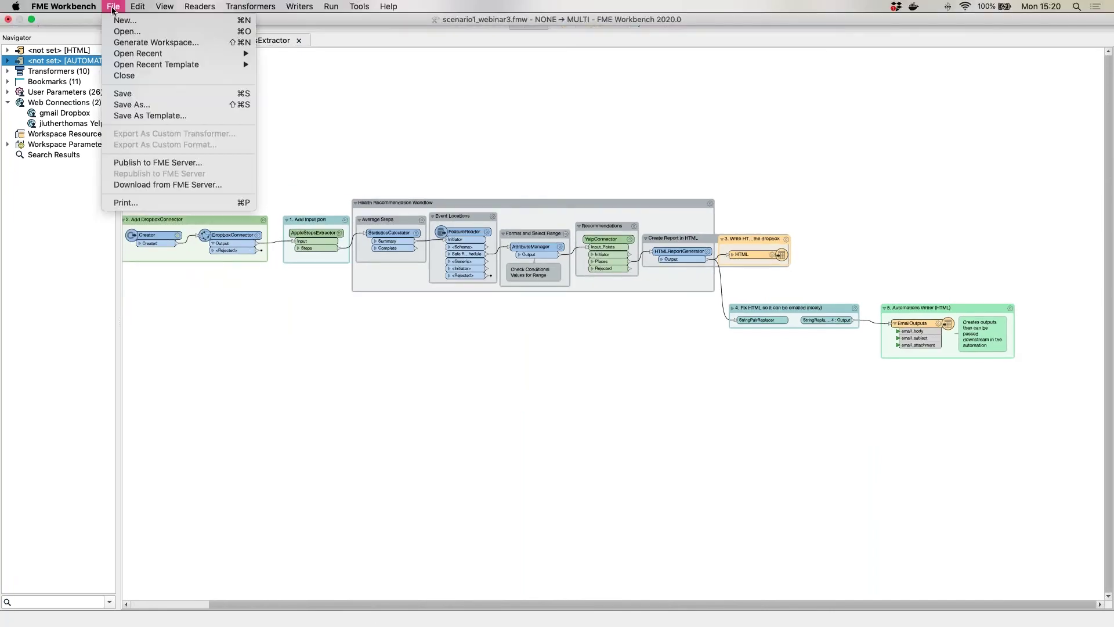
pyautogui.click(139, 104)
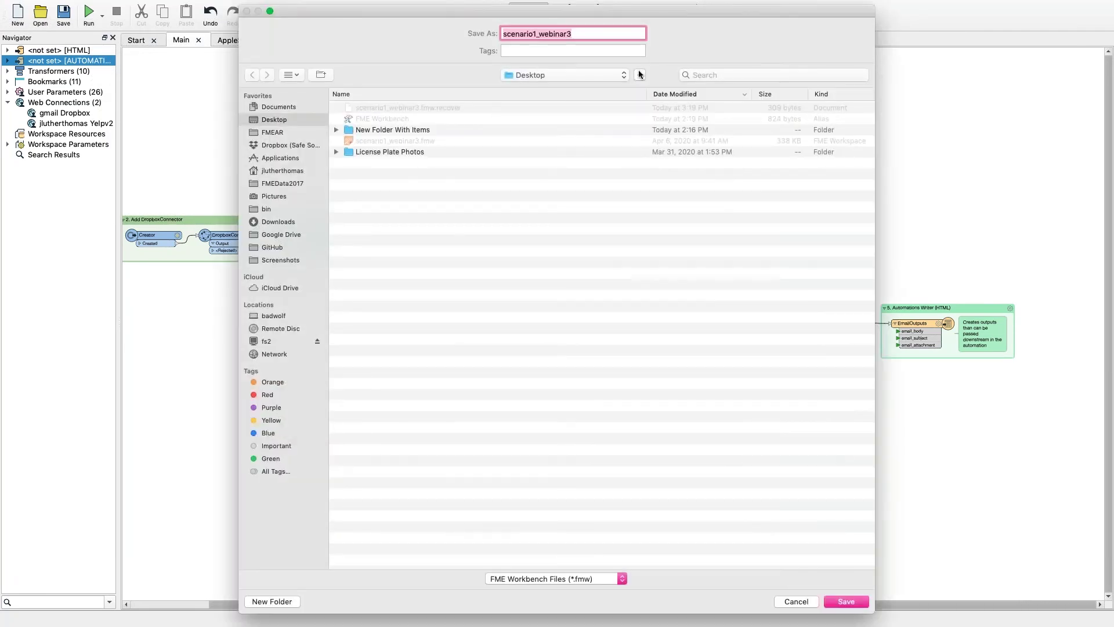
pyautogui.click(622, 38)
pyautogui.hotkey('shift', 'Left')
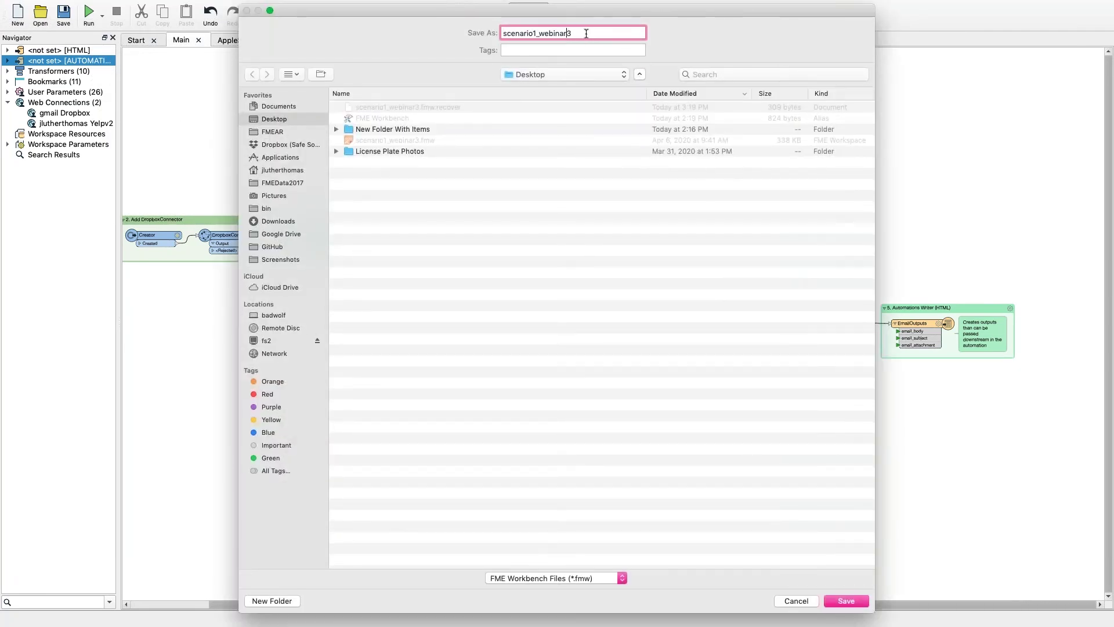
pyautogui.press('BackSpace')
pyautogui.press('BackSpace')
pyautogui.press('BackSpace')
pyautogui.press('BackSpace')
pyautogui.press('BackSpace')
pyautogui.press('BackSpace')
pyautogui.press('BackSpace')
pyautogui.press('BackSpace')
pyautogui.write('serverversion')
pyautogui.click(851, 603)
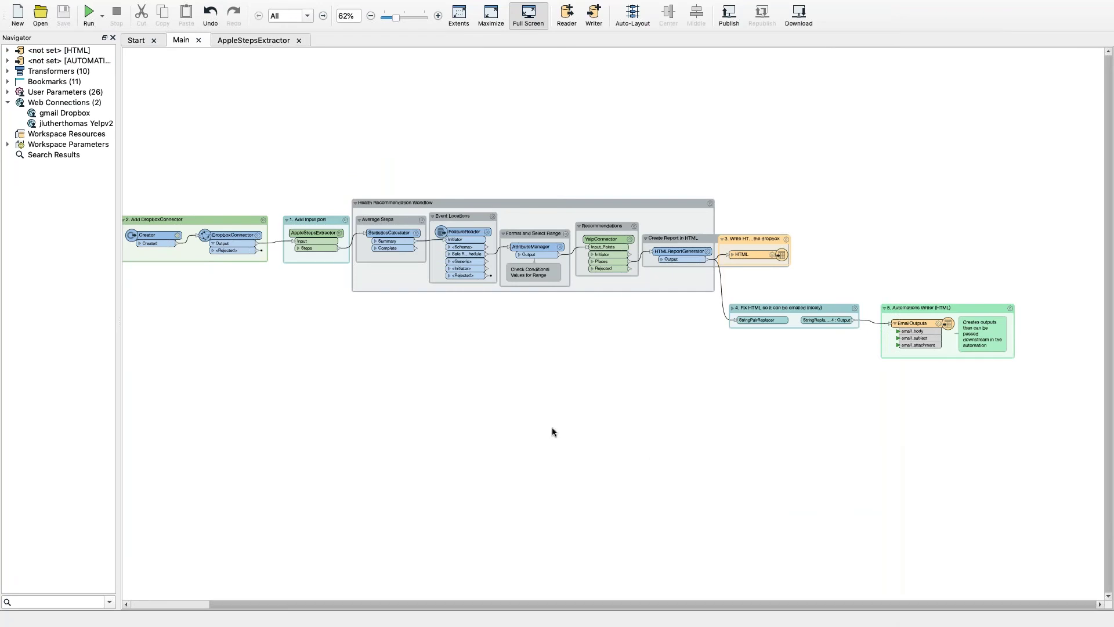
# In the browser, open the FME2020 Platform Scenarios repository from Workspaces > Manage Workspaces.
pyautogui.hotkey('ctrl', 'Right')
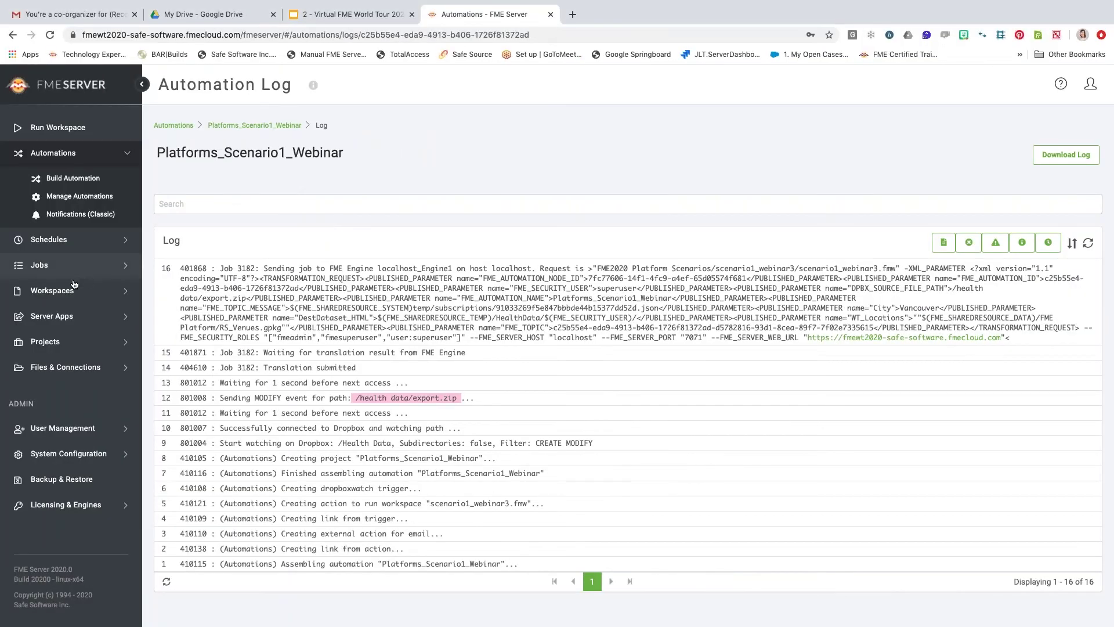
pyautogui.click(109, 292)
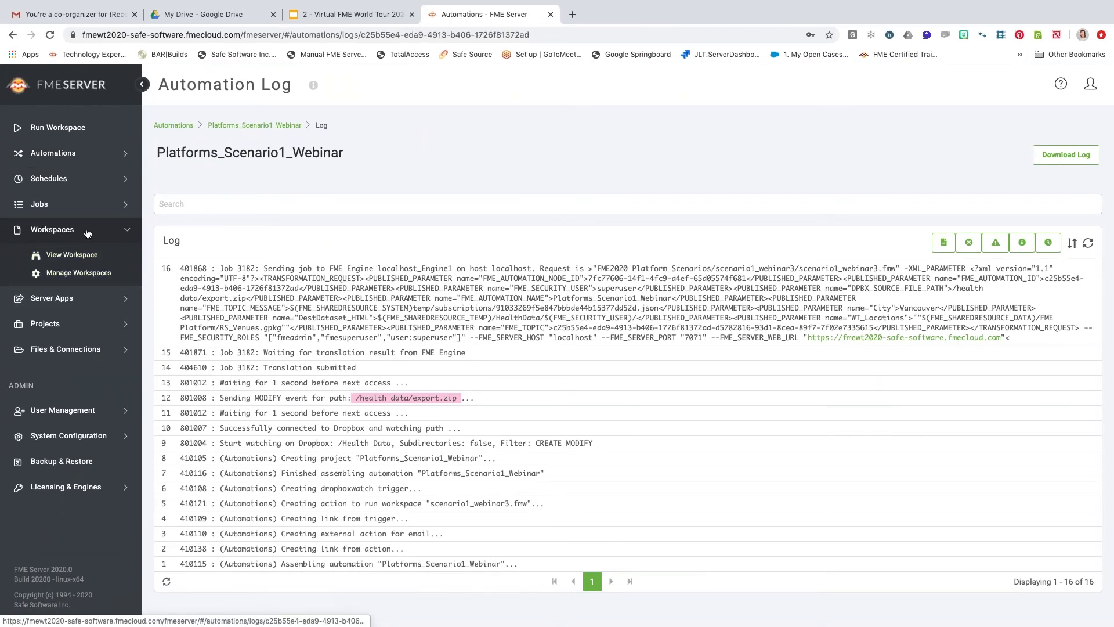
pyautogui.click(94, 274)
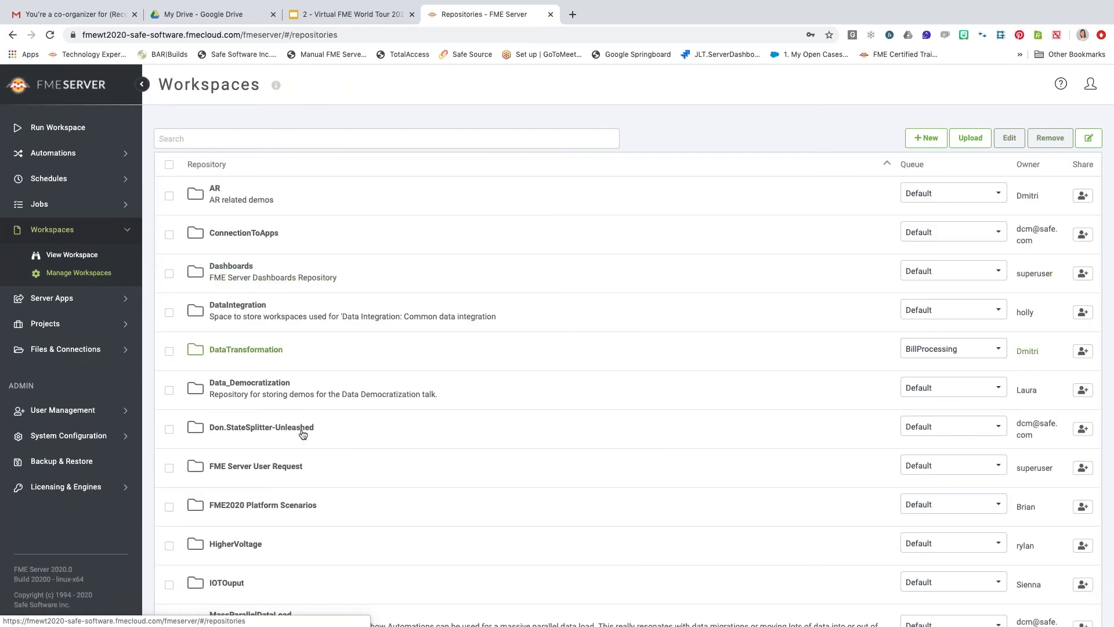
pyautogui.click(269, 508)
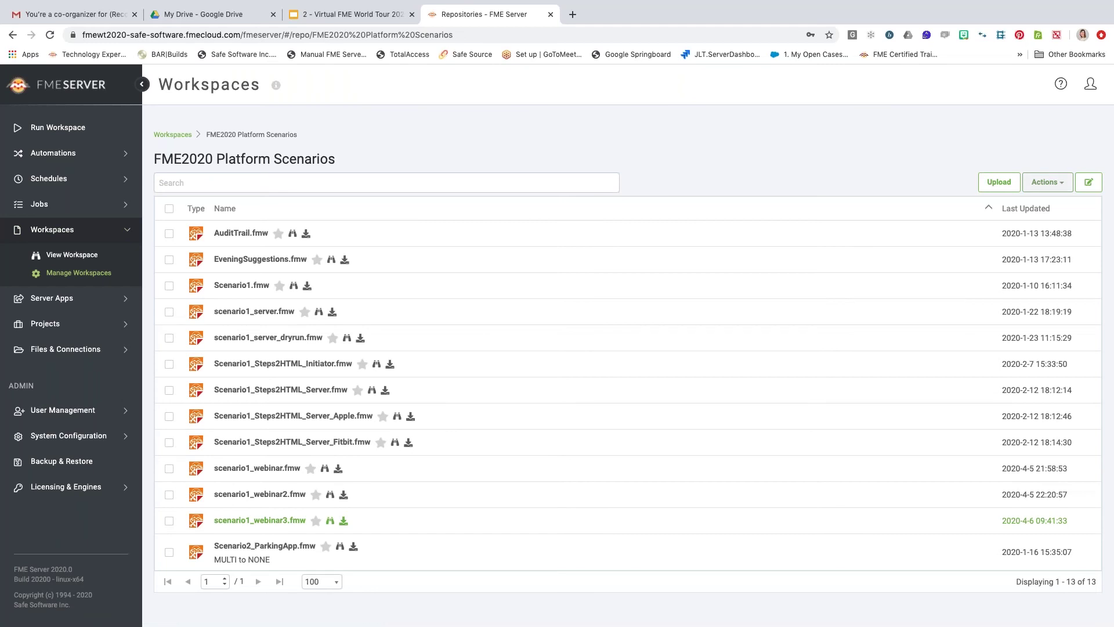
# Upload scenario1_serverversion.fmw from the Desktop and confirm the commit notice.
pyautogui.click(1012, 188)
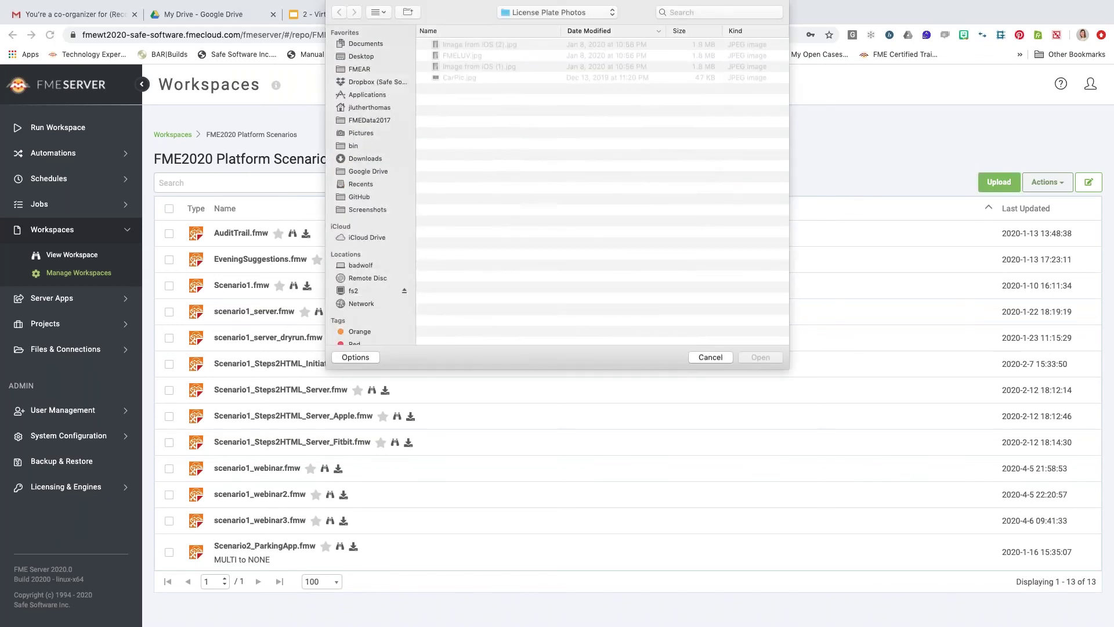
pyautogui.click(367, 57)
pyautogui.doubleClick(486, 56)
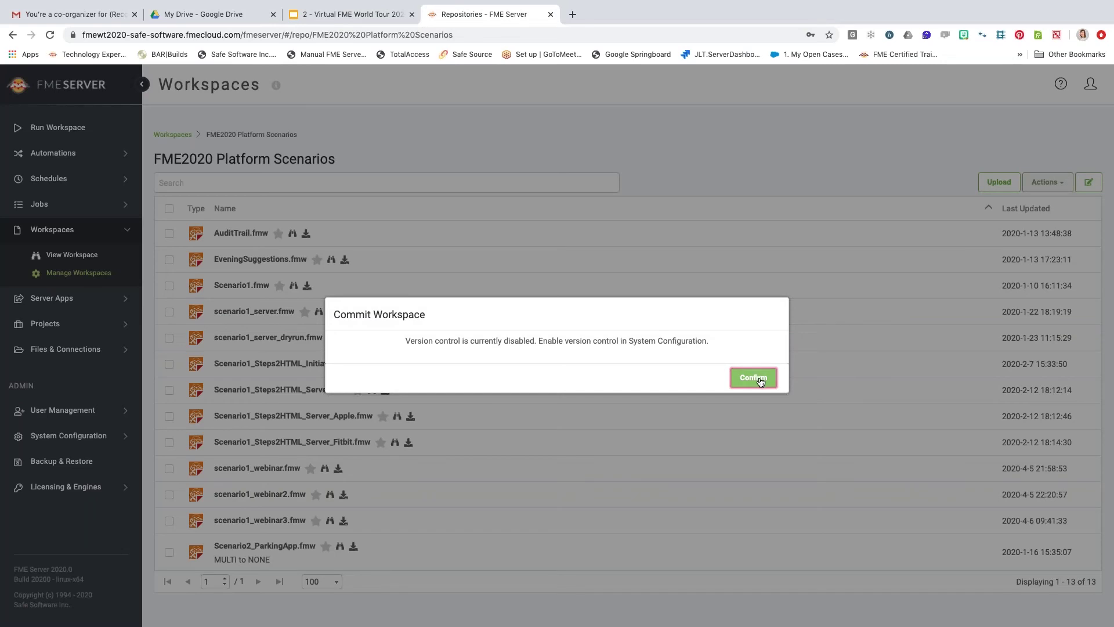
pyautogui.click(756, 379)
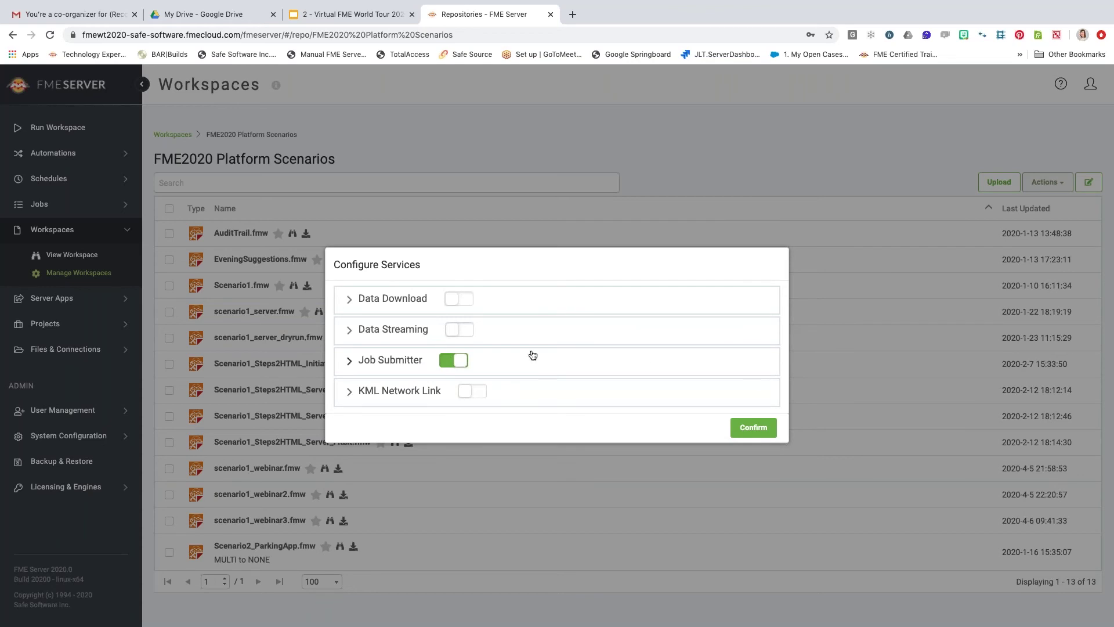
# Look over the Data Streaming service details, then confirm the workspace's service configuration.
pyautogui.click(372, 335)
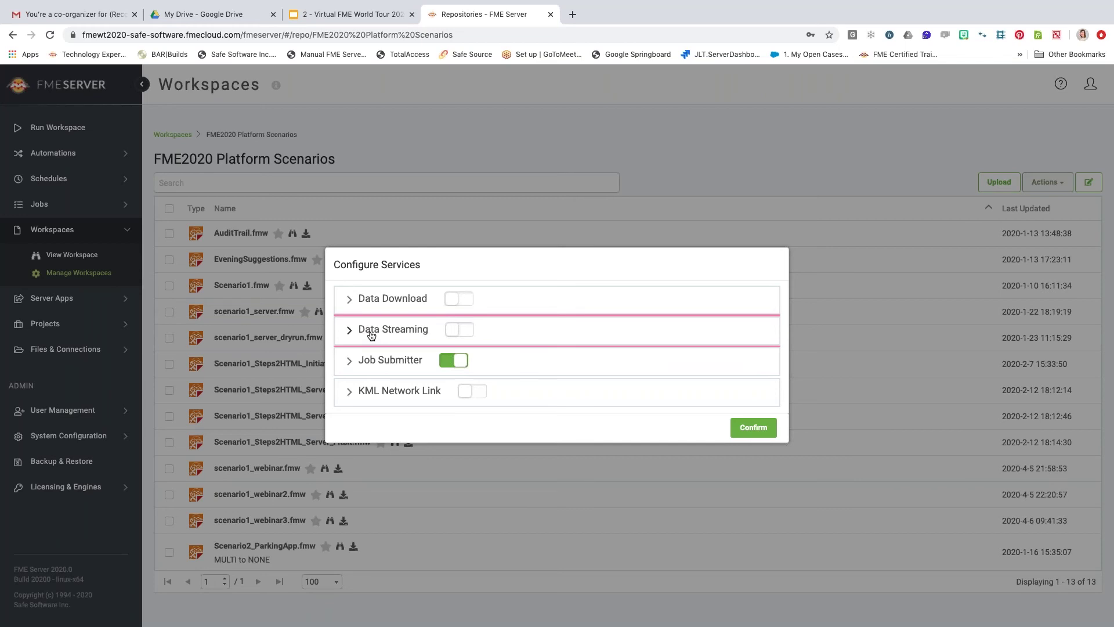
pyautogui.click(349, 330)
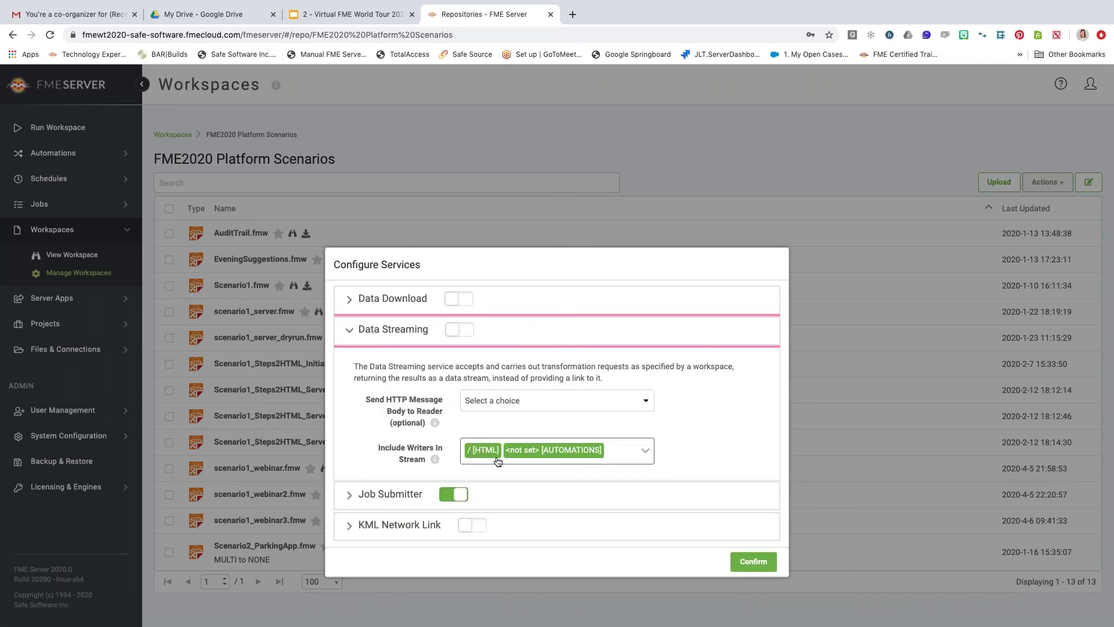
pyautogui.click(350, 331)
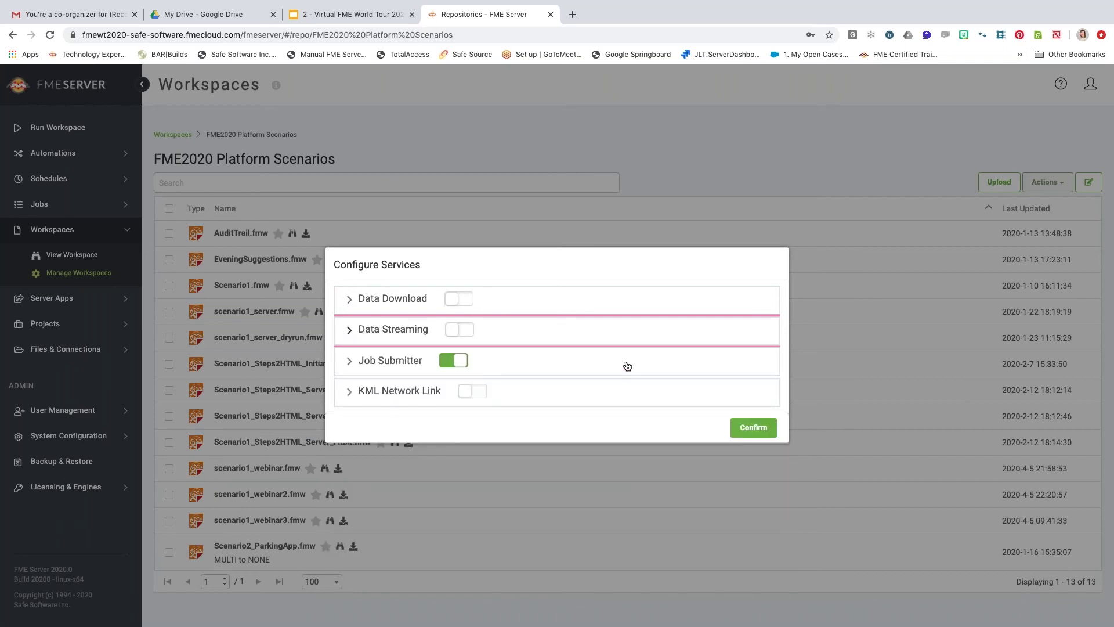
pyautogui.click(753, 434)
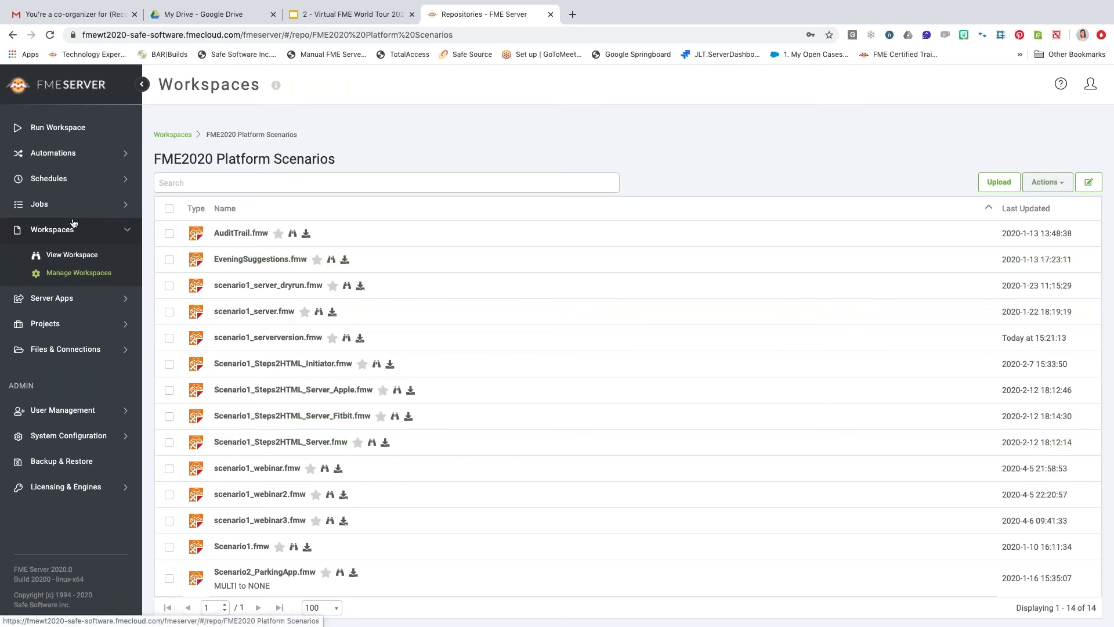
# Open the Platforms_Scenario1_Webinar automation's log file with newest entries shown first.
pyautogui.click(96, 155)
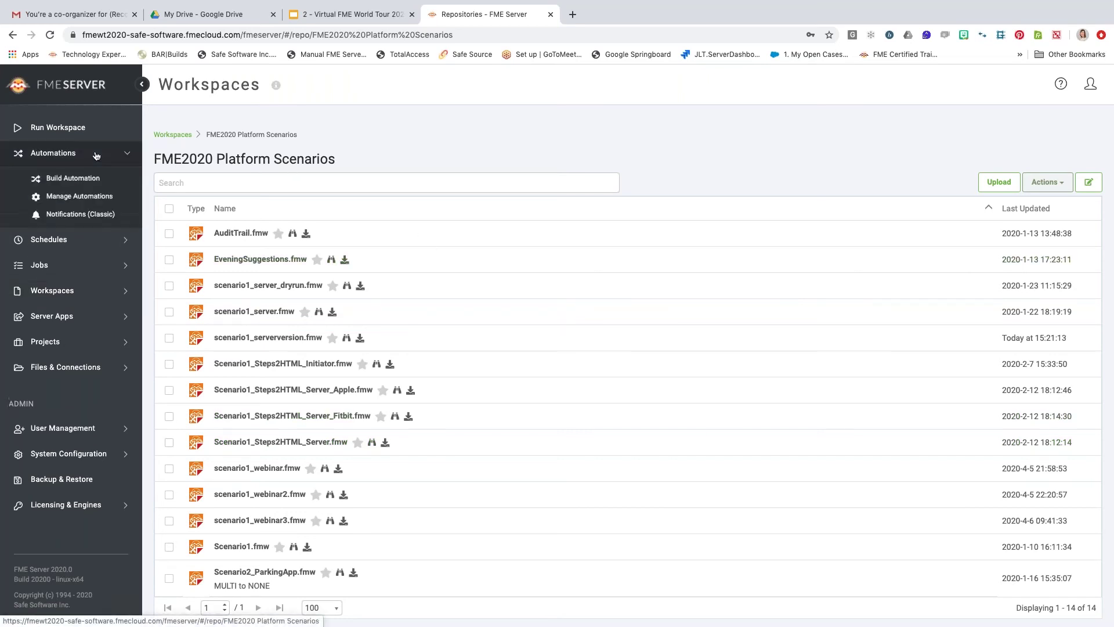
pyautogui.click(91, 199)
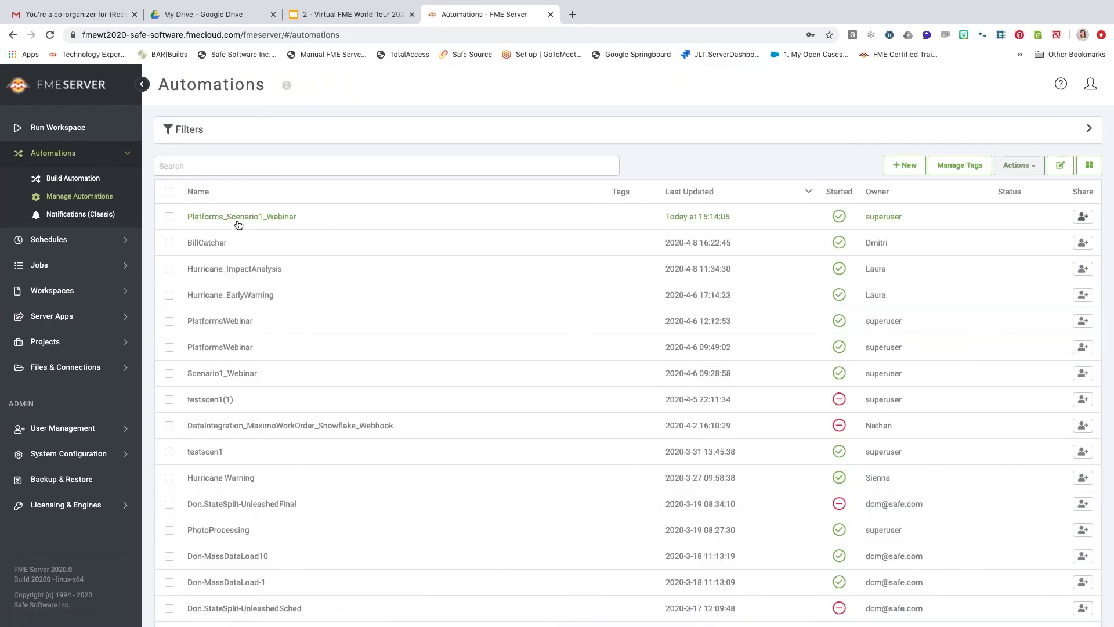
pyautogui.click(169, 217)
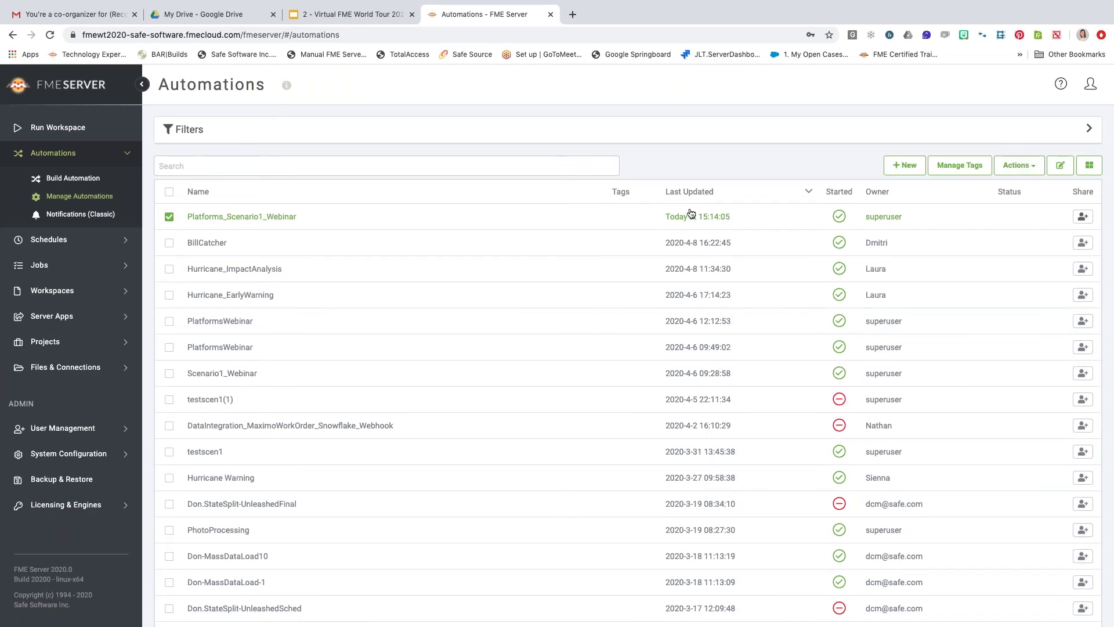
pyautogui.click(1019, 165)
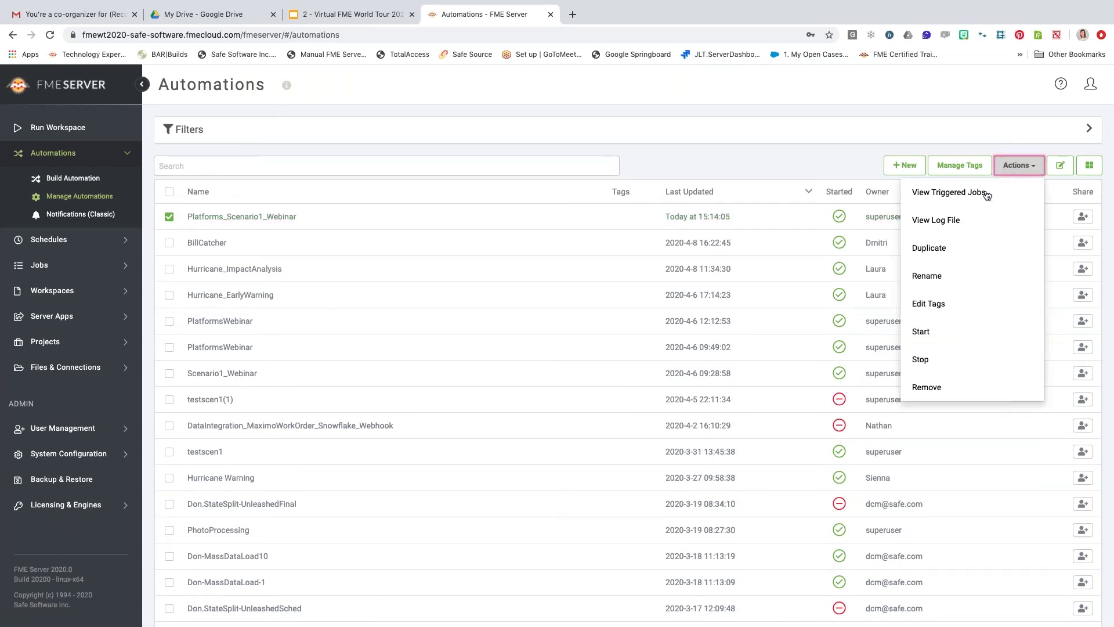
pyautogui.click(970, 219)
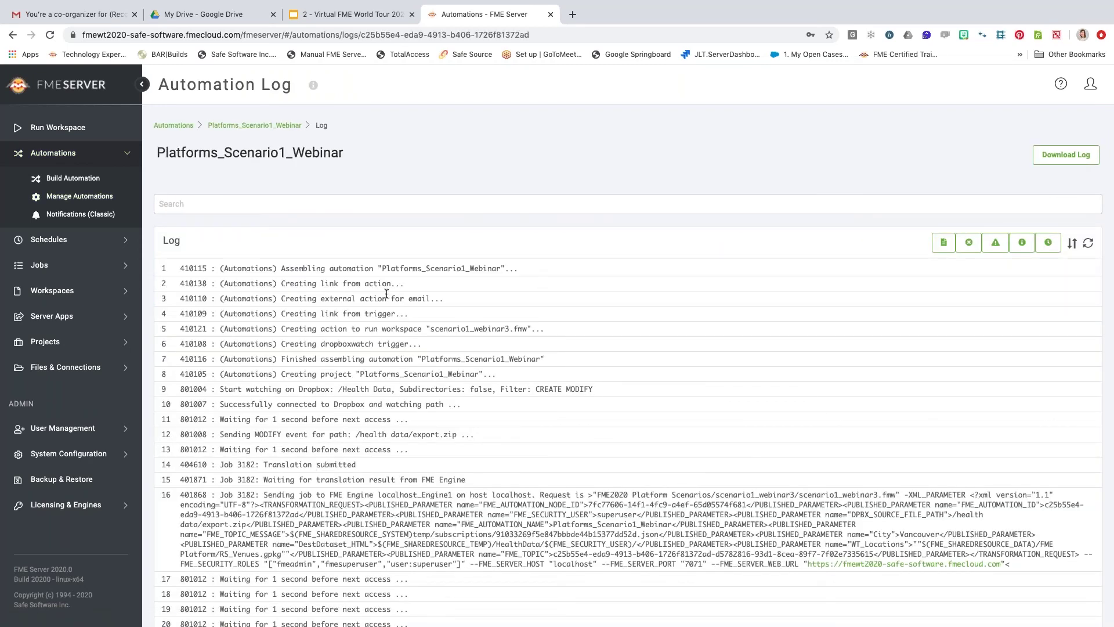
pyautogui.scroll(-1, 943, 256)
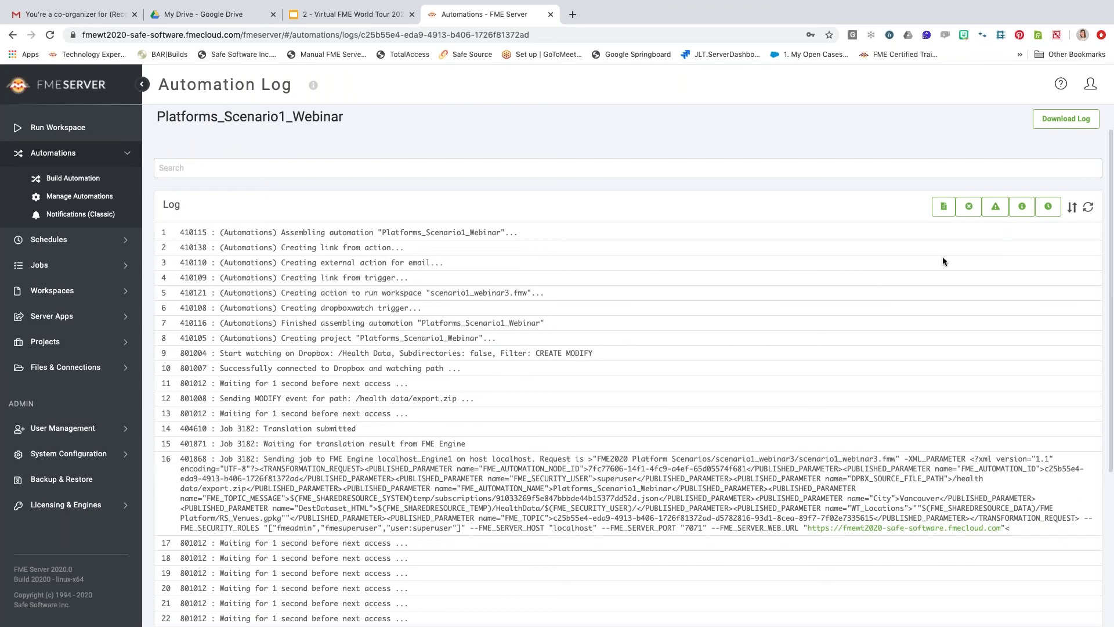
pyautogui.click(1073, 207)
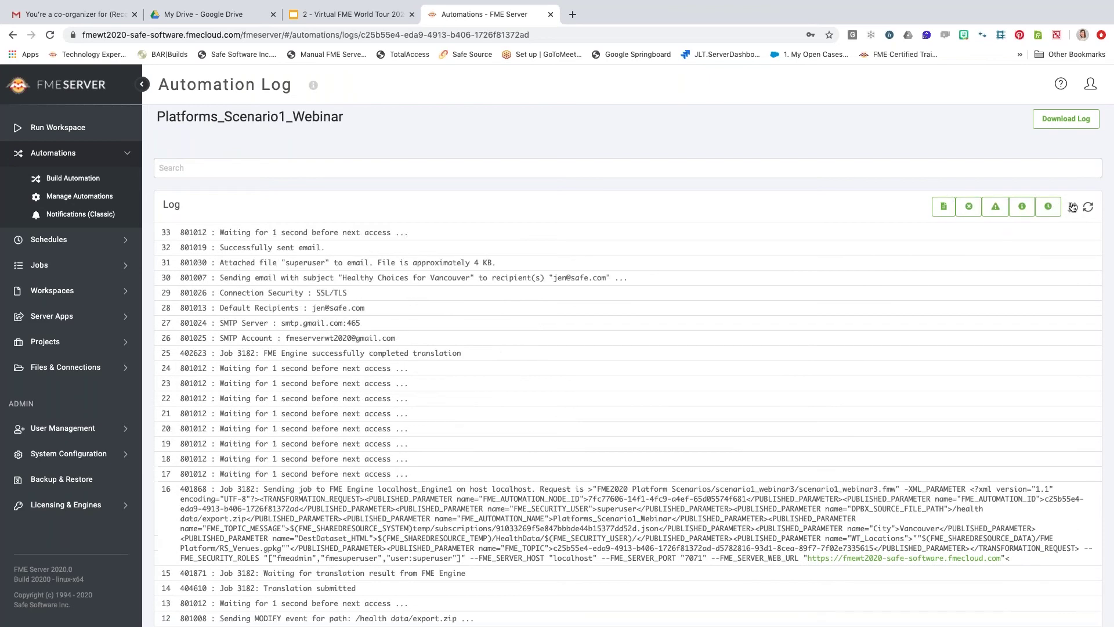
# Highlight the log lines confirming the translation completed and the email with attachment was sent.
pyautogui.scroll(-1, 334, 361)
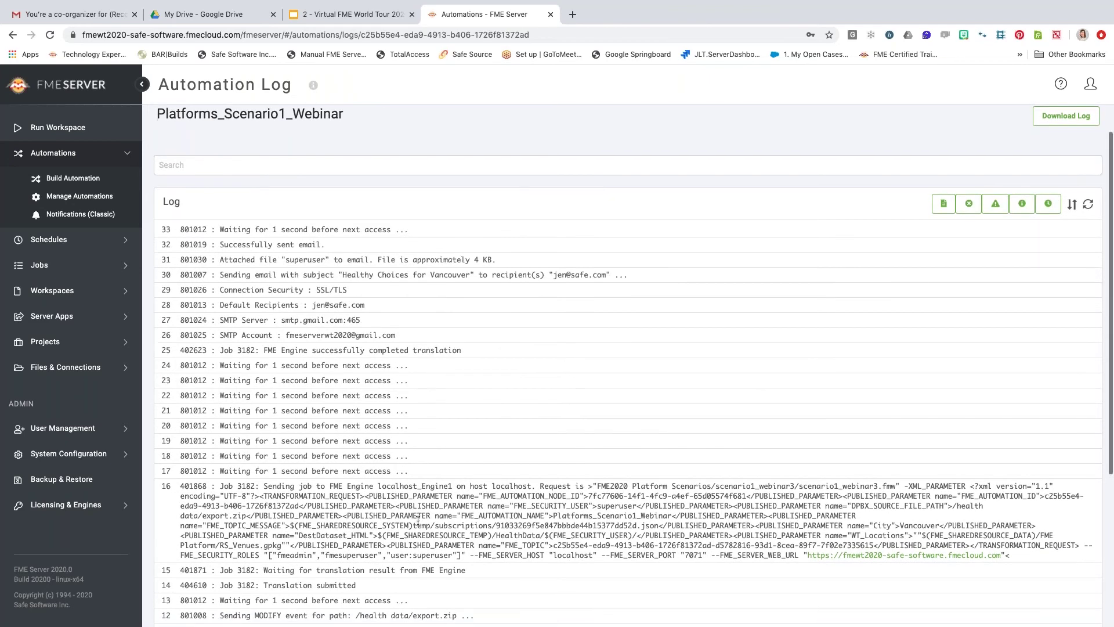
pyautogui.moveTo(462, 330); pyautogui.dragTo(206, 329)
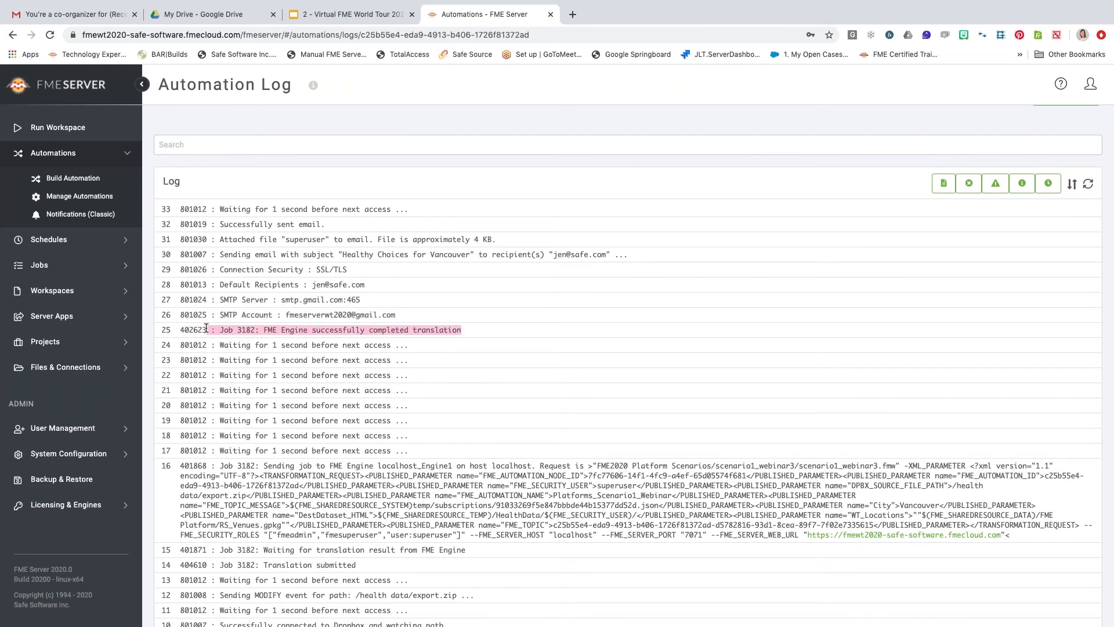
pyautogui.click(400, 321)
pyautogui.moveTo(399, 319); pyautogui.dragTo(333, 239)
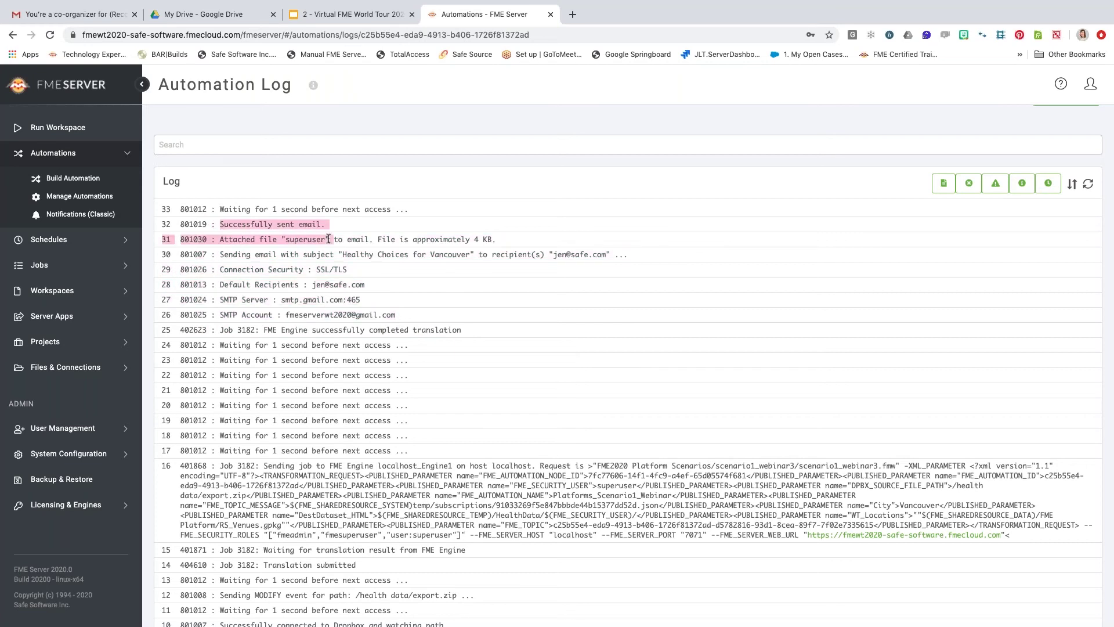
pyautogui.click(392, 264)
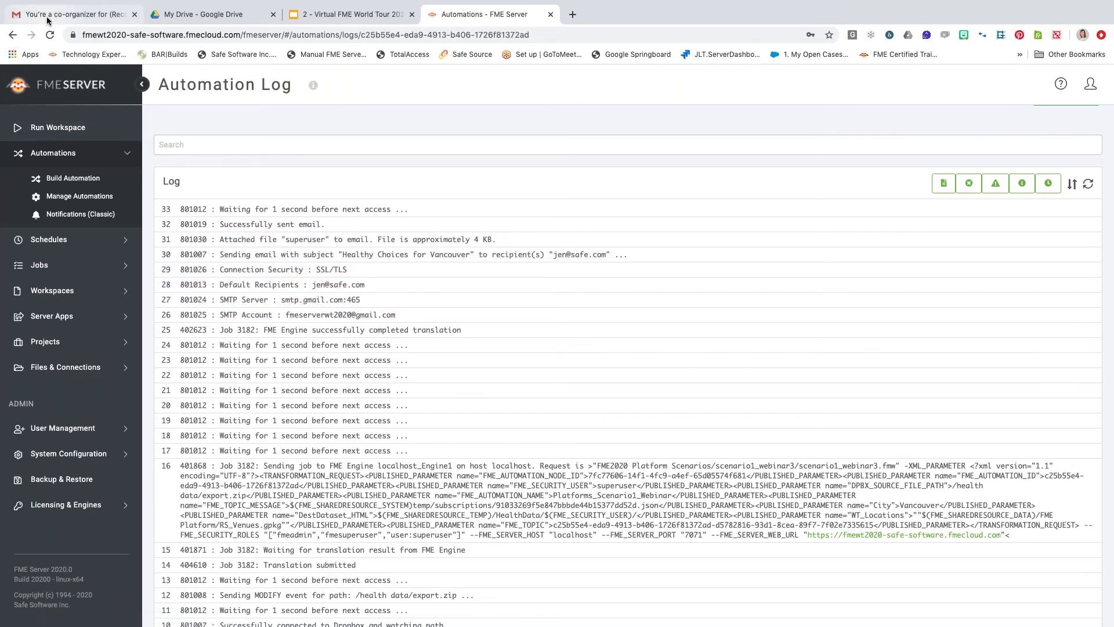
pyautogui.click(48, 21)
# Refresh the Gmail inbox, open the Healthy Choices for Vancouver email, then present slide 10.
pyautogui.click(50, 201)
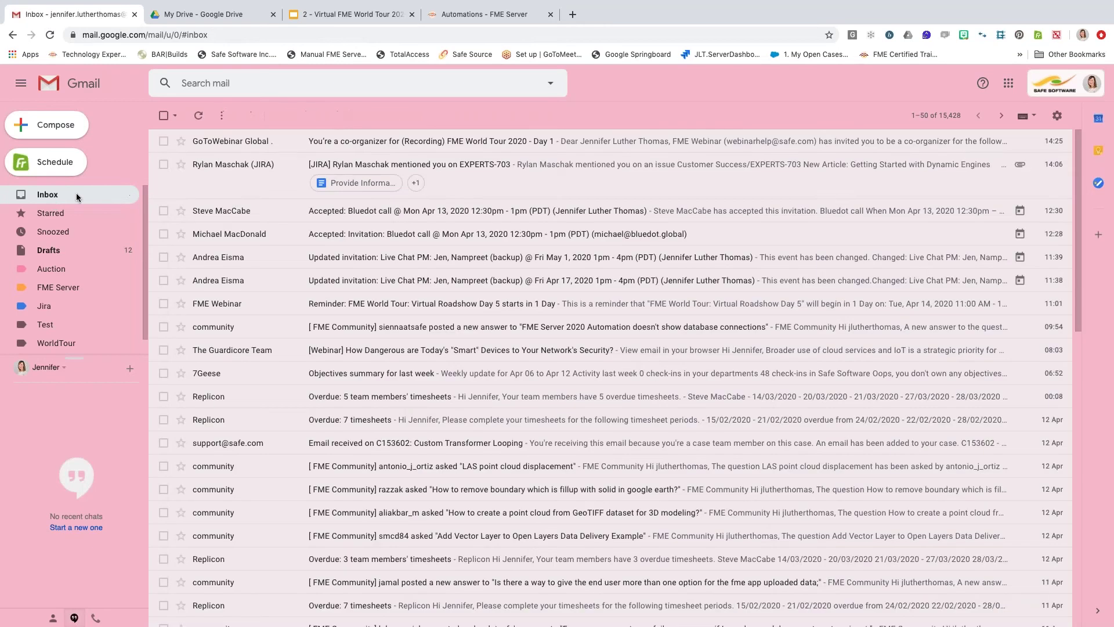
pyautogui.click(198, 114)
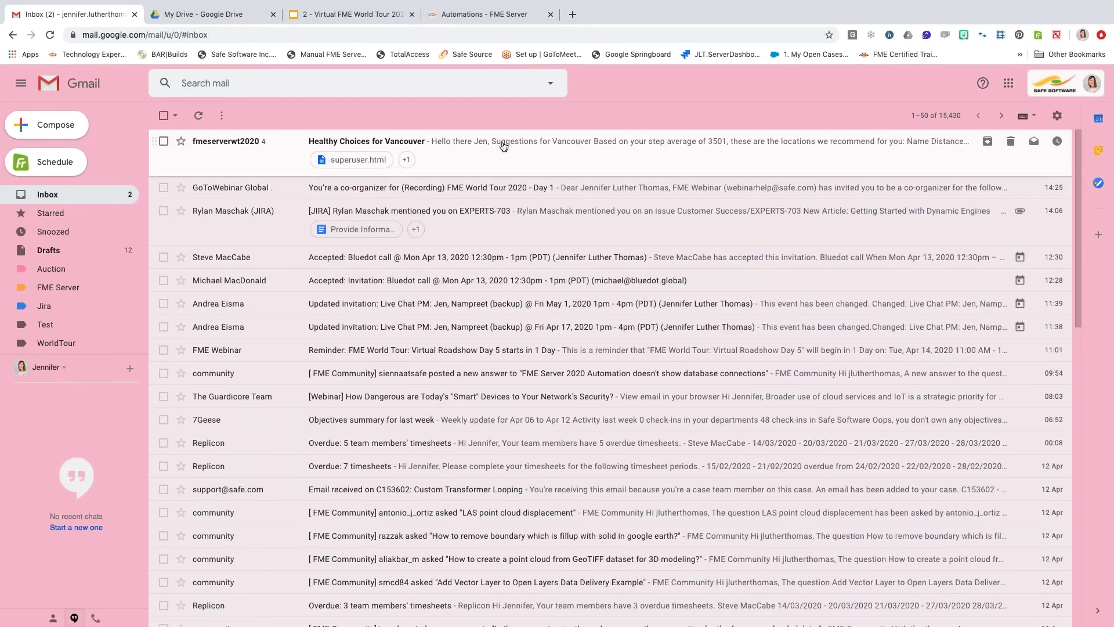
pyautogui.click(503, 147)
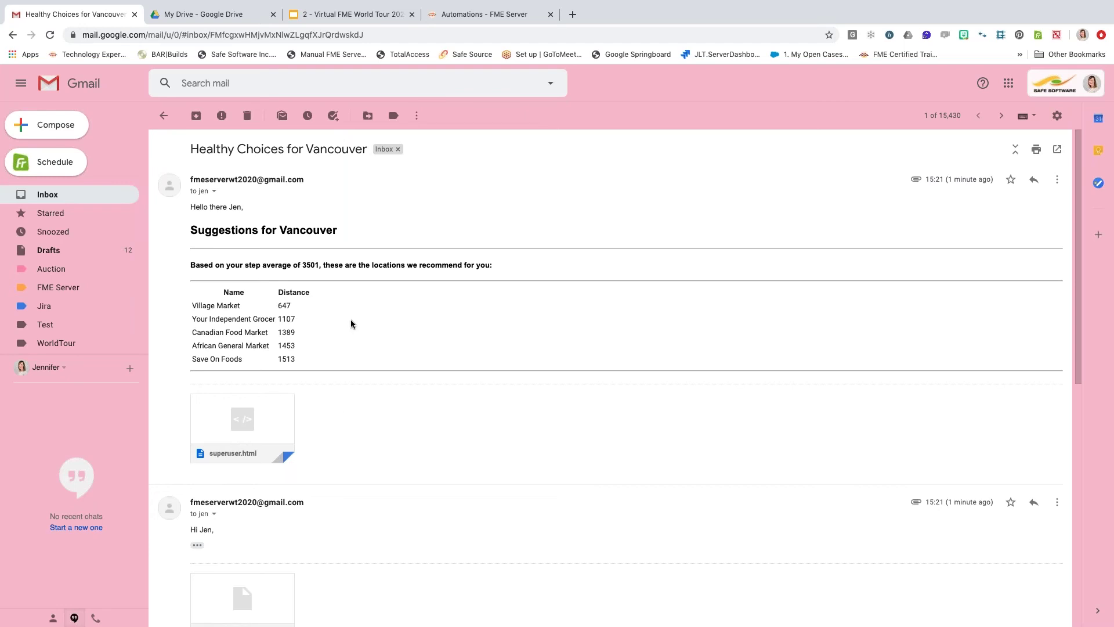
pyautogui.click(355, 14)
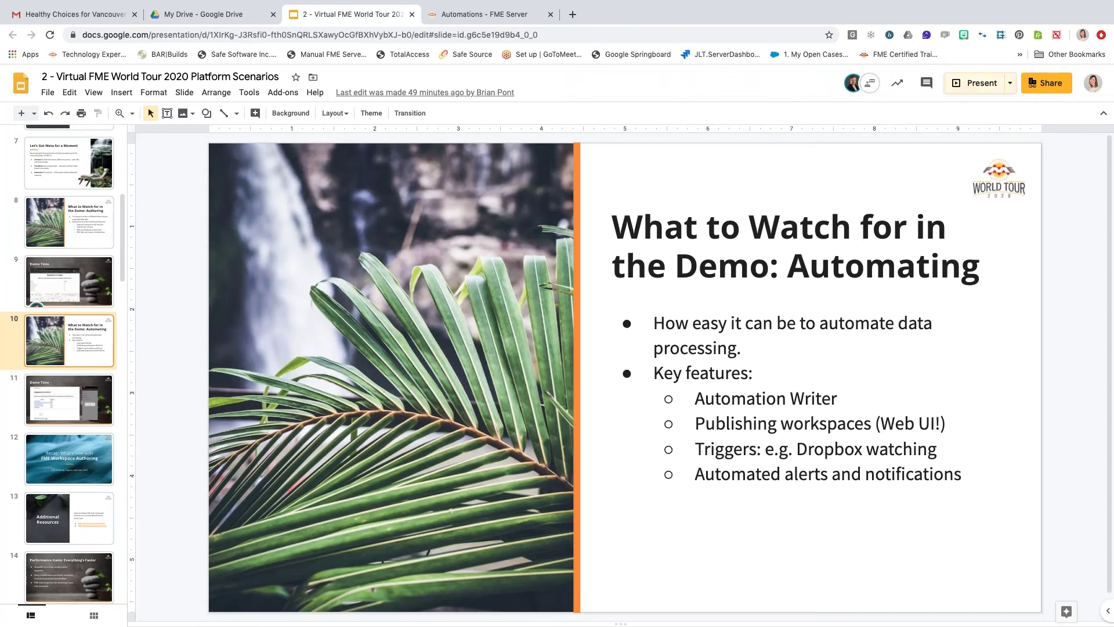
pyautogui.click(971, 83)
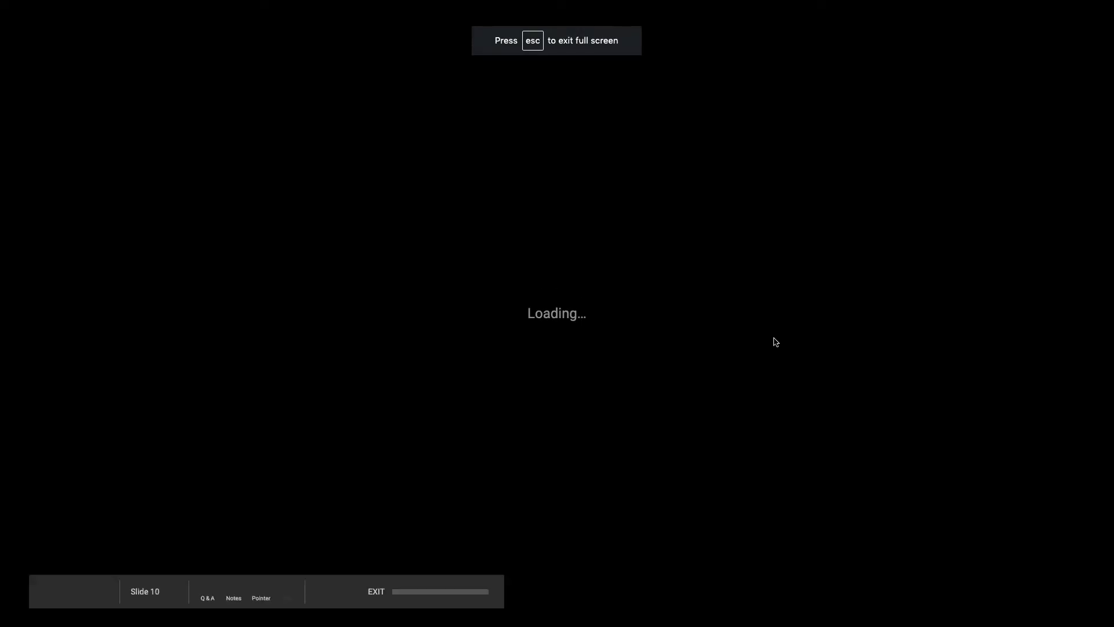
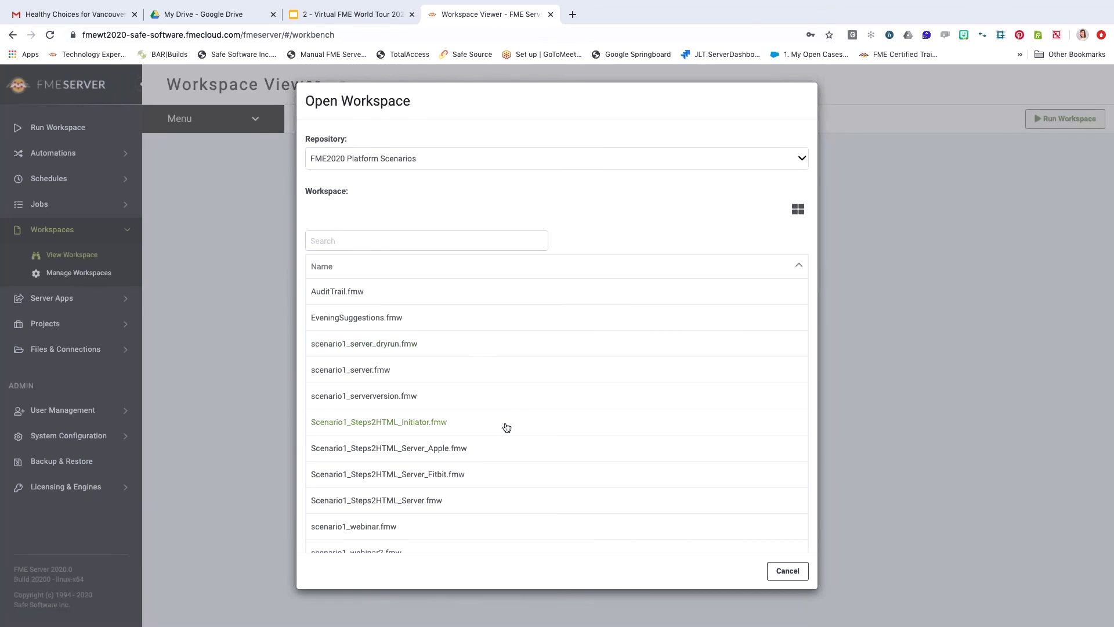
# Open Scenario2_ParkingApp.fmw in the viewer and zoom onto its Input Images and Image Processing bookmarks.
pyautogui.scroll(-3, 505, 427)
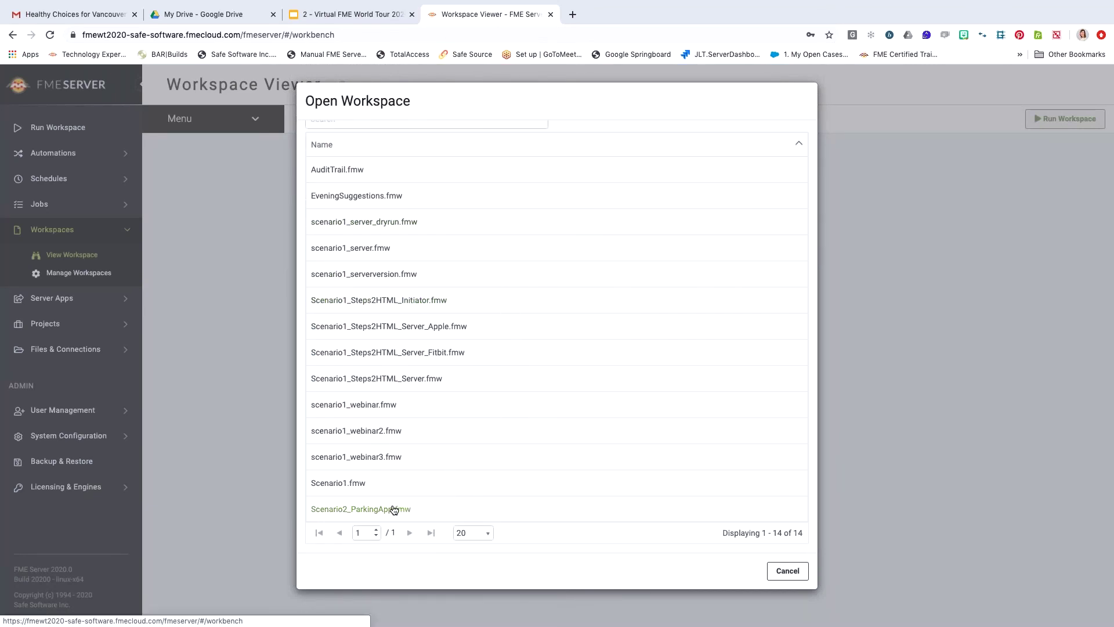
pyautogui.click(393, 508)
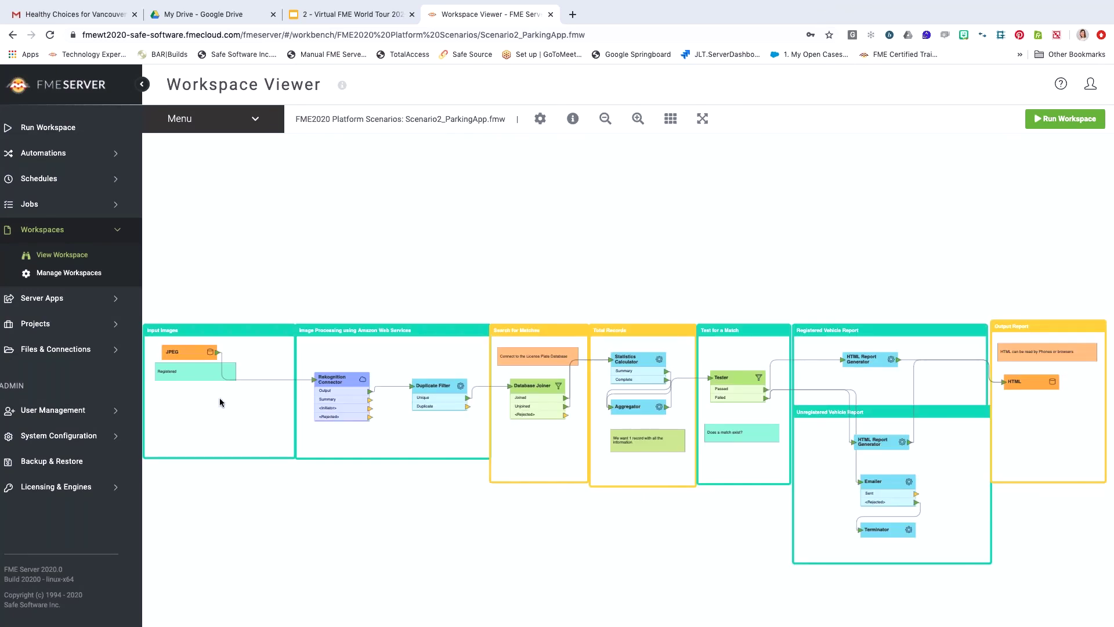
pyautogui.scroll(2, 220, 402)
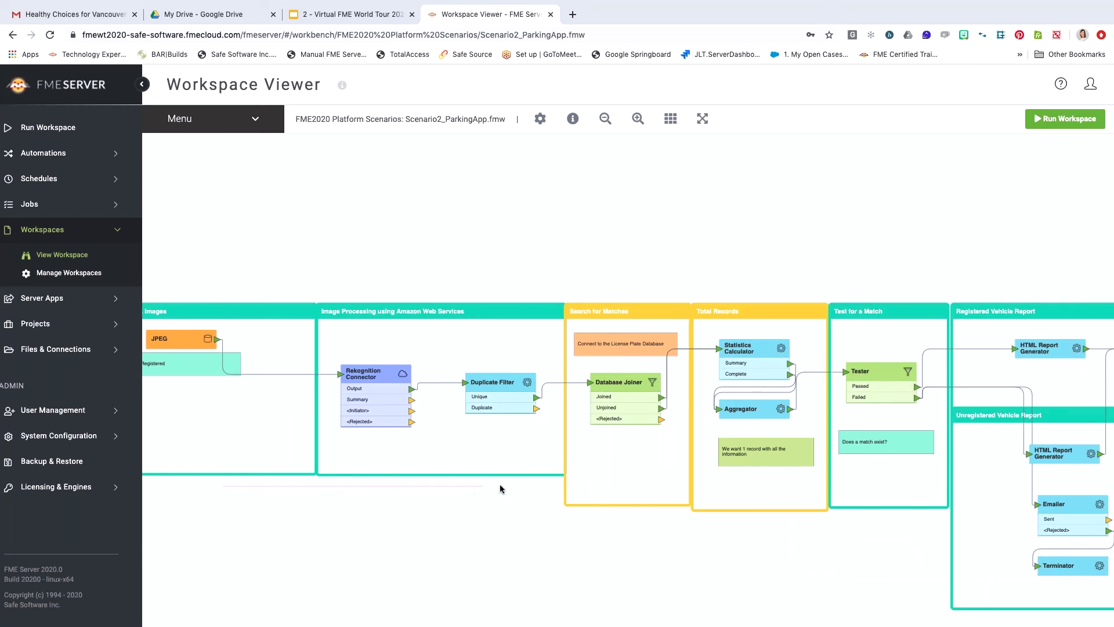
pyautogui.scroll(3, 281, 538)
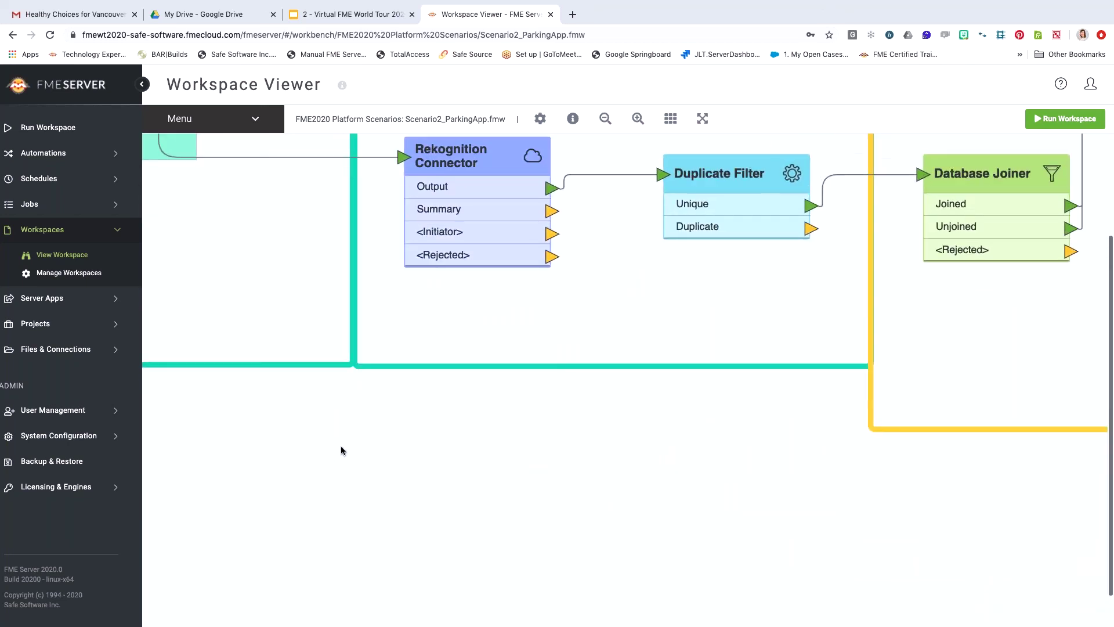
pyautogui.scroll(4, 398, 329)
pyautogui.hscroll(-6, 399, 329)
pyautogui.scroll(1, 388, 383)
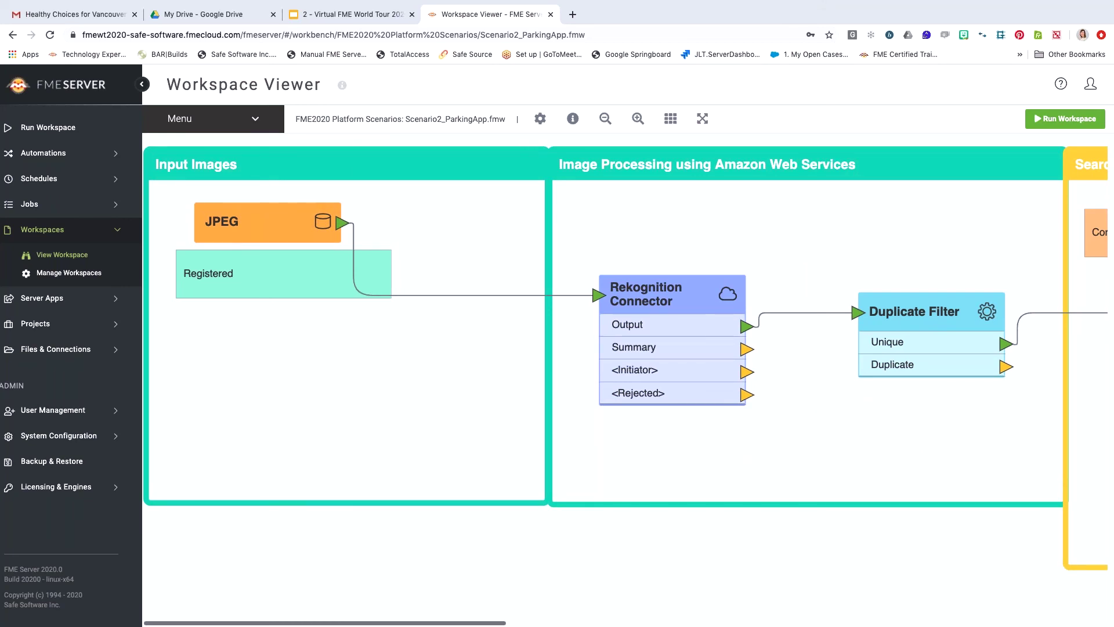
pyautogui.hscroll(5, 776, 479)
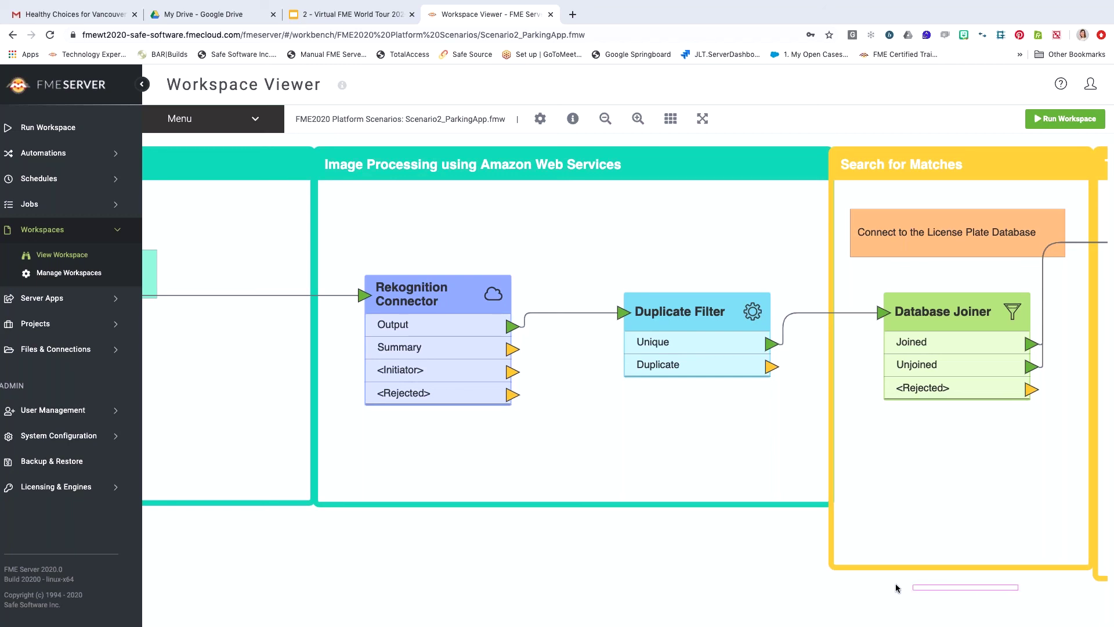
# Pan across Total Records, Test for a Match and the vehicle reports to the Output Report stage.
pyautogui.moveTo(1004, 489); pyautogui.dragTo(582, 487)
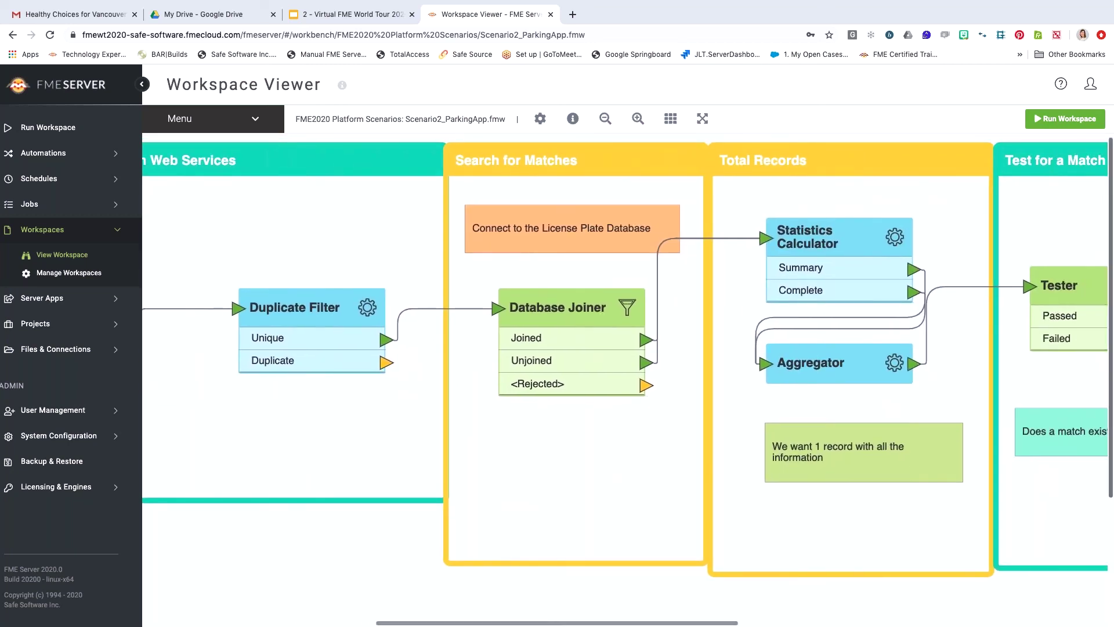
pyautogui.moveTo(865, 513); pyautogui.dragTo(611, 521)
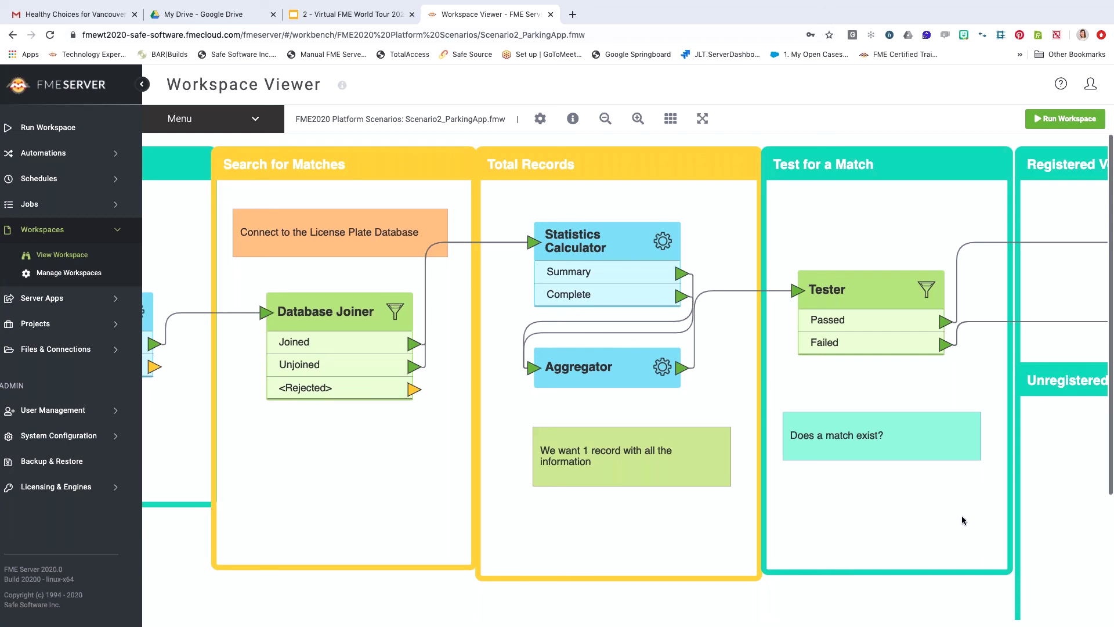
pyautogui.moveTo(961, 516); pyautogui.dragTo(657, 524)
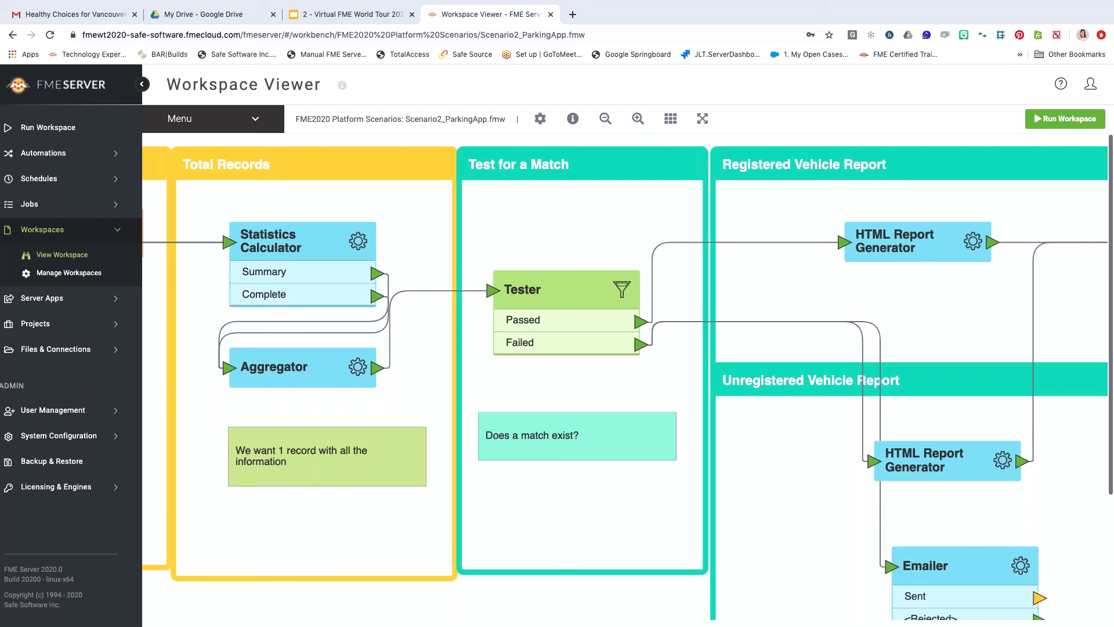
pyautogui.moveTo(808, 498); pyautogui.dragTo(577, 497)
pyautogui.moveTo(928, 518); pyautogui.dragTo(697, 529)
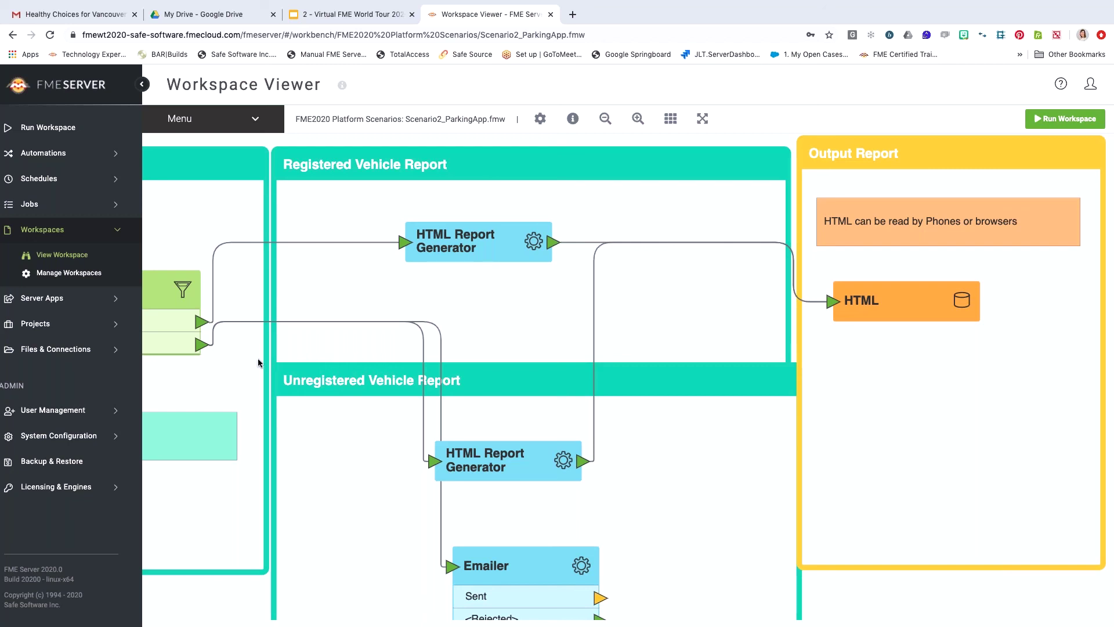
pyautogui.click(57, 301)
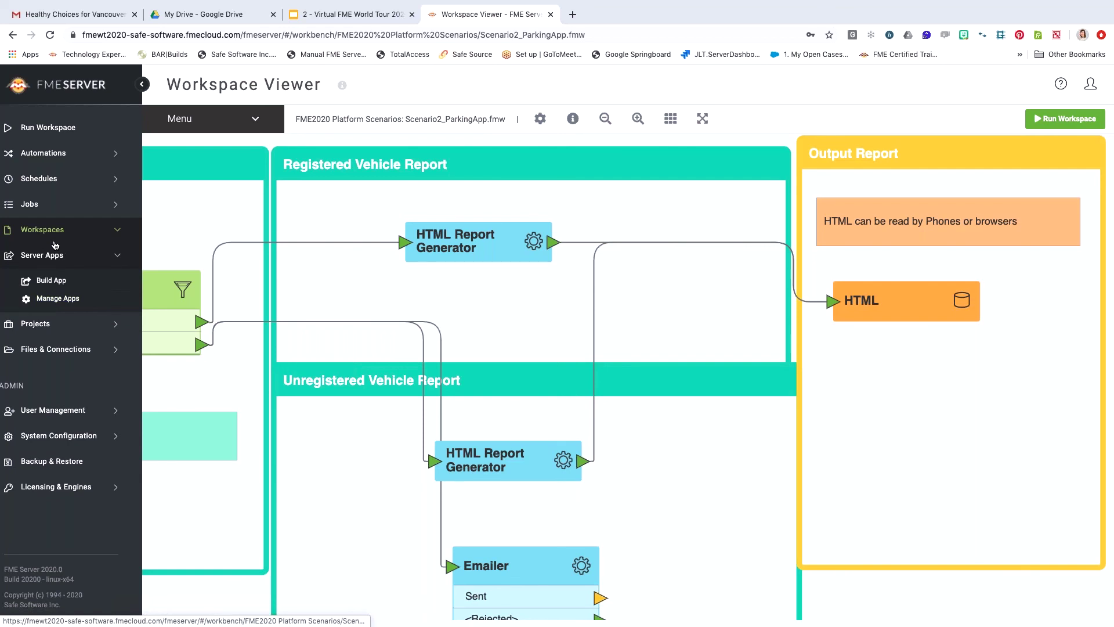
# Build a new server app on the FME2020 Platform Scenarios repository's Scenario2_ParkingApp.fmw workspace.
pyautogui.click(65, 284)
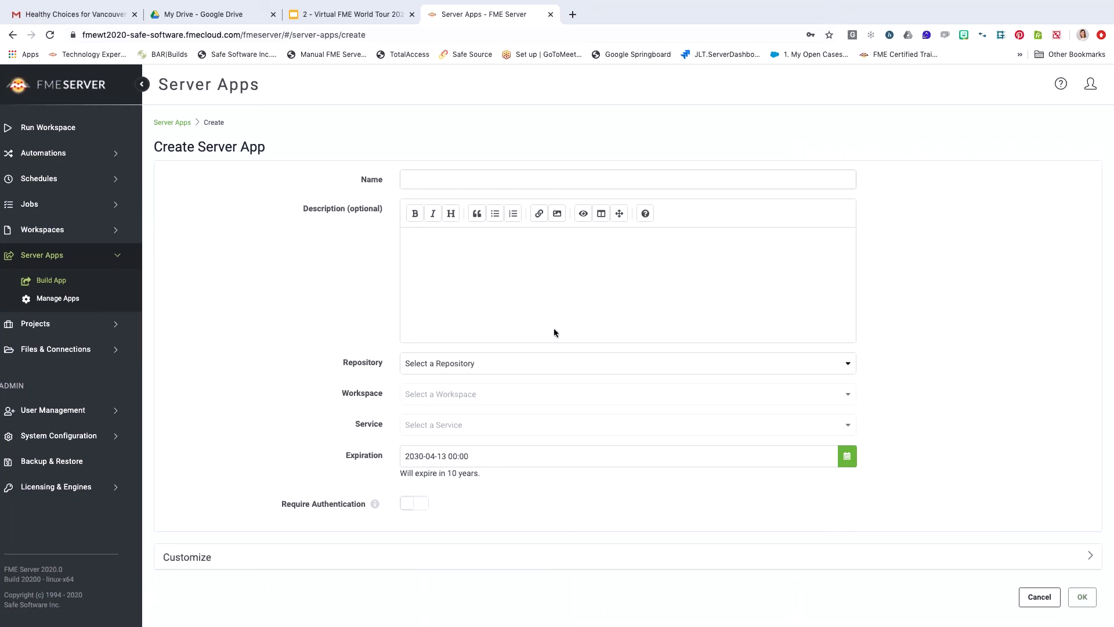
pyautogui.click(511, 366)
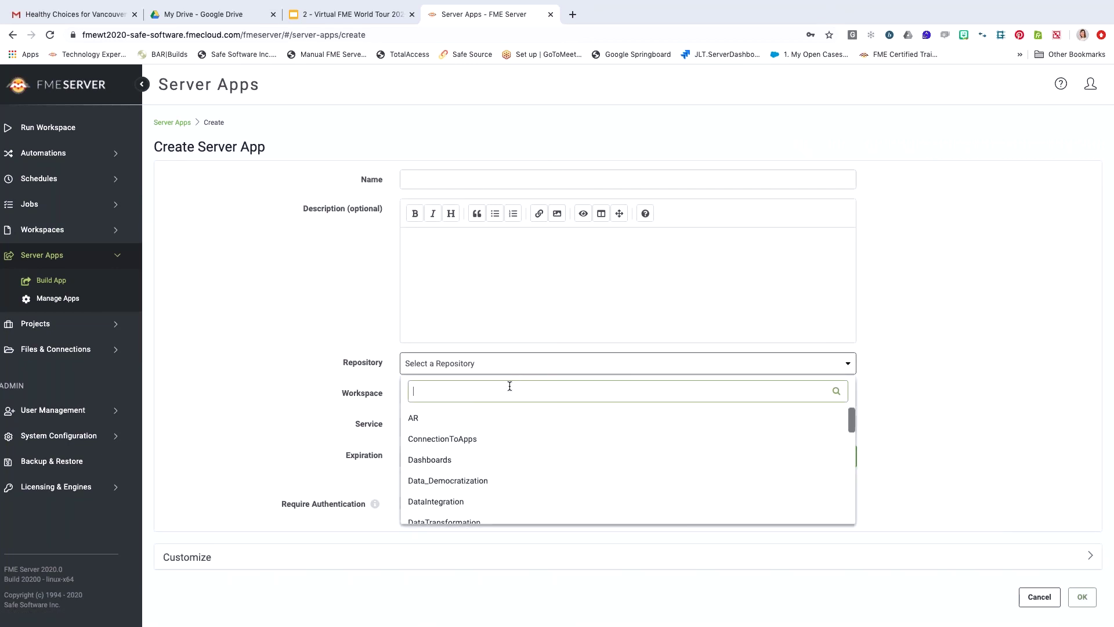
pyautogui.write('platfo')
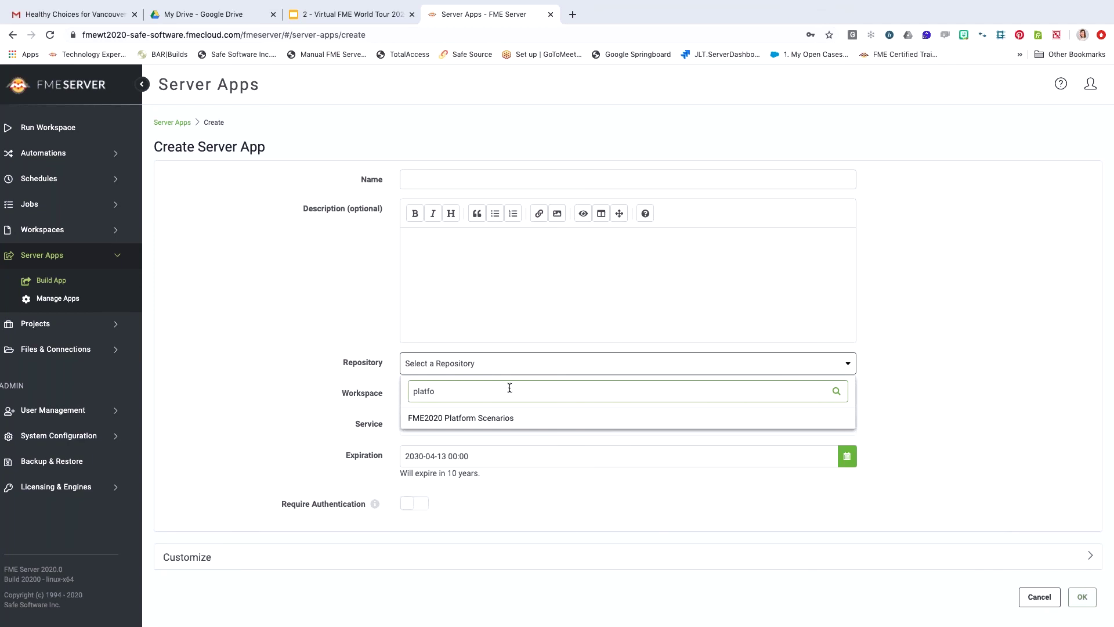
pyautogui.click(514, 417)
pyautogui.click(490, 394)
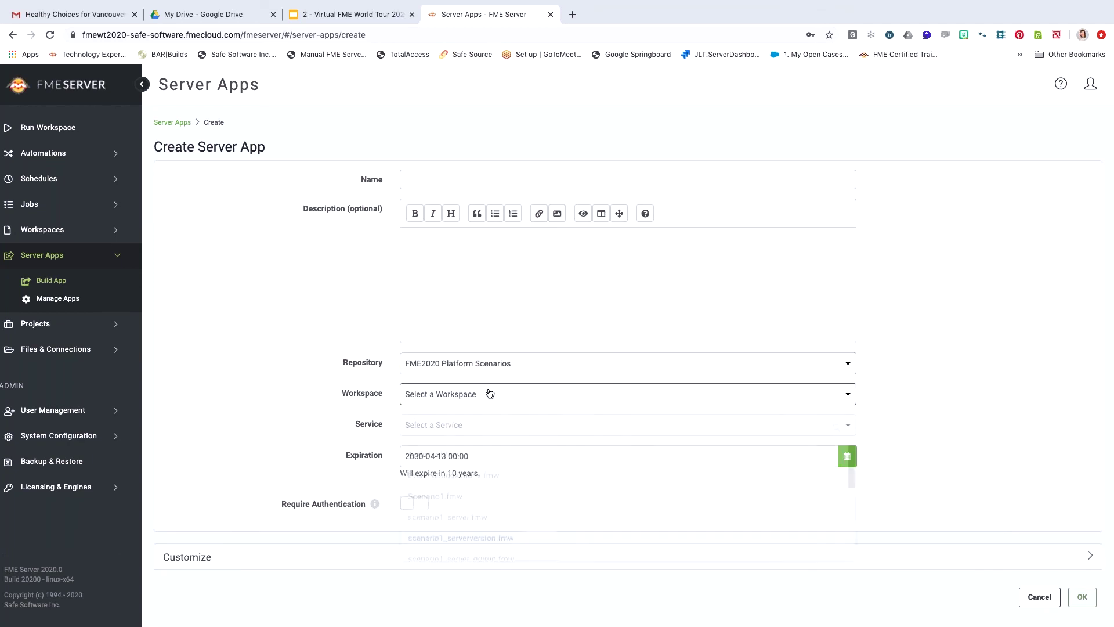
pyautogui.scroll(-5, 502, 507)
pyautogui.click(514, 531)
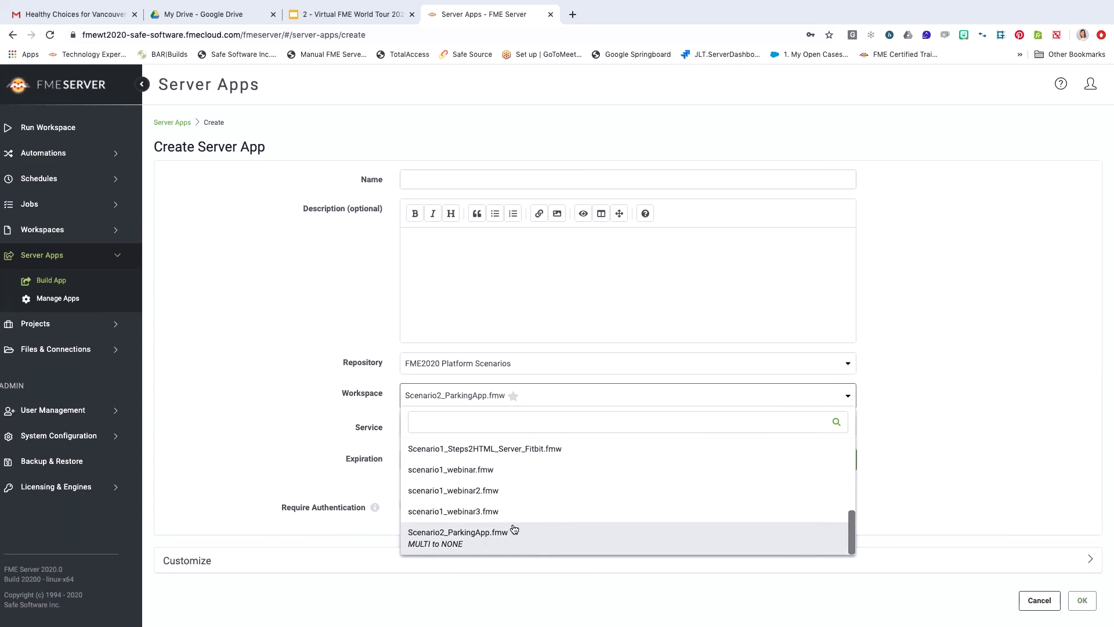
pyautogui.scroll(-2, 938, 426)
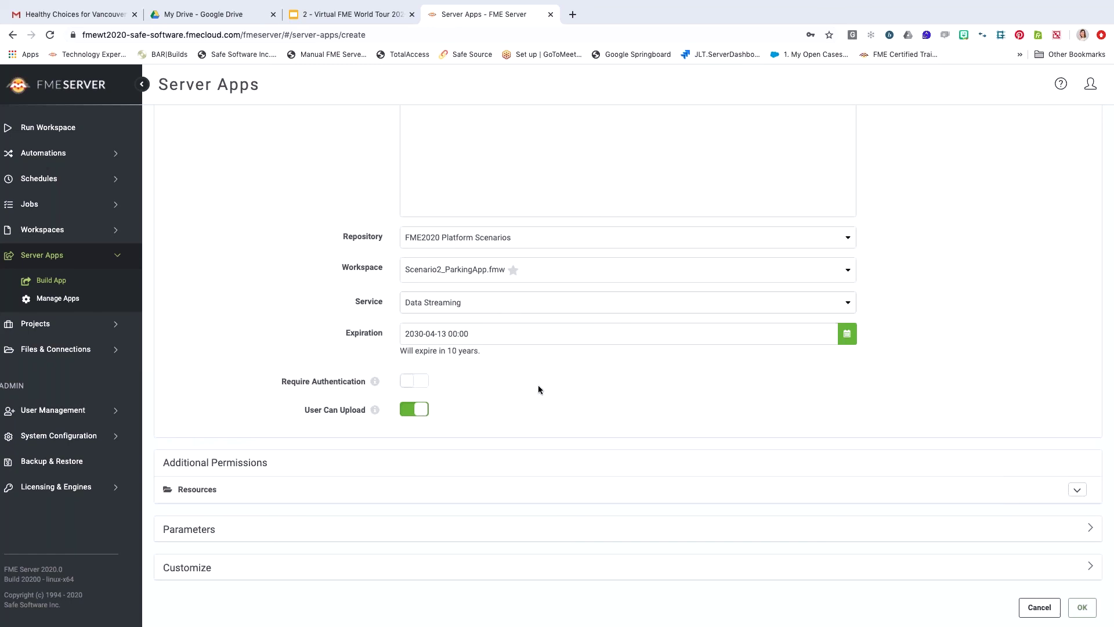
# Expand Parameters and hide Email To, leaving only Source JPEG File(s) shown in the app.
pyautogui.click(458, 333)
pyautogui.scroll(-4, 941, 518)
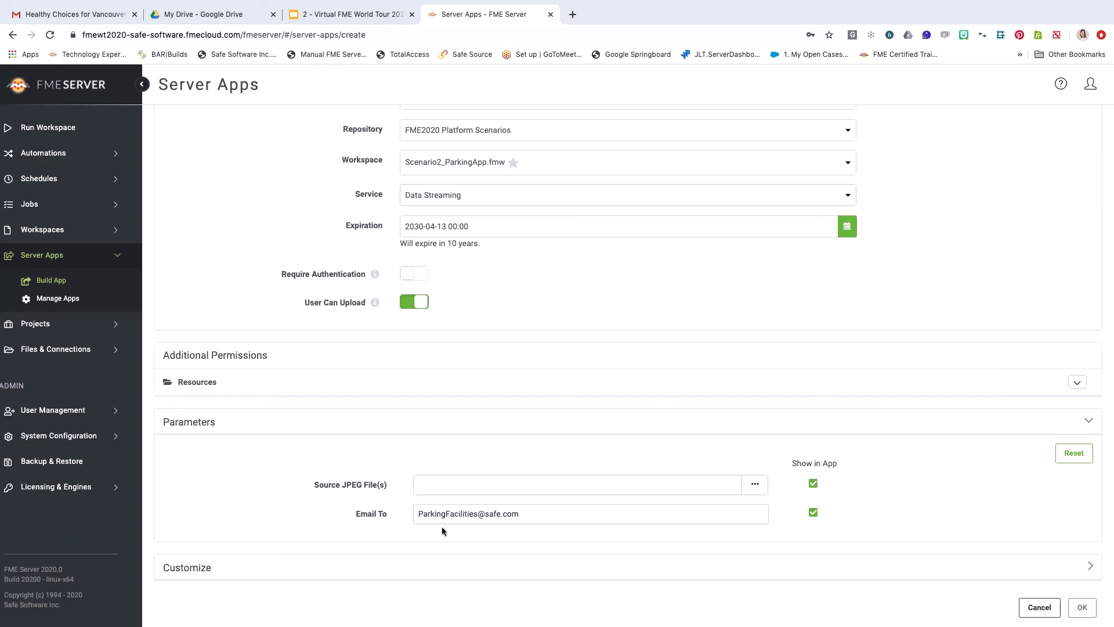
pyautogui.click(813, 513)
# Expand Customize to review title, background colour, heading image, icon and Run Immediately settings.
pyautogui.click(1045, 570)
pyautogui.scroll(-5, 912, 519)
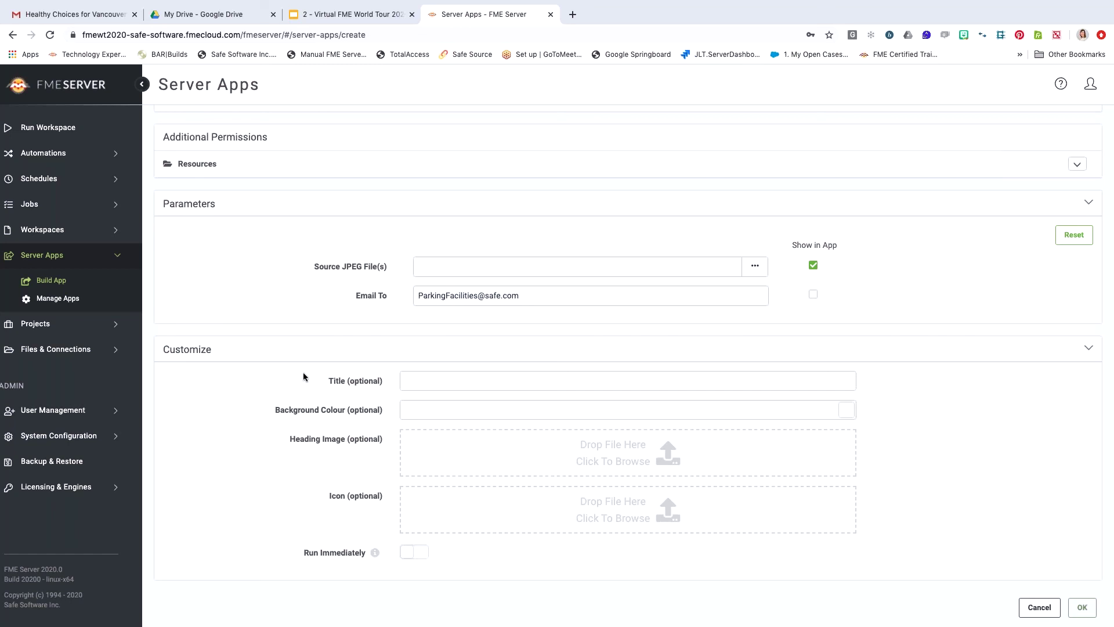
pyautogui.scroll(3, 303, 377)
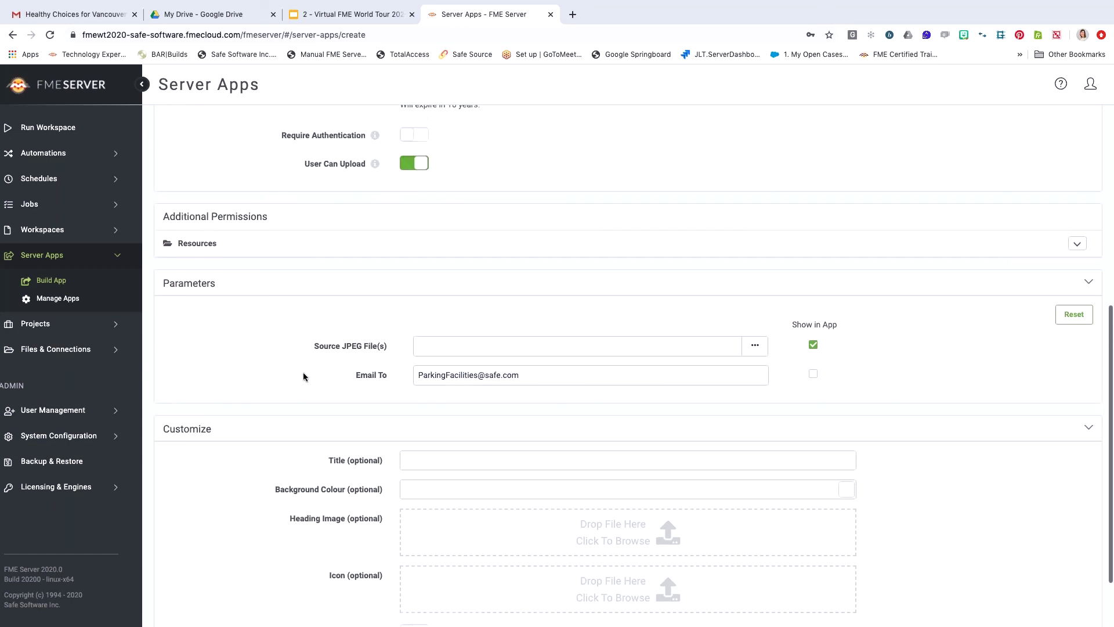
pyautogui.scroll(5, 303, 377)
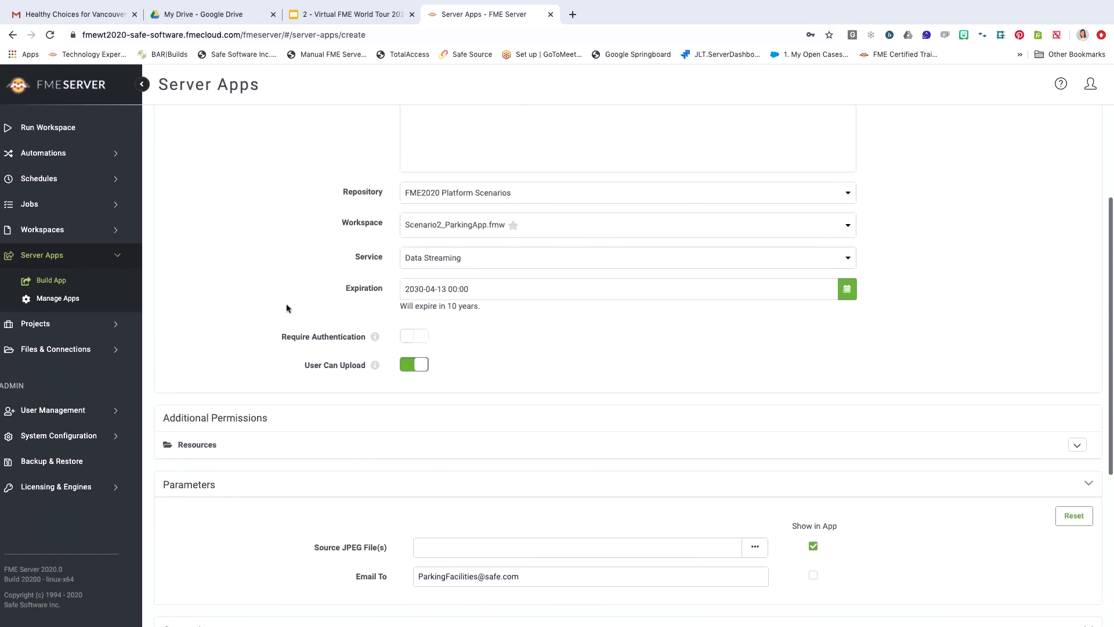
pyautogui.scroll(3, 287, 304)
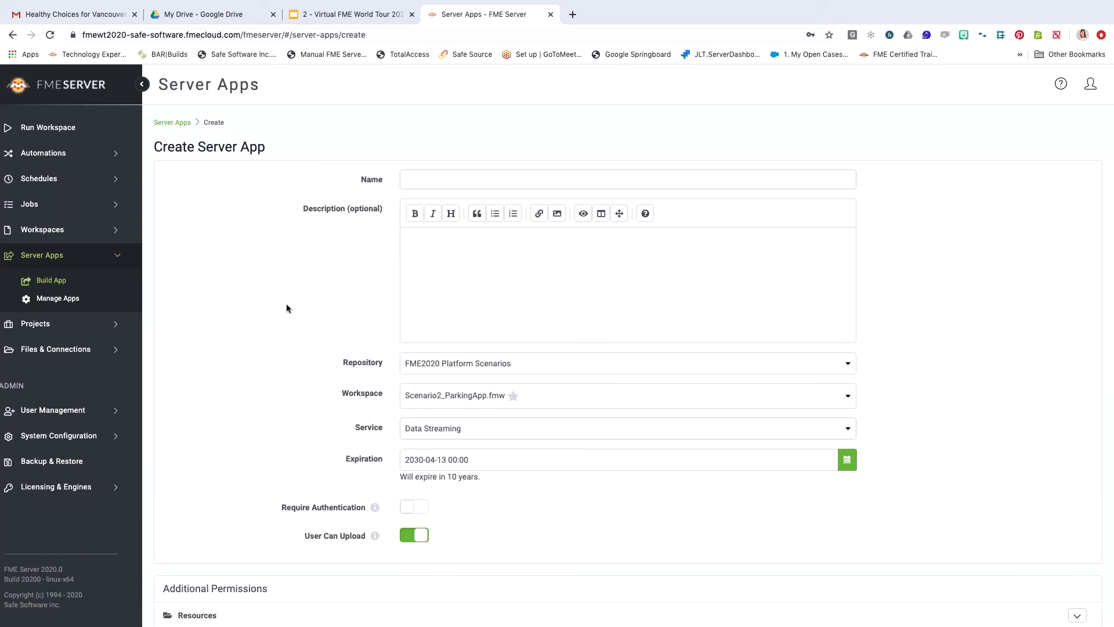
# Require authentication and add one more user to the app's Allowed Users list.
pyautogui.click(415, 508)
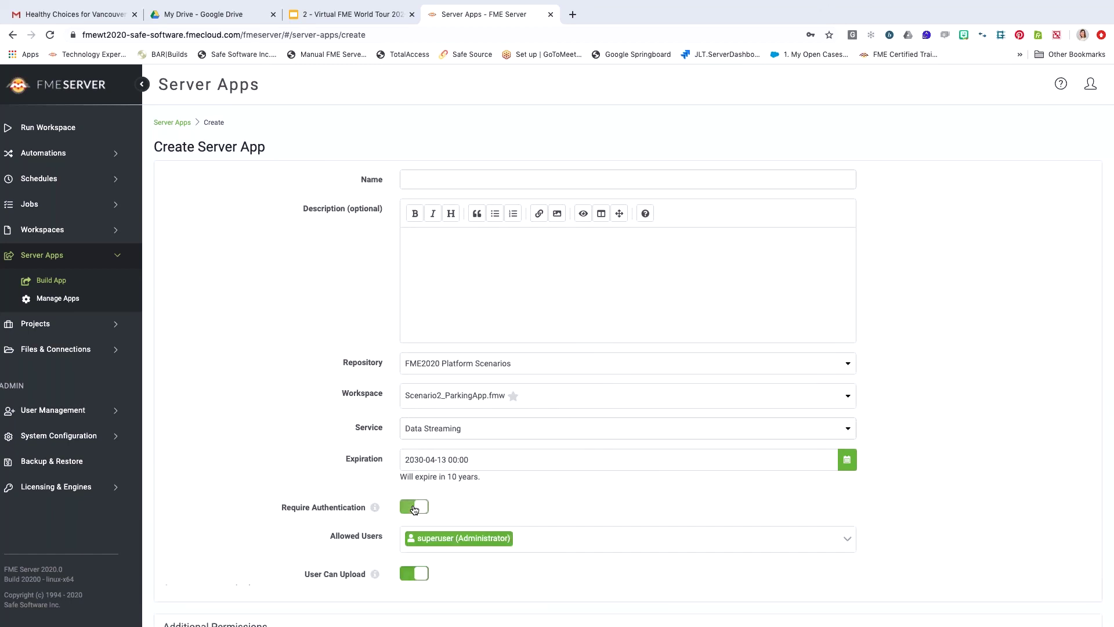
pyautogui.scroll(-1, 436, 505)
pyautogui.click(536, 501)
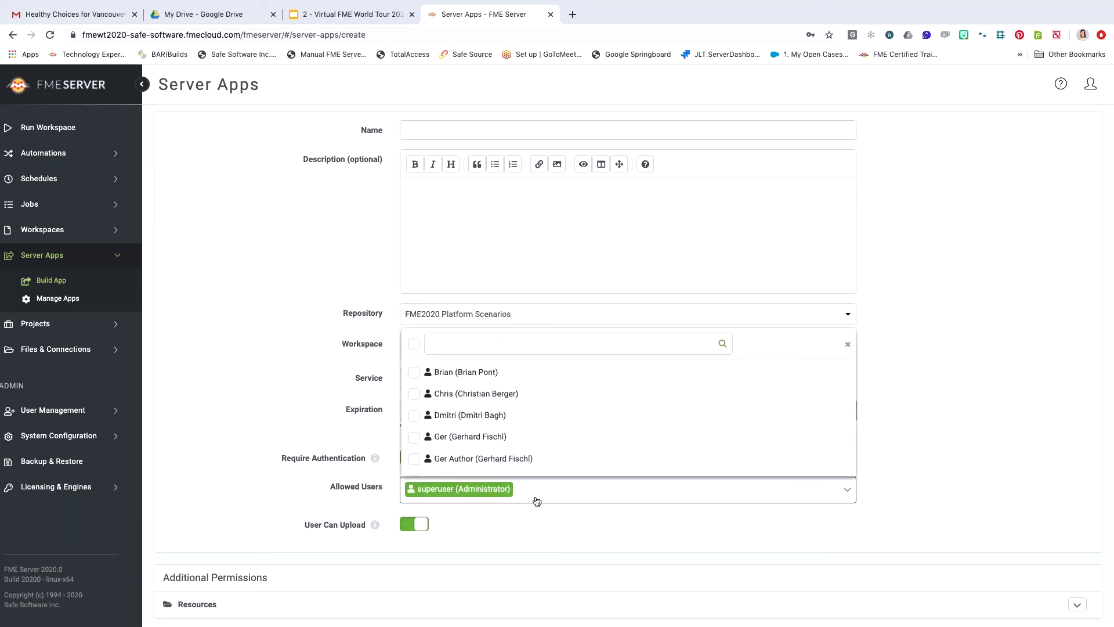
pyautogui.click(415, 373)
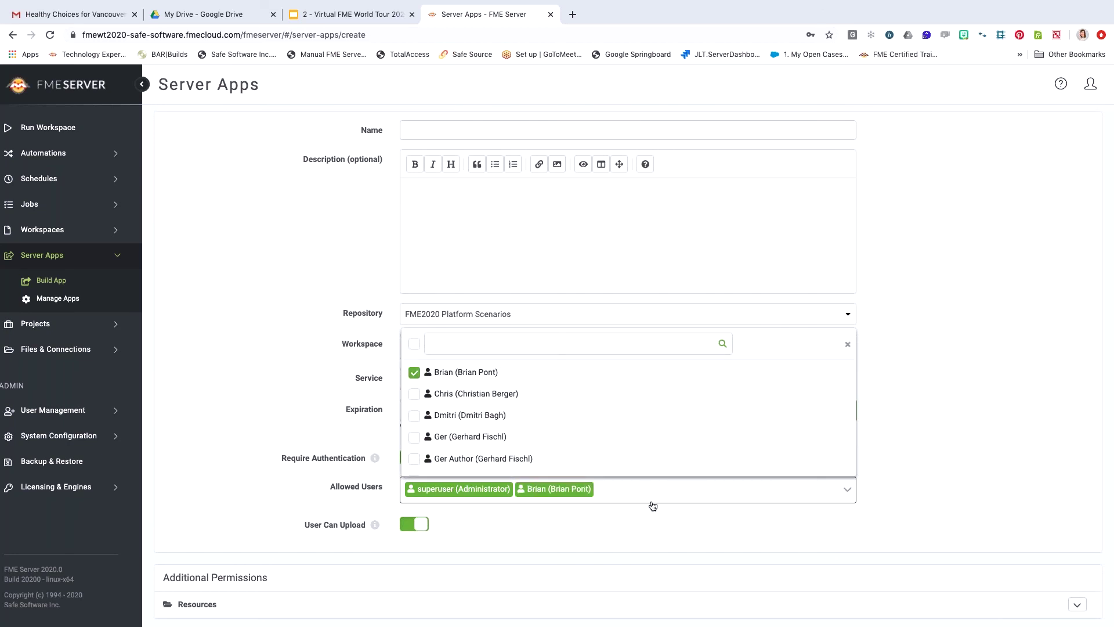
pyautogui.click(984, 456)
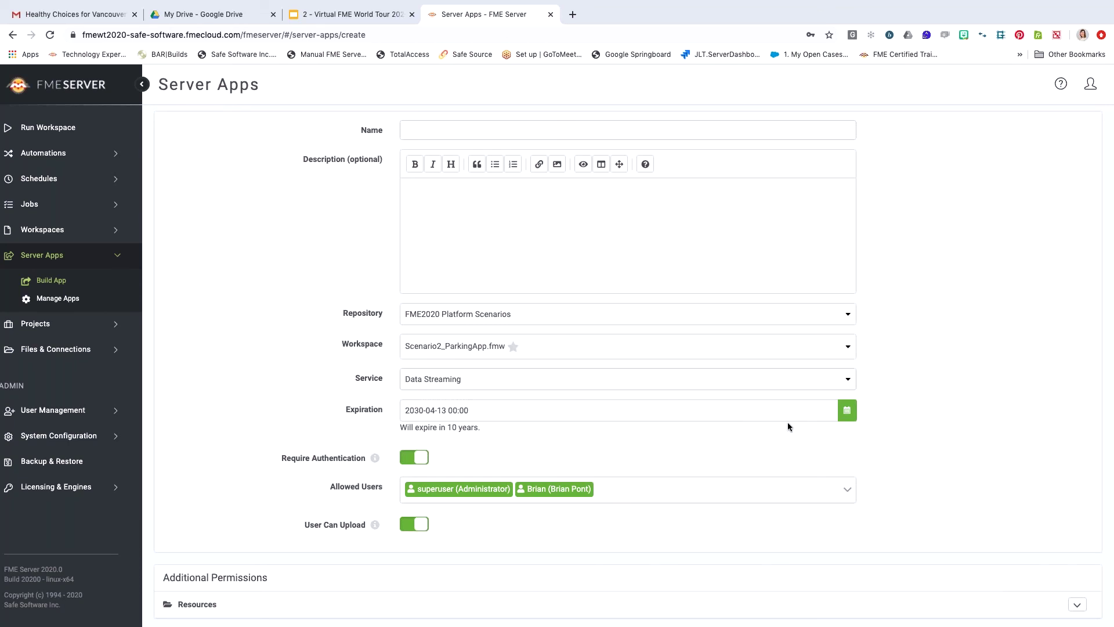
pyautogui.click(65, 299)
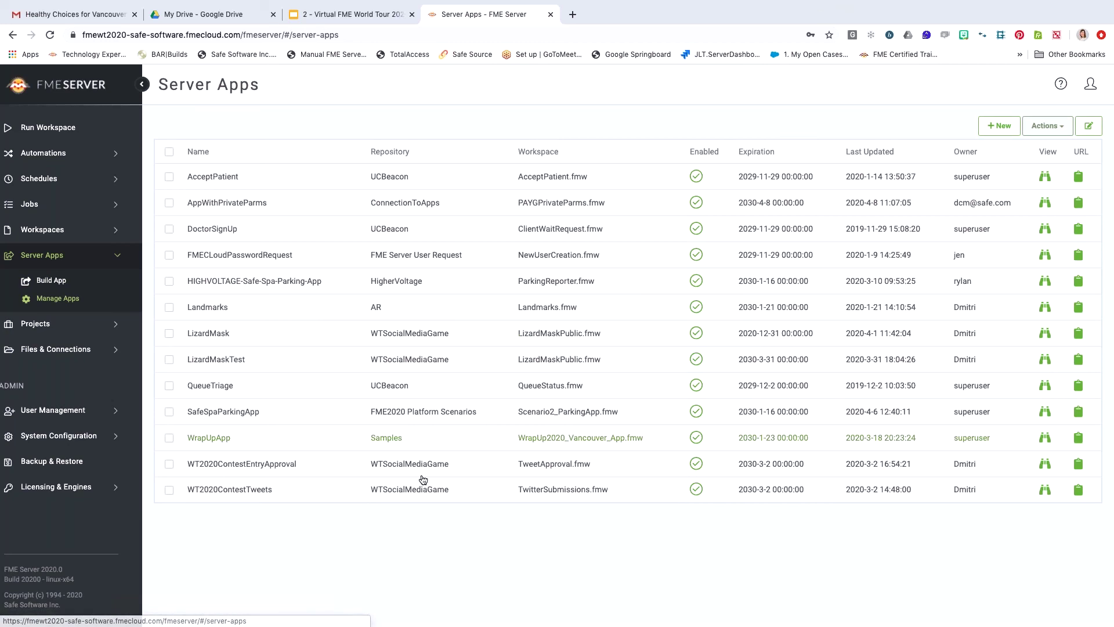
pyautogui.click(222, 412)
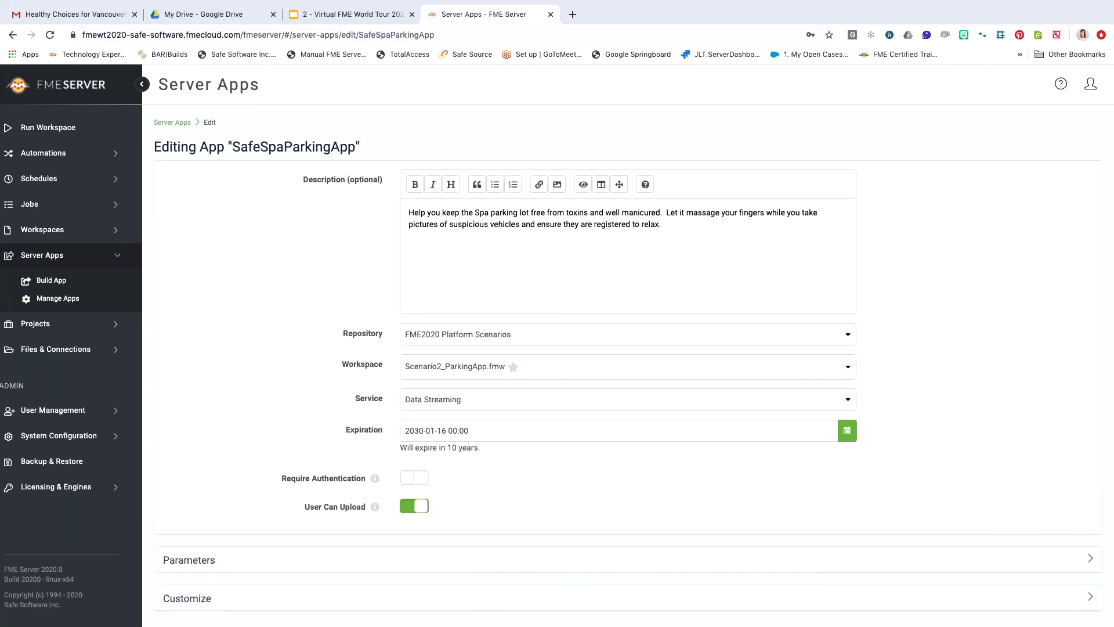
pyautogui.scroll(-3, 189, 591)
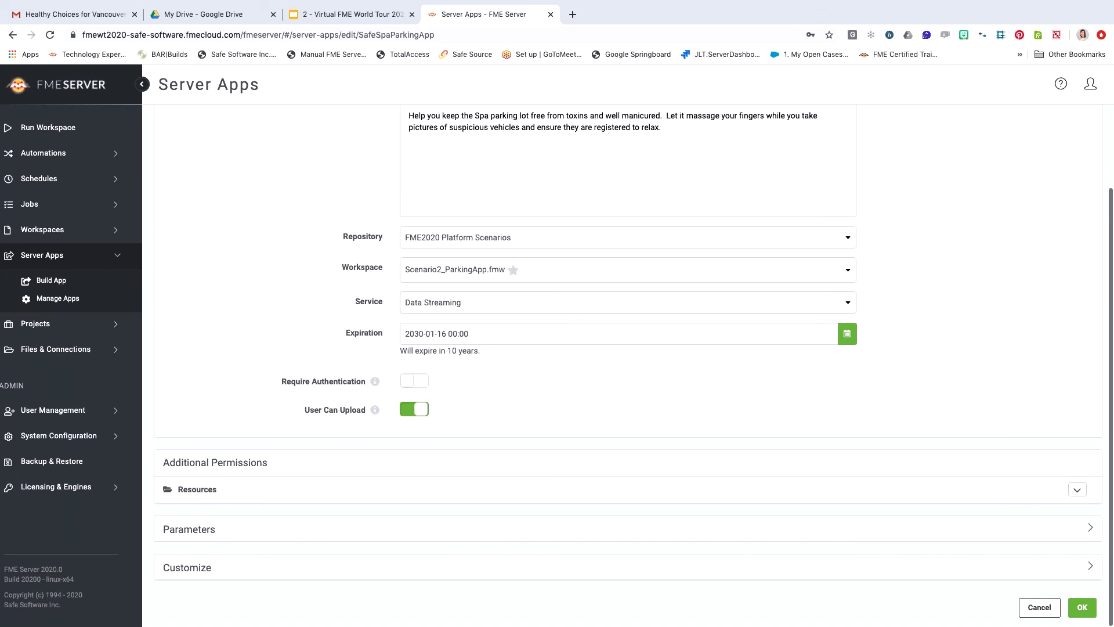
pyautogui.click(195, 568)
pyautogui.scroll(-5, 194, 579)
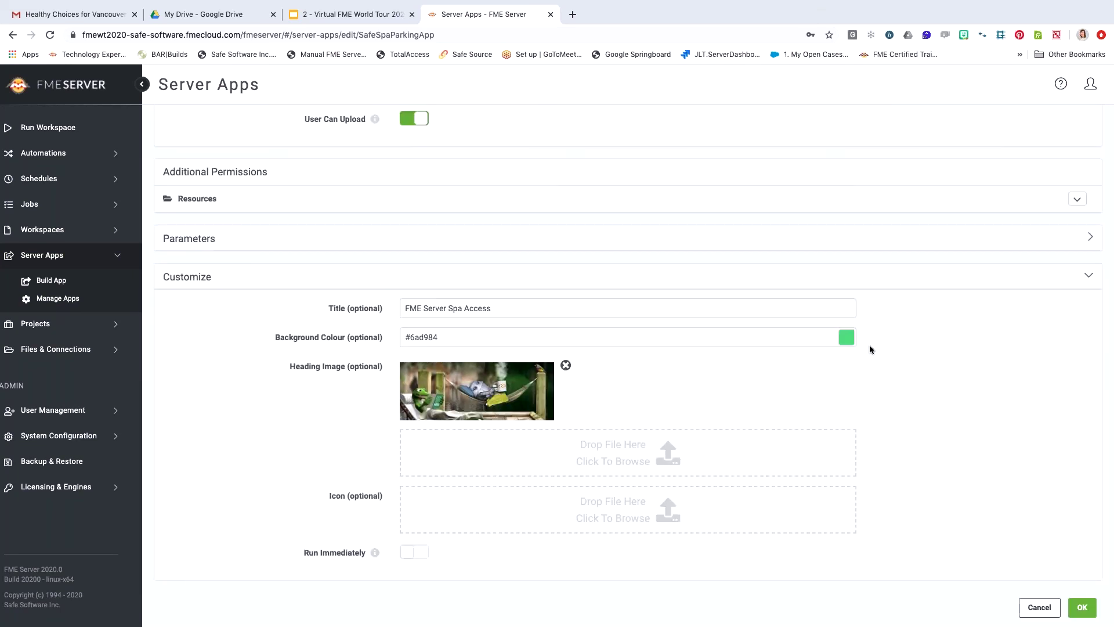
pyautogui.click(846, 341)
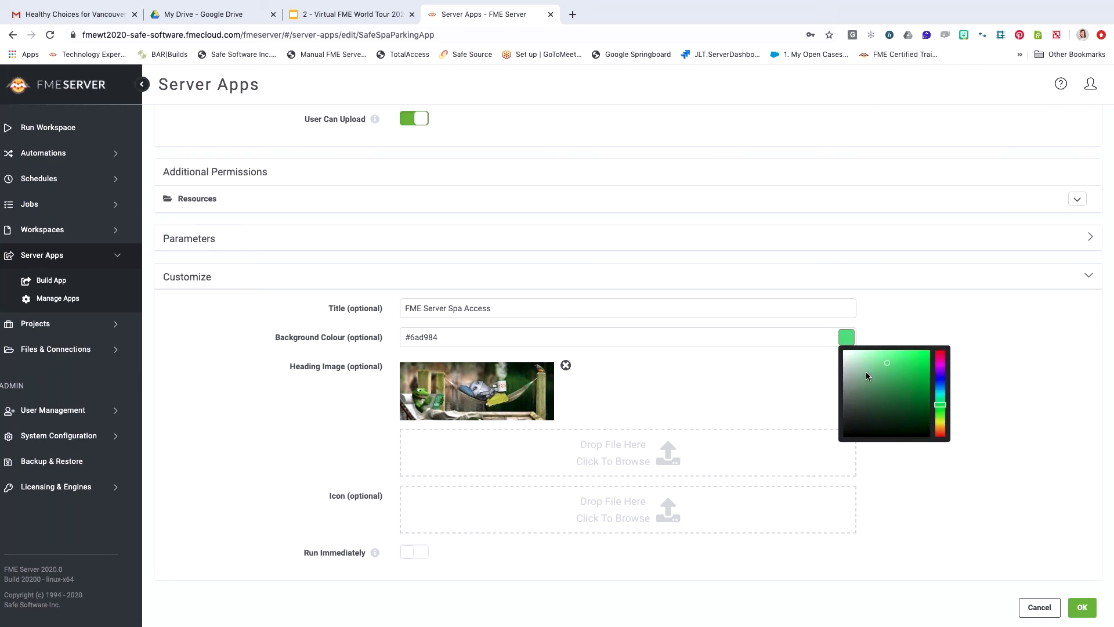
pyautogui.click(990, 308)
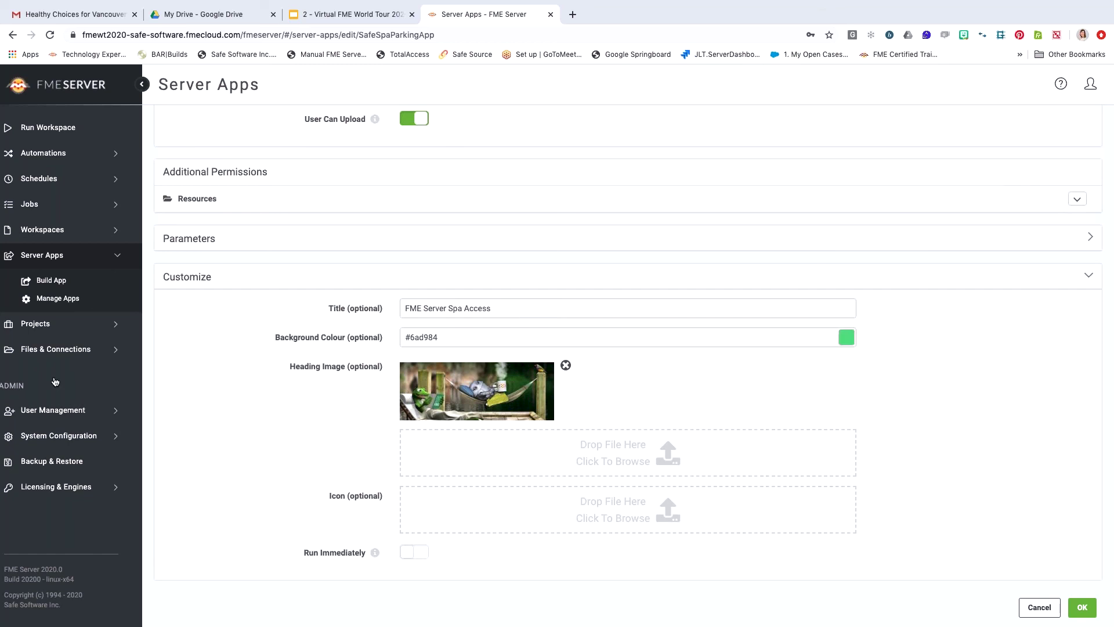
pyautogui.scroll(7, 228, 323)
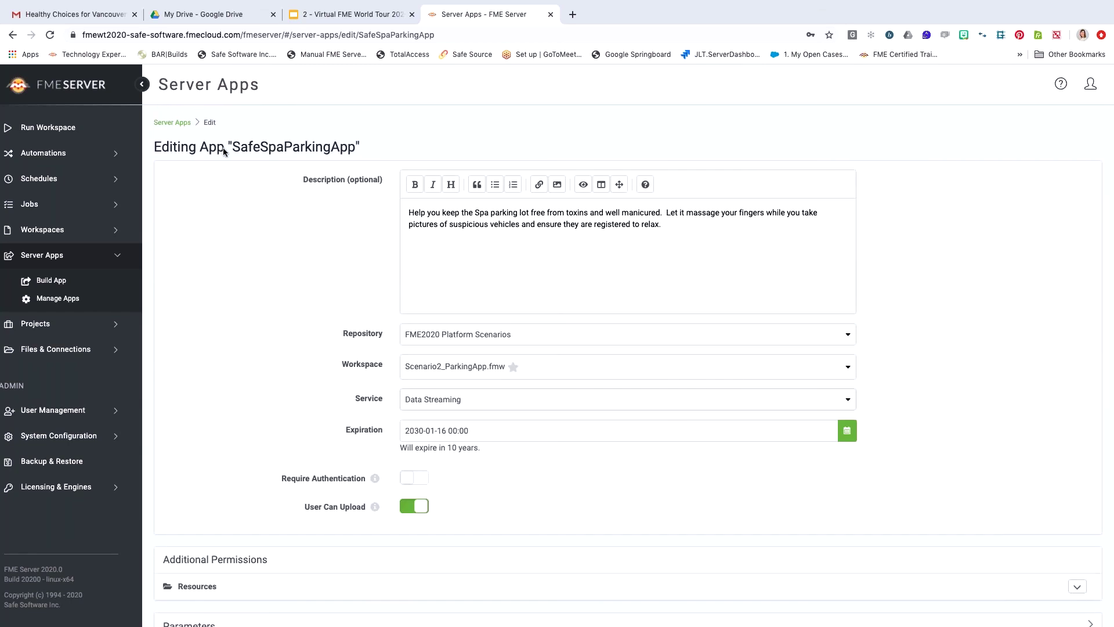
pyautogui.scroll(-1, 309, 351)
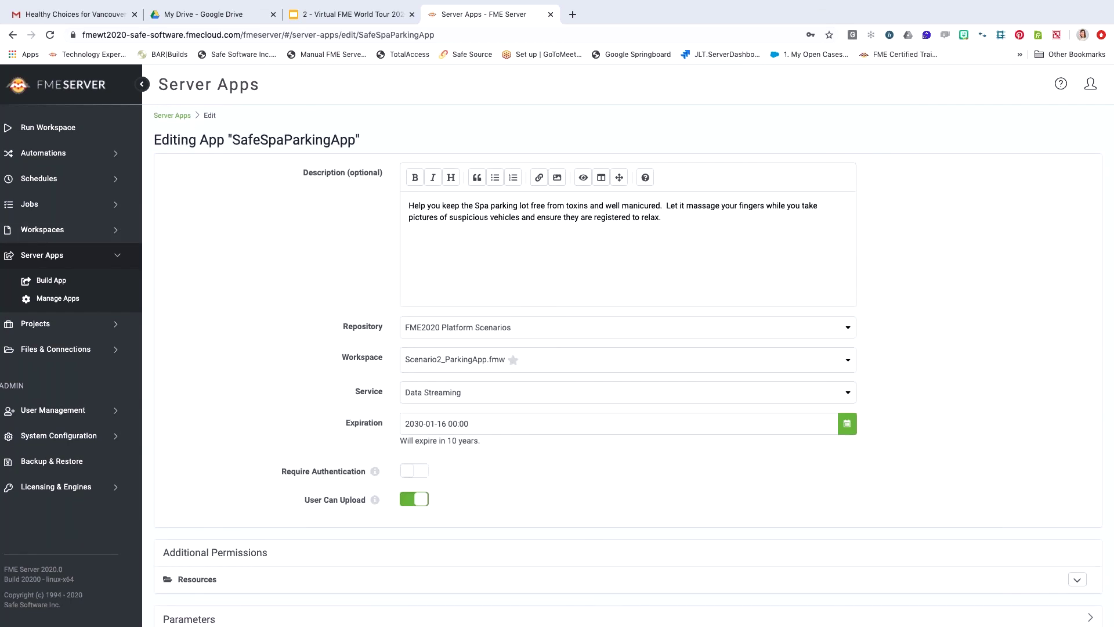
pyautogui.click(172, 116)
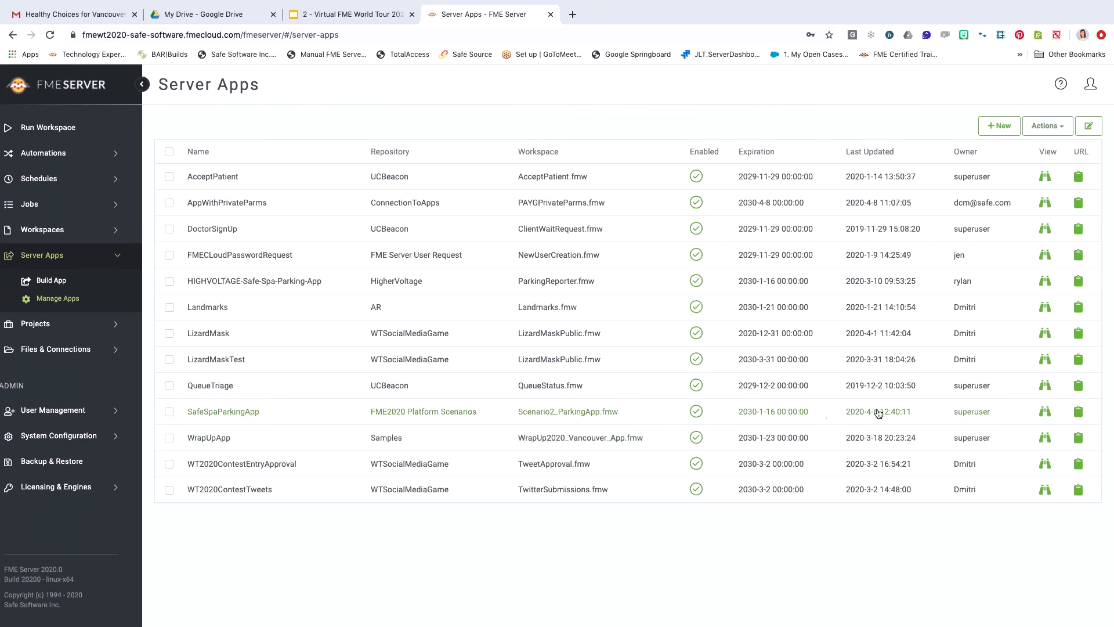
# Launch SafeSpaParkingApp, upload CarPic.jpg to Temporary Uploads as the source file, and run it.
pyautogui.click(1045, 414)
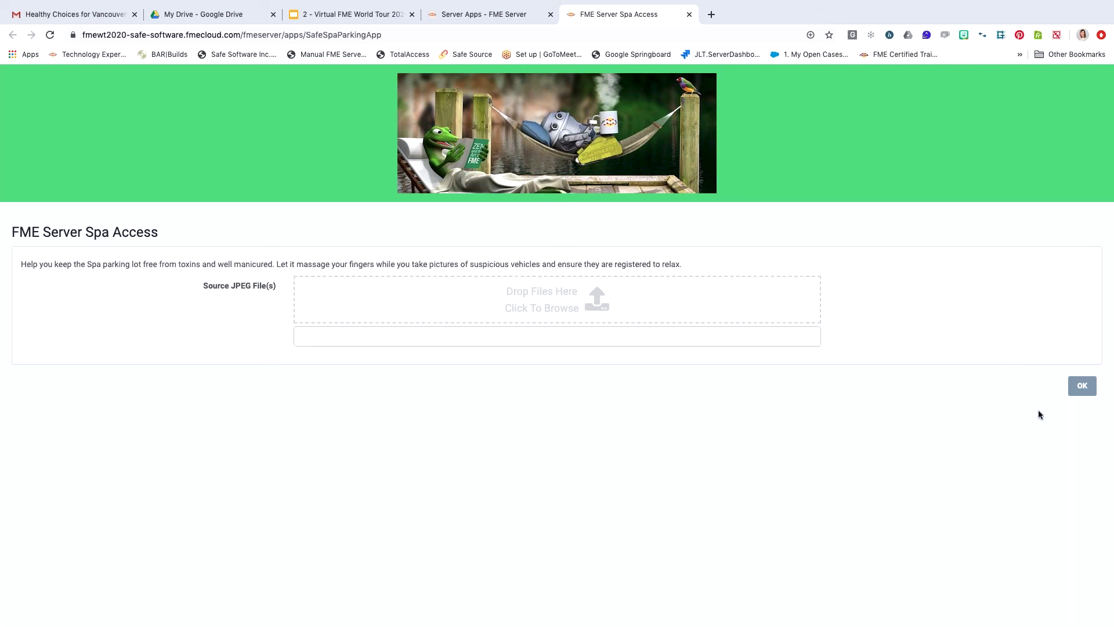
pyautogui.click(592, 308)
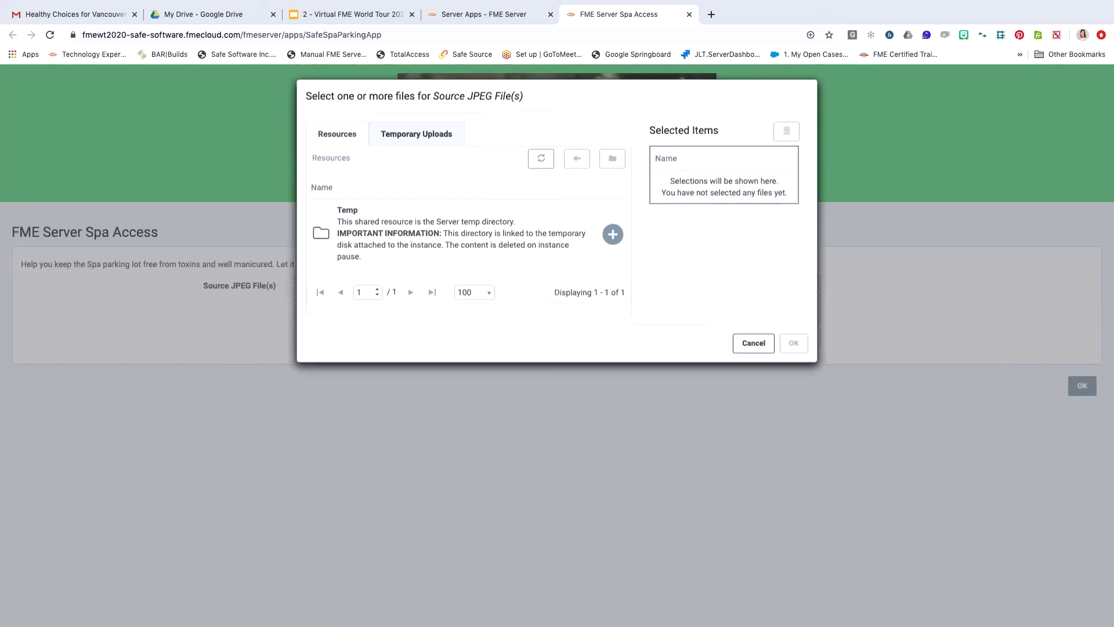
pyautogui.click(428, 139)
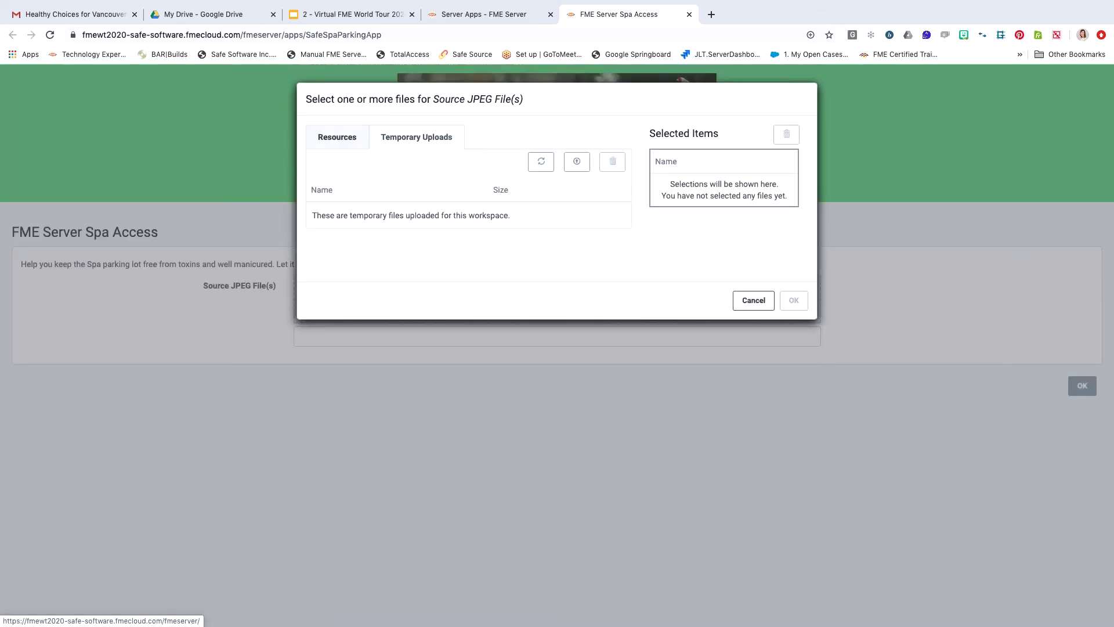
pyautogui.click(577, 168)
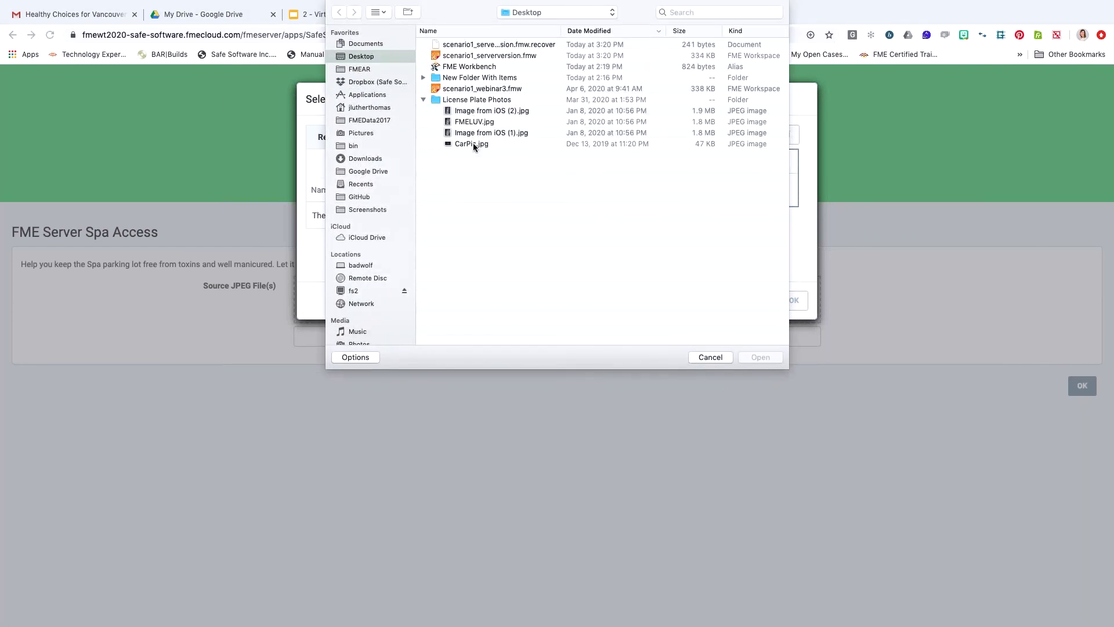
pyautogui.doubleClick(472, 143)
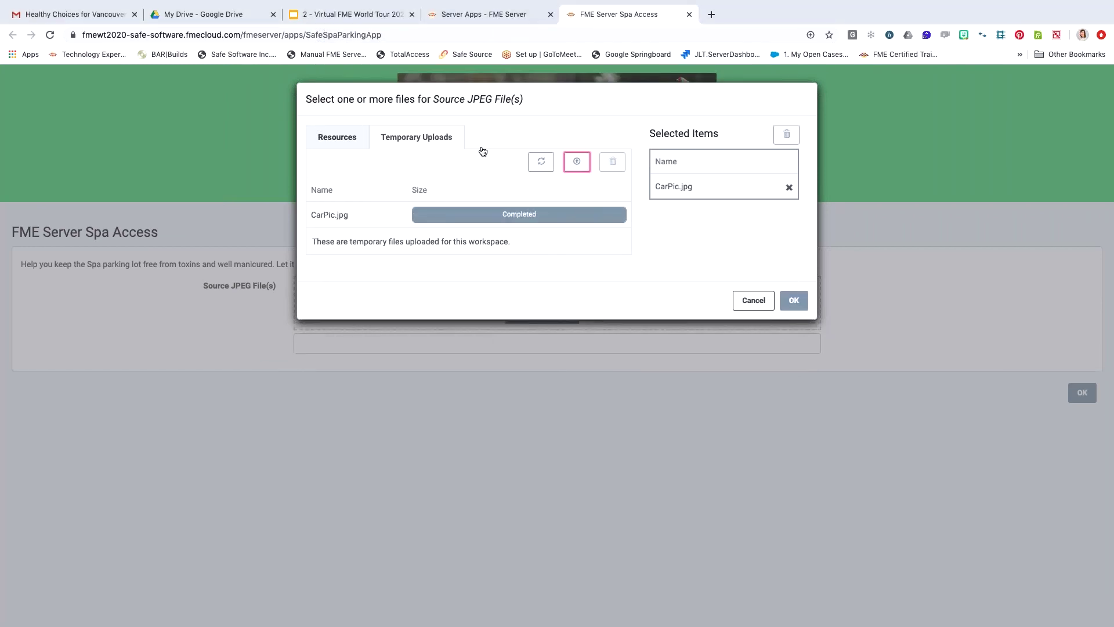
pyautogui.click(794, 300)
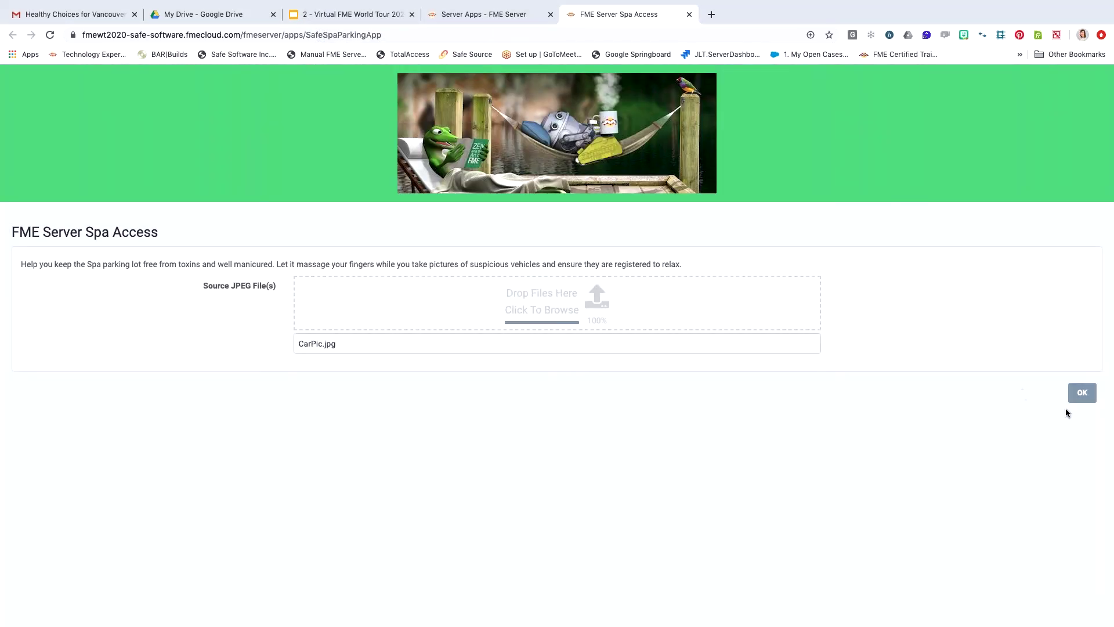
pyautogui.click(1083, 392)
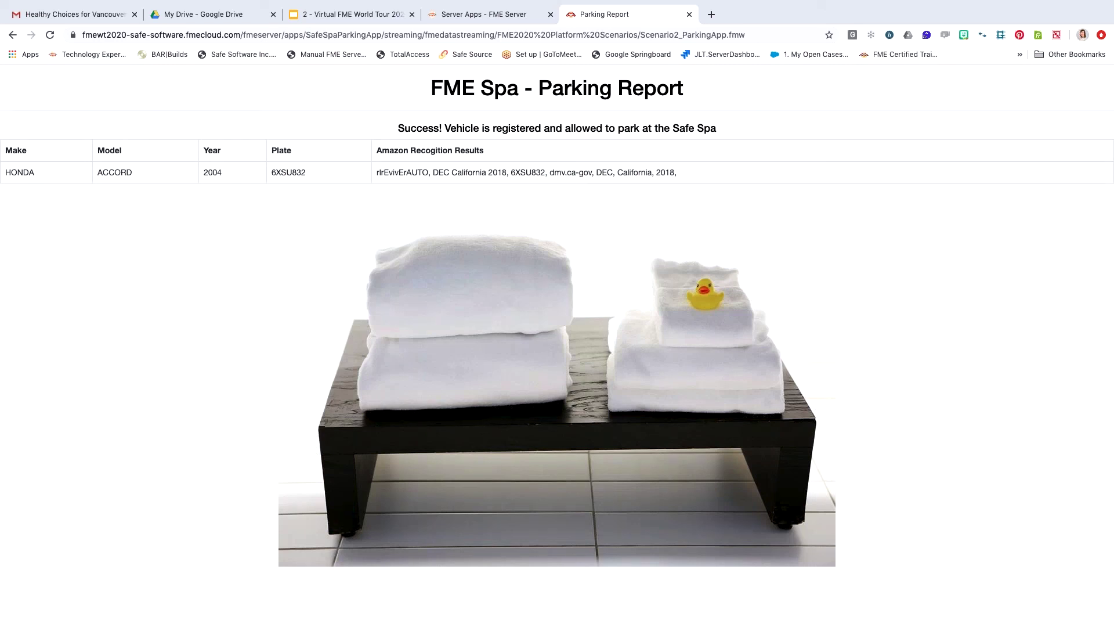
# Present the Google Slides deck full screen and advance to the Additional Resources slide.
pyautogui.click(351, 14)
pyautogui.scroll(-2, 61, 516)
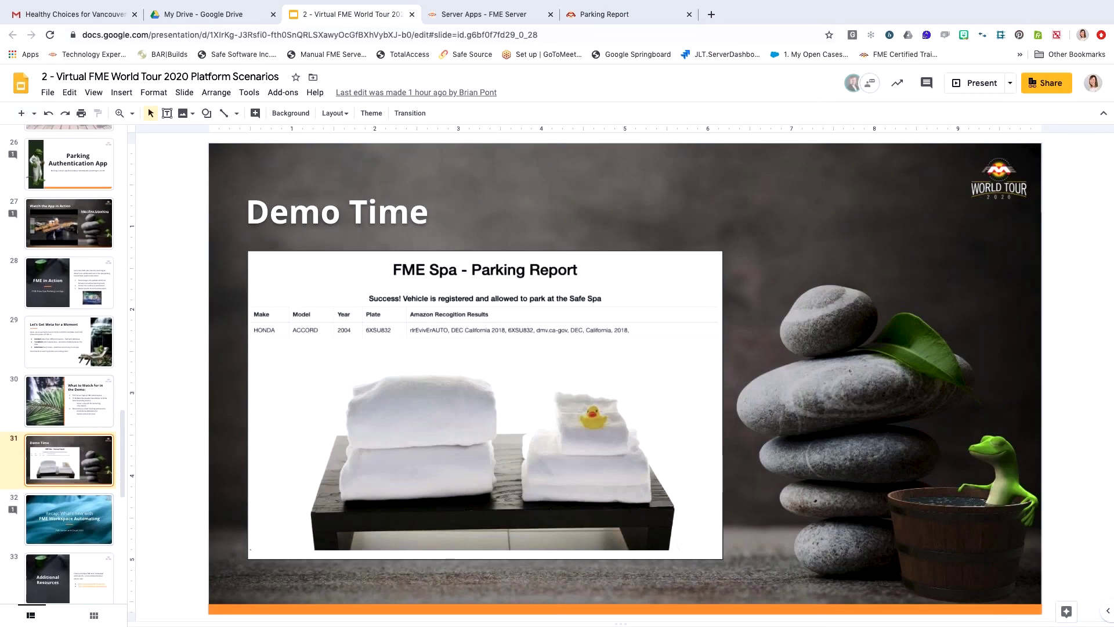
pyautogui.click(977, 83)
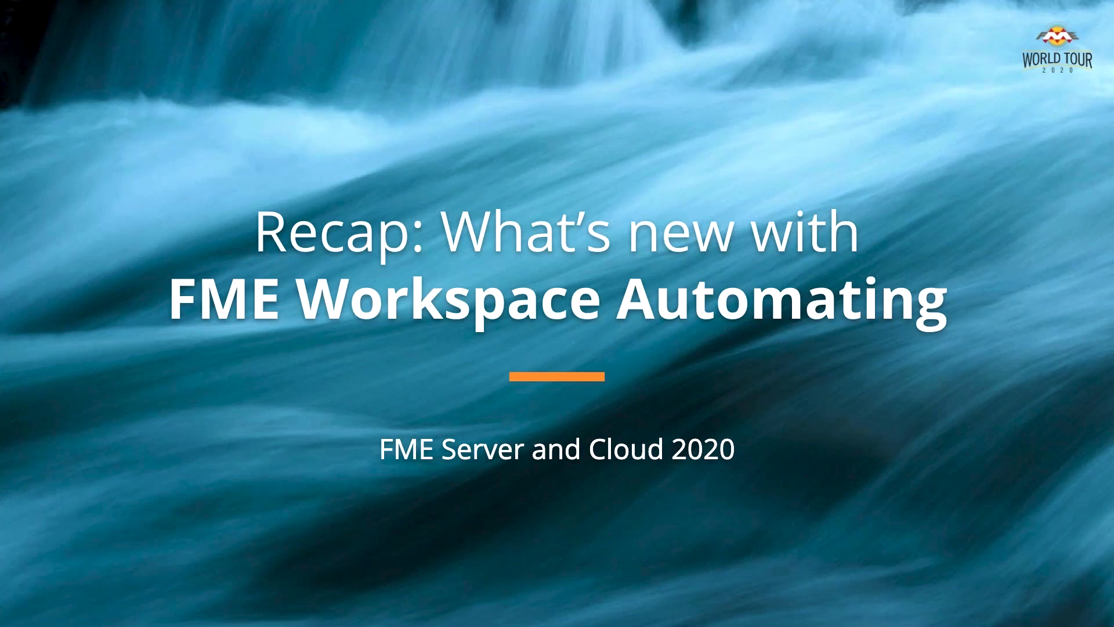
pyautogui.press('Right')
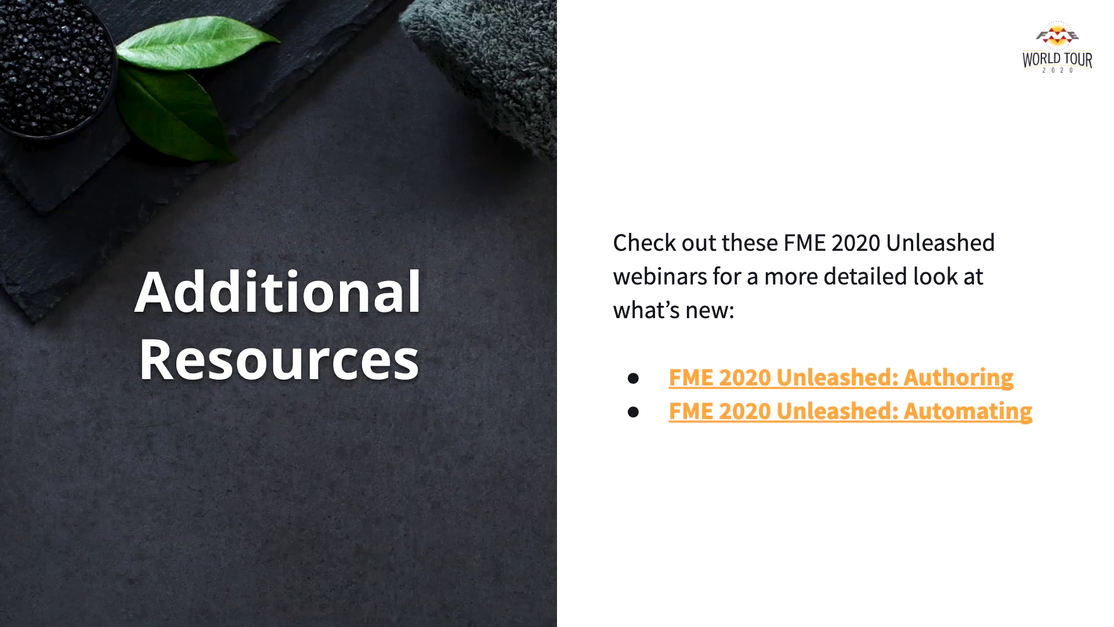